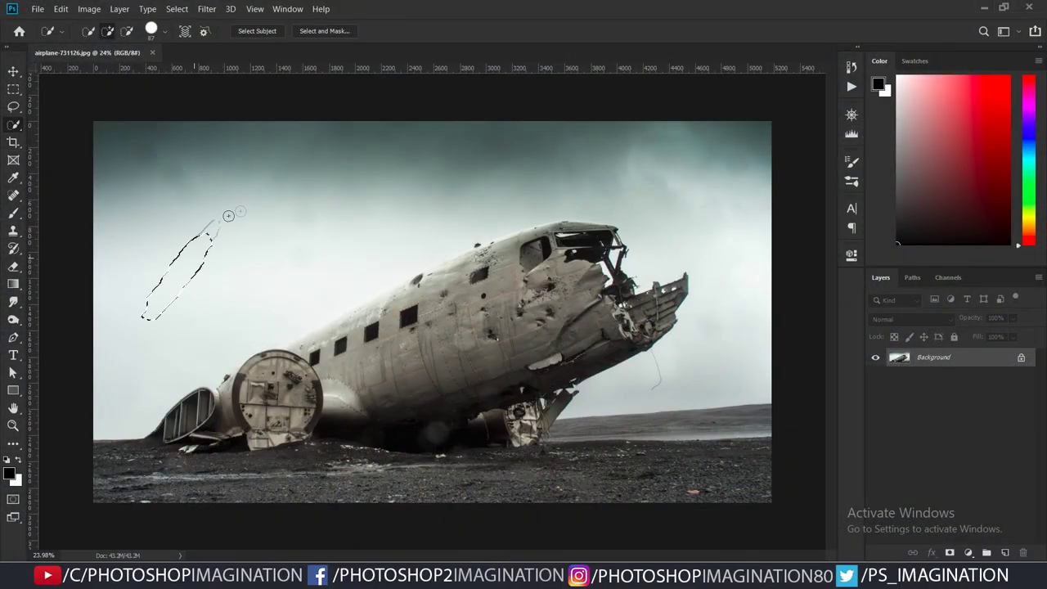
- Select the sky with Quick Selection, then invert to the plane and ground, refining the outline with a path
{"action": "left_click_drag", "start_coordinate": [228, 215], "coordinate": [486, 161]}
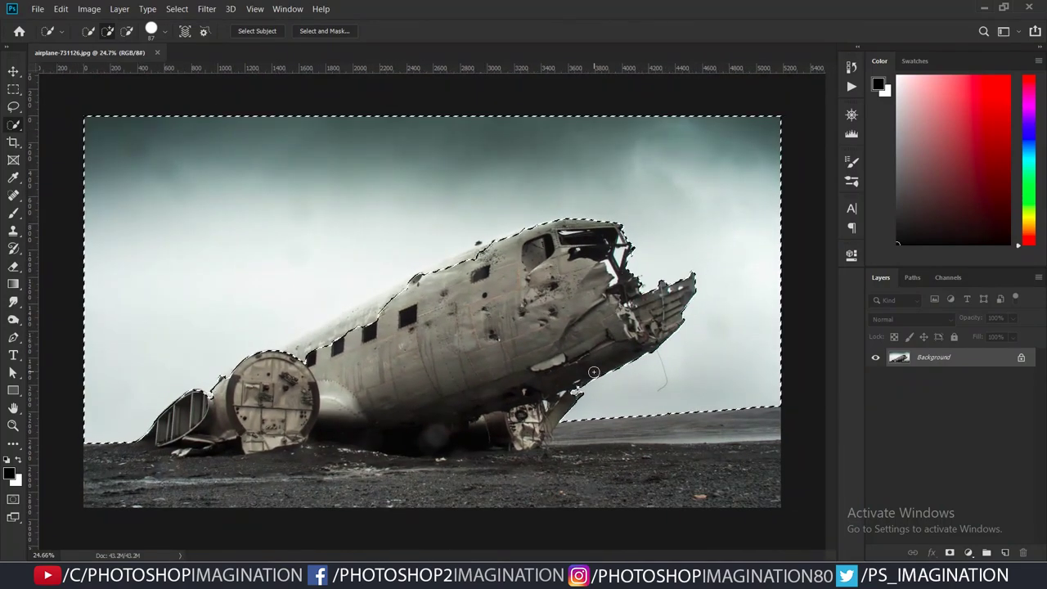
{"action": "left_click", "coordinate": [177, 9]}
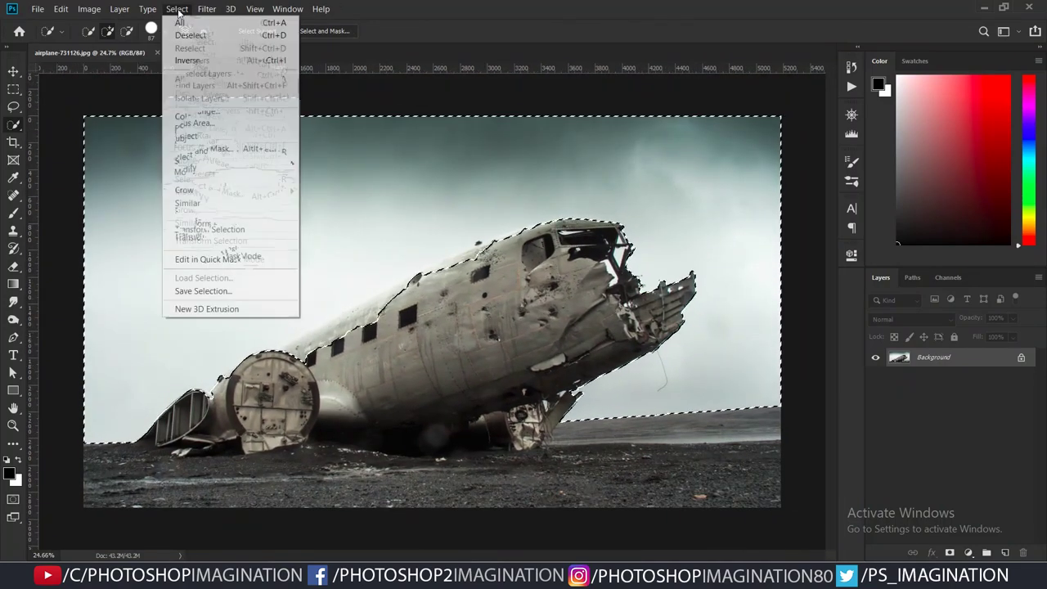
{"action": "left_click", "coordinate": [196, 60]}
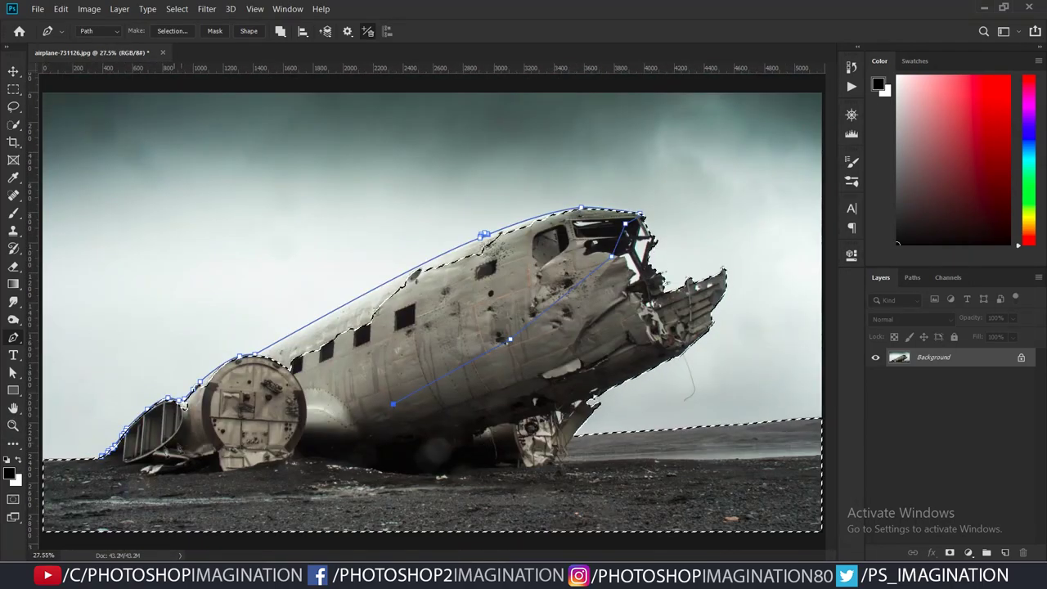
{"action": "left_click_drag", "start_coordinate": [147, 448], "coordinate": [104, 463]}
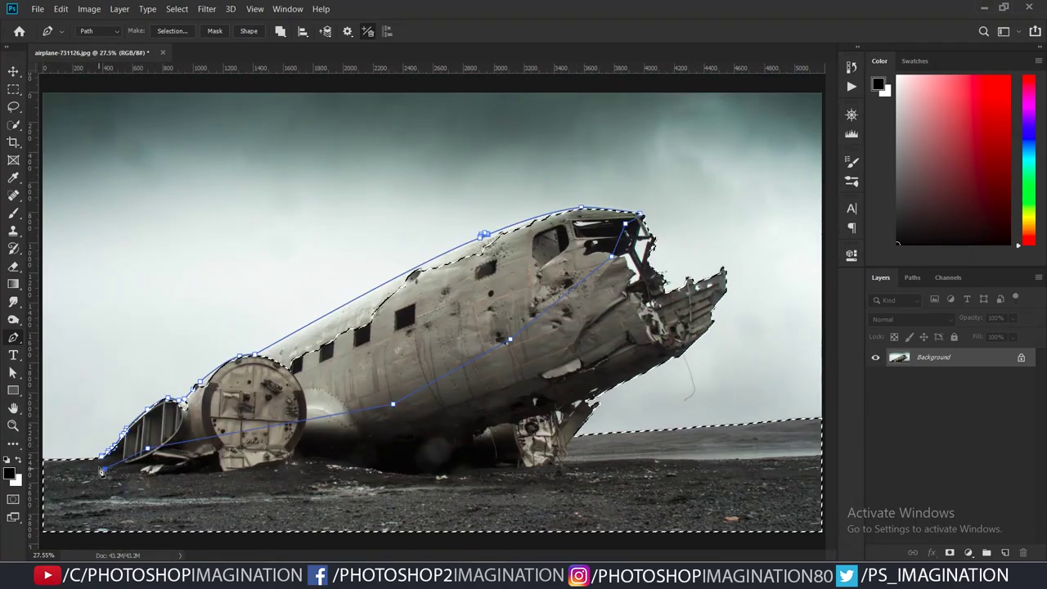
{"action": "key", "text": "ctrl+shift+i"}
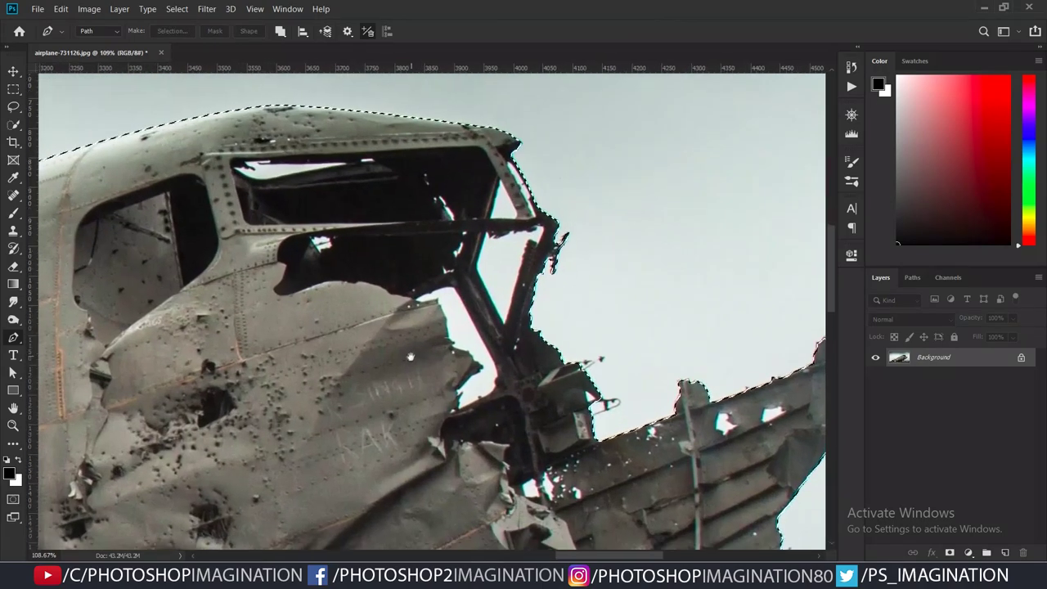
- Remove the sky between the cockpit struts with the Magic Wand and add a layer mask
{"action": "left_click", "coordinate": [13, 124]}
{"action": "right_click", "coordinate": [13, 125]}
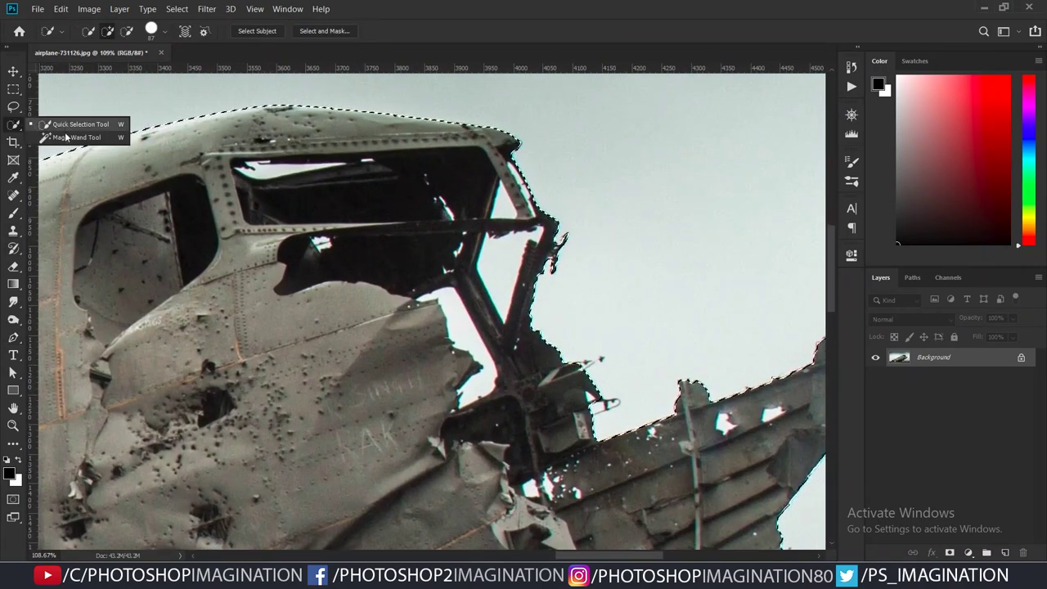
{"action": "left_click", "coordinate": [81, 135]}
{"action": "left_click", "coordinate": [524, 292], "text": "alt"}
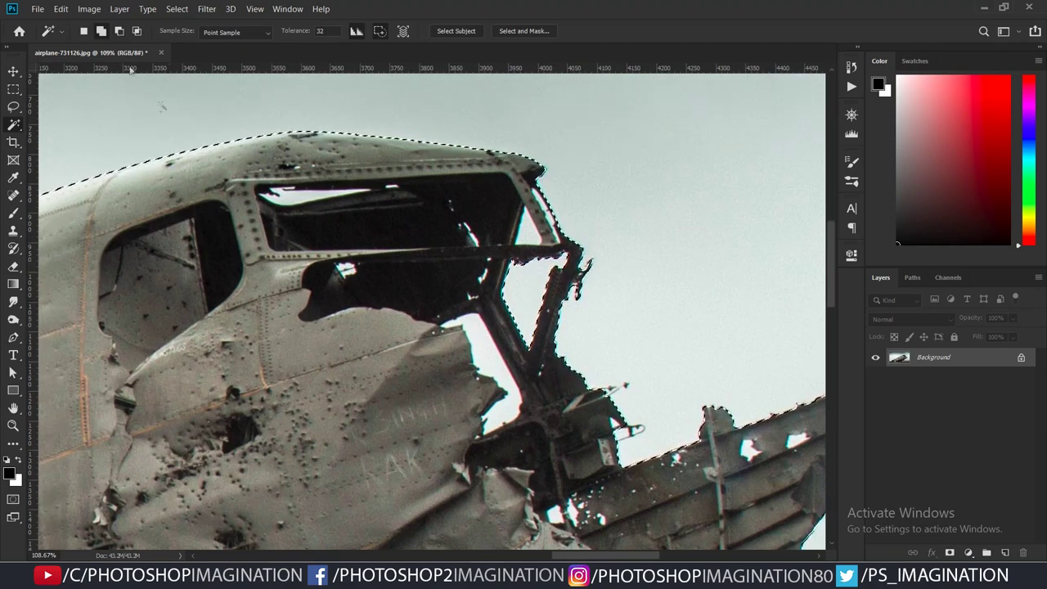
{"action": "scroll", "coordinate": [455, 275], "scroll_direction": "up", "scroll_amount": 4}
{"action": "scroll", "coordinate": [456, 275], "scroll_direction": "down", "scroll_amount": 1}
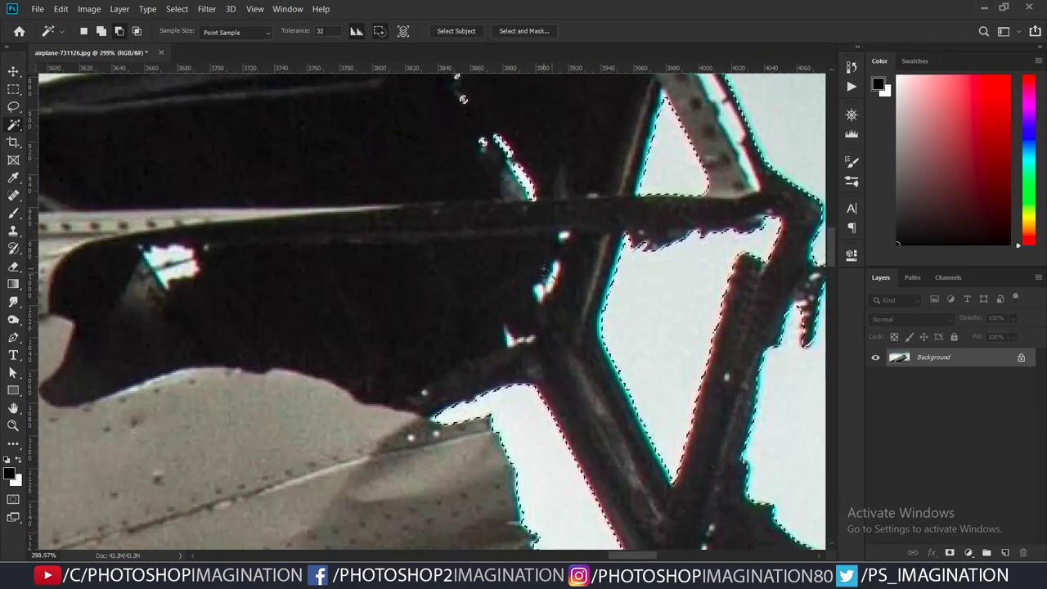
{"action": "scroll", "coordinate": [462, 98], "scroll_direction": "down", "scroll_amount": 5}
{"action": "scroll", "coordinate": [535, 468], "scroll_direction": "up", "scroll_amount": 4}
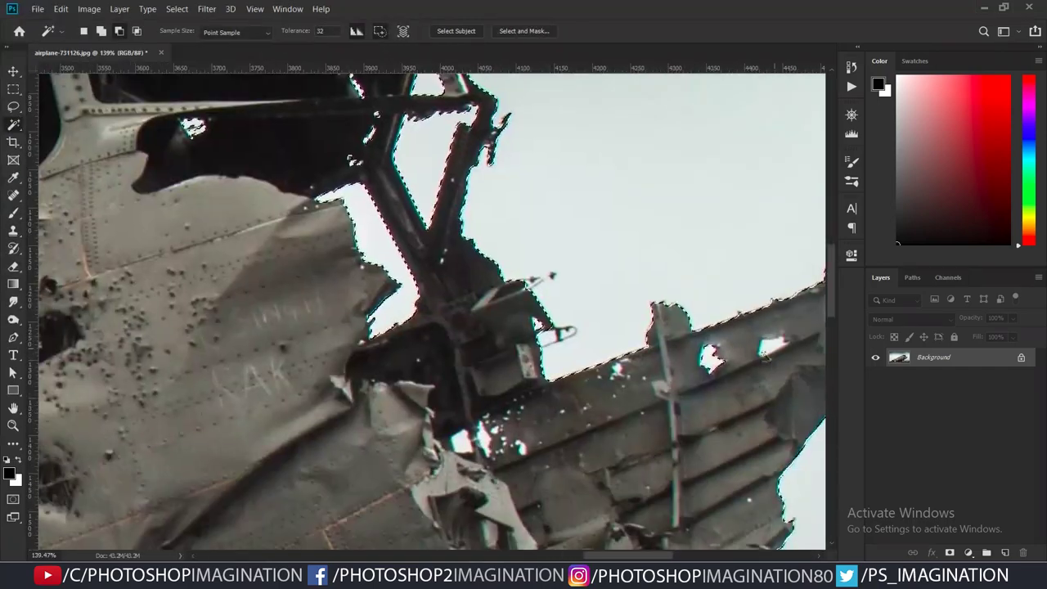
{"action": "scroll", "coordinate": [535, 468], "scroll_direction": "up", "scroll_amount": 2}
{"action": "scroll", "coordinate": [536, 467], "scroll_direction": "down", "scroll_amount": 2}
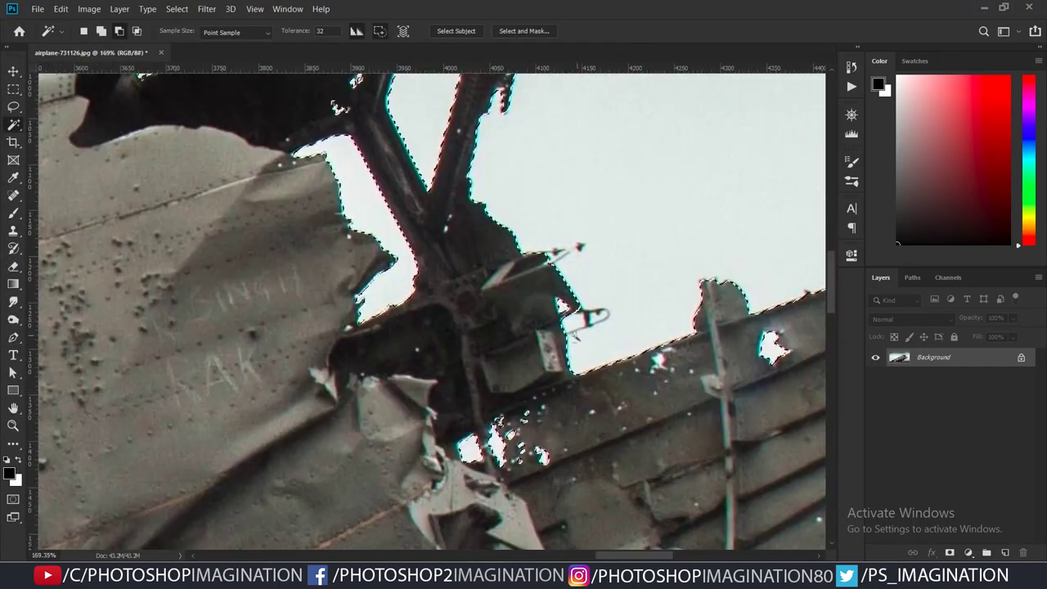
{"action": "scroll", "coordinate": [535, 468], "scroll_direction": "down", "scroll_amount": 2}
{"action": "scroll", "coordinate": [485, 311], "scroll_direction": "down", "scroll_amount": 2}
{"action": "scroll", "coordinate": [485, 311], "scroll_direction": "up", "scroll_amount": 5}
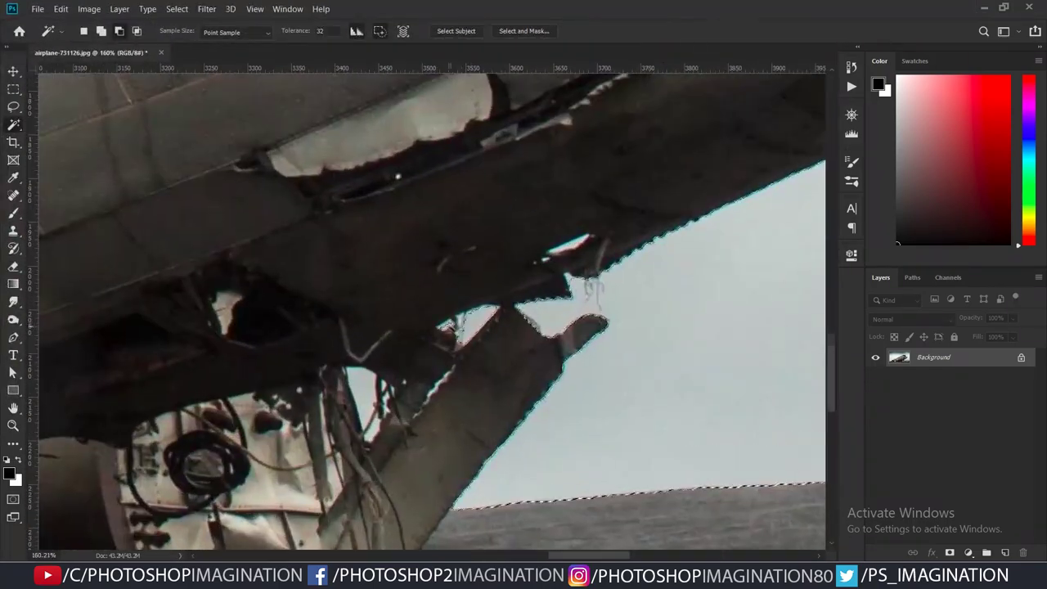
{"action": "scroll", "coordinate": [402, 376], "scroll_direction": "up", "scroll_amount": 2}
{"action": "key", "text": "ctrl+0"}
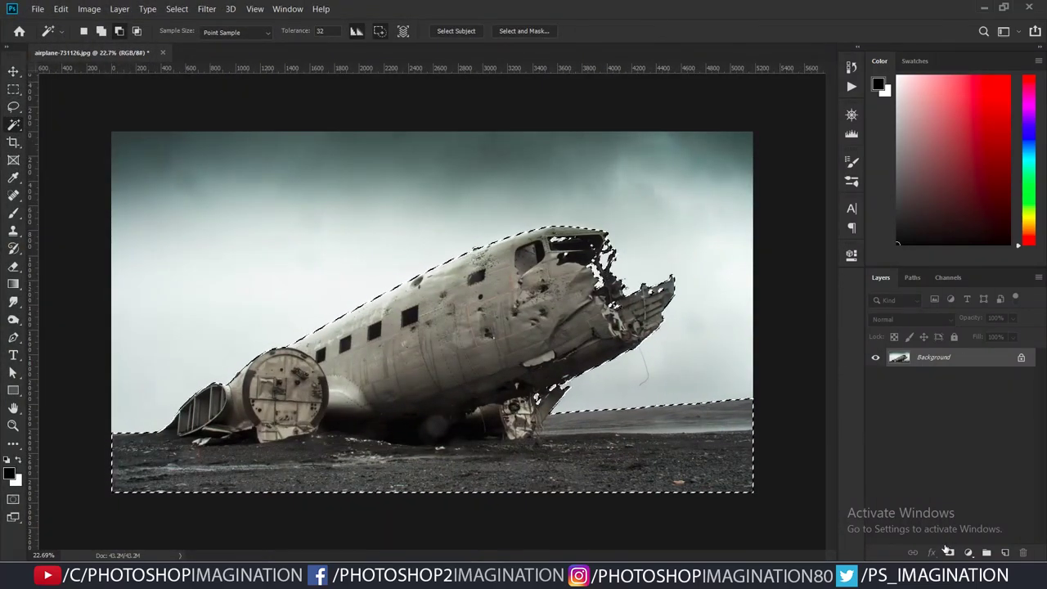
{"action": "left_click", "coordinate": [949, 553]}
- Add a 7e7e7e grey Solid Color layer beneath Layer 0, then open Select and Mask on its mask
{"action": "scroll", "coordinate": [428, 315], "scroll_direction": "down", "scroll_amount": 1}
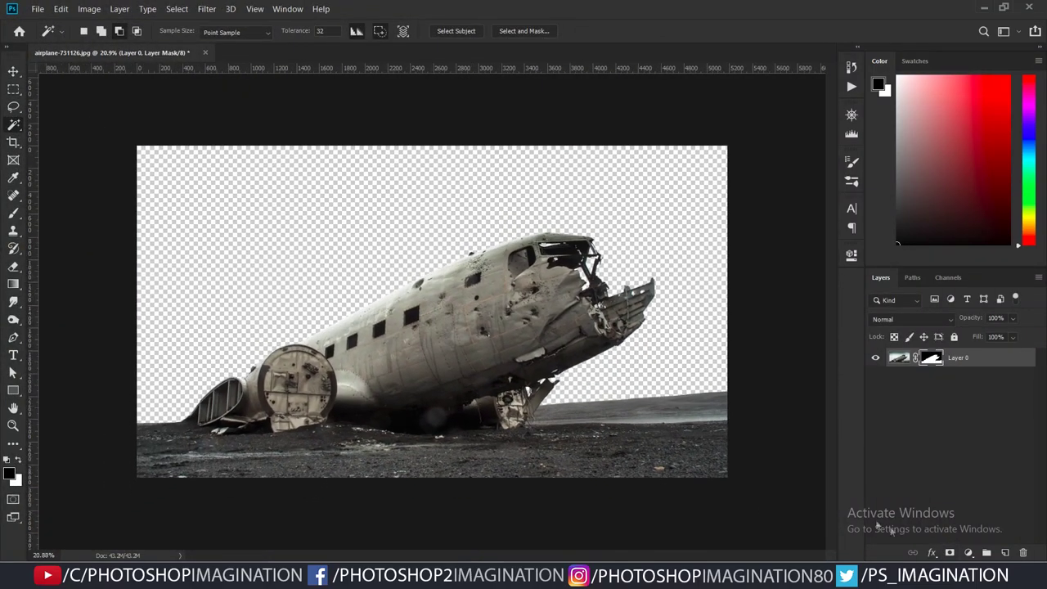
{"action": "left_click", "coordinate": [969, 552]}
{"action": "left_click", "coordinate": [952, 317]}
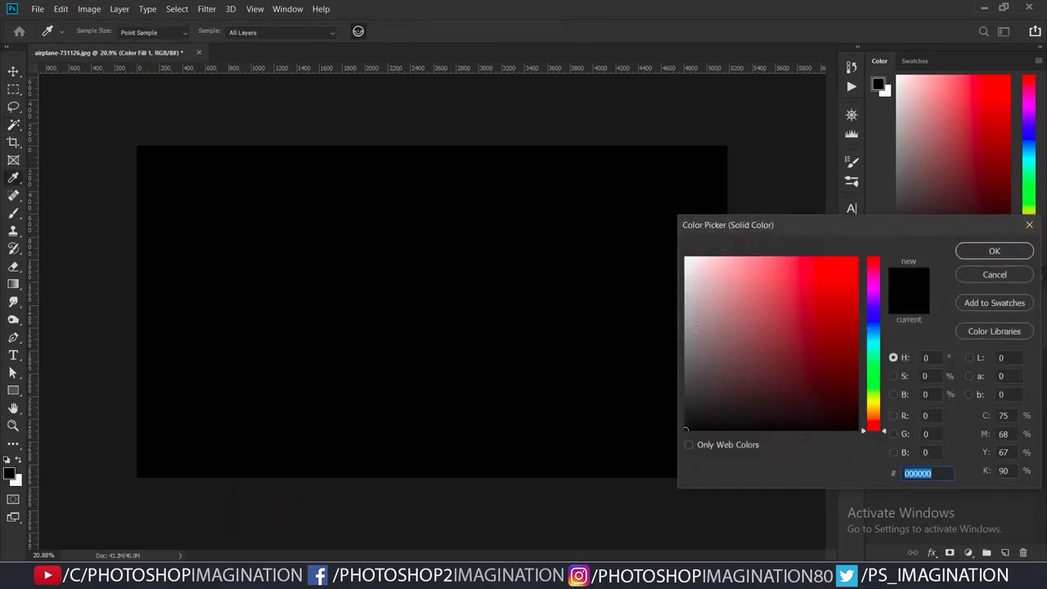
{"action": "left_click", "coordinate": [685, 342]}
{"action": "left_click", "coordinate": [993, 251]}
{"action": "left_click_drag", "start_coordinate": [957, 357], "coordinate": [956, 382]}
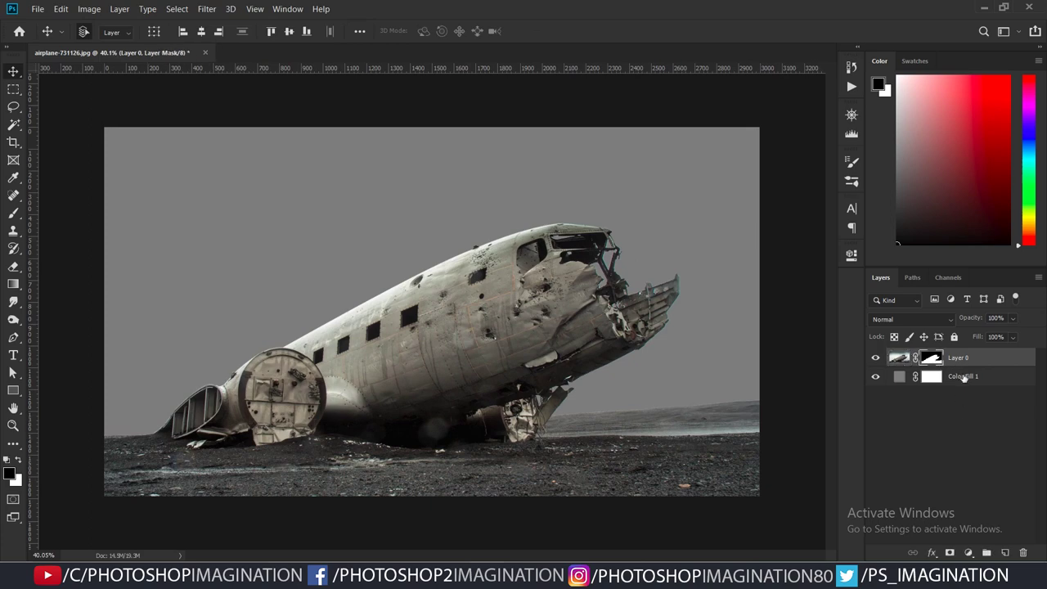
{"action": "right_click", "coordinate": [932, 358]}
{"action": "left_click", "coordinate": [936, 457]}
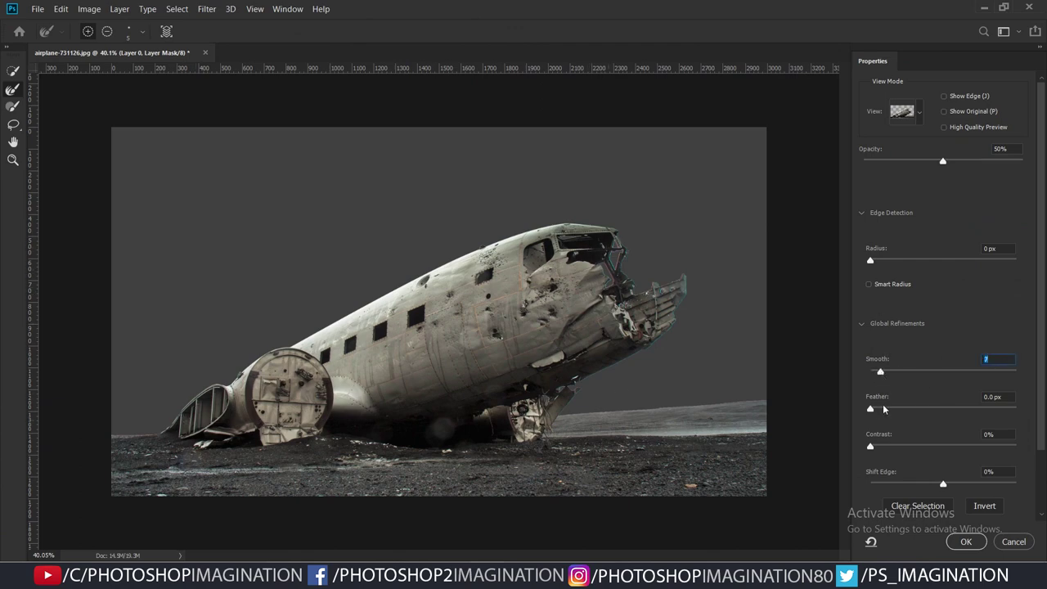
- Refine the mask with Smooth 7, Feather 1.5 px, Contrast 36%, Shift Edge -17%, Radius 2 px
{"action": "scroll", "coordinate": [515, 245], "scroll_direction": "up", "scroll_amount": 2}
{"action": "scroll", "coordinate": [515, 246], "scroll_direction": "up", "scroll_amount": 2}
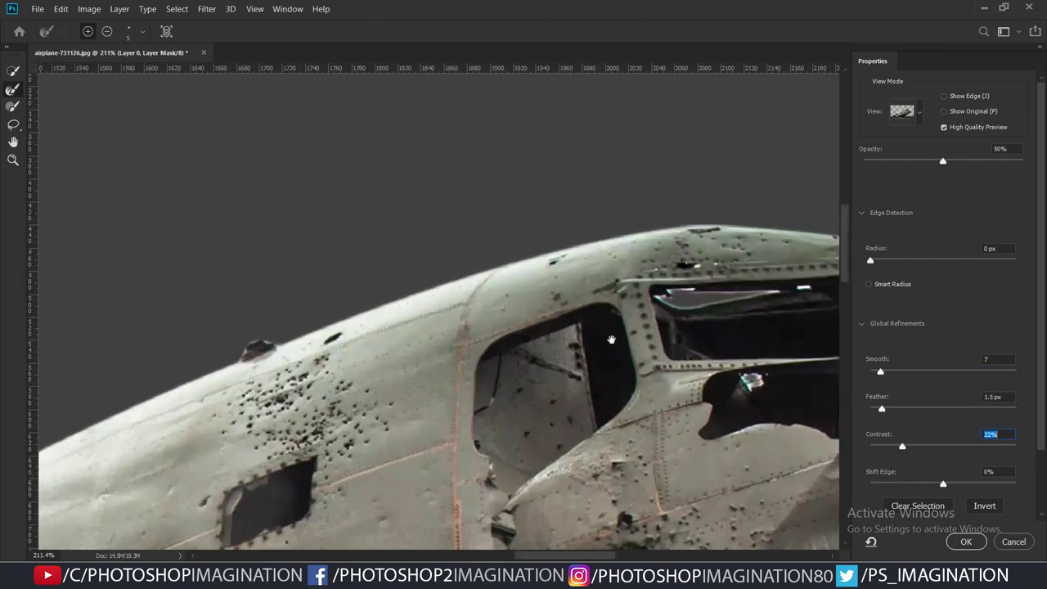
{"action": "scroll", "coordinate": [515, 245], "scroll_direction": "up", "scroll_amount": 2}
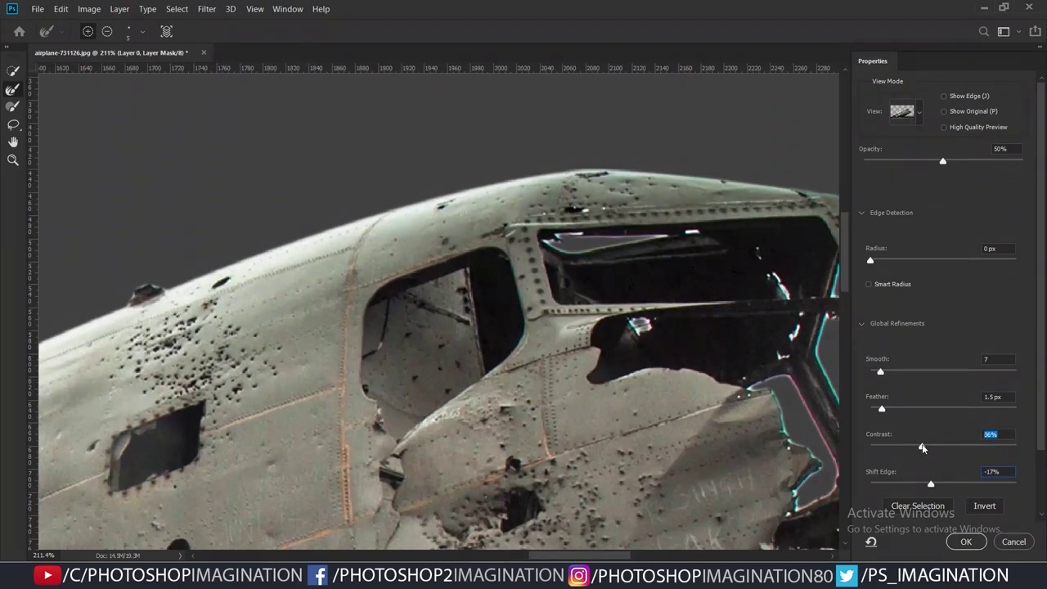
{"action": "scroll", "coordinate": [693, 359], "scroll_direction": "down", "scroll_amount": 2}
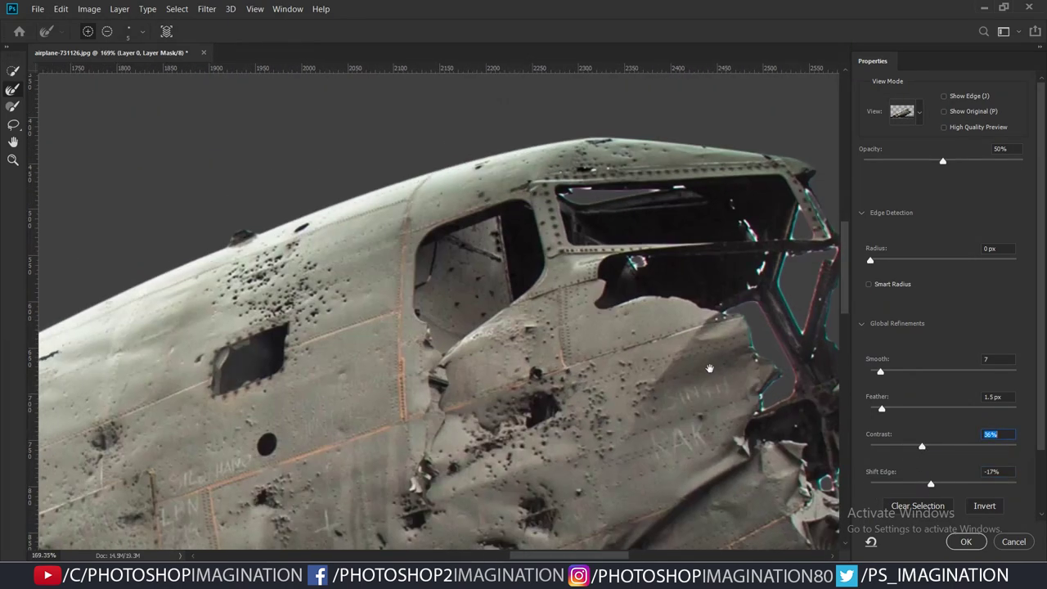
{"action": "scroll", "coordinate": [664, 382], "scroll_direction": "down", "scroll_amount": 3}
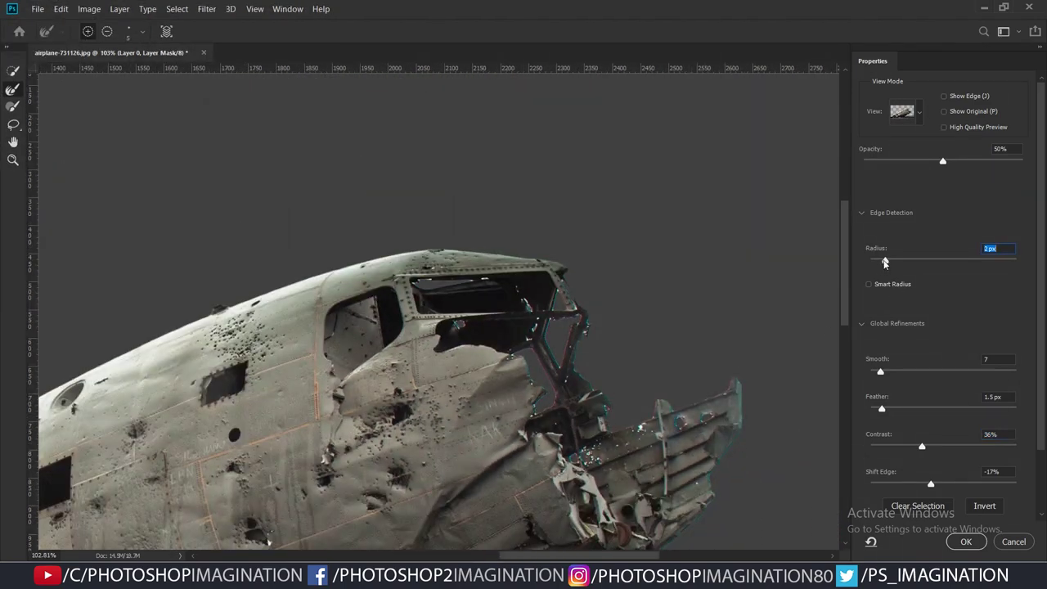
{"action": "scroll", "coordinate": [437, 311], "scroll_direction": "down", "scroll_amount": 2}
{"action": "scroll", "coordinate": [437, 311], "scroll_direction": "down", "scroll_amount": 1}
{"action": "scroll", "coordinate": [438, 311], "scroll_direction": "down", "scroll_amount": 1}
{"action": "scroll", "coordinate": [438, 310], "scroll_direction": "down", "scroll_amount": 1}
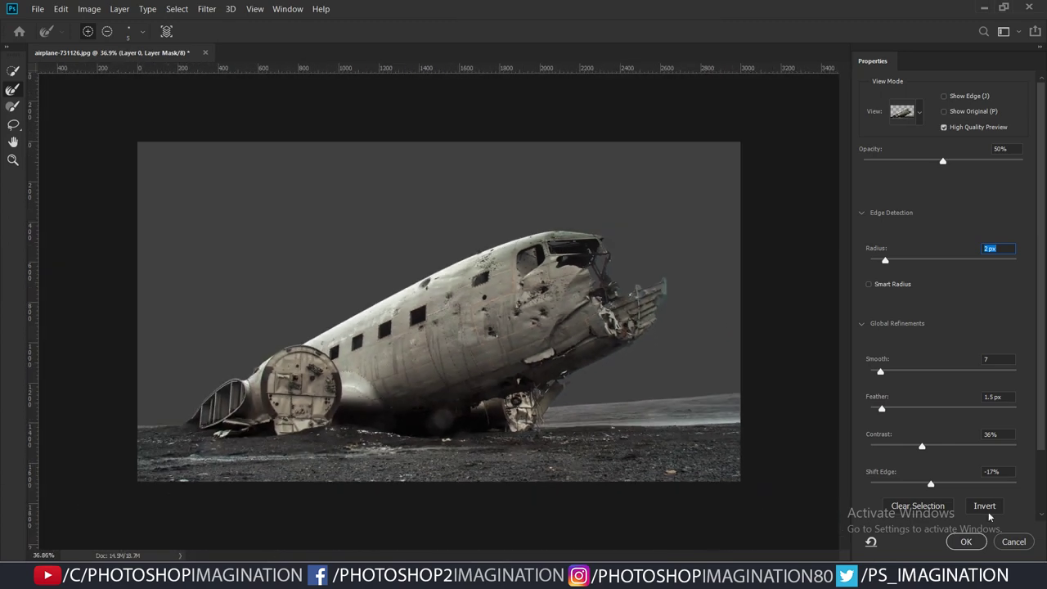
{"action": "key", "text": "Return"}
- Scale the plane on Layer 0 down to about 81% and move it slightly lower
{"action": "scroll", "coordinate": [563, 341], "scroll_direction": "down", "scroll_amount": 1}
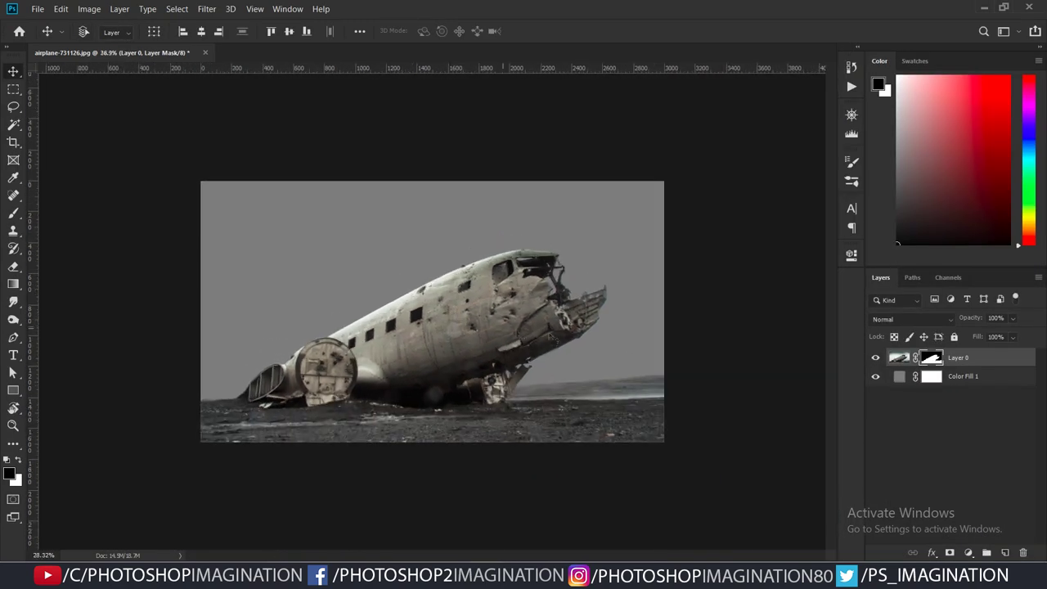
{"action": "scroll", "coordinate": [563, 341], "scroll_direction": "up", "scroll_amount": 1}
{"action": "left_click", "coordinate": [972, 378]}
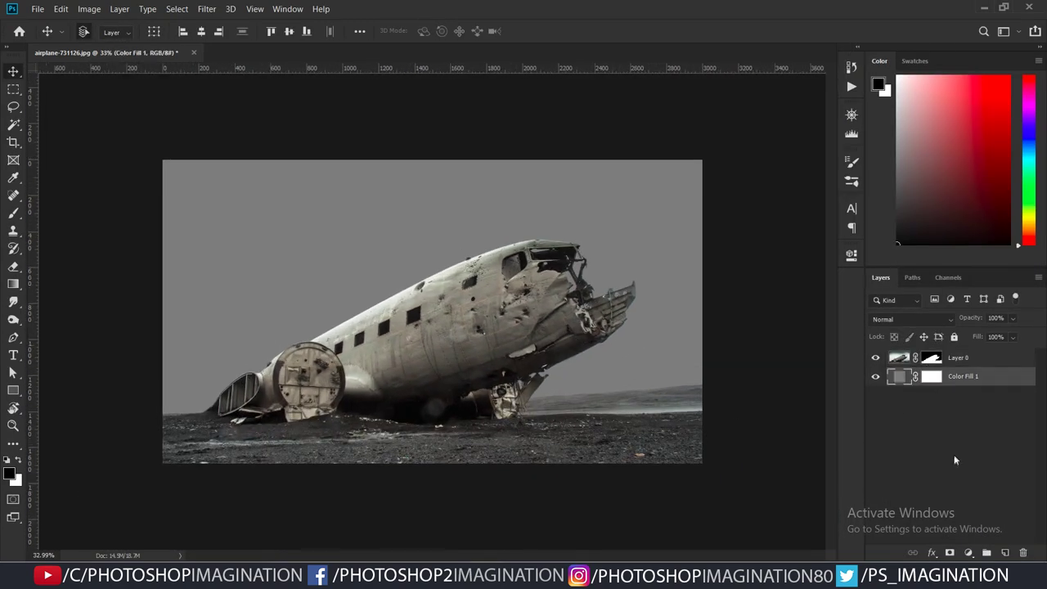
{"action": "left_click", "coordinate": [974, 364]}
{"action": "key", "text": "ctrl+t"}
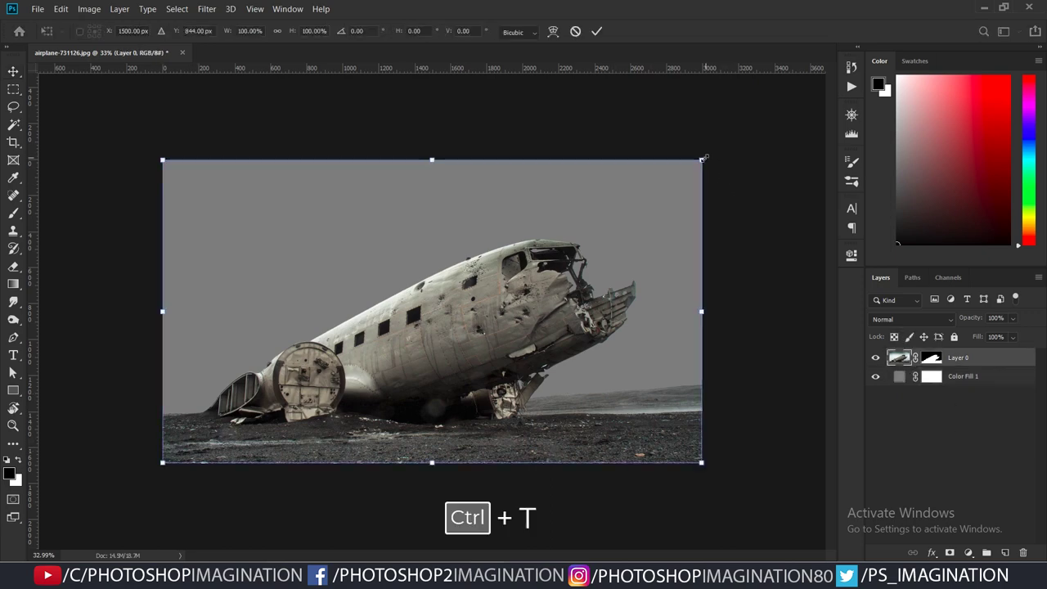
{"action": "left_click_drag", "start_coordinate": [702, 160], "coordinate": [652, 188]}
{"action": "left_click_drag", "start_coordinate": [599, 255], "coordinate": [599, 272]}
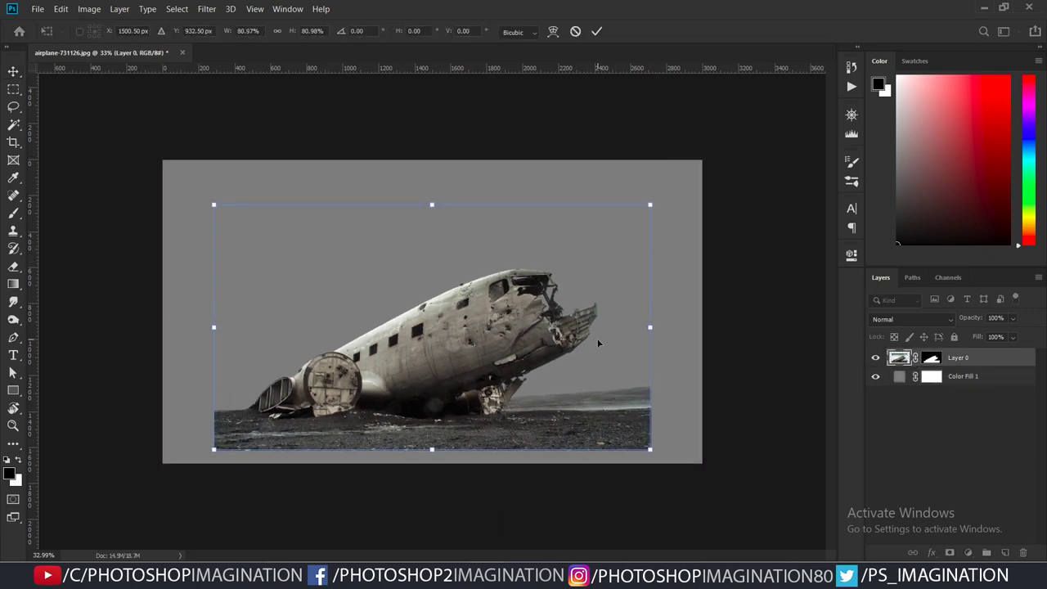
{"action": "key", "text": "Return"}
- Enlarge, squash and move the lava plain image to fill the lower canvas
{"action": "left_click_drag", "start_coordinate": [510, 371], "coordinate": [735, 481]}
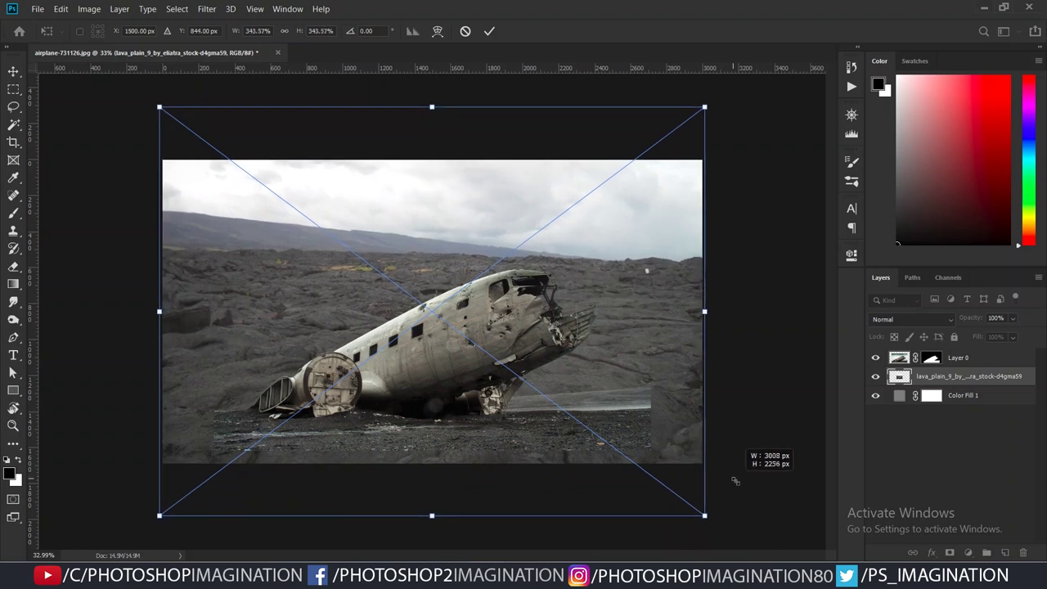
{"action": "left_click_drag", "start_coordinate": [431, 106], "coordinate": [432, 213]}
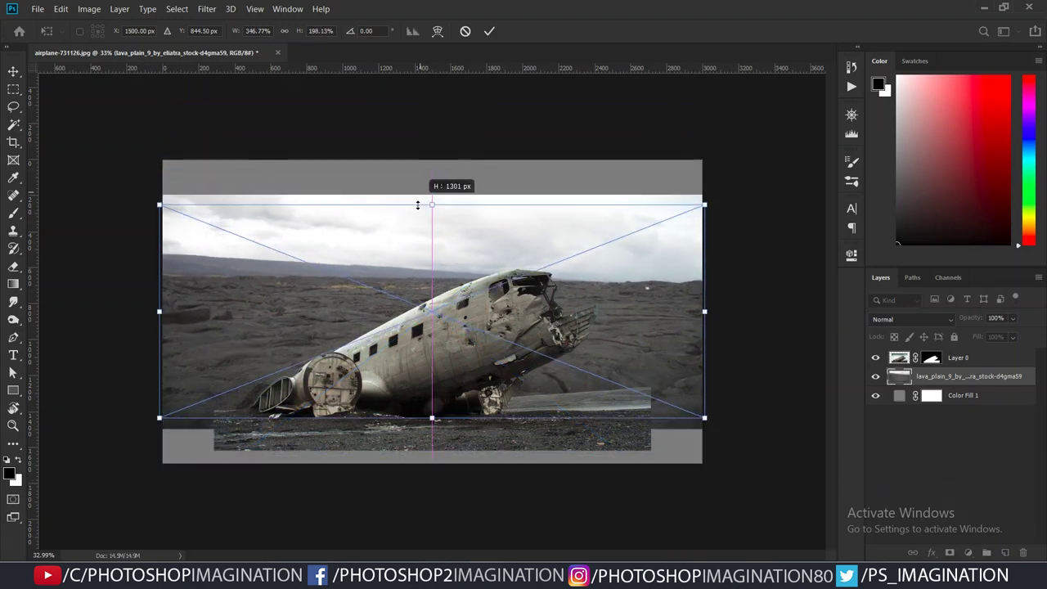
{"action": "mouse_move", "coordinate": [516, 297]}
{"action": "left_mouse_down"}
{"action": "mouse_move", "coordinate": [517, 333]}
{"action": "mouse_move", "coordinate": [537, 346]}
{"action": "left_mouse_up"}
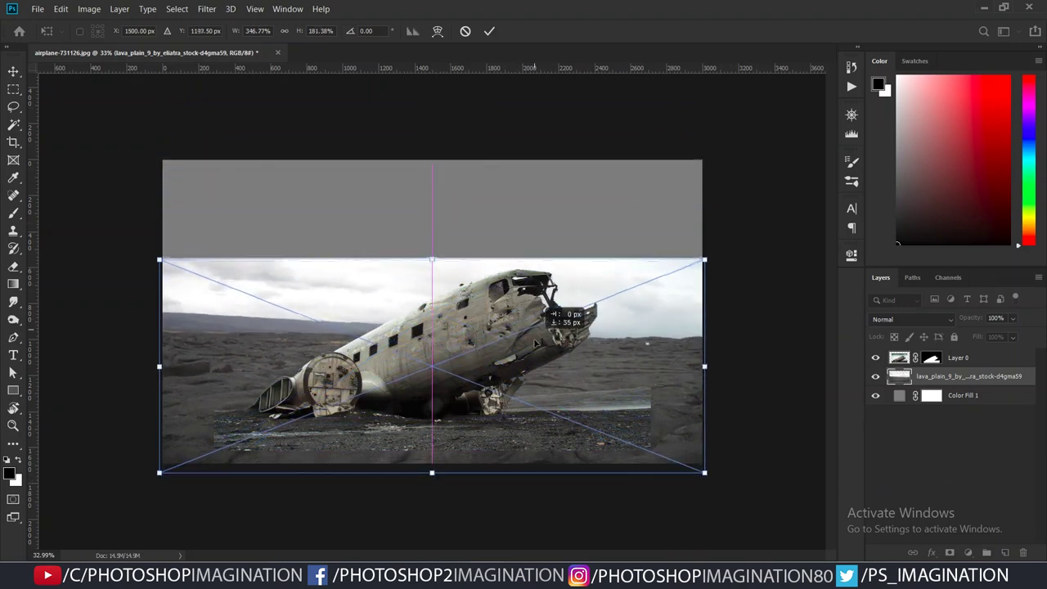
{"action": "left_click_drag", "start_coordinate": [427, 261], "coordinate": [431, 314]}
{"action": "key", "text": "Return"}
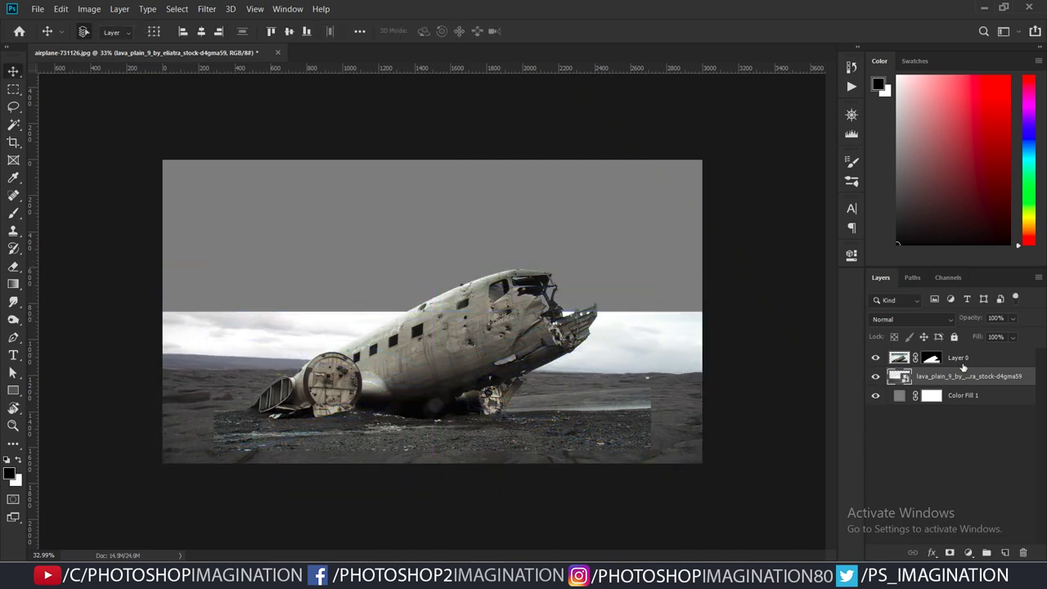
- Raise the airplane about 46 px and fade the lava plain's top into grey with gradient mask strokes
{"action": "left_click", "coordinate": [961, 360]}
{"action": "left_click_drag", "start_coordinate": [424, 410], "coordinate": [425, 398]}
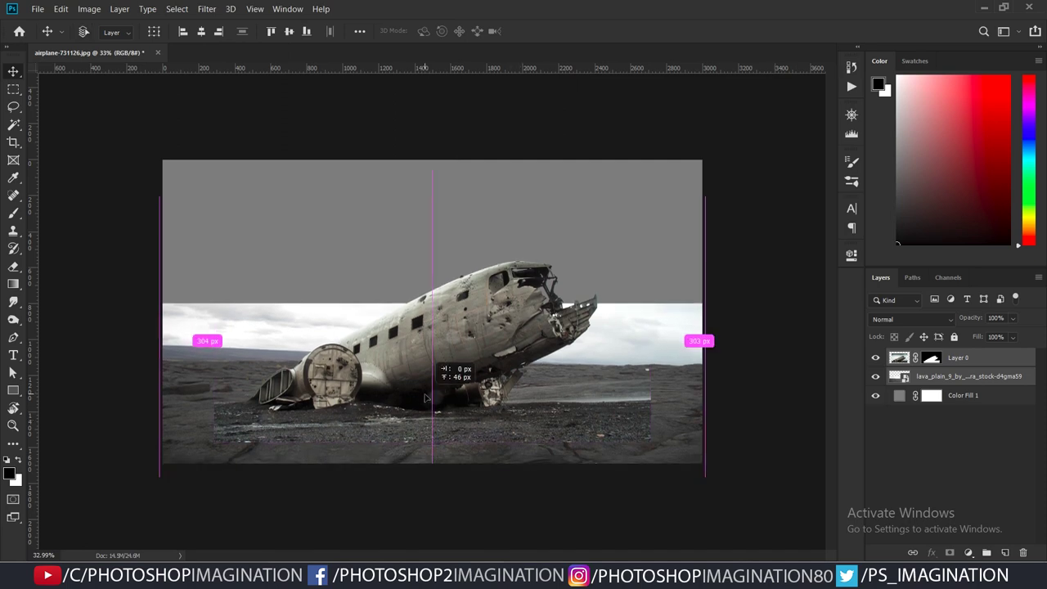
{"action": "left_click", "coordinate": [981, 381]}
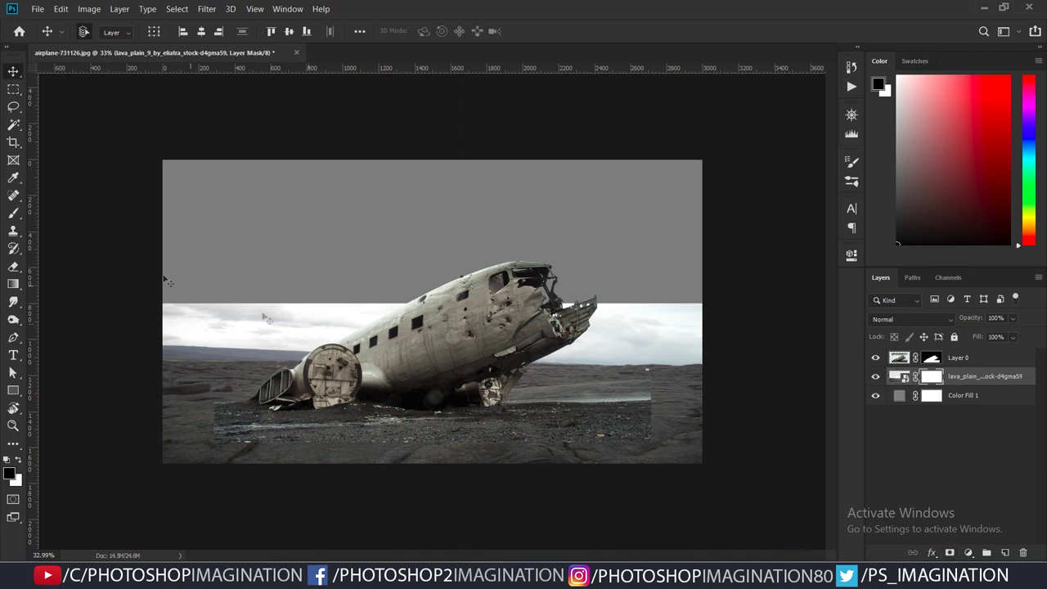
{"action": "left_click", "coordinate": [13, 285]}
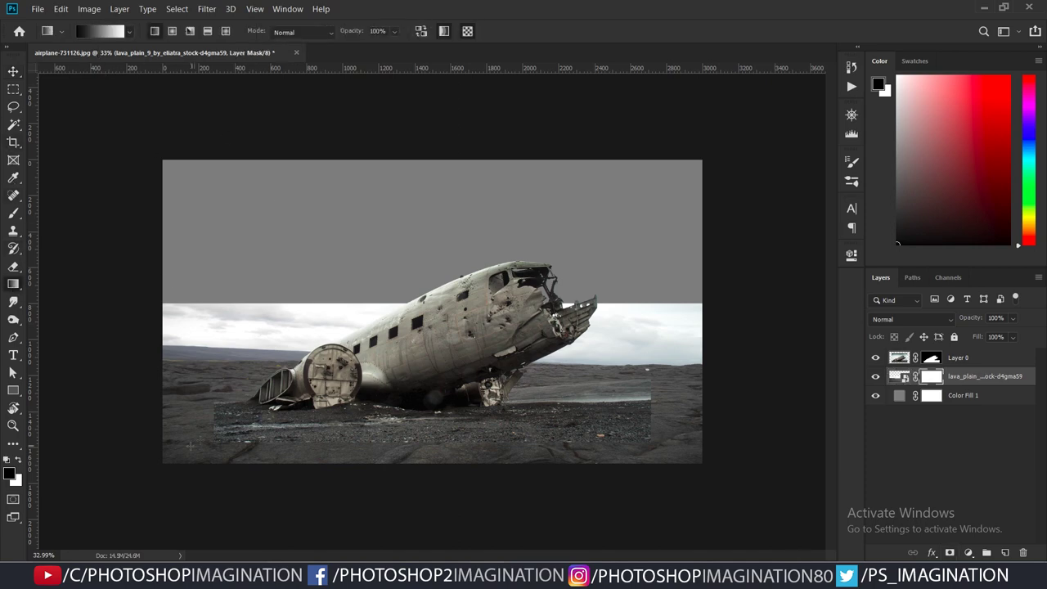
{"action": "left_click_drag", "start_coordinate": [280, 349], "coordinate": [281, 466]}
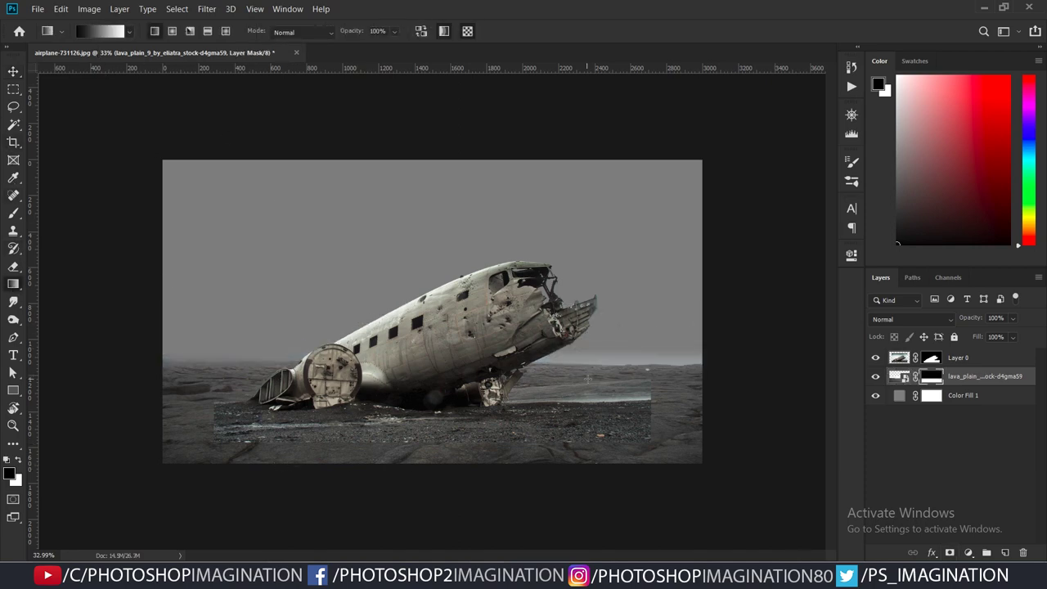
{"action": "left_click_drag", "start_coordinate": [587, 362], "coordinate": [589, 453]}
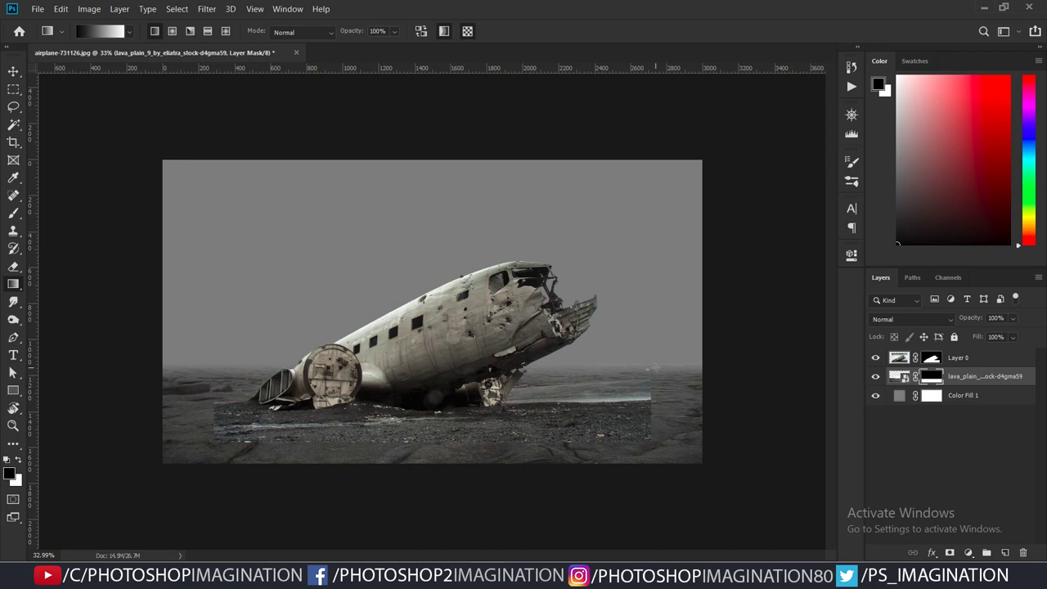
{"action": "left_click_drag", "start_coordinate": [651, 362], "coordinate": [639, 368]}
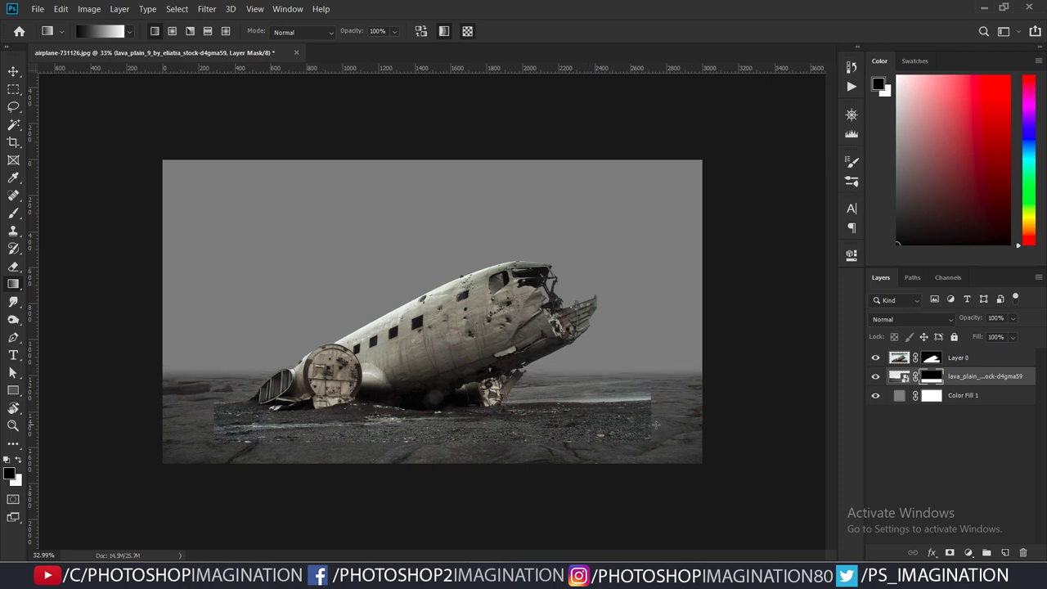
{"action": "scroll", "coordinate": [610, 382], "scroll_direction": "up", "scroll_amount": 1}
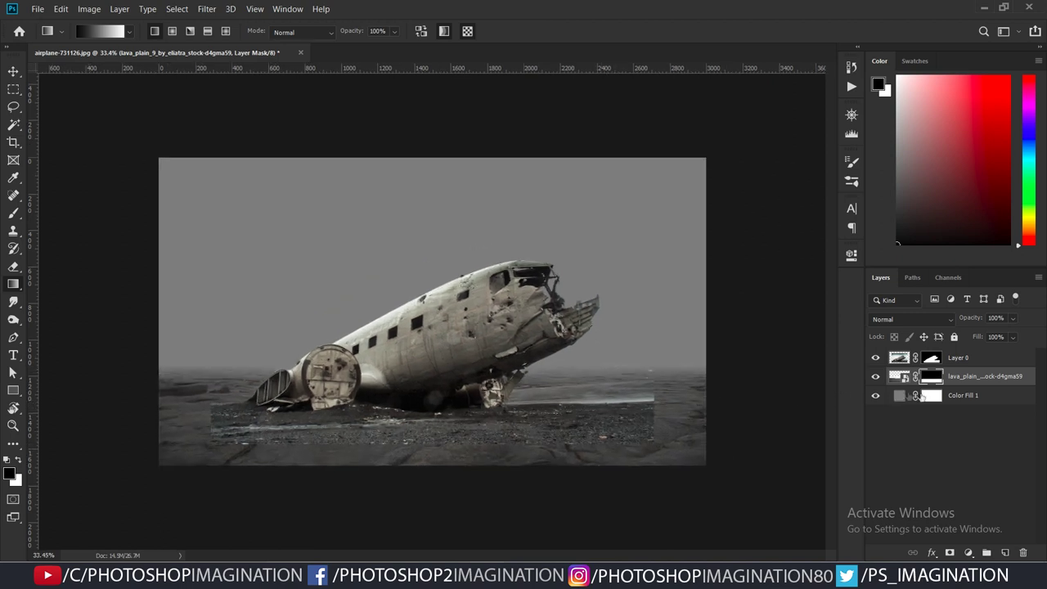
{"action": "key", "text": "b"}
{"action": "left_click_drag", "start_coordinate": [577, 349], "coordinate": [569, 350]}
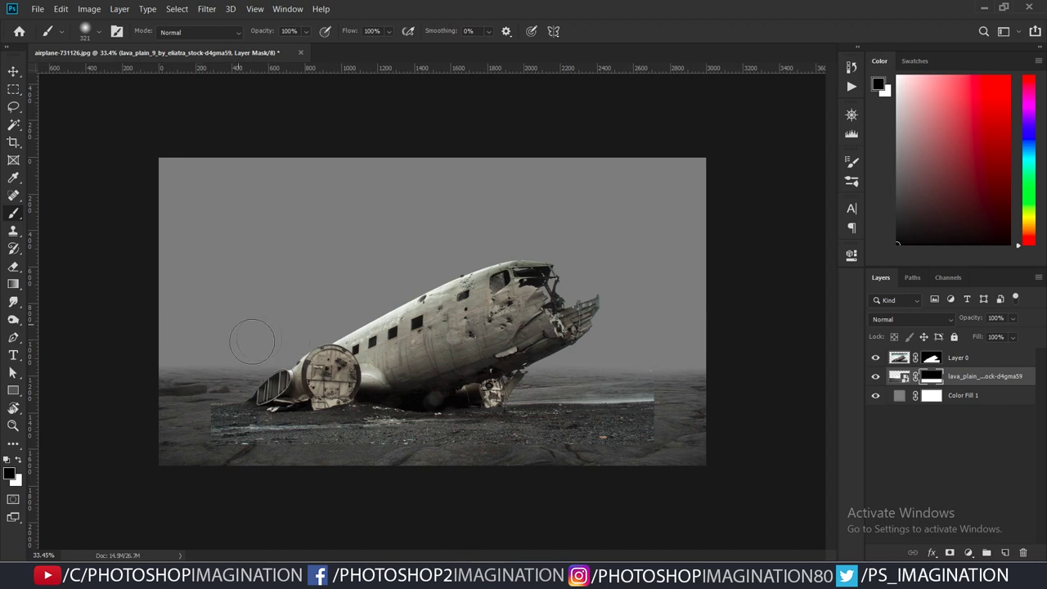
- Duplicate the airplane layer Layer 0 as a backup copy
{"action": "scroll", "coordinate": [473, 393], "scroll_direction": "up", "scroll_amount": 2}
{"action": "left_click", "coordinate": [938, 364]}
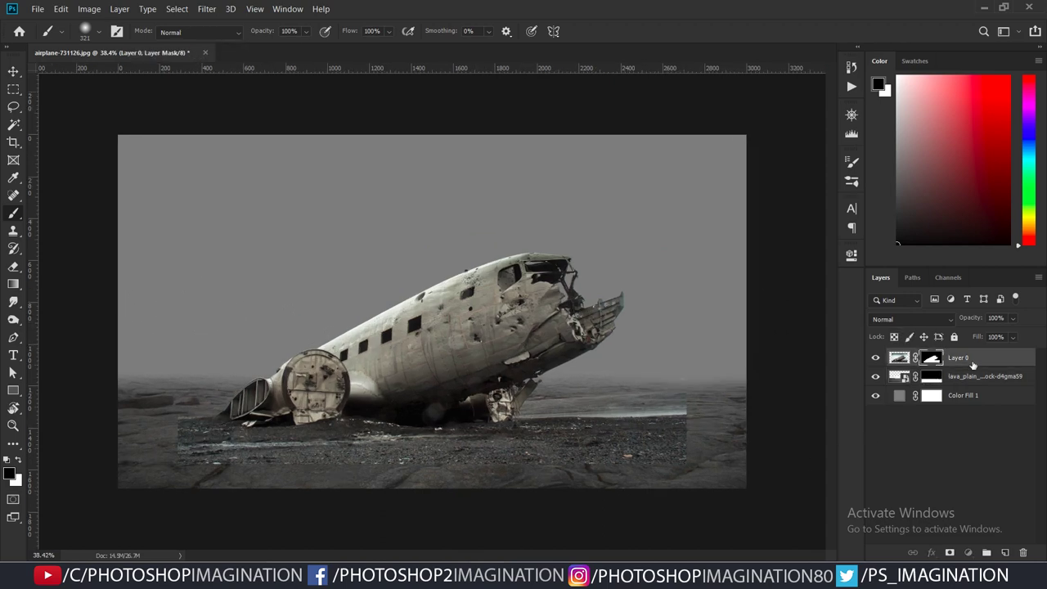
{"action": "right_click", "coordinate": [1010, 363]}
{"action": "key", "text": "Escape"}
{"action": "left_click_drag", "start_coordinate": [1004, 357], "coordinate": [1004, 552]}
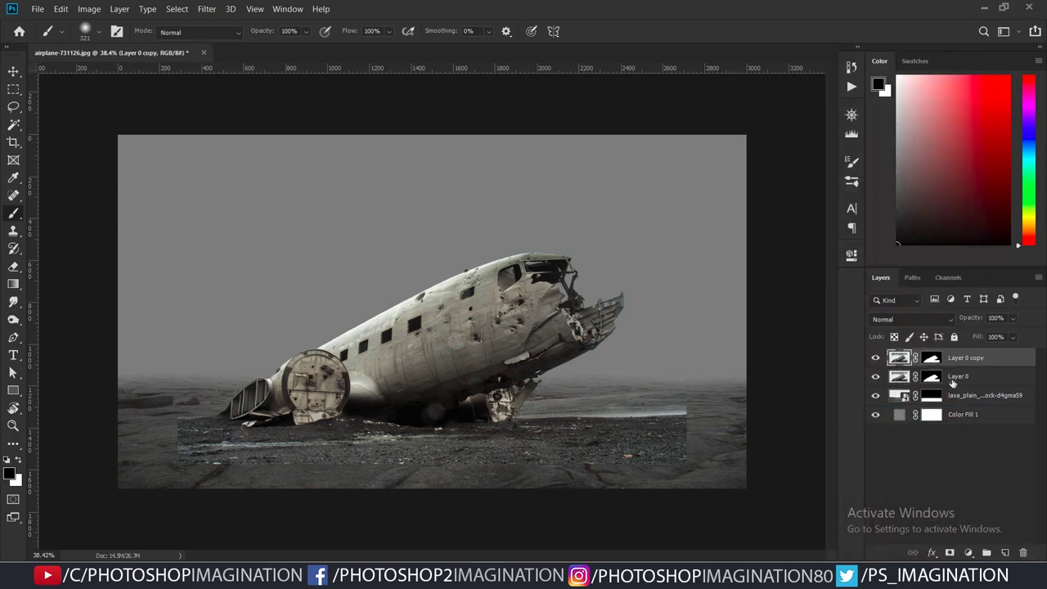
- Apply Layer 0's mask permanently and rename the duplicate layer to Backup
{"action": "right_click", "coordinate": [931, 377]}
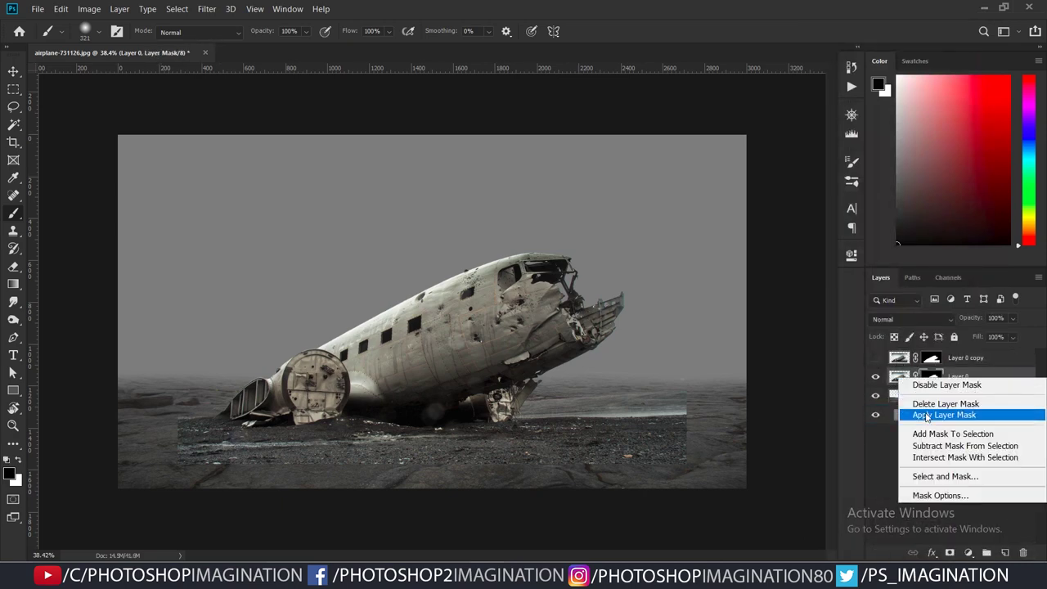
{"action": "left_click", "coordinate": [968, 413]}
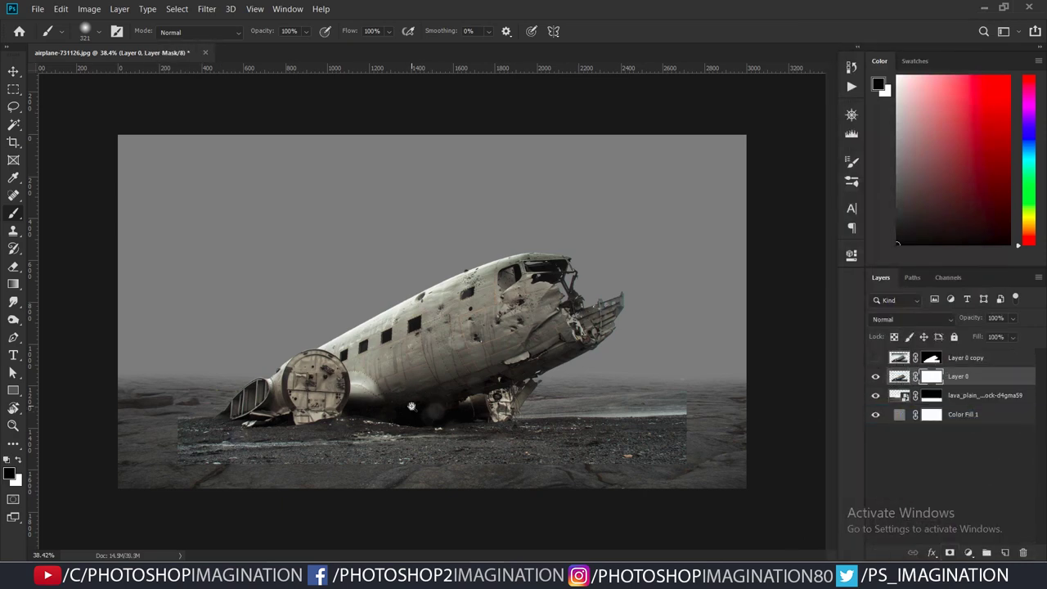
{"action": "scroll", "coordinate": [412, 405], "scroll_direction": "down", "scroll_amount": 1}
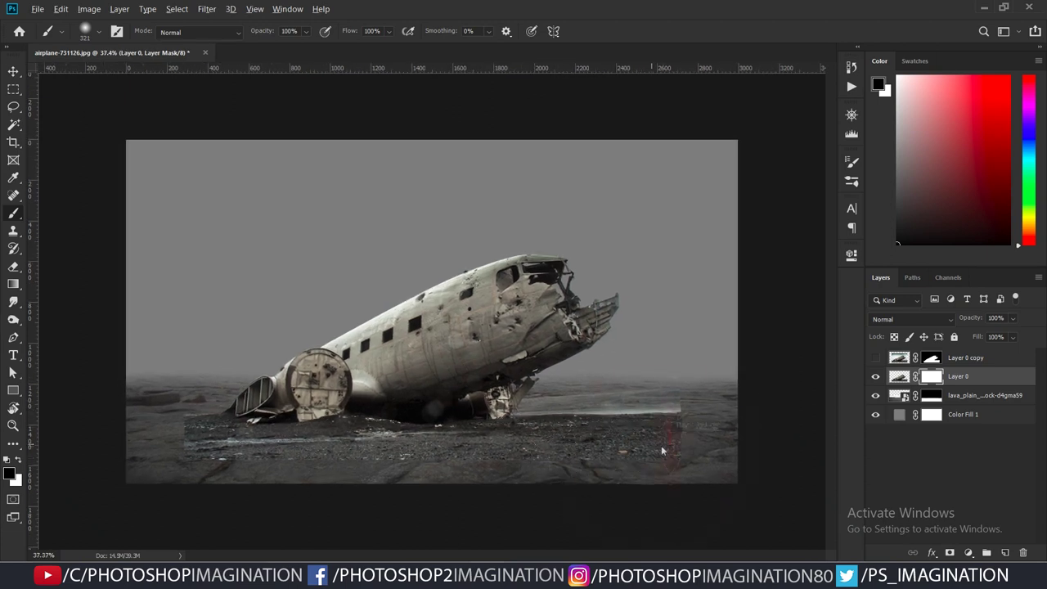
{"action": "double_click", "coordinate": [966, 360]}
{"action": "type", "text": "Backup"}
{"action": "left_click", "coordinate": [955, 378]}
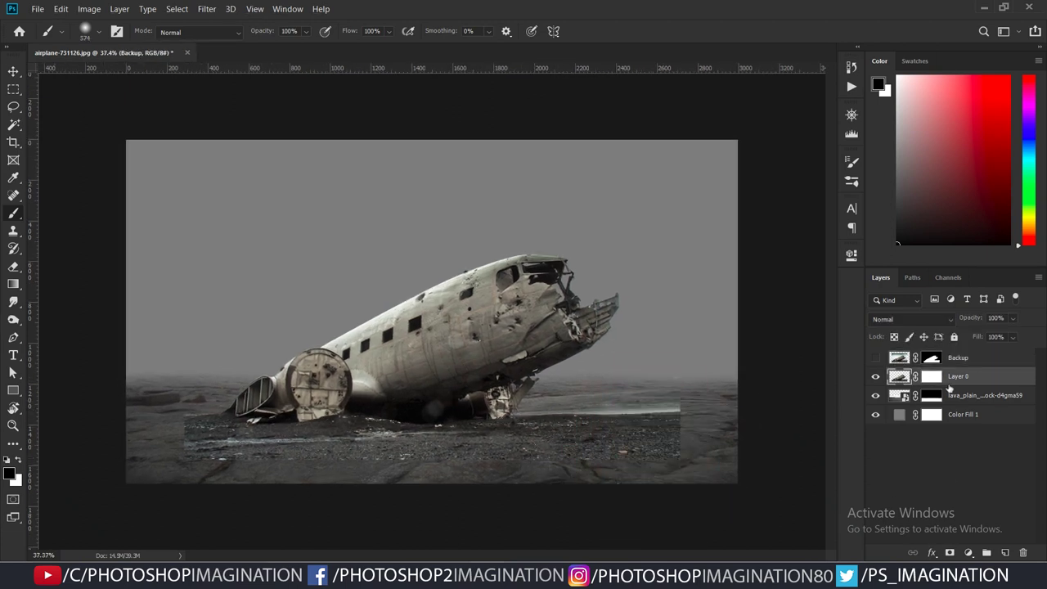
- Brush Layer 0's mask at about 762 px to blend the lower-right ground, shrinking the brush to 231
{"action": "left_click_drag", "start_coordinate": [559, 381], "coordinate": [597, 381]}
{"action": "mouse_move", "coordinate": [636, 425]}
{"action": "left_mouse_down"}
{"action": "mouse_move", "coordinate": [654, 425]}
{"action": "mouse_move", "coordinate": [671, 484]}
{"action": "left_mouse_up"}
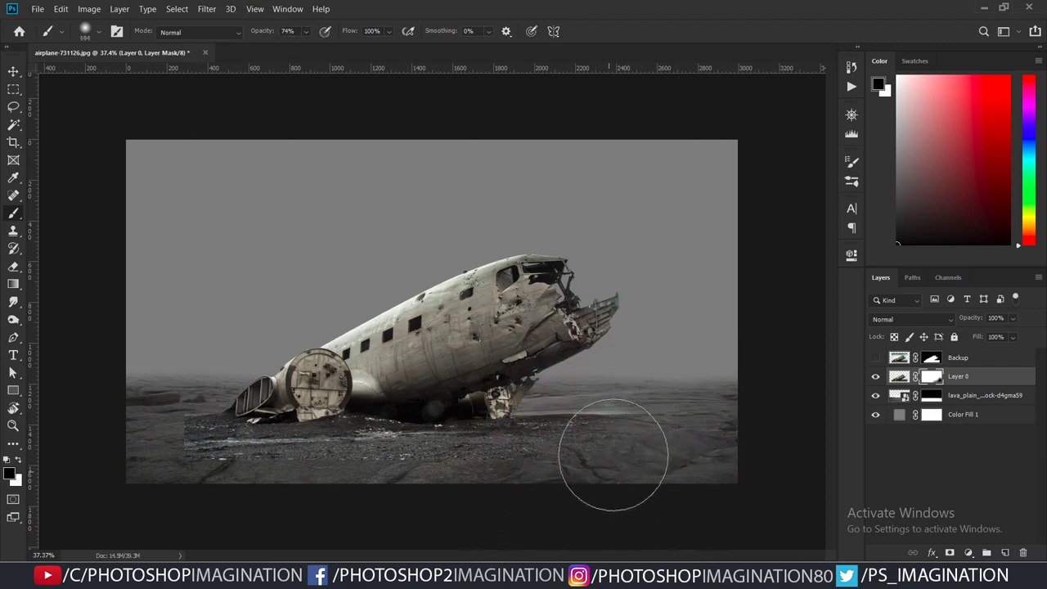
{"action": "mouse_move", "coordinate": [613, 454]}
{"action": "left_mouse_down"}
{"action": "mouse_move", "coordinate": [678, 397]}
{"action": "mouse_move", "coordinate": [596, 444]}
{"action": "mouse_move", "coordinate": [579, 488]}
{"action": "left_mouse_up"}
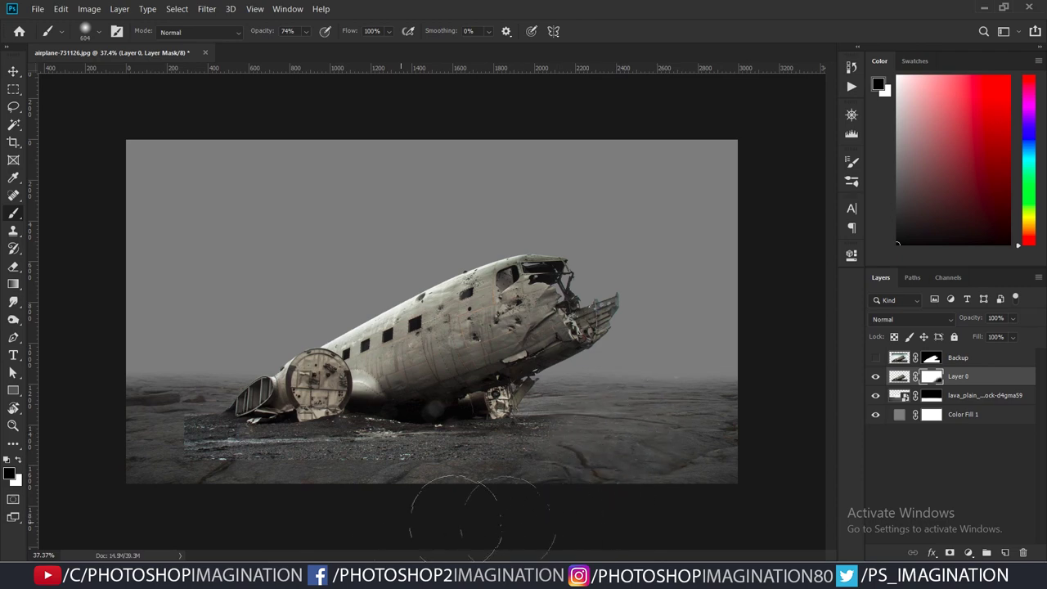
{"action": "left_click_drag", "start_coordinate": [510, 456], "coordinate": [491, 455]}
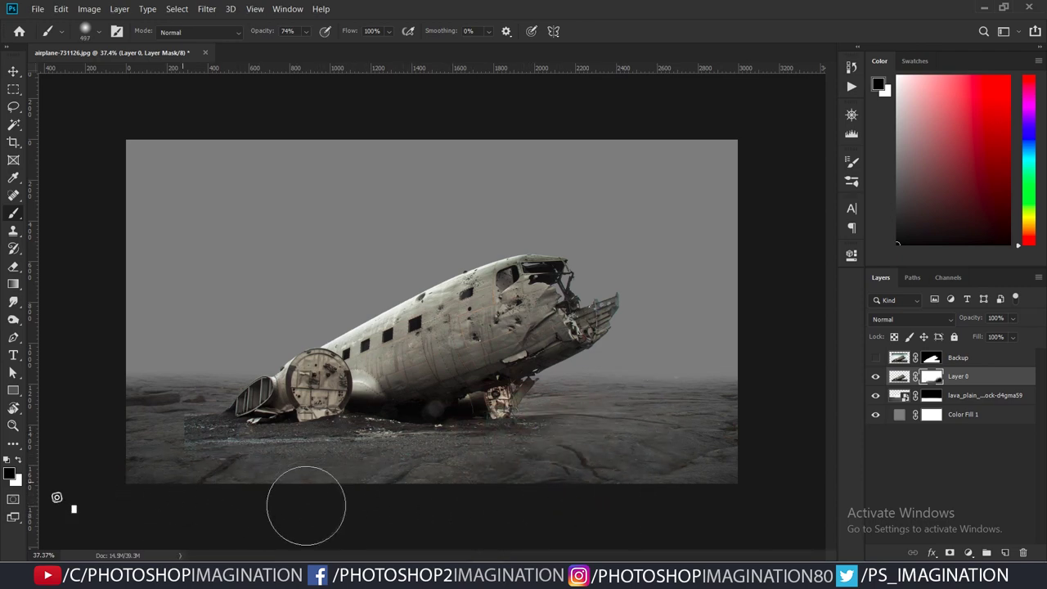
{"action": "scroll", "coordinate": [343, 480], "scroll_direction": "up", "scroll_amount": 5}
{"action": "left_click_drag", "start_coordinate": [411, 449], "coordinate": [383, 444]}
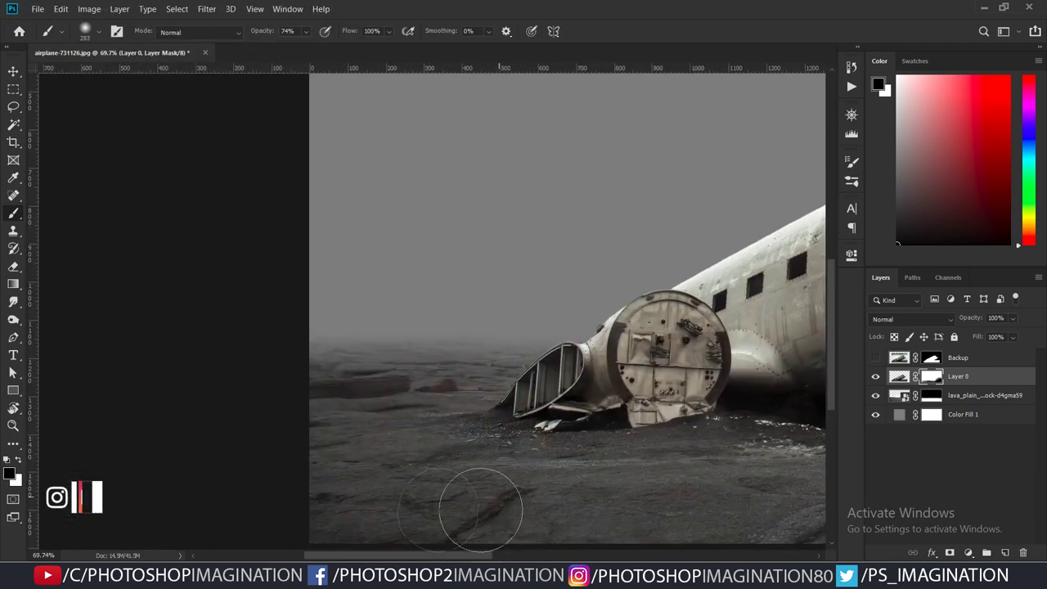
{"action": "left_click_drag", "start_coordinate": [561, 494], "coordinate": [540, 499]}
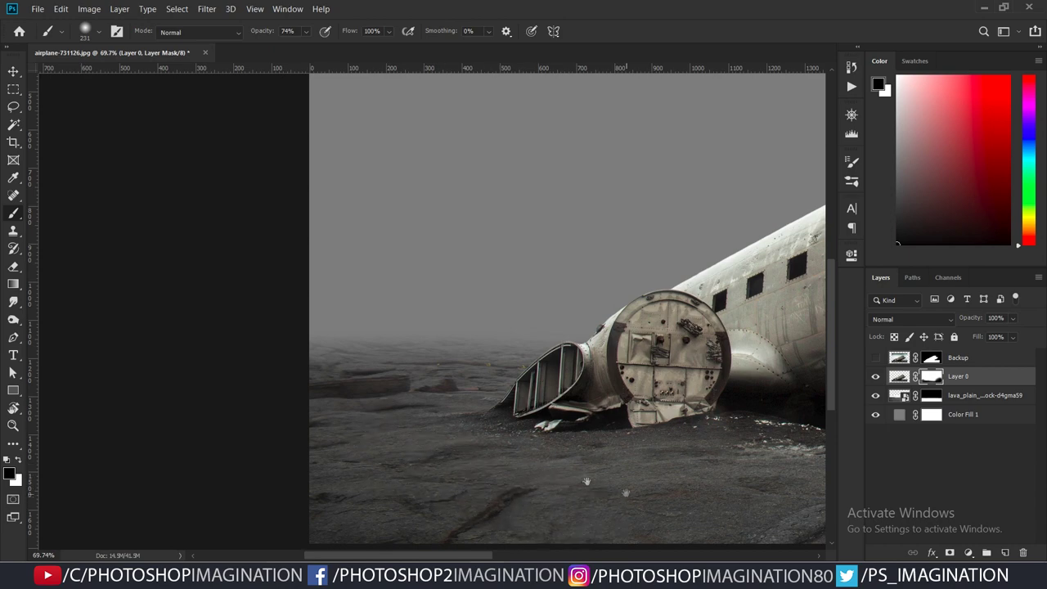
- Check the ground blend by toggling the airplane layer's visibility with the whole plane in view
{"action": "left_click_drag", "start_coordinate": [586, 481], "coordinate": [307, 451]}
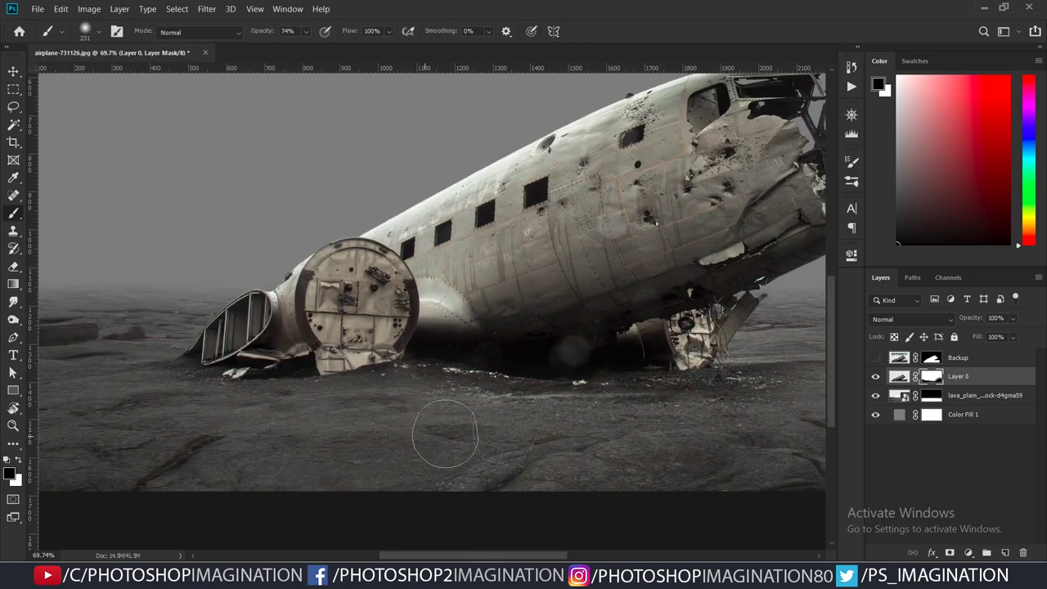
{"action": "scroll", "coordinate": [562, 450], "scroll_direction": "right", "scroll_amount": 5}
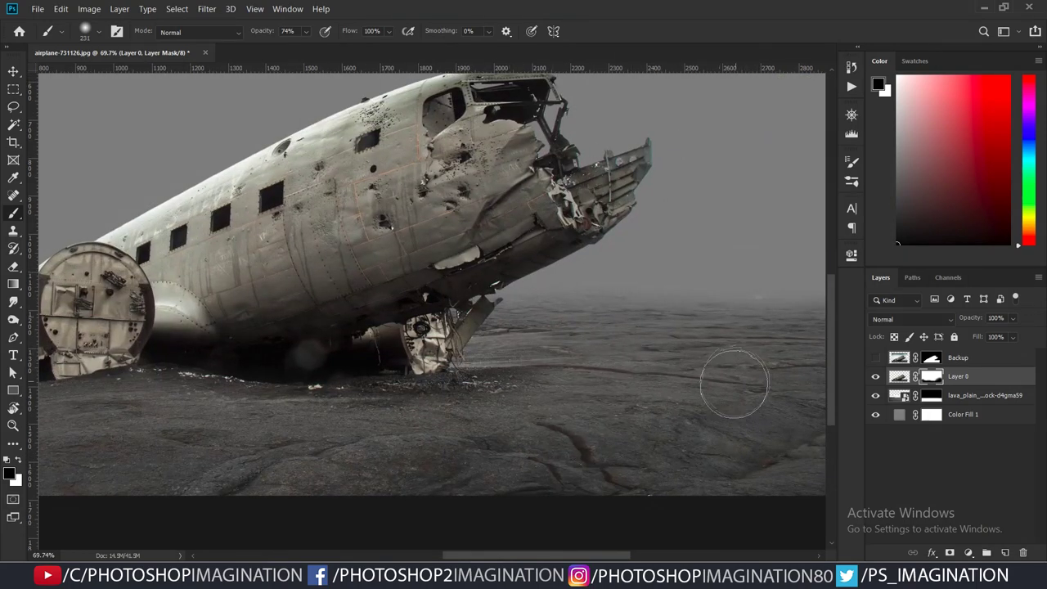
{"action": "scroll", "coordinate": [733, 383], "scroll_direction": "down", "scroll_amount": 3}
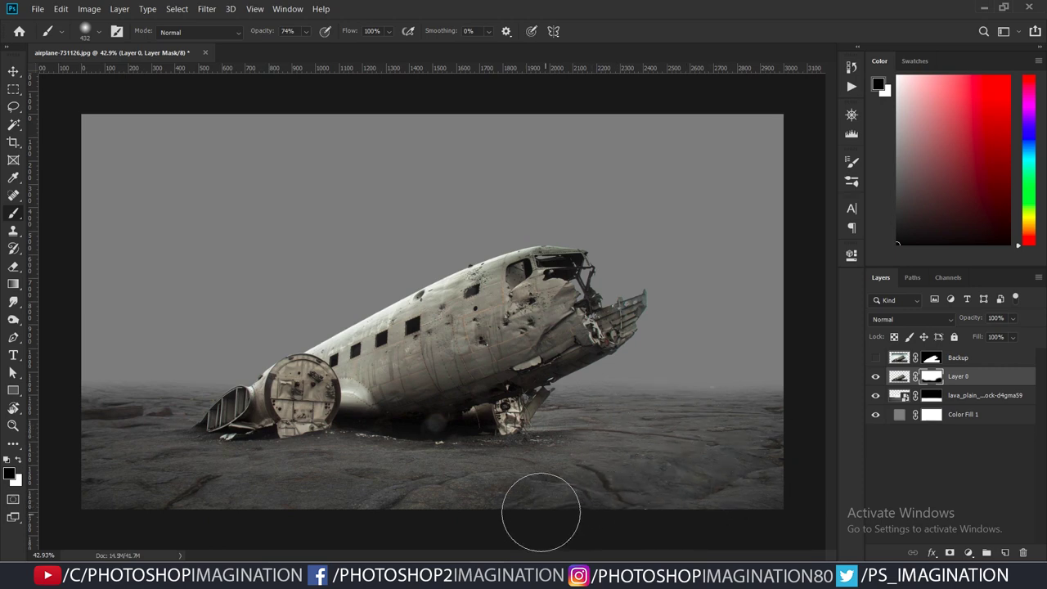
{"action": "scroll", "coordinate": [596, 397], "scroll_direction": "down", "scroll_amount": 2}
{"action": "left_click", "coordinate": [875, 377]}
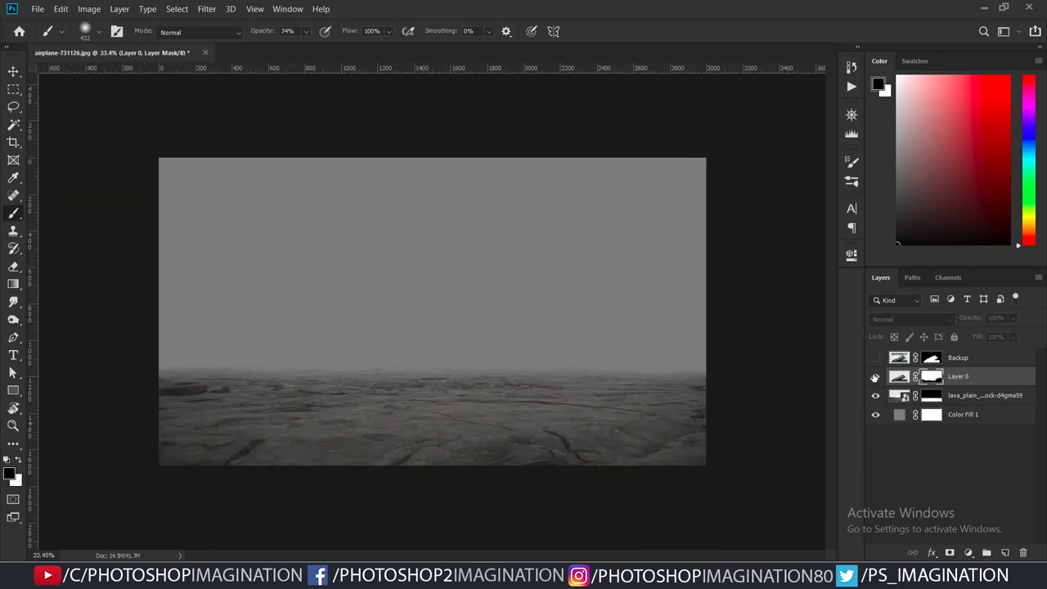
{"action": "left_click", "coordinate": [875, 376]}
{"action": "key", "text": "ctrl+plus"}
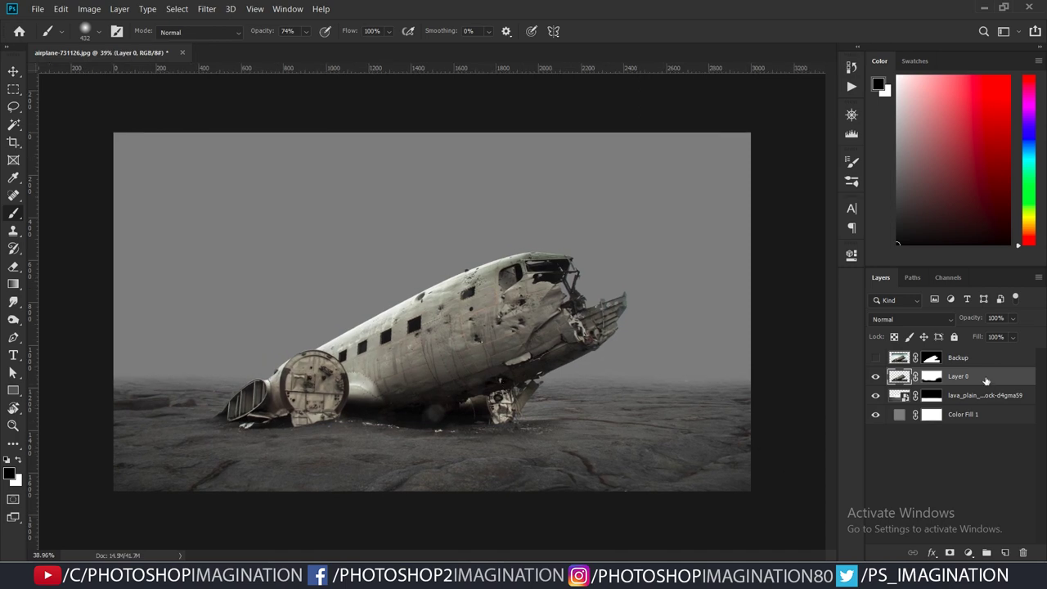
- Reduce the airplane's saturation with a Hue/Saturation adjustment
{"action": "left_click", "coordinate": [89, 9]}
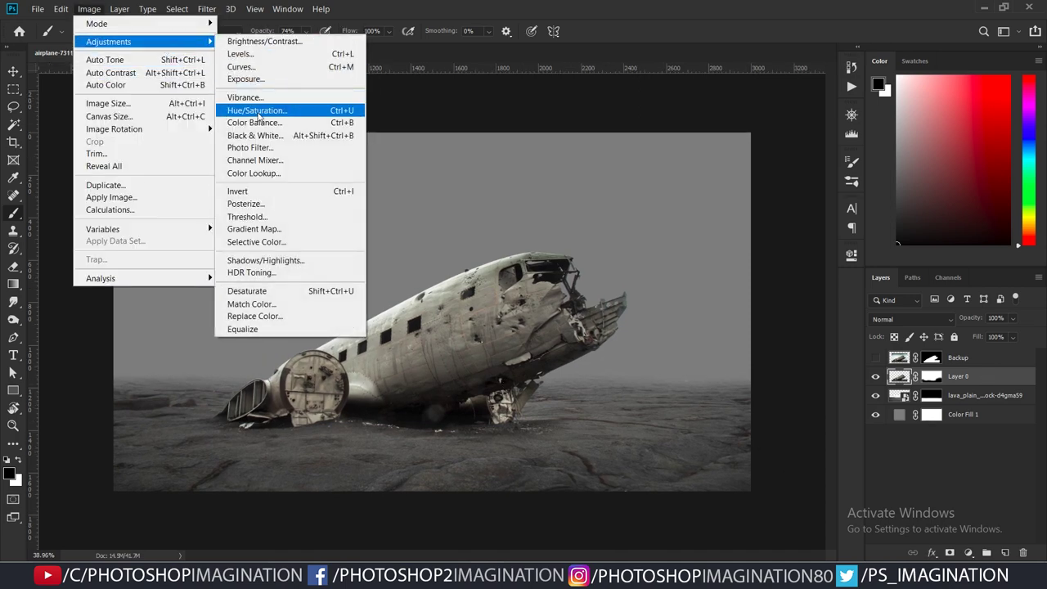
{"action": "left_click", "coordinate": [261, 104]}
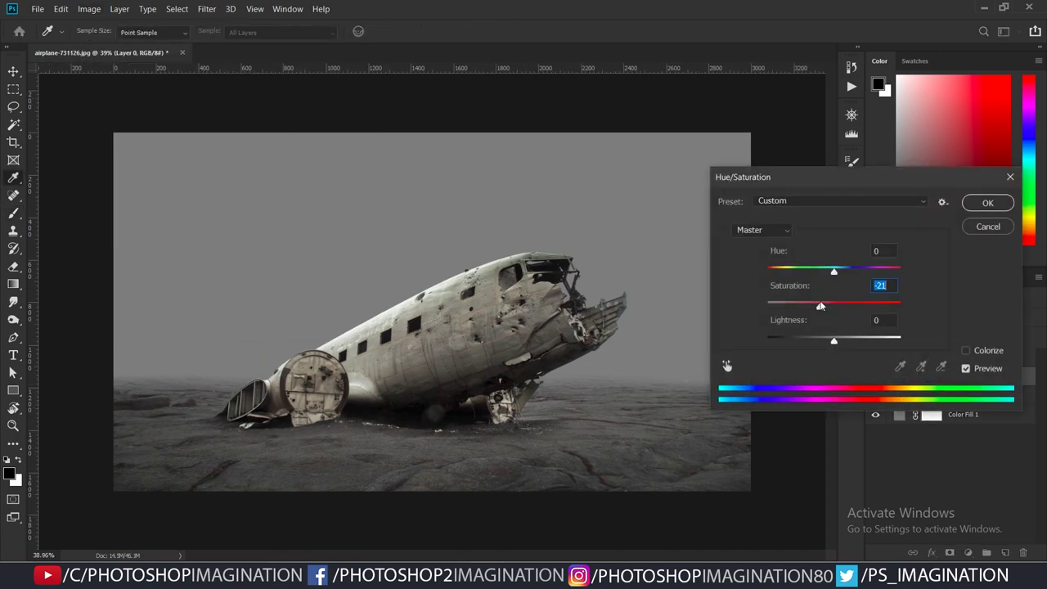
{"action": "left_click", "coordinate": [987, 202]}
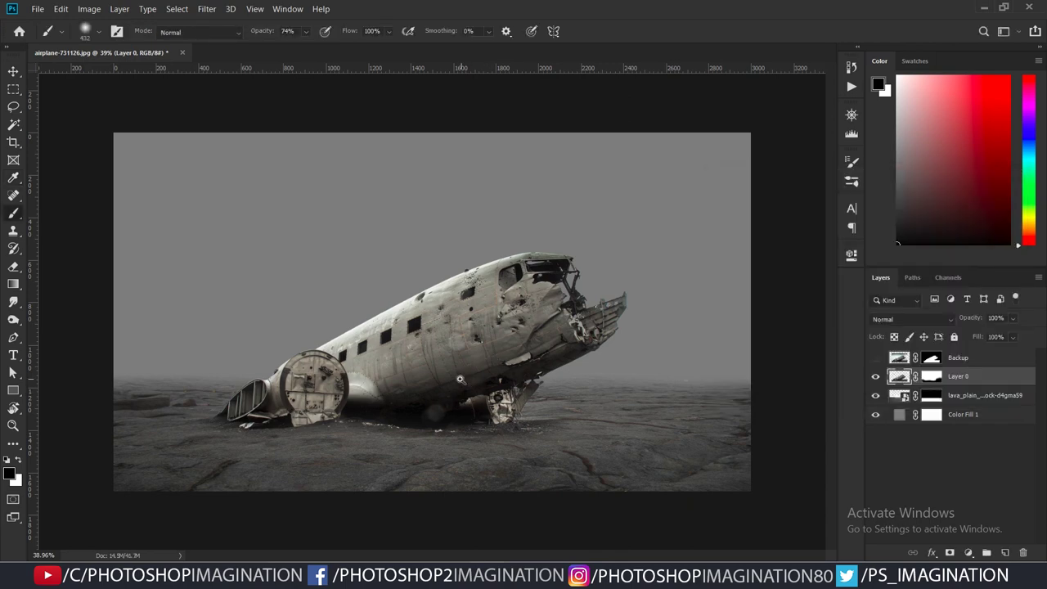
- Stretch the stormy cloud image to fill the canvas width and sky down to the horizon
{"action": "left_click", "coordinate": [957, 415]}
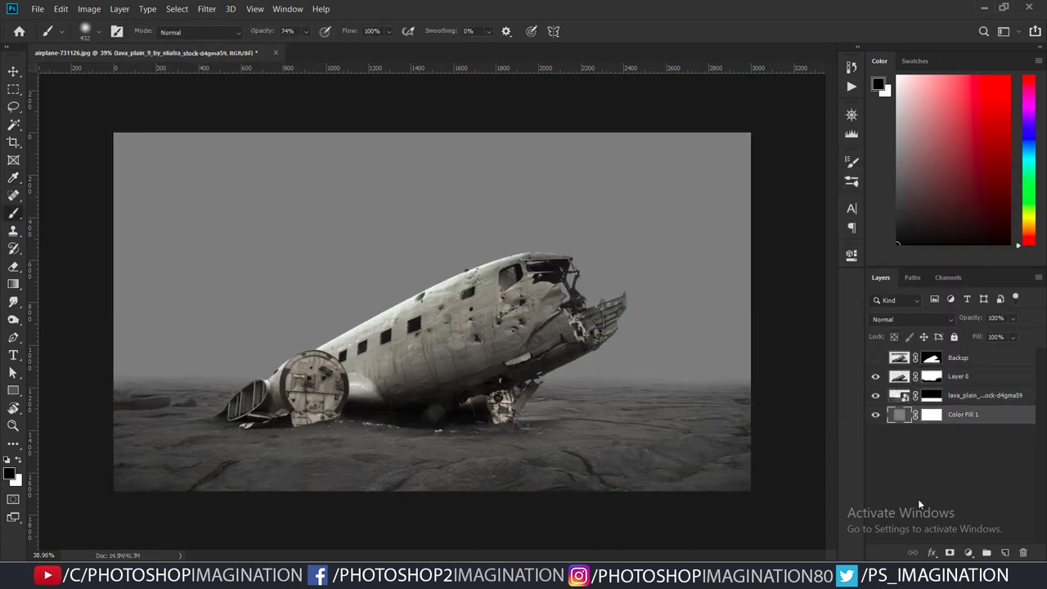
{"action": "left_click_drag", "start_coordinate": [743, 312], "coordinate": [750, 315]}
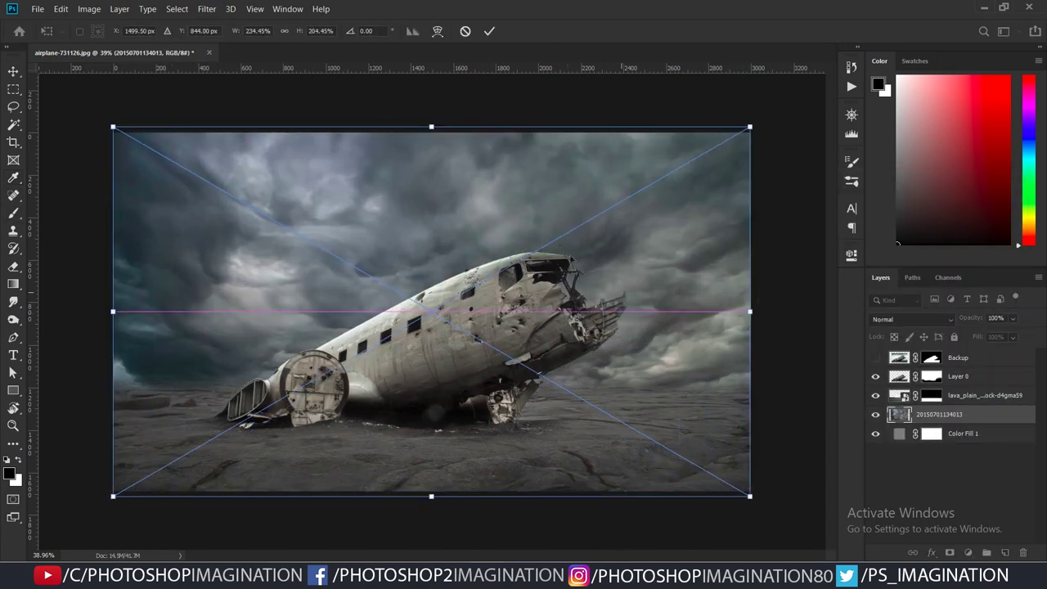
{"action": "left_click_drag", "start_coordinate": [431, 496], "coordinate": [431, 399]}
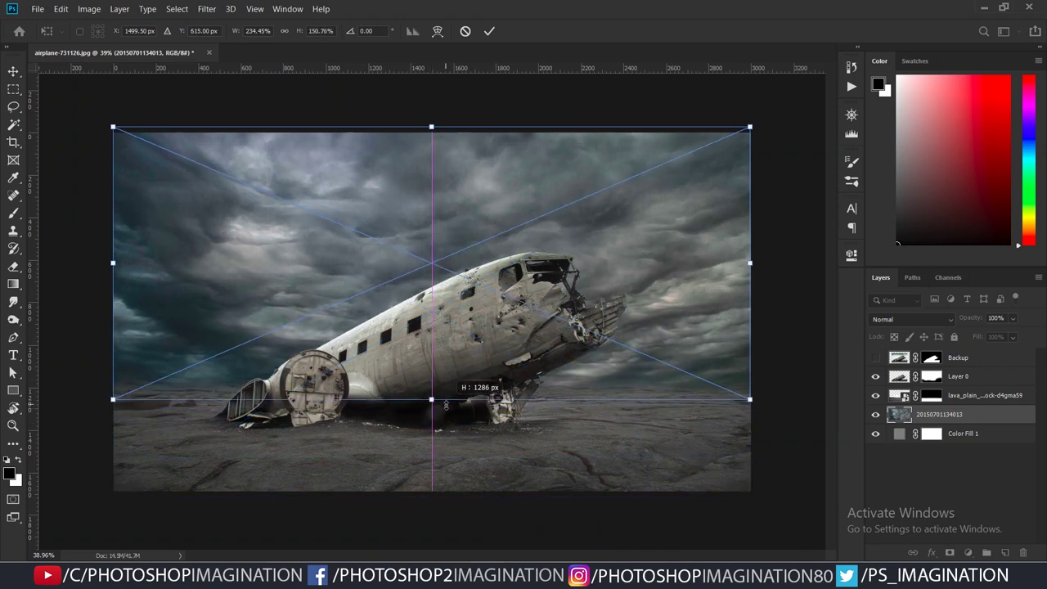
{"action": "left_click_drag", "start_coordinate": [431, 128], "coordinate": [431, 124]}
{"action": "scroll", "coordinate": [431, 124], "scroll_direction": "down", "scroll_amount": 2}
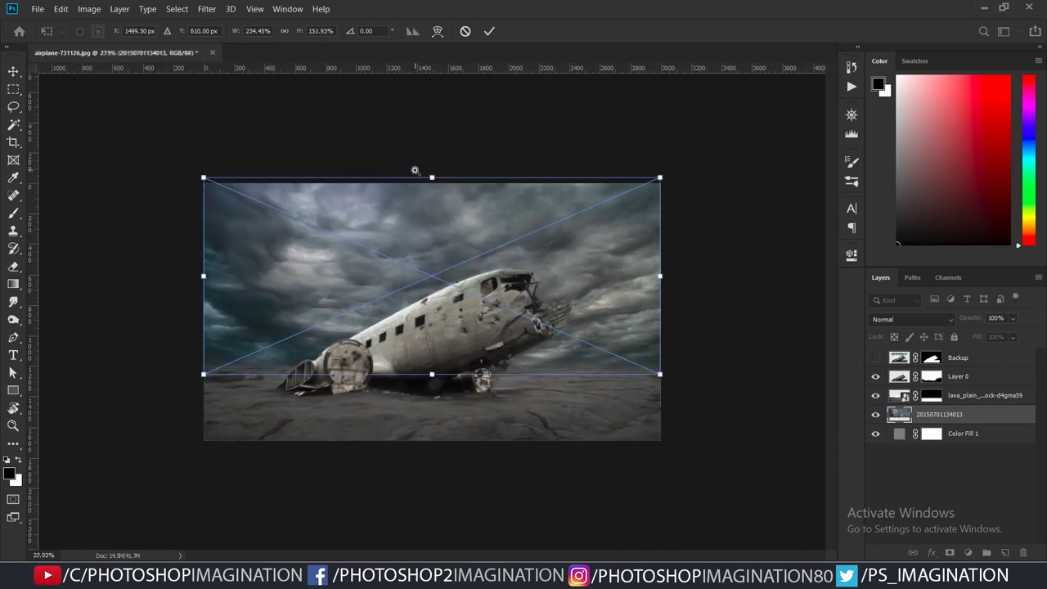
{"action": "key", "text": "Return"}
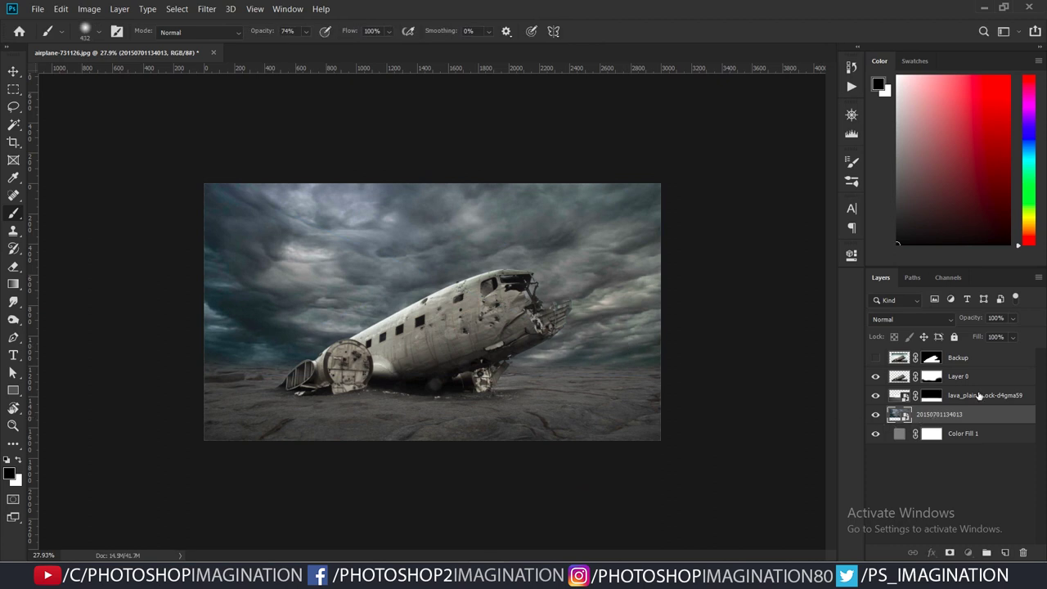
- Adjust the lava_plain layer's height with Free Transform
{"action": "left_click", "coordinate": [981, 395]}
{"action": "key", "text": "ctrl+t"}
{"action": "left_click_drag", "start_coordinate": [431, 312], "coordinate": [430, 311]}
{"action": "key", "text": "Return"}
- Nudge Layer 0 and Backup together slightly into position
{"action": "scroll", "coordinate": [552, 396], "scroll_direction": "up", "scroll_amount": 1}
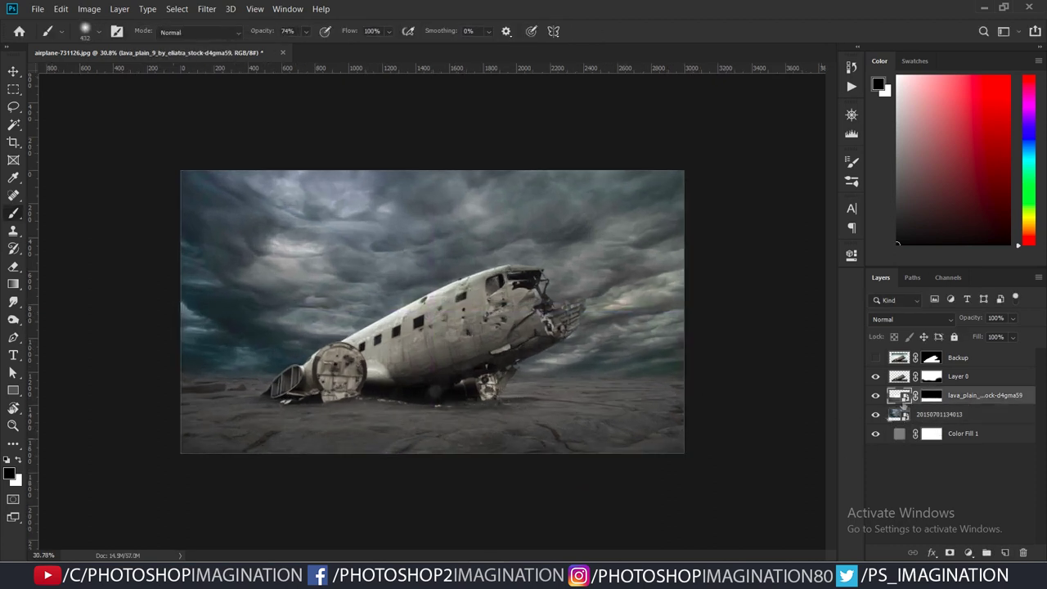
{"action": "left_click", "coordinate": [958, 376]}
{"action": "left_click", "coordinate": [958, 358], "text": "shift"}
{"action": "key", "text": "v"}
{"action": "left_click_drag", "start_coordinate": [435, 355], "coordinate": [447, 369]}
{"action": "left_click", "coordinate": [981, 395]}
{"action": "scroll", "coordinate": [244, 415], "scroll_direction": "up", "scroll_amount": 1}
{"action": "scroll", "coordinate": [244, 414], "scroll_direction": "down", "scroll_amount": 1}
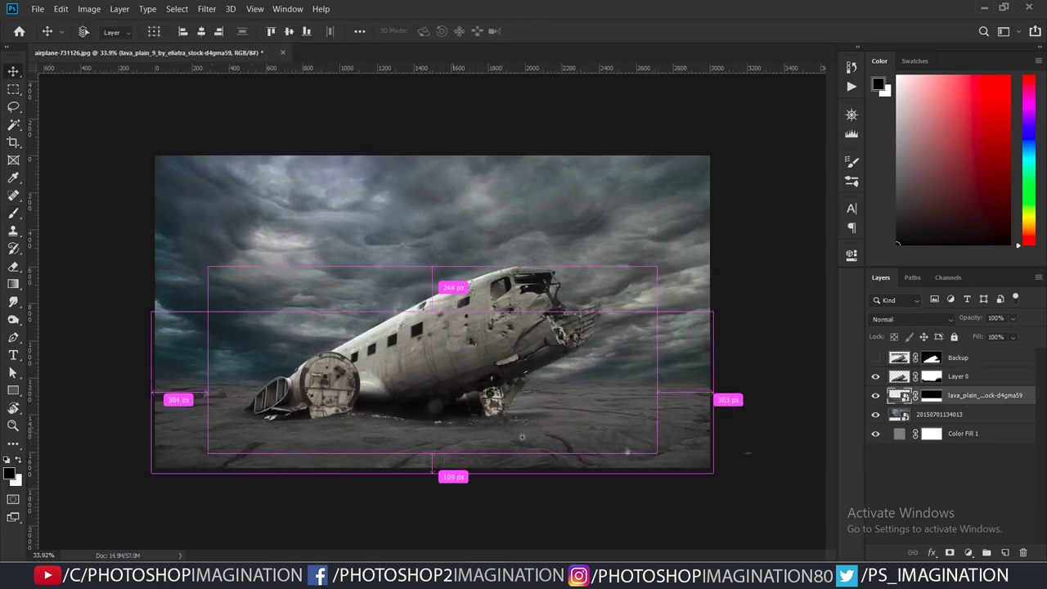
{"action": "left_click", "coordinate": [977, 415]}
{"action": "right_click", "coordinate": [981, 415]}
- Set the sky's Hue to -2 and Saturation to about -71 for cold grey tones
{"action": "left_click", "coordinate": [831, 229]}
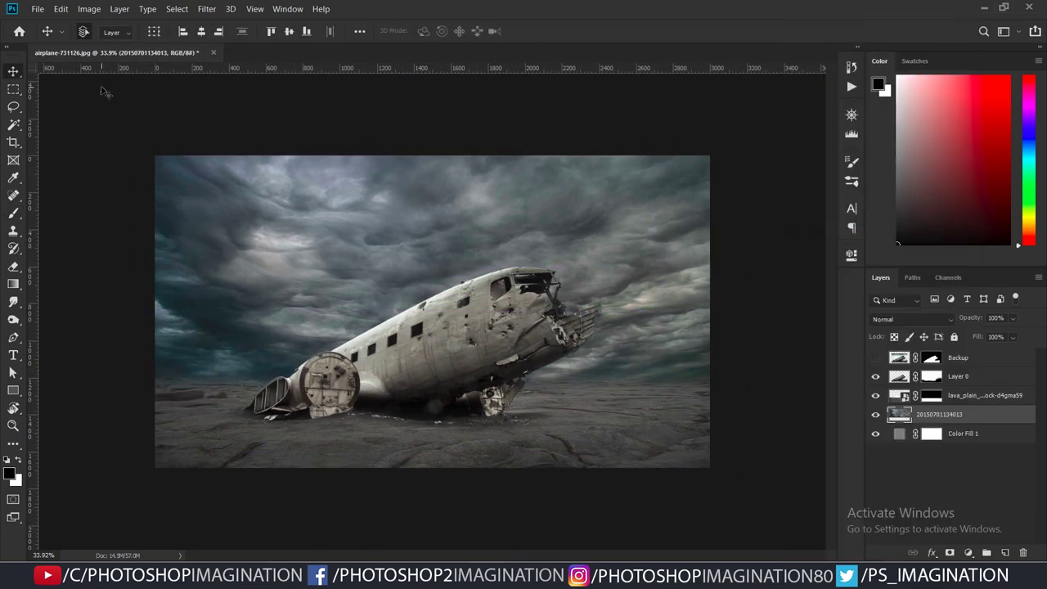
{"action": "left_click", "coordinate": [89, 9]}
{"action": "left_click", "coordinate": [256, 110]}
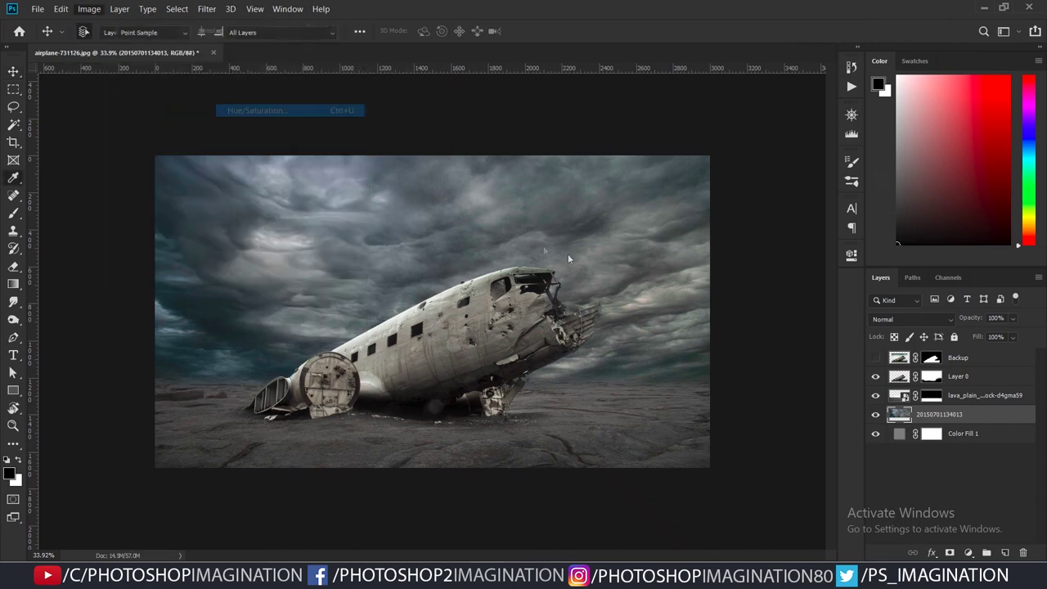
{"action": "left_click_drag", "start_coordinate": [833, 306], "coordinate": [794, 307]}
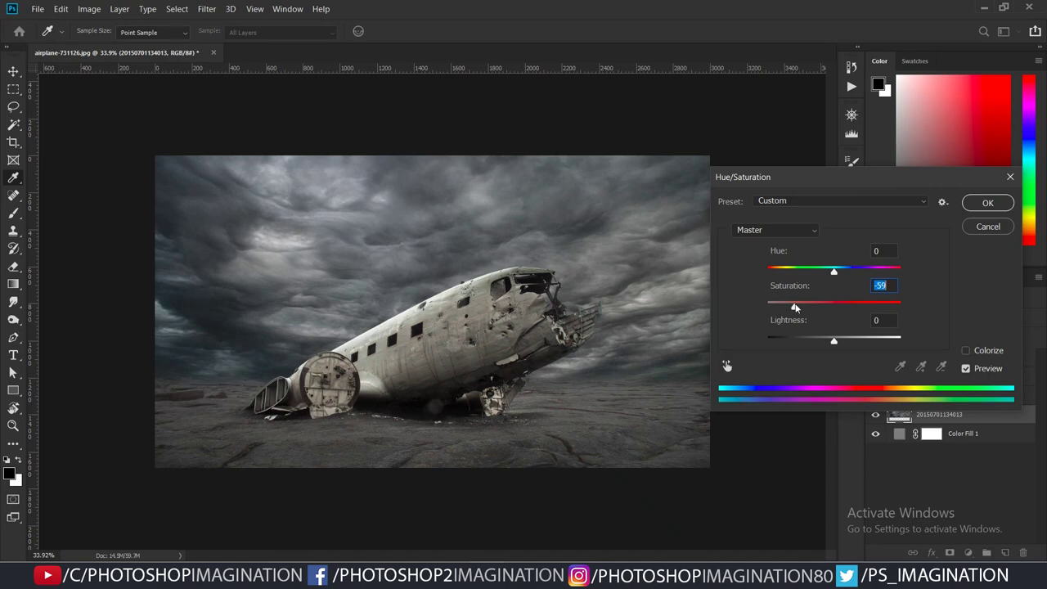
{"action": "mouse_move", "coordinate": [842, 269]}
{"action": "left_mouse_down"}
{"action": "mouse_move", "coordinate": [810, 285]}
{"action": "mouse_move", "coordinate": [827, 288]}
{"action": "mouse_move", "coordinate": [830, 275]}
{"action": "left_mouse_up"}
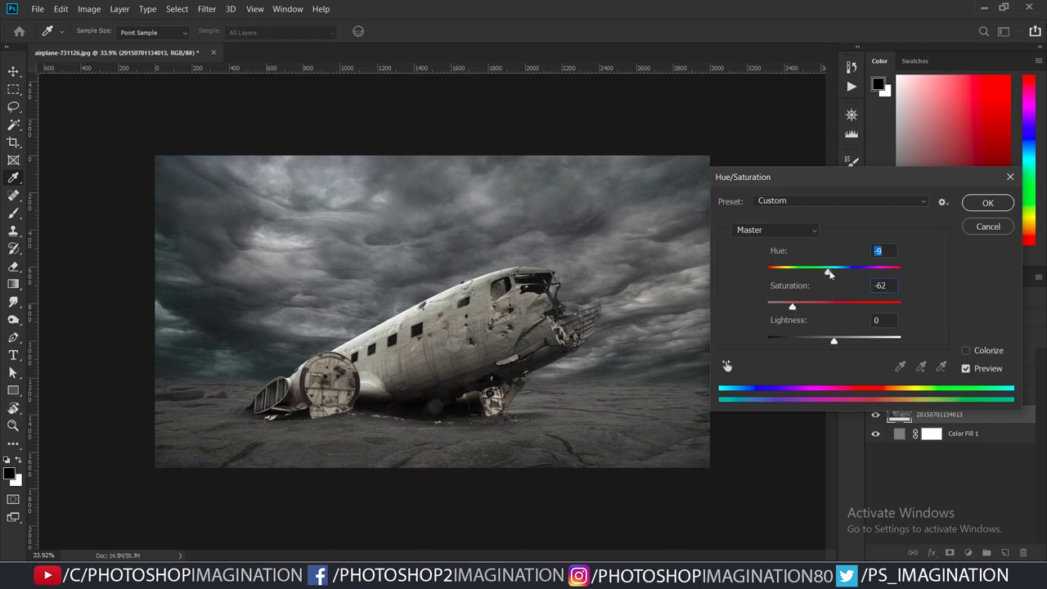
{"action": "left_click_drag", "start_coordinate": [794, 308], "coordinate": [784, 309]}
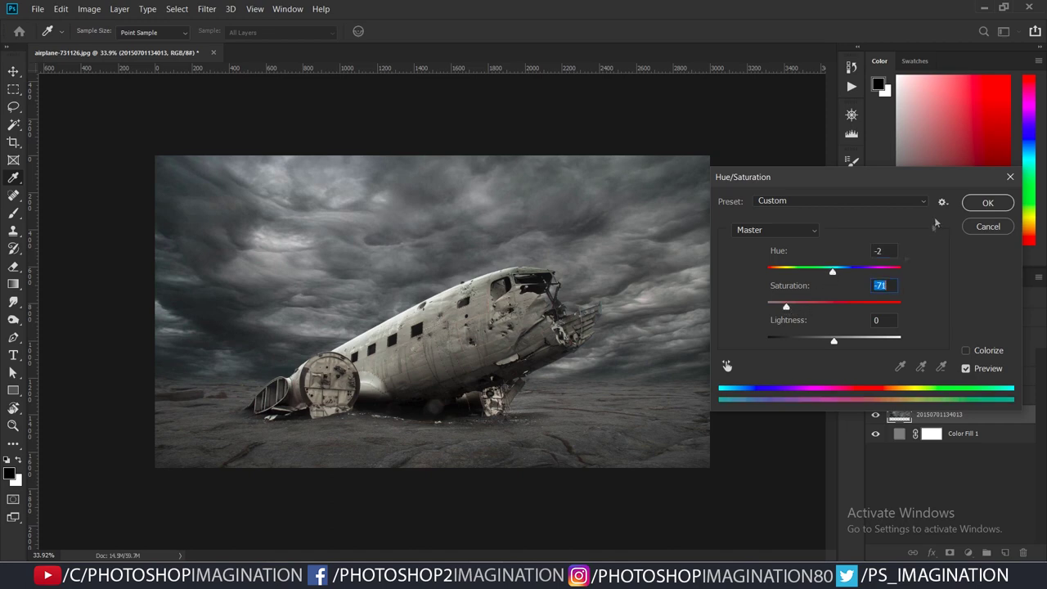
{"action": "left_click", "coordinate": [987, 203]}
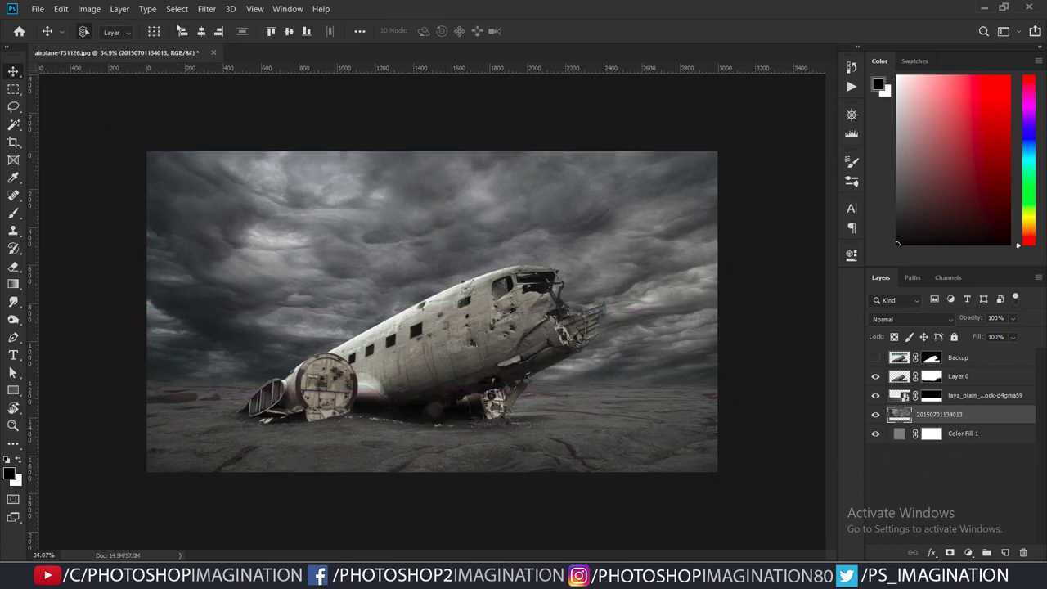
- Blur the sky layer with a 2.0-pixel Gaussian Blur, previewing the result
{"action": "left_click", "coordinate": [206, 8]}
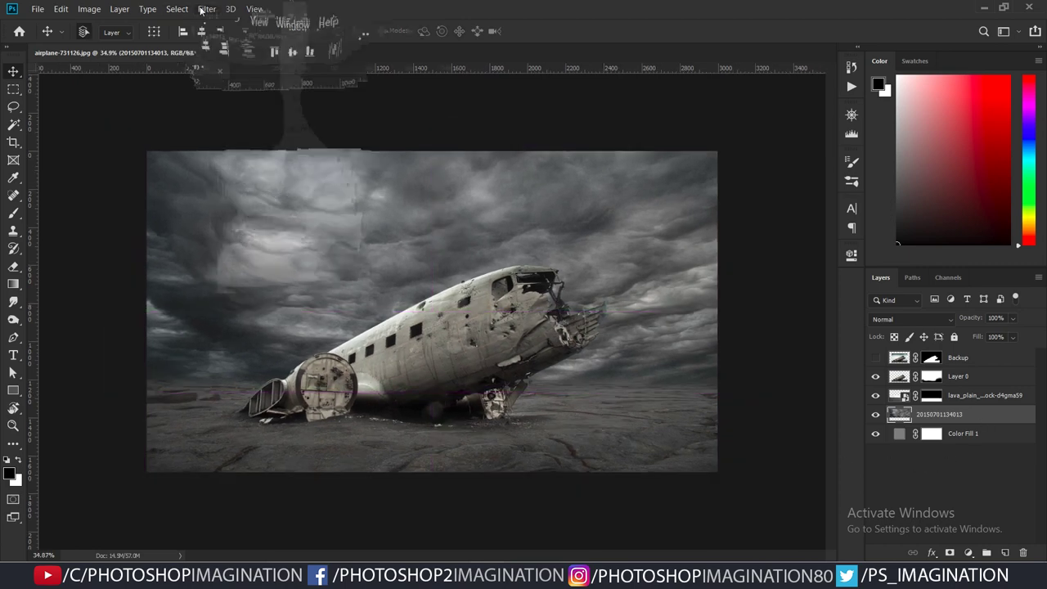
{"action": "left_click", "coordinate": [405, 206]}
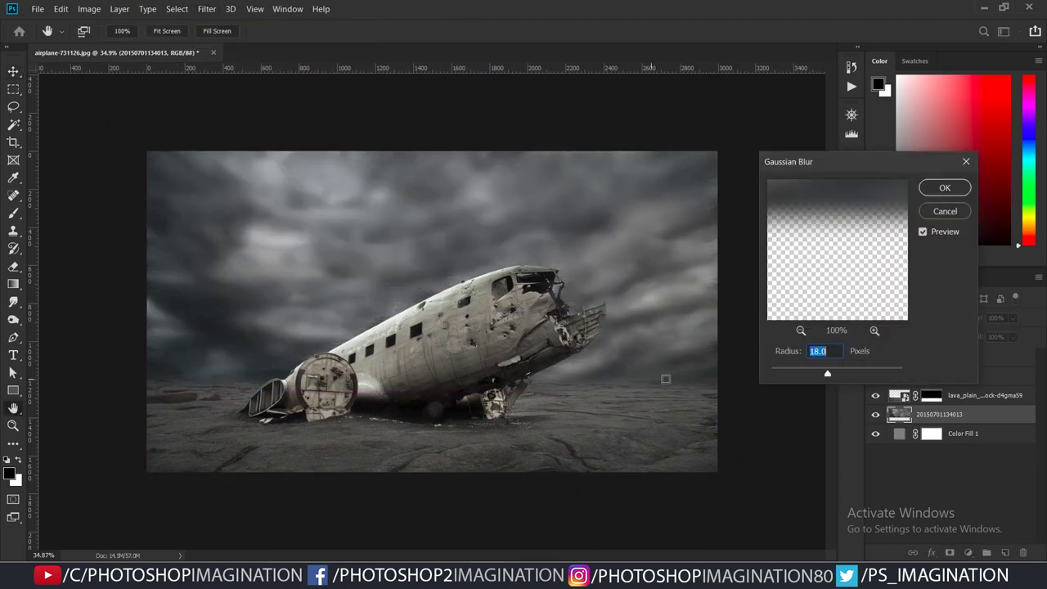
{"action": "left_click", "coordinate": [778, 374]}
{"action": "scroll", "coordinate": [703, 244], "scroll_direction": "up", "scroll_amount": 3}
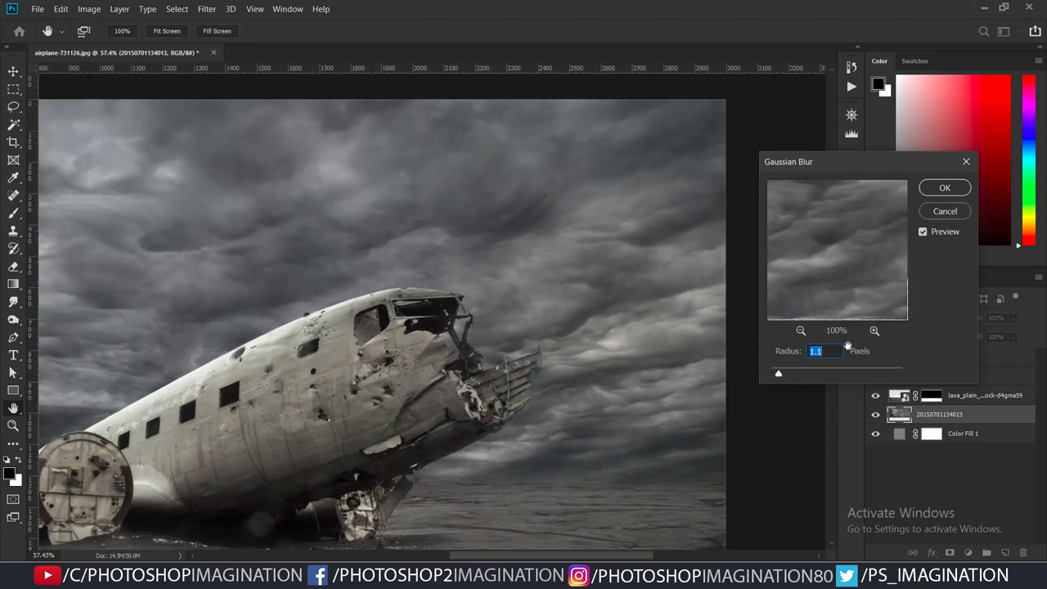
{"action": "left_click", "coordinate": [923, 232]}
{"action": "key", "text": "Tab"}
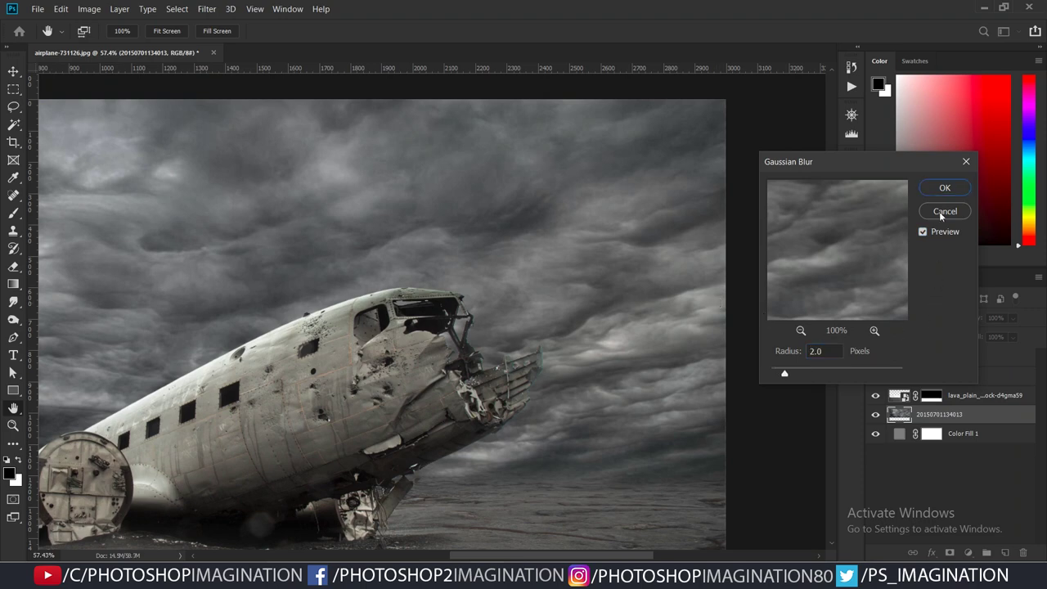
{"action": "left_click", "coordinate": [944, 193]}
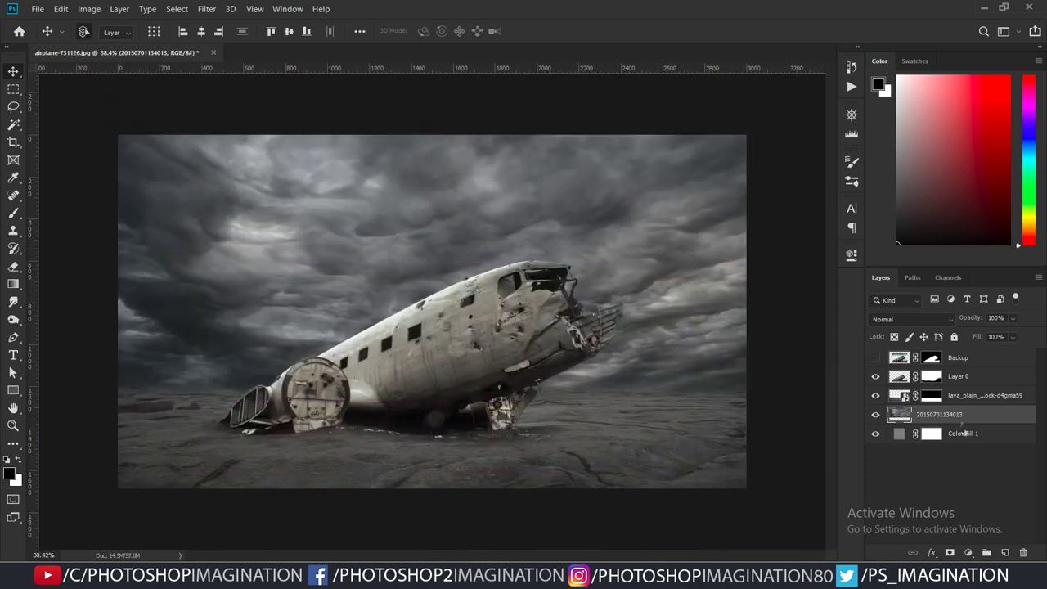
- Add a layer mask to the sky layer and draw a 48% opacity vertical gradient on it
{"action": "left_click", "coordinate": [950, 553]}
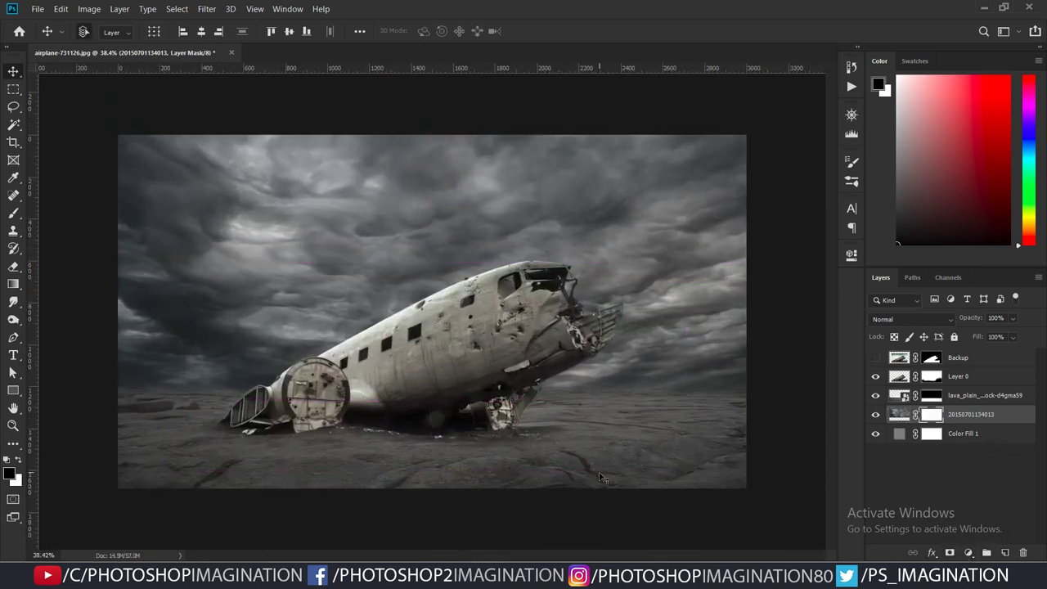
{"action": "key", "text": "g"}
{"action": "left_click", "coordinate": [394, 31]}
{"action": "left_click_drag", "start_coordinate": [397, 49], "coordinate": [379, 51]}
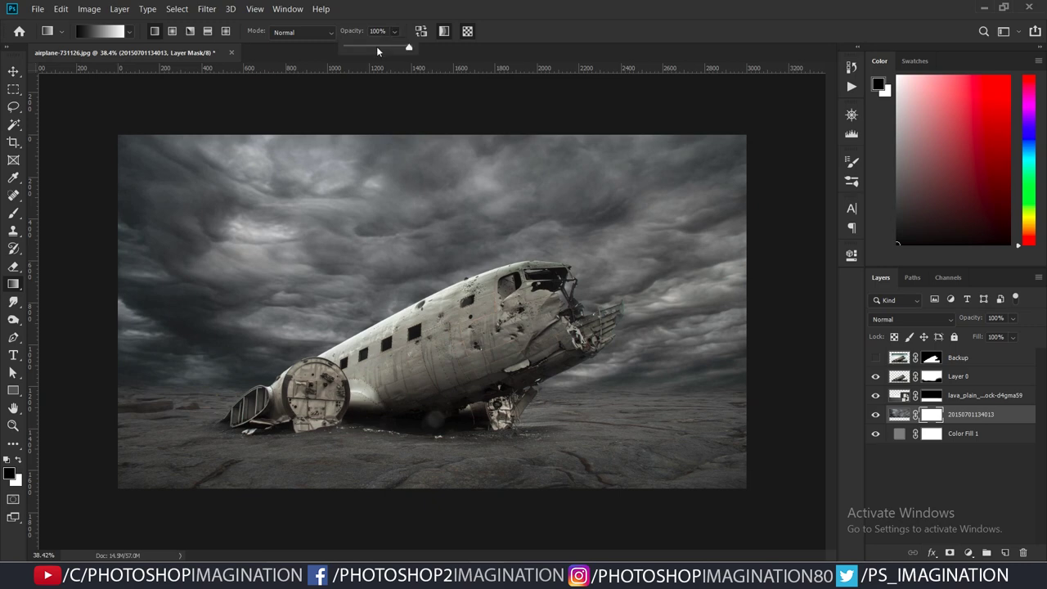
{"action": "scroll", "coordinate": [804, 374], "scroll_direction": "down", "scroll_amount": 2}
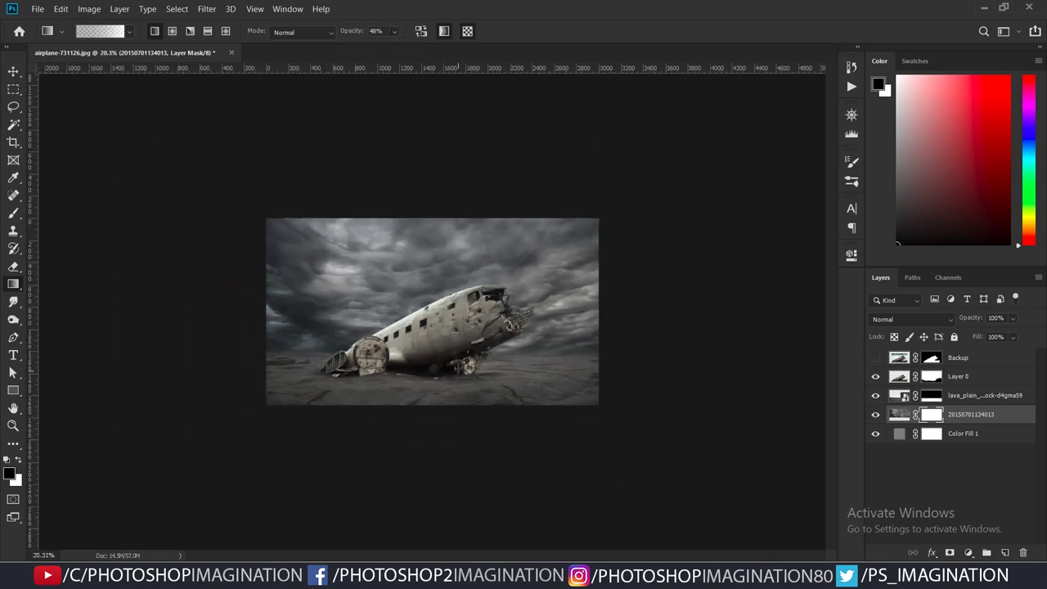
{"action": "left_click_drag", "start_coordinate": [457, 370], "coordinate": [458, 372]}
{"action": "key", "text": "ctrl+z"}
{"action": "left_click_drag", "start_coordinate": [528, 360], "coordinate": [529, 361]}
{"action": "key", "text": "ctrl+plus"}
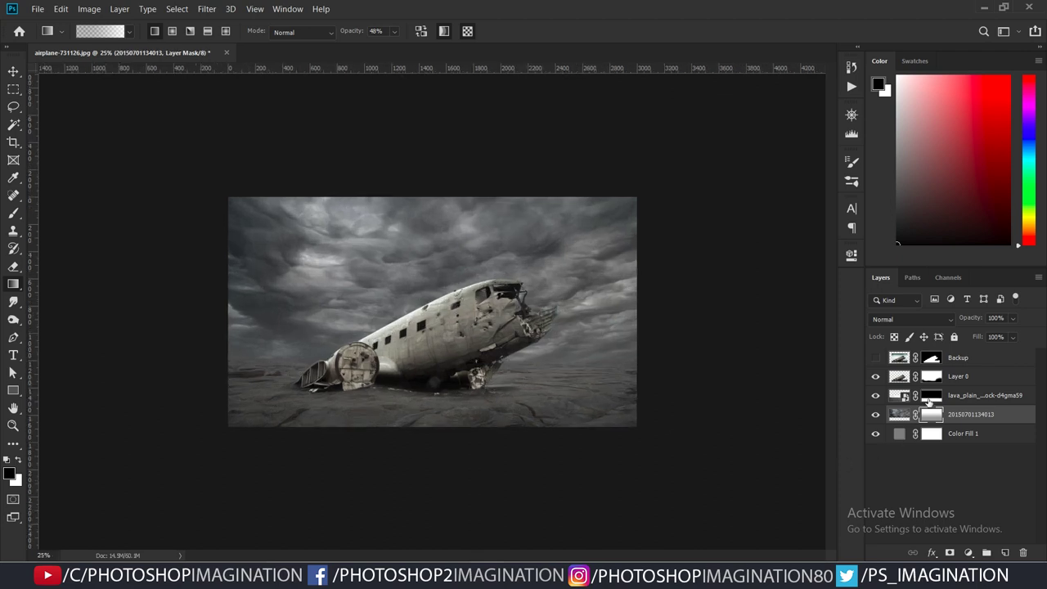
- Give the lava_plain layer a fresh white mask and drag a gradient fading its horizon
{"action": "left_click", "coordinate": [931, 396]}
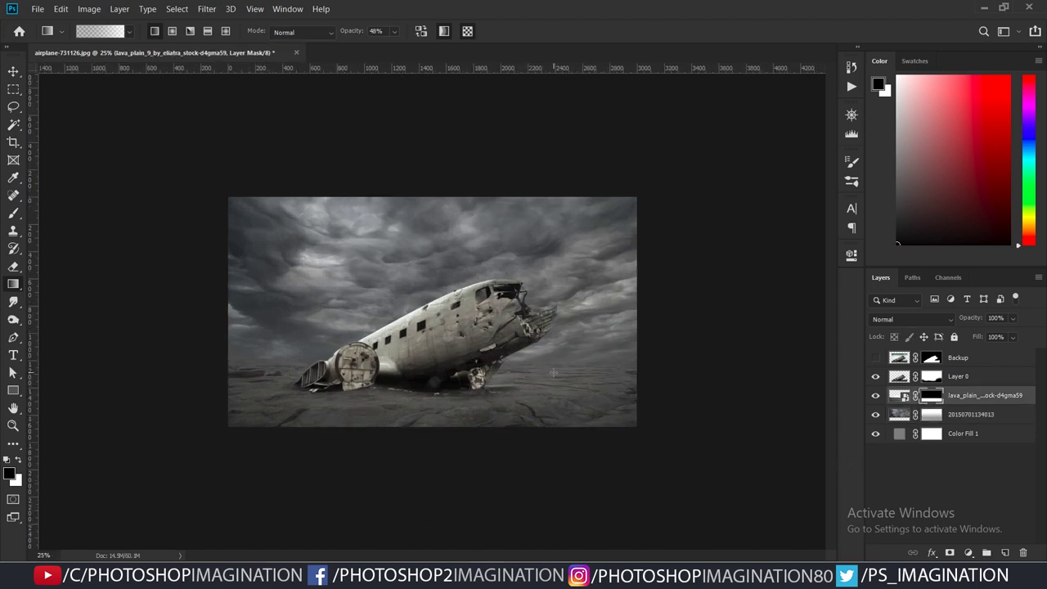
{"action": "right_click", "coordinate": [932, 398]}
{"action": "left_click", "coordinate": [761, 383]}
{"action": "right_click", "coordinate": [961, 397]}
{"action": "key", "text": "Escape"}
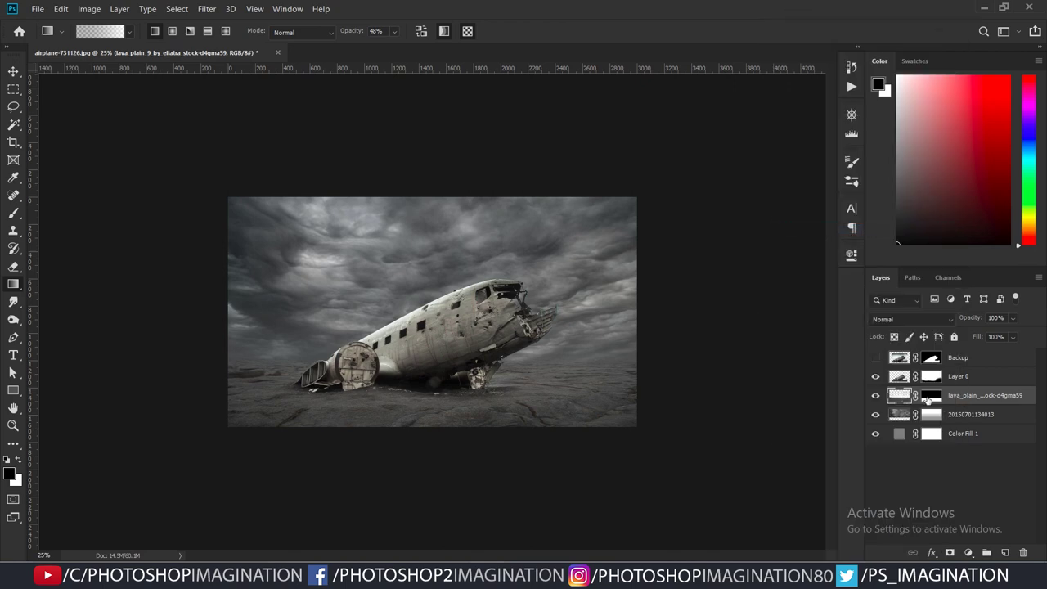
{"action": "right_click", "coordinate": [904, 397]}
{"action": "left_click", "coordinate": [947, 398]}
{"action": "left_click", "coordinate": [950, 552]}
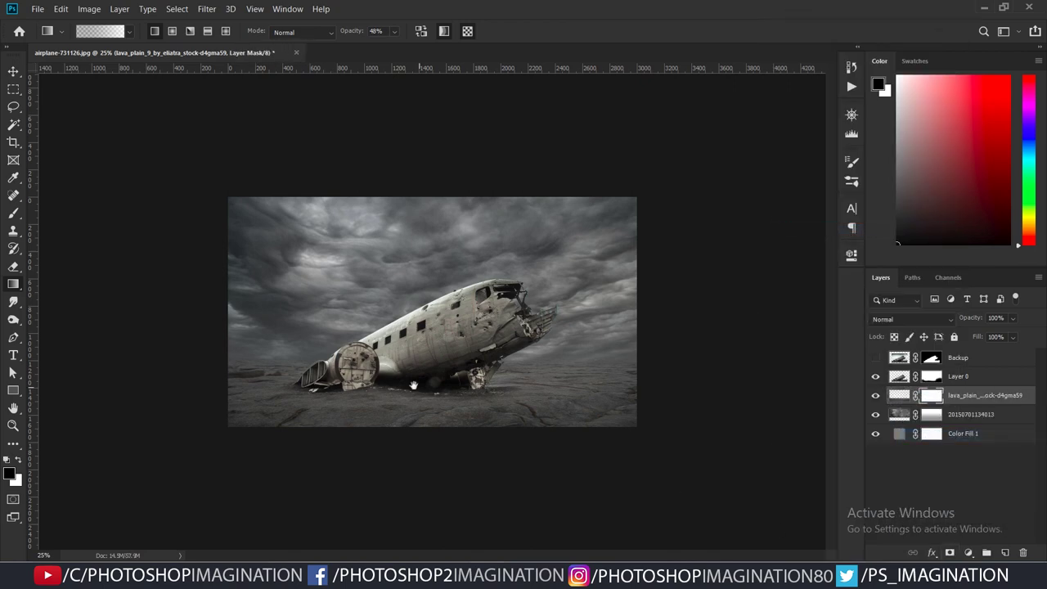
{"action": "scroll", "coordinate": [432, 312], "scroll_direction": "up", "scroll_amount": 1, "text": "alt"}
{"action": "mouse_move", "coordinate": [580, 301]}
{"action": "left_mouse_down"}
{"action": "mouse_move", "coordinate": [586, 423]}
{"action": "mouse_move", "coordinate": [568, 415]}
{"action": "left_mouse_up"}
{"action": "left_click_drag", "start_coordinate": [576, 371], "coordinate": [574, 443]}
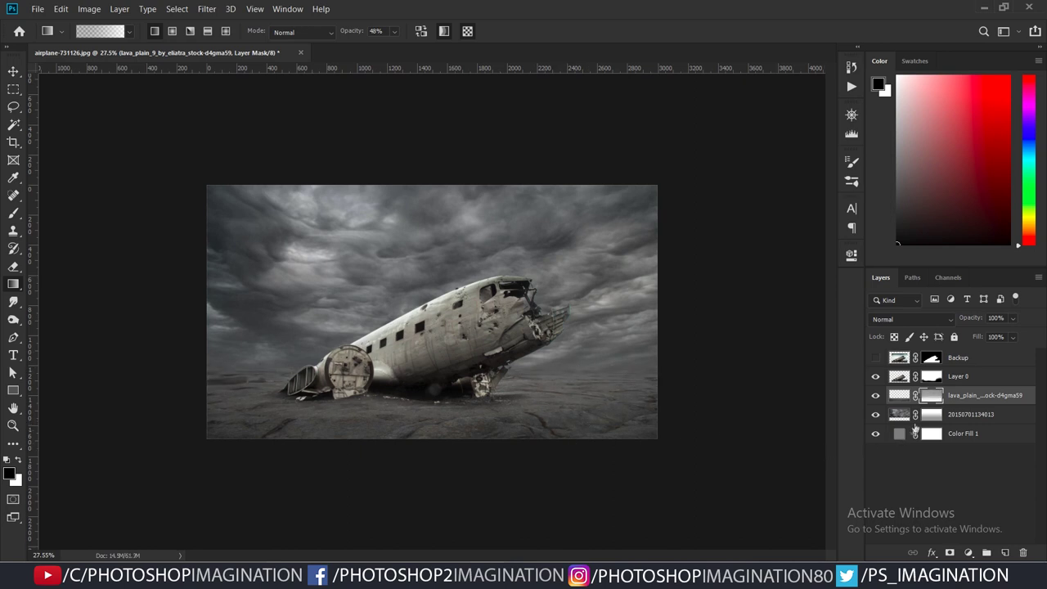
- Switch to the Brush and resize it to about 623 px
{"action": "key", "text": "b"}
{"action": "key", "text": "bracketright"}
{"action": "key", "text": "bracketright"}
{"action": "key", "text": "bracketright"}
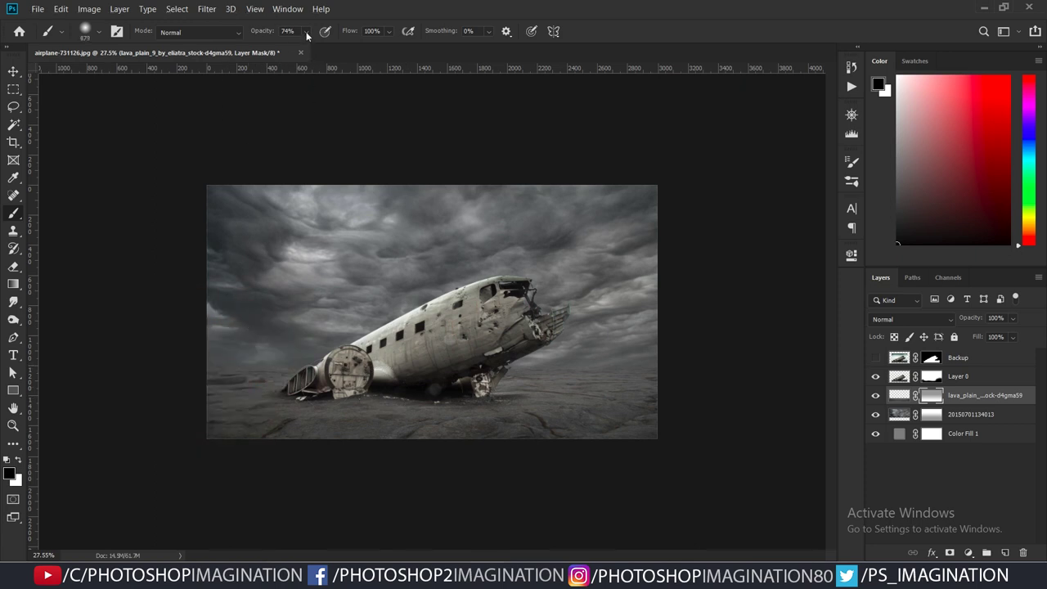
{"action": "key", "text": "bracketleft"}
{"action": "key", "text": "bracketleft"}
{"action": "key", "text": "bracketleft"}
{"action": "scroll", "coordinate": [608, 374], "scroll_direction": "up", "scroll_amount": 1}
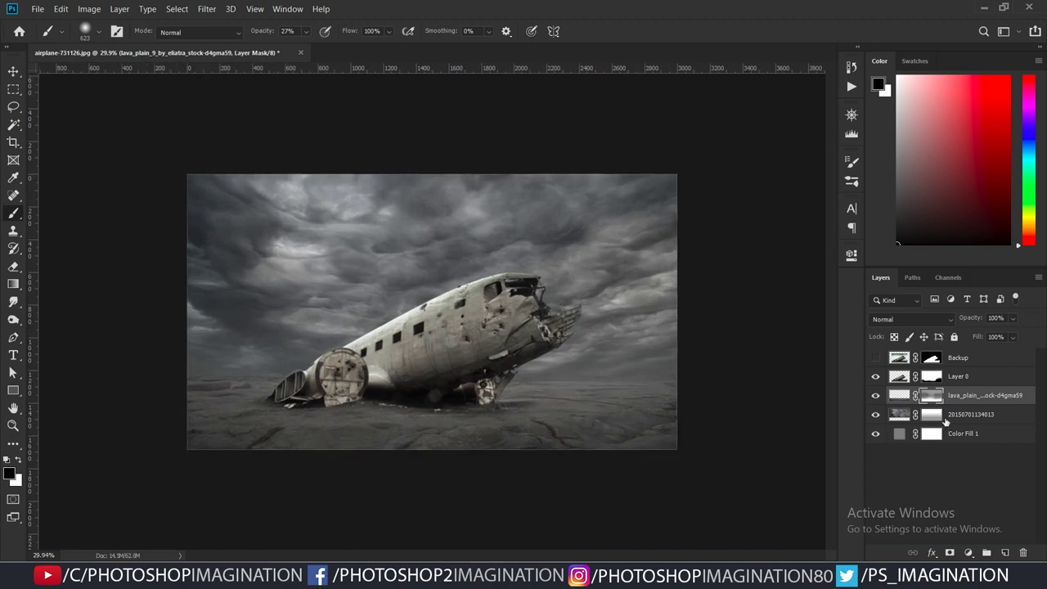
{"action": "double_click", "coordinate": [930, 434]}
{"action": "left_click", "coordinate": [812, 220]}
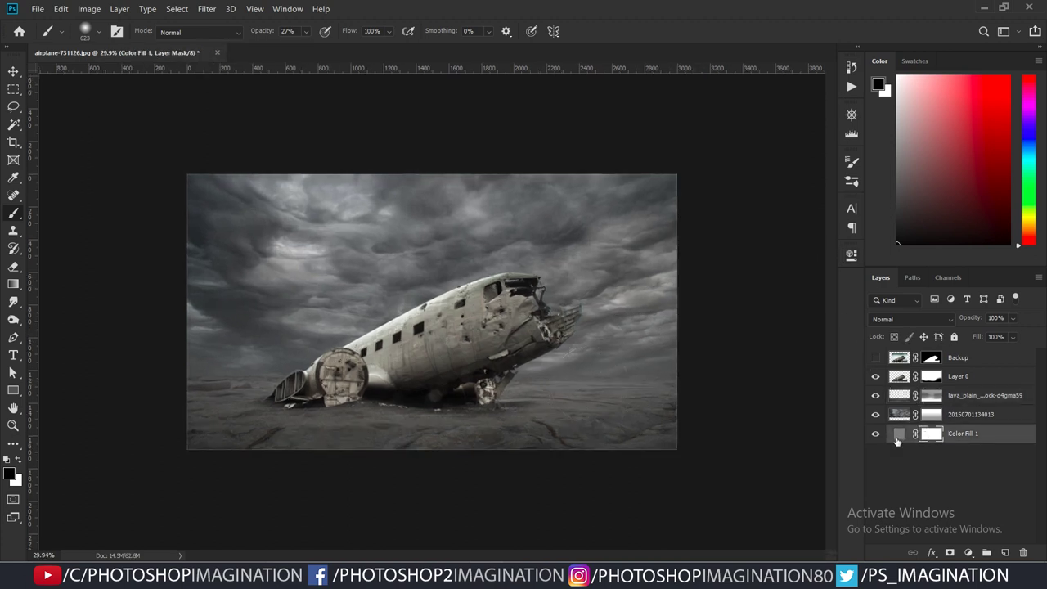
{"action": "double_click", "coordinate": [898, 433]}
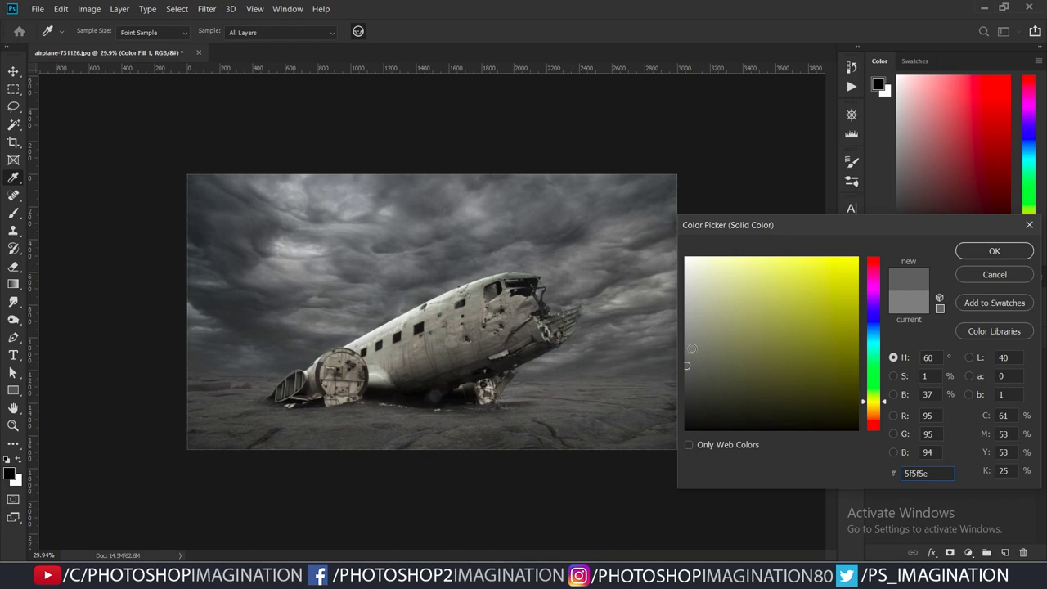
{"action": "left_click_drag", "start_coordinate": [692, 347], "coordinate": [675, 357]}
{"action": "left_click", "coordinate": [994, 251]}
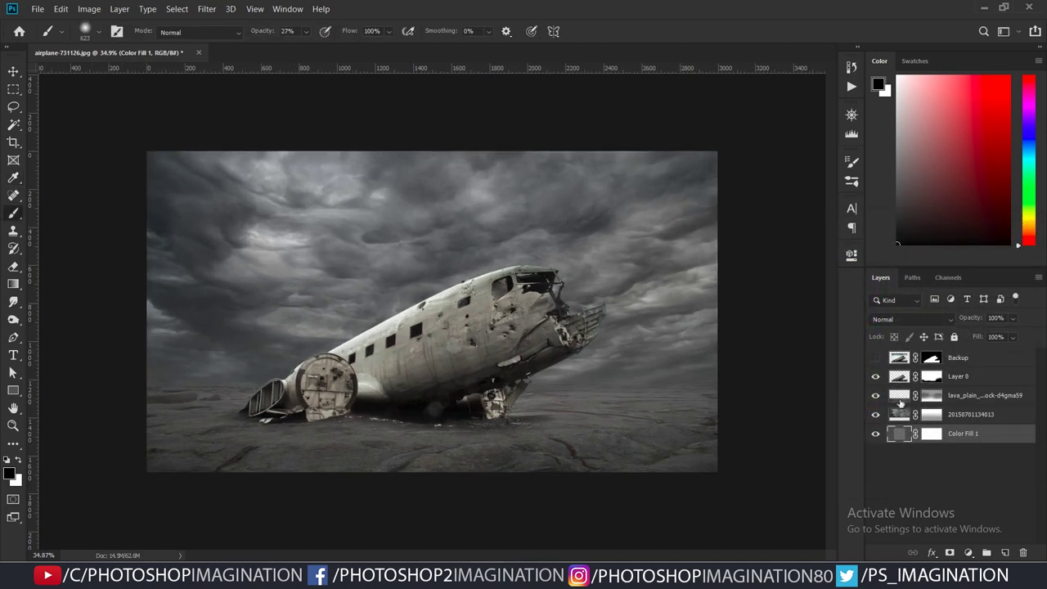
{"action": "left_click", "coordinate": [964, 395]}
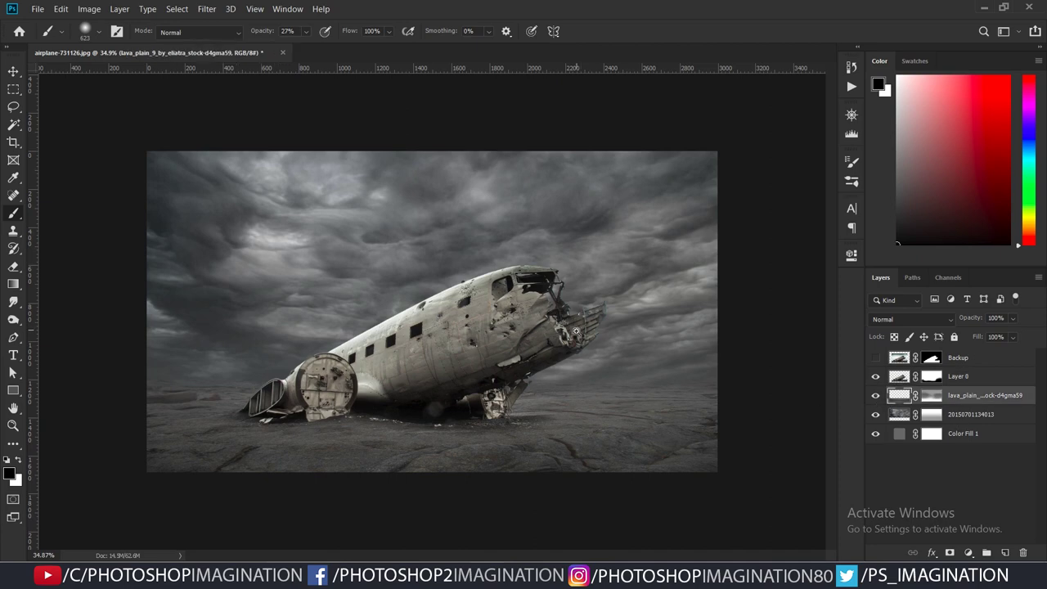
{"action": "scroll", "coordinate": [811, 424], "scroll_direction": "up", "scroll_amount": 1}
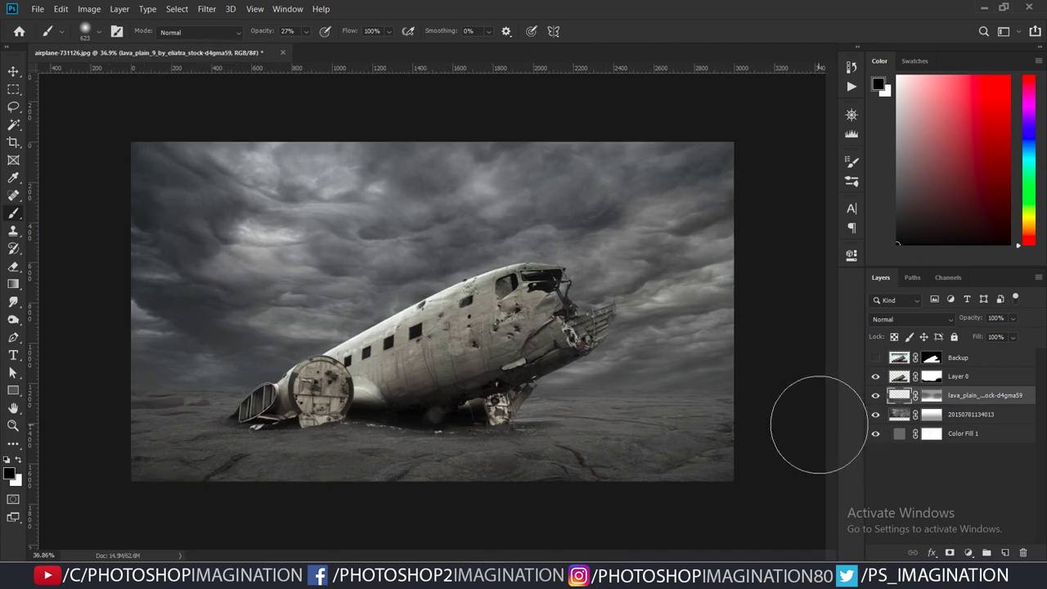
{"action": "scroll", "coordinate": [619, 373], "scroll_direction": "down", "scroll_amount": 1}
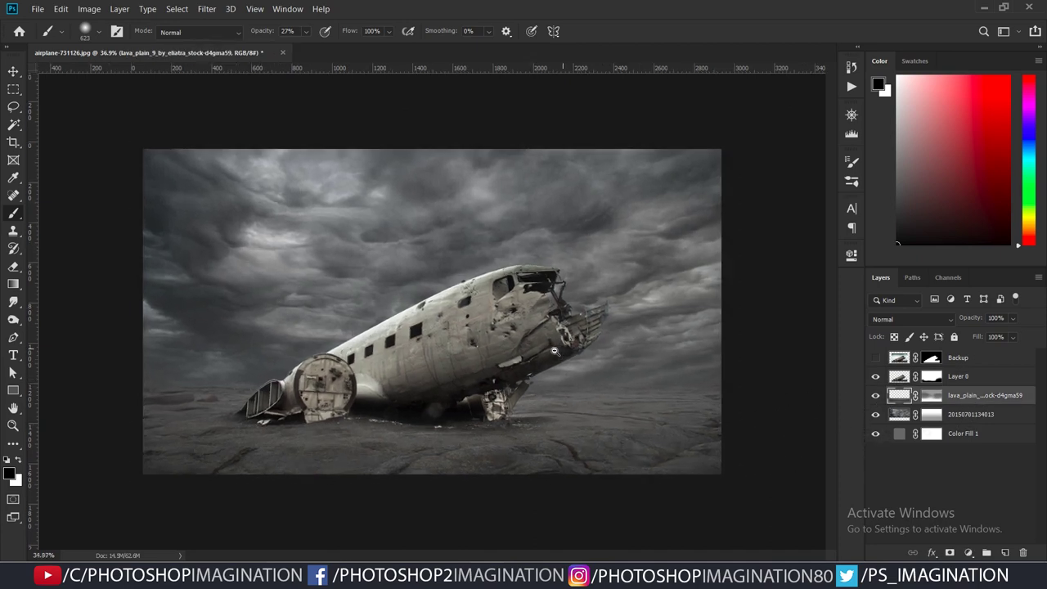
{"action": "left_click", "coordinate": [949, 376]}
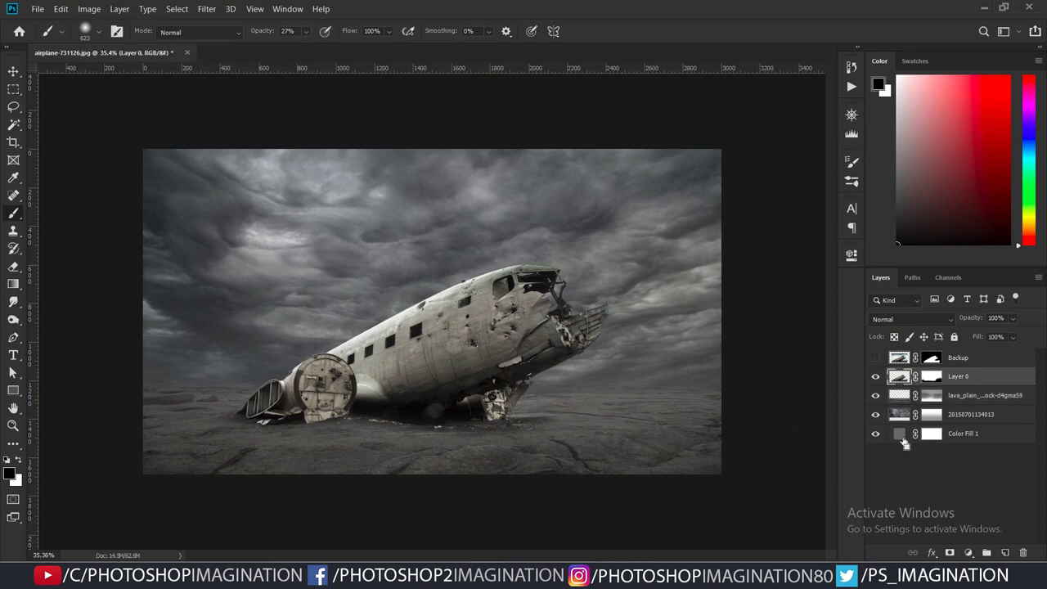
- Apply Camera Raw to the plane with Highlights -44, Shadows +25, Blacks -5 and Vibrance -6
{"action": "left_click", "coordinate": [206, 8]}
{"action": "left_click", "coordinate": [261, 85]}
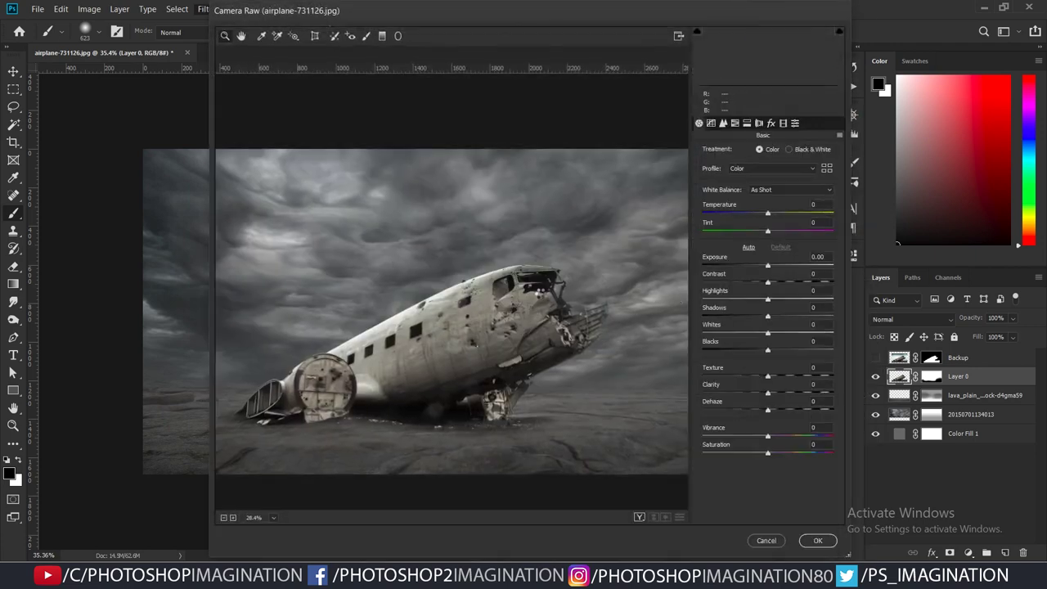
{"action": "mouse_move", "coordinate": [767, 299]}
{"action": "left_mouse_down"}
{"action": "mouse_move", "coordinate": [733, 301]}
{"action": "mouse_move", "coordinate": [783, 316]}
{"action": "left_mouse_up"}
{"action": "left_click", "coordinate": [766, 350]}
{"action": "left_click_drag", "start_coordinate": [766, 350], "coordinate": [764, 350]}
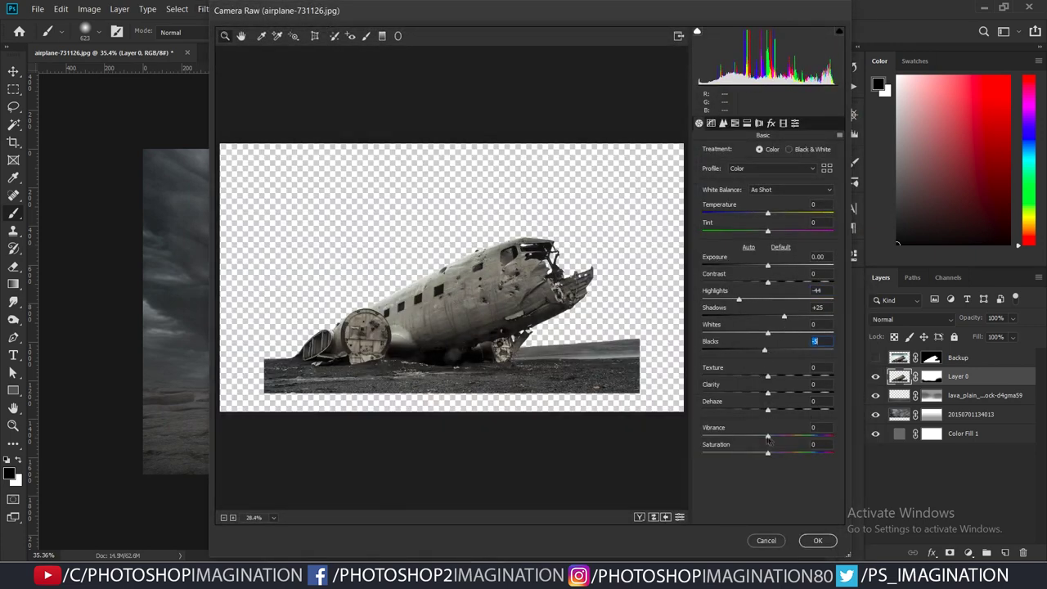
{"action": "left_click_drag", "start_coordinate": [767, 436], "coordinate": [764, 435]}
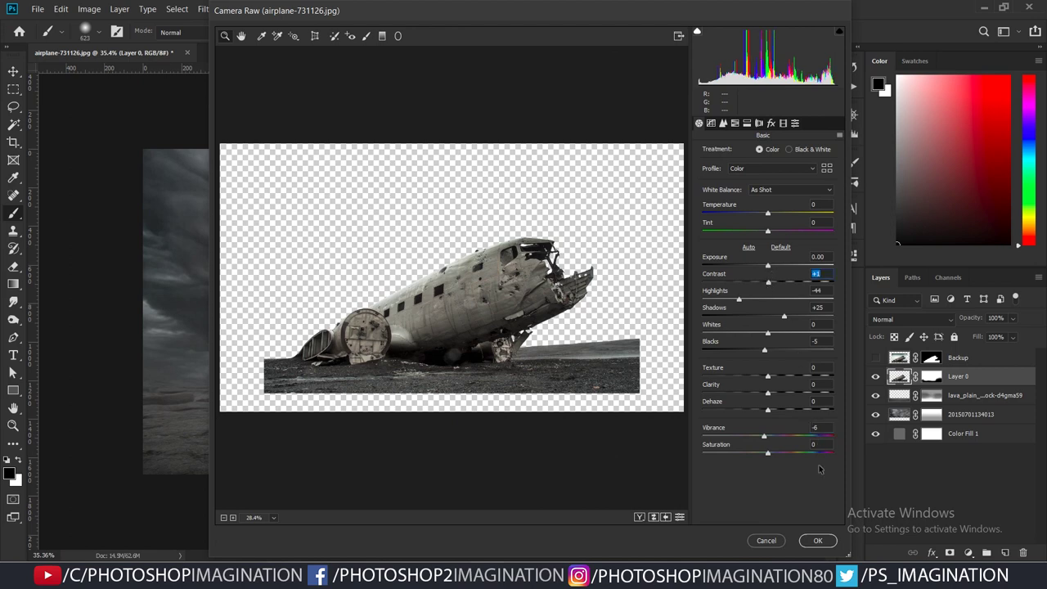
{"action": "left_click", "coordinate": [817, 539]}
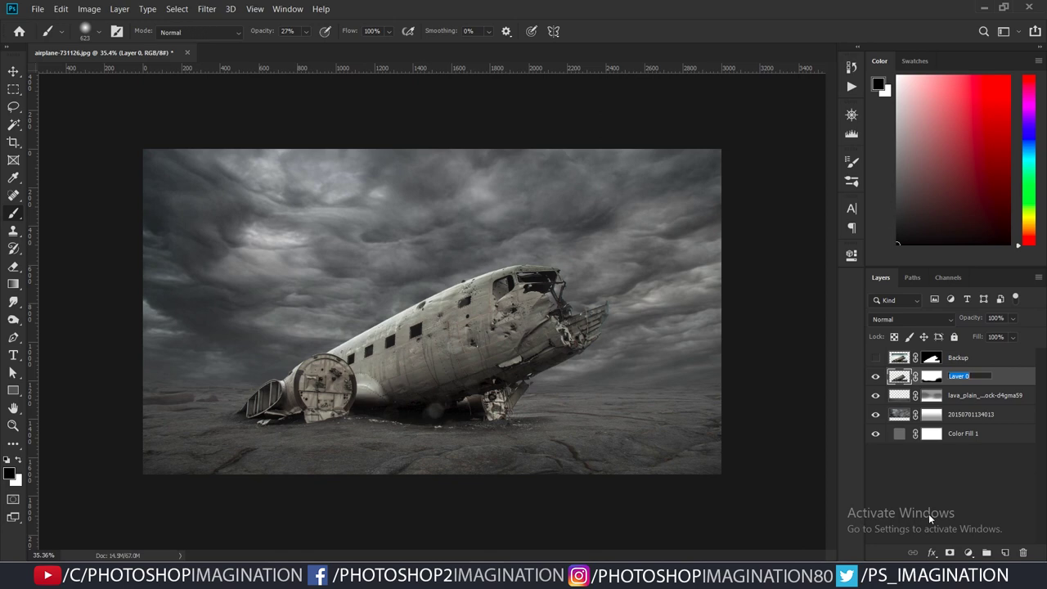
- Name the layer 'Plane' and clip a Brightness/Contrast adjustment to it with Brightness -22
{"action": "type", "text": "Plane"}
{"action": "key", "text": "Return"}
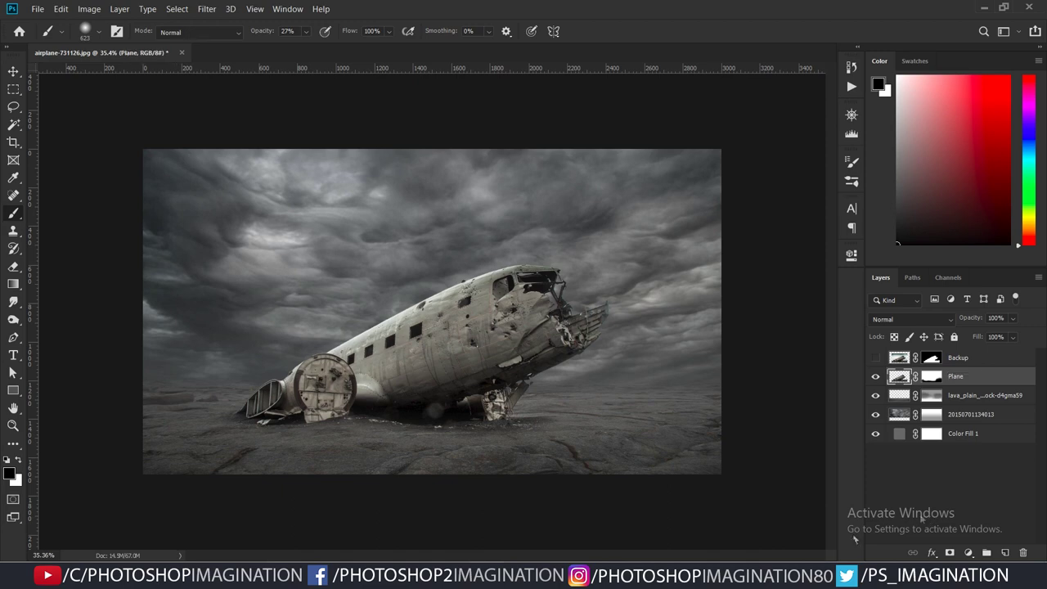
{"action": "left_click", "coordinate": [961, 554]}
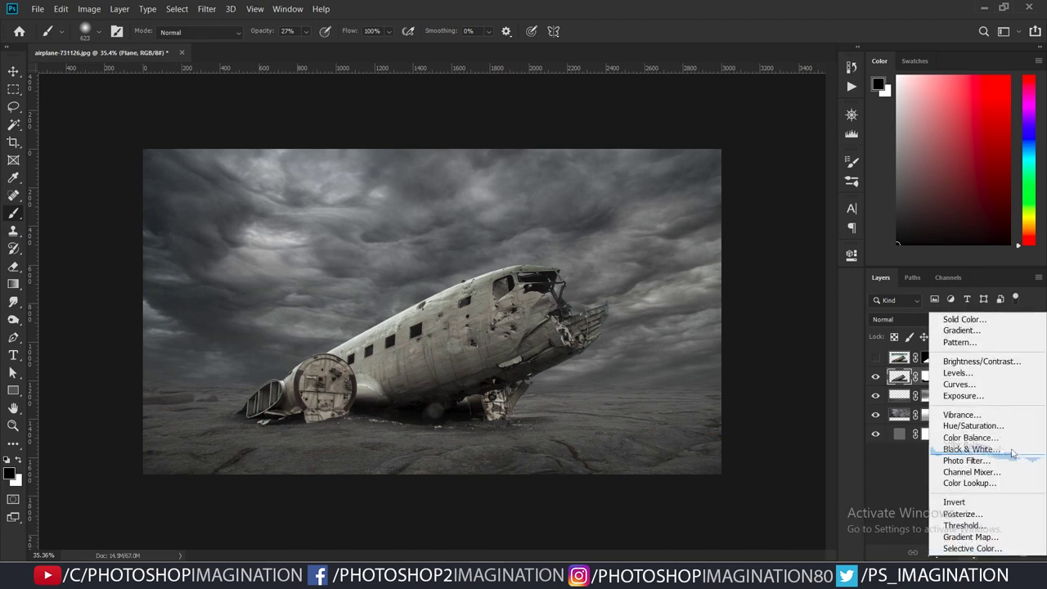
{"action": "left_click", "coordinate": [953, 357]}
{"action": "left_click", "coordinate": [733, 541]}
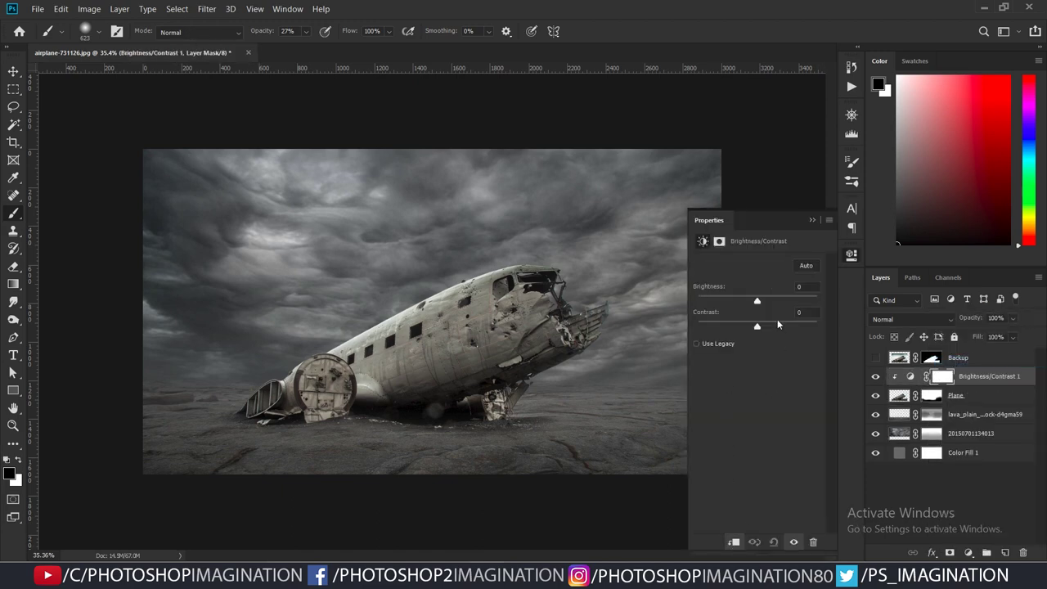
{"action": "left_click_drag", "start_coordinate": [757, 300], "coordinate": [733, 300]}
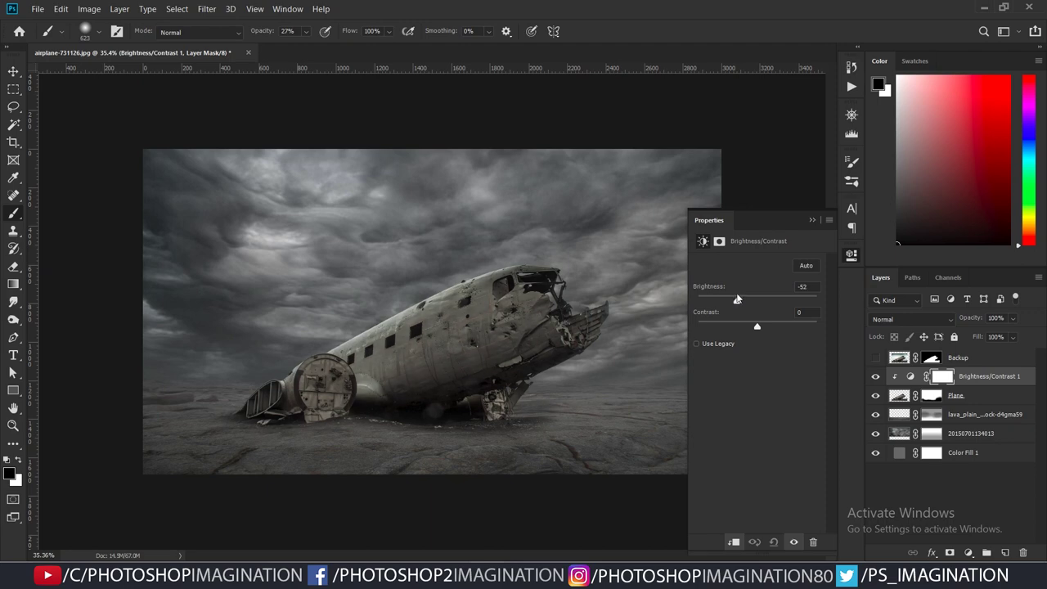
{"action": "left_click_drag", "start_coordinate": [740, 299], "coordinate": [747, 301]}
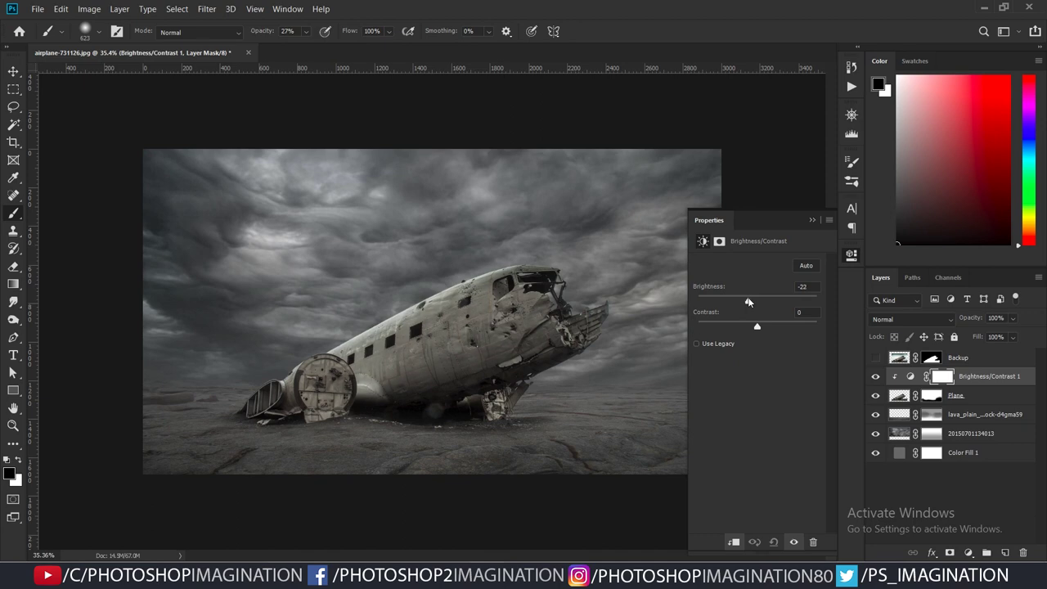
{"action": "left_click", "coordinate": [796, 542]}
{"action": "left_click", "coordinate": [796, 542]}
{"action": "left_click", "coordinate": [812, 220]}
- Add a Levels adjustment clipped to the plane with output white lowered to 184
{"action": "left_click", "coordinate": [968, 553]}
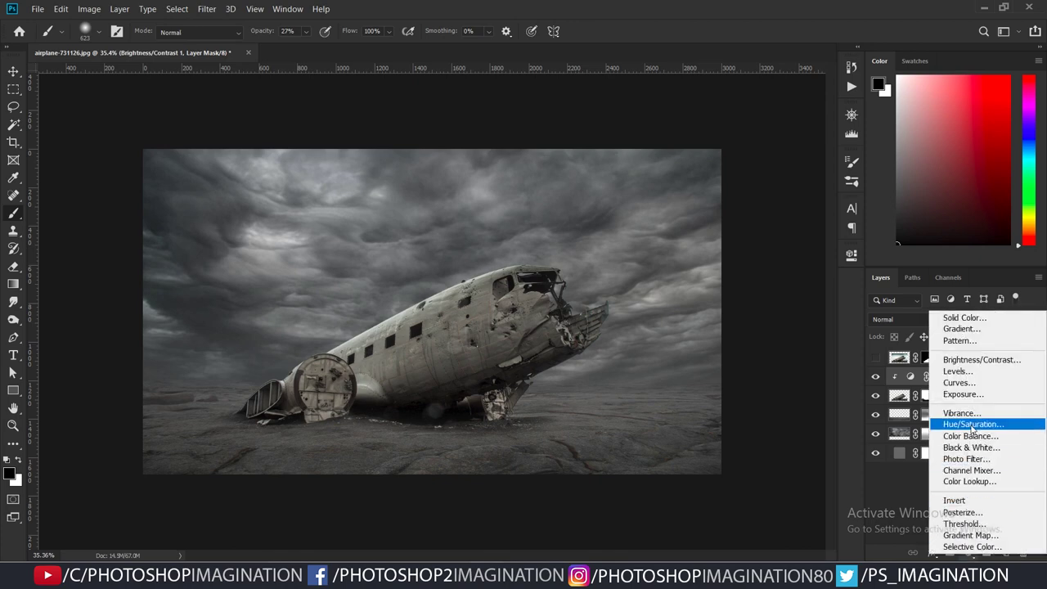
{"action": "left_click", "coordinate": [959, 373]}
{"action": "left_click", "coordinate": [732, 542]}
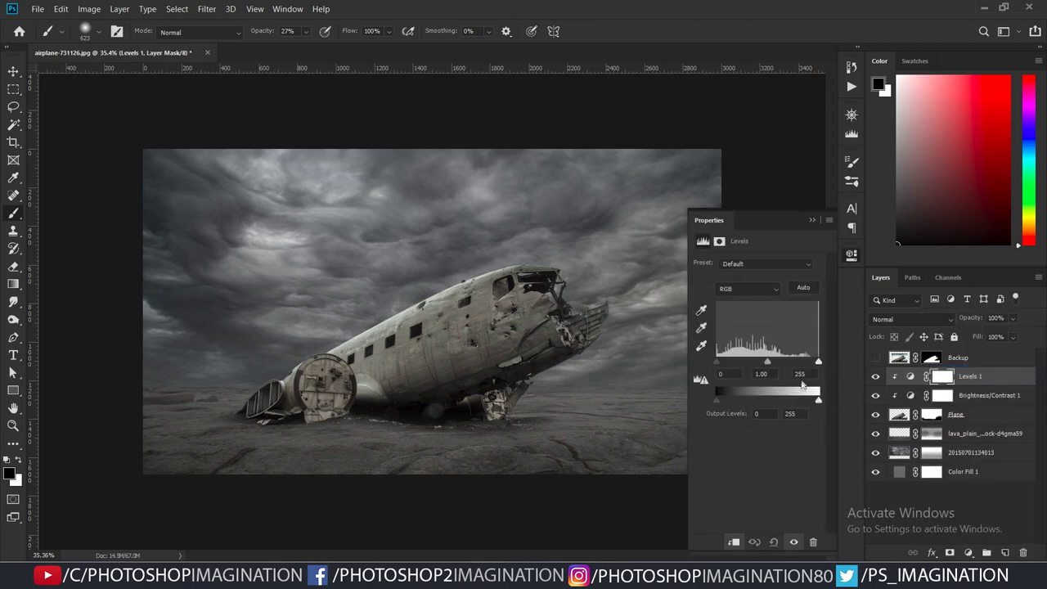
{"action": "left_click_drag", "start_coordinate": [810, 401], "coordinate": [790, 401]}
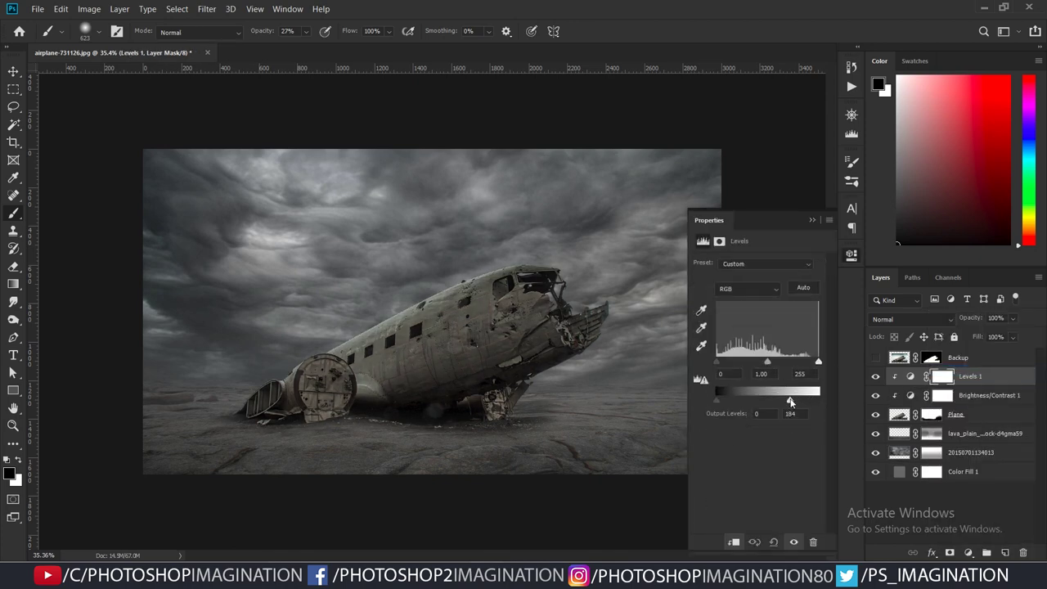
{"action": "left_click", "coordinate": [812, 220]}
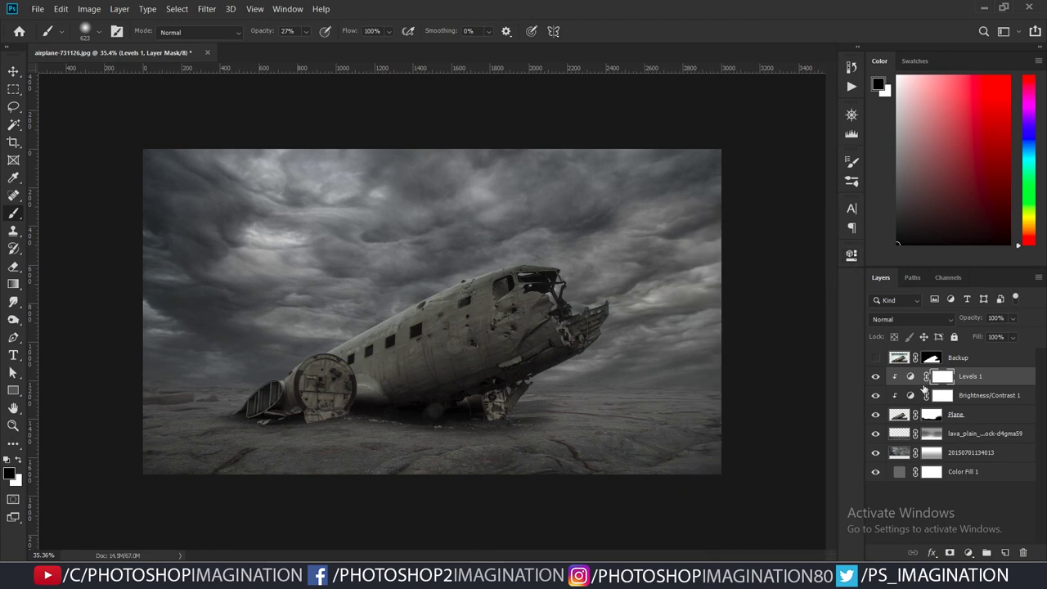
- Invert the Levels 1 mask and paint white at 43% along the plane's lower edge
{"action": "right_click", "coordinate": [938, 378]}
{"action": "key", "text": "Escape"}
{"action": "key", "text": "ctrl+i"}
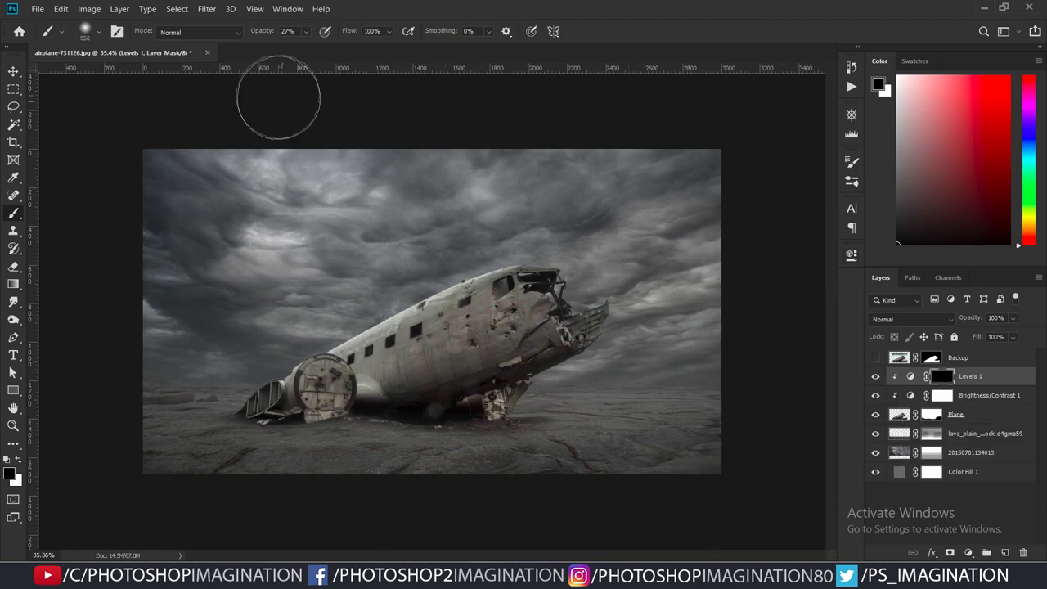
{"action": "key", "text": "4"}
{"action": "key", "text": "3"}
{"action": "key", "text": "x"}
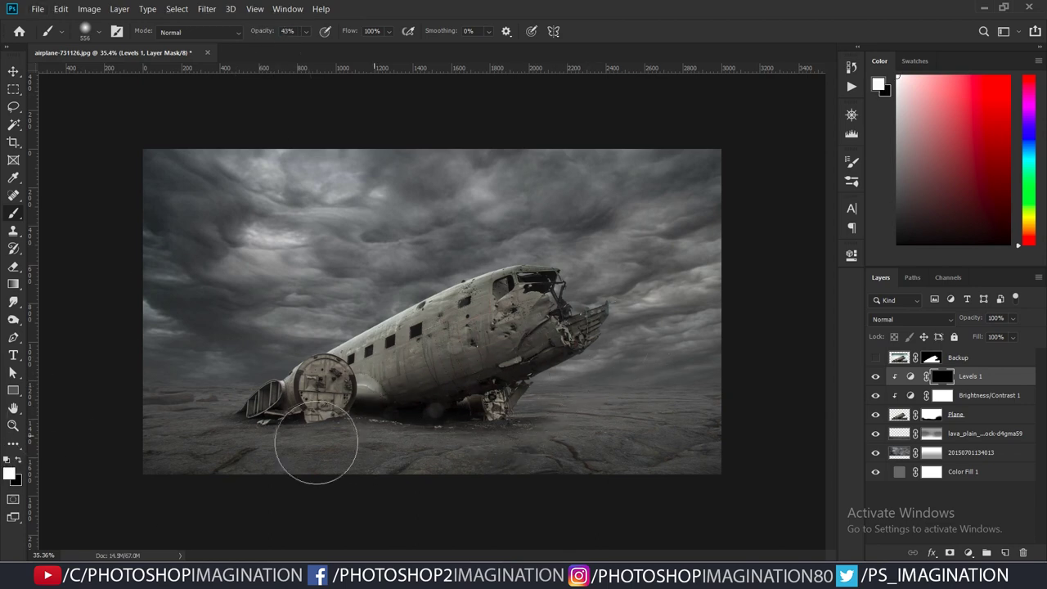
{"action": "mouse_move", "coordinate": [315, 442]}
{"action": "left_mouse_down"}
{"action": "mouse_move", "coordinate": [491, 401]}
{"action": "mouse_move", "coordinate": [612, 339]}
{"action": "mouse_move", "coordinate": [595, 396]}
{"action": "mouse_move", "coordinate": [479, 385]}
{"action": "mouse_move", "coordinate": [264, 444]}
{"action": "mouse_move", "coordinate": [656, 421]}
{"action": "left_mouse_up"}
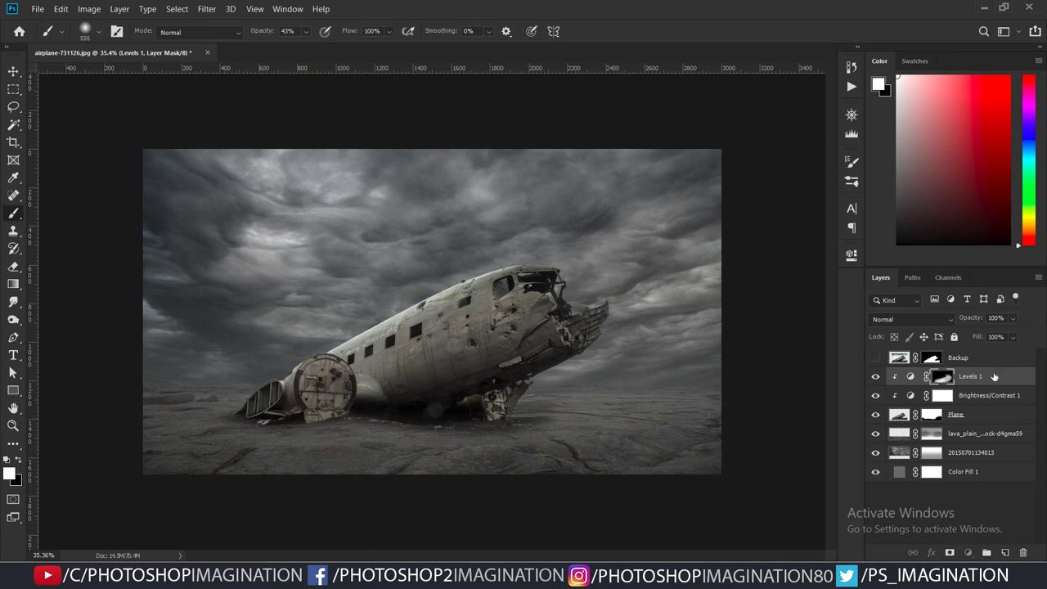
{"action": "left_click", "coordinate": [910, 376]}
{"action": "left_click", "coordinate": [967, 553]}
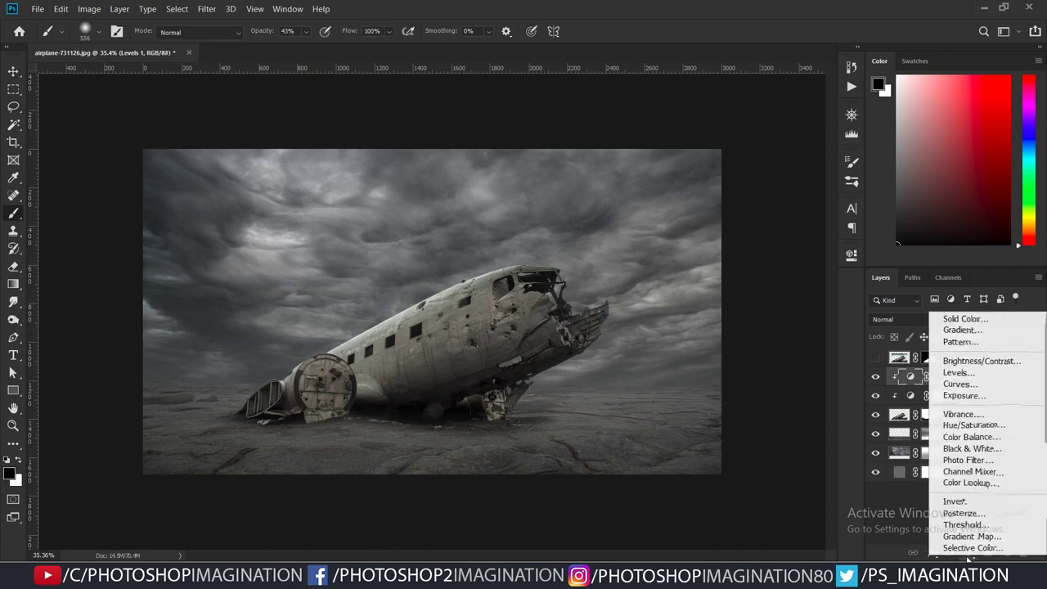
- Add a second clipped Levels adjustment with inputs 5, 1.19 and 236
{"action": "left_click", "coordinate": [957, 372]}
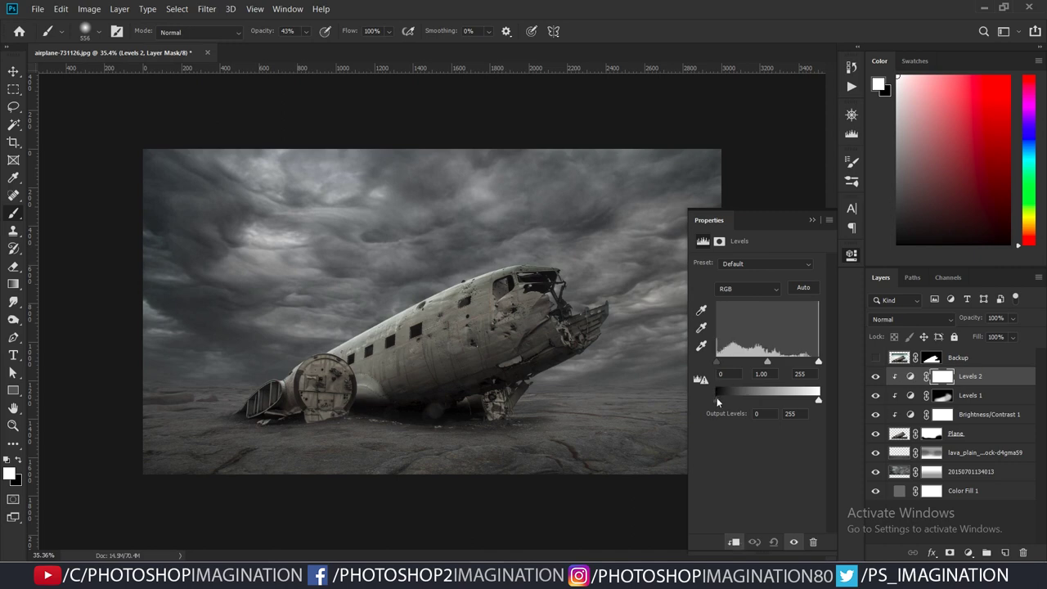
{"action": "left_click_drag", "start_coordinate": [717, 400], "coordinate": [722, 397]}
{"action": "left_click_drag", "start_coordinate": [769, 362], "coordinate": [811, 363]}
{"action": "left_click_drag", "start_coordinate": [716, 365], "coordinate": [720, 367]}
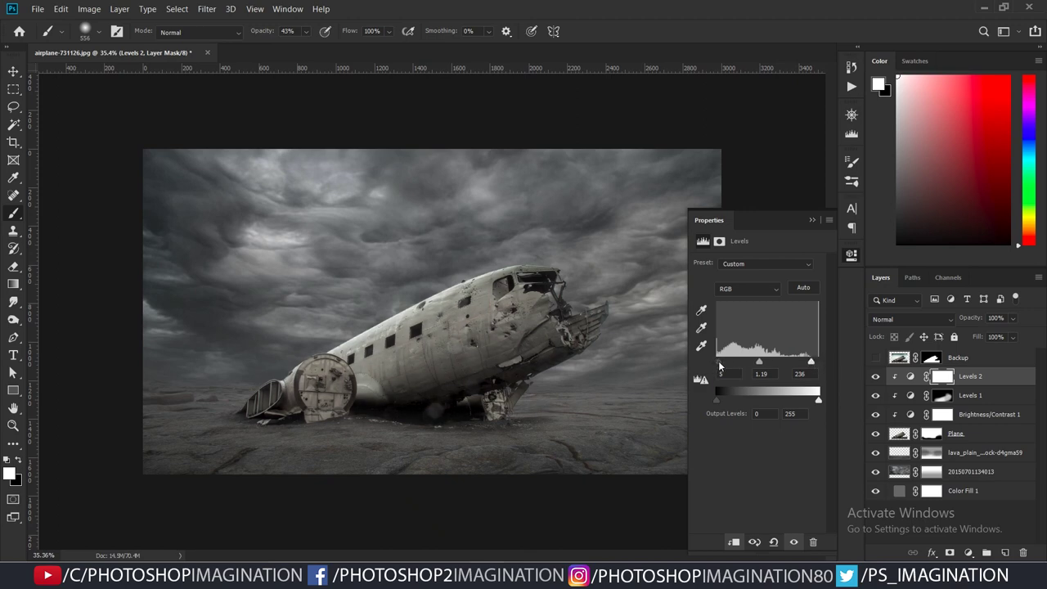
{"action": "left_click", "coordinate": [812, 222]}
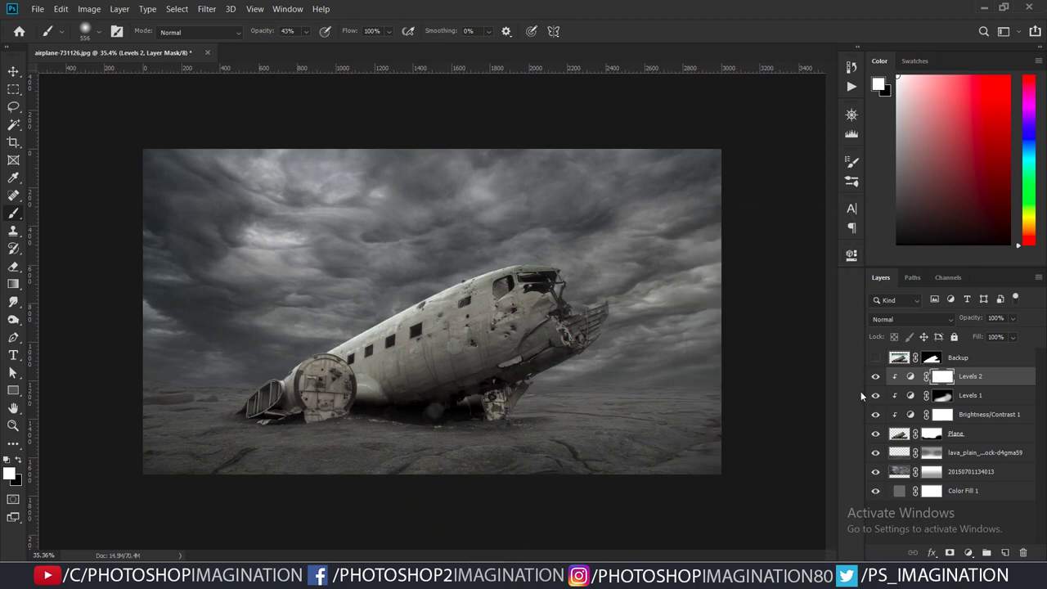
- Invert the Levels 2 mask and paint white along the fuselage top with a 270 px brush
{"action": "key", "text": "ctrl+i"}
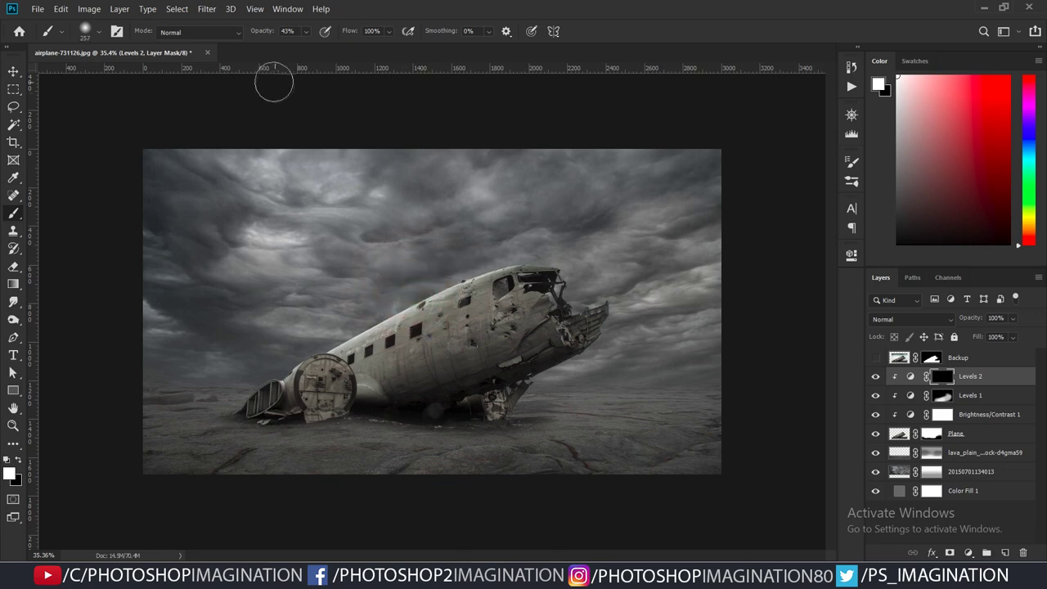
{"action": "left_click_drag", "start_coordinate": [429, 245], "coordinate": [437, 245]}
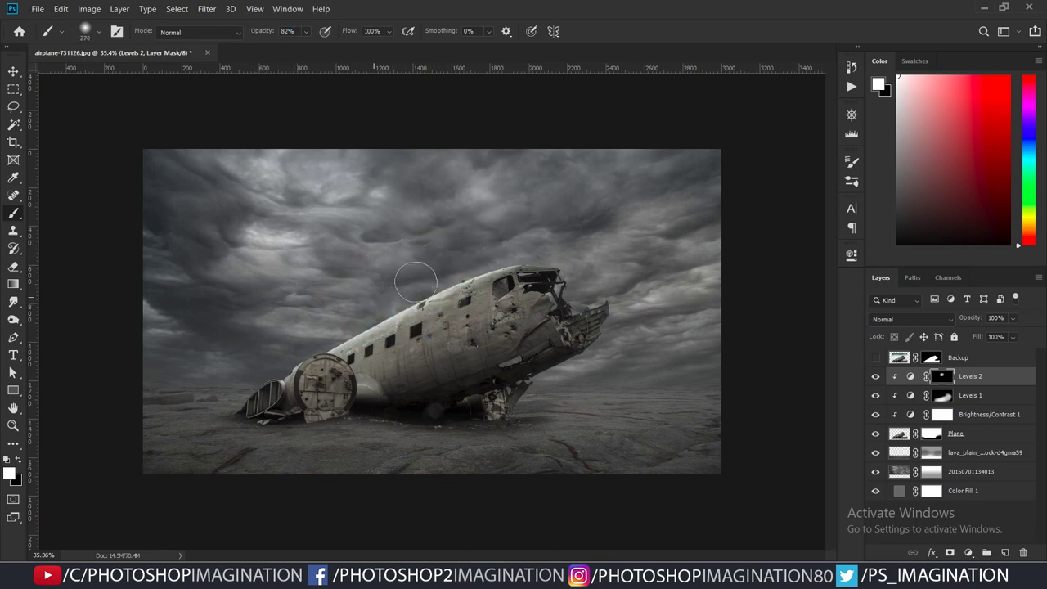
{"action": "left_click_drag", "start_coordinate": [269, 360], "coordinate": [480, 249]}
{"action": "scroll", "coordinate": [397, 288], "scroll_direction": "down", "scroll_amount": 1}
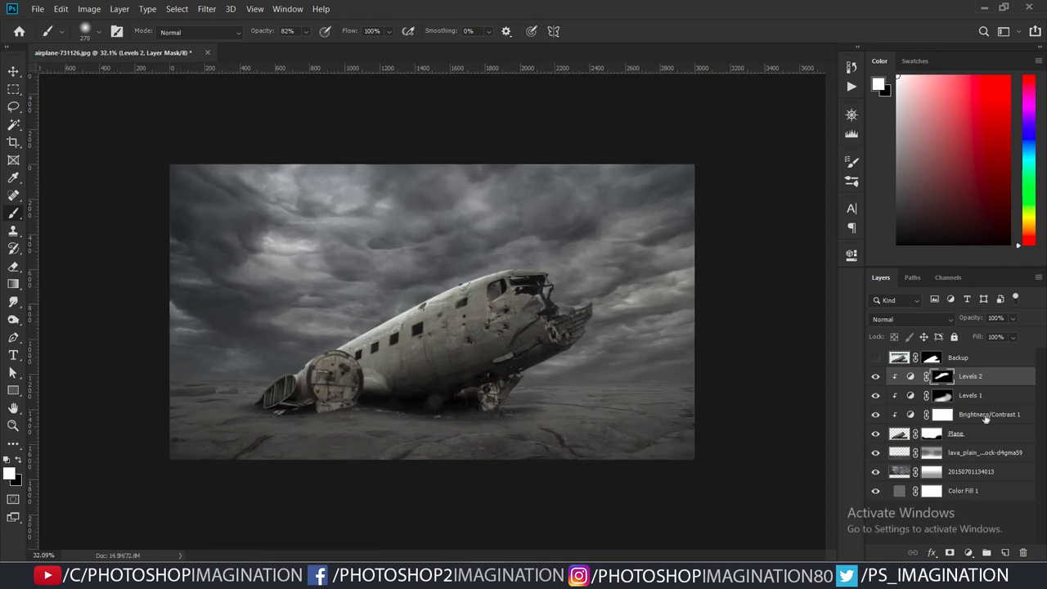
- Create a new layer named 'Plane Shadow' above the lava plain layer
{"action": "left_click", "coordinate": [982, 452]}
{"action": "left_click", "coordinate": [1005, 553]}
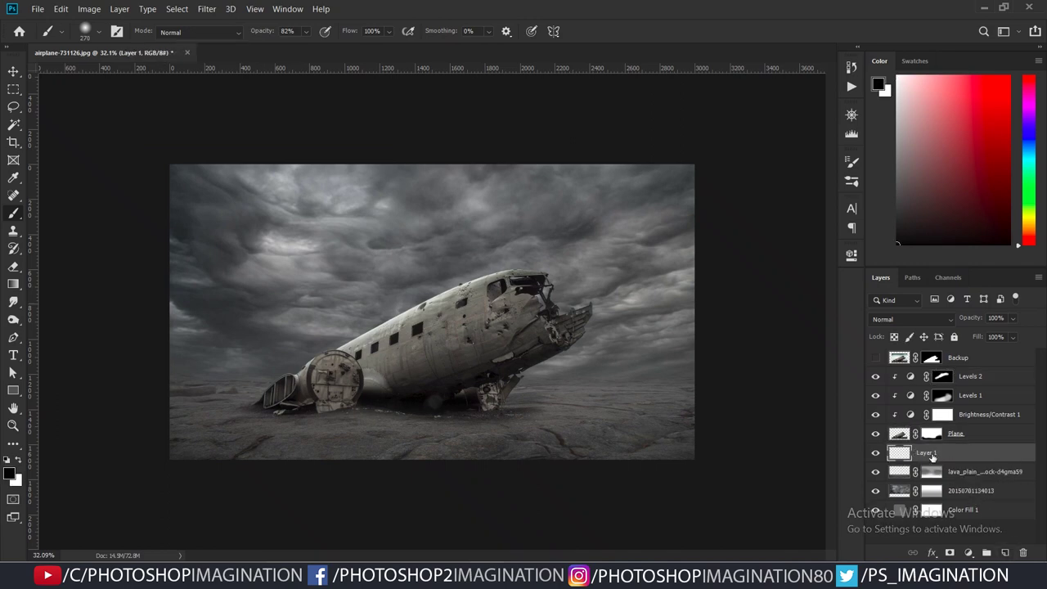
{"action": "double_click", "coordinate": [926, 452]}
{"action": "type", "text": "Plane S"}
{"action": "type", "text": "hadow"}
{"action": "key", "text": "Return"}
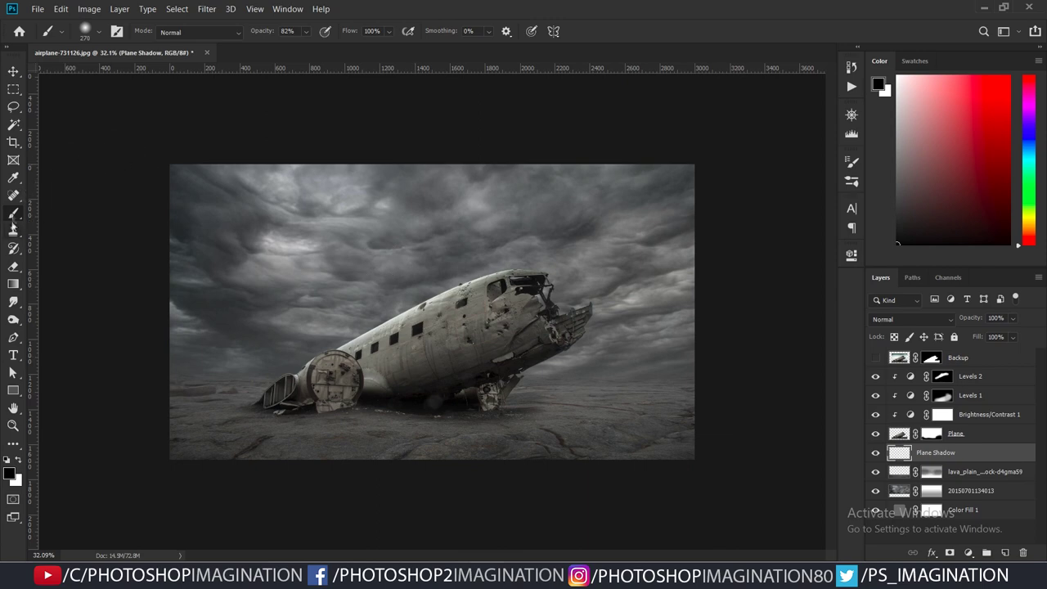
- Paint a dark shadow under the plane and its nose
{"action": "left_click_drag", "start_coordinate": [425, 404], "coordinate": [523, 388]}
{"action": "left_click", "coordinate": [237, 31]}
{"action": "left_click", "coordinate": [262, 46]}
{"action": "left_click_drag", "start_coordinate": [458, 401], "coordinate": [442, 401]}
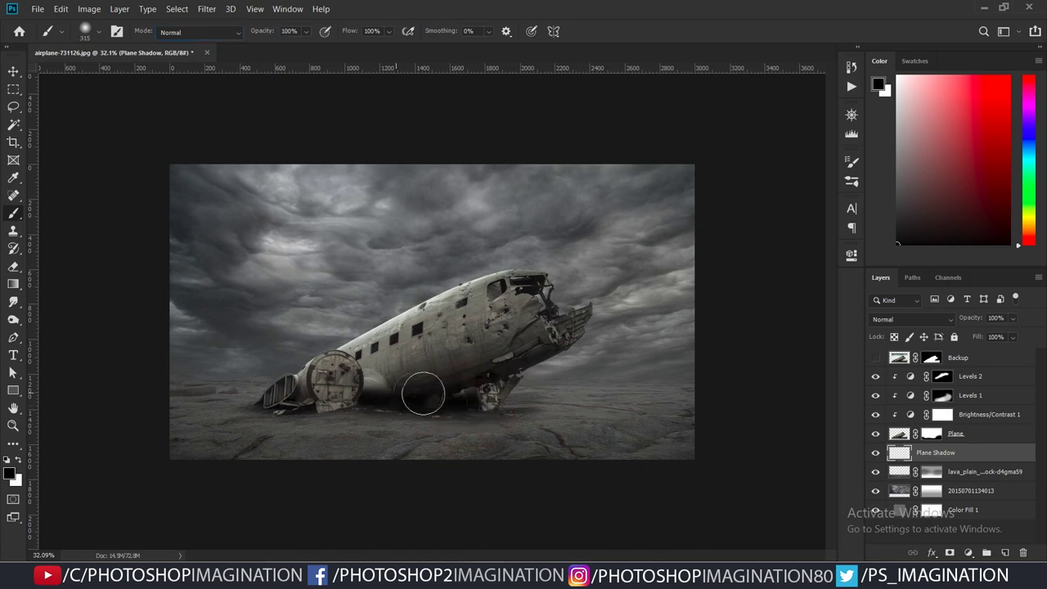
{"action": "mouse_move", "coordinate": [533, 428]}
{"action": "left_mouse_down"}
{"action": "mouse_move", "coordinate": [479, 415]}
{"action": "mouse_move", "coordinate": [613, 421]}
{"action": "left_mouse_up"}
{"action": "mouse_move", "coordinate": [368, 401]}
{"action": "left_mouse_down"}
{"action": "mouse_move", "coordinate": [335, 401]}
{"action": "mouse_move", "coordinate": [621, 426]}
{"action": "left_mouse_up"}
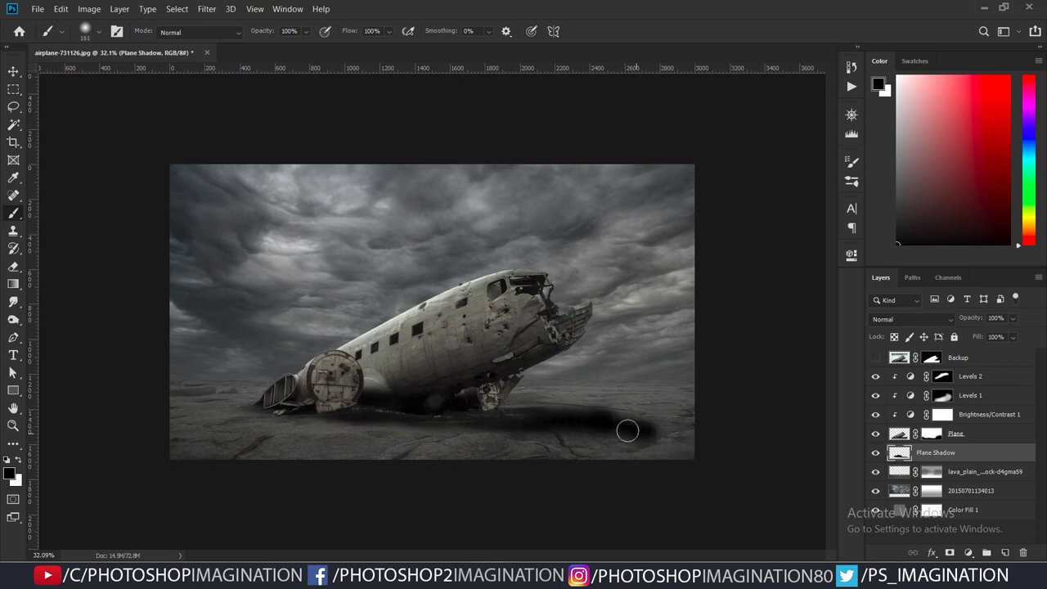
- Erase the shadow's right end and outer edge with a roughly 485 px eraser
{"action": "key", "text": "e"}
{"action": "right_click", "coordinate": [548, 385]}
{"action": "left_click_drag", "start_coordinate": [468, 352], "coordinate": [526, 359]}
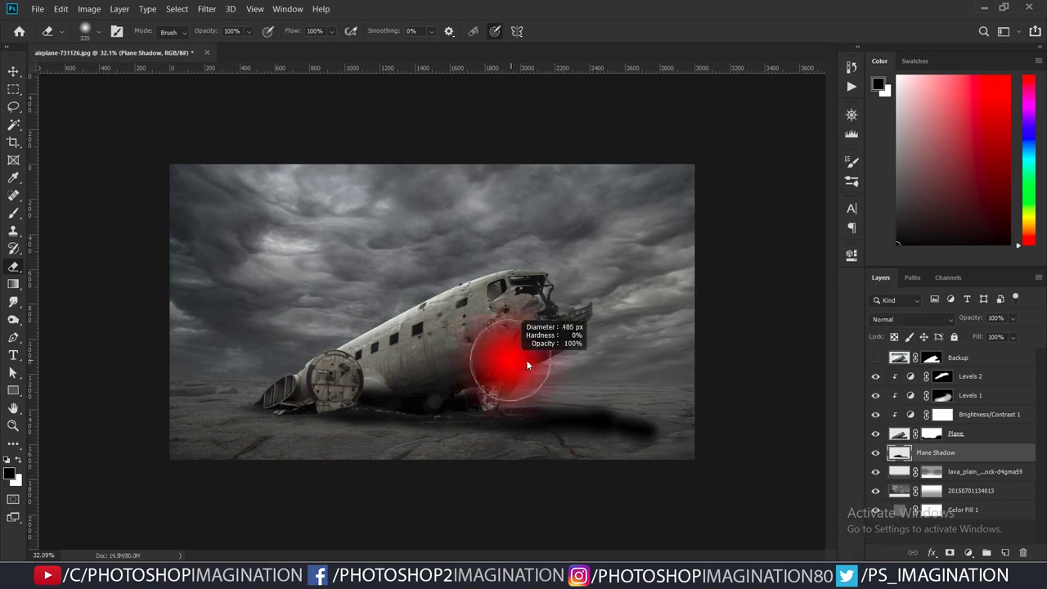
{"action": "left_click_drag", "start_coordinate": [598, 363], "coordinate": [693, 477]}
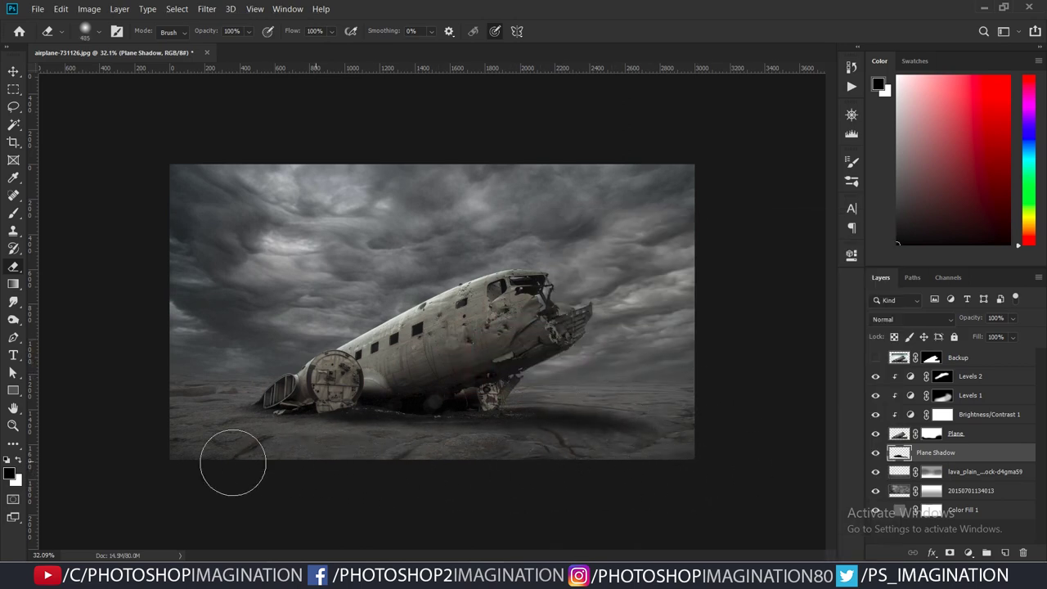
{"action": "left_click_drag", "start_coordinate": [234, 461], "coordinate": [668, 502]}
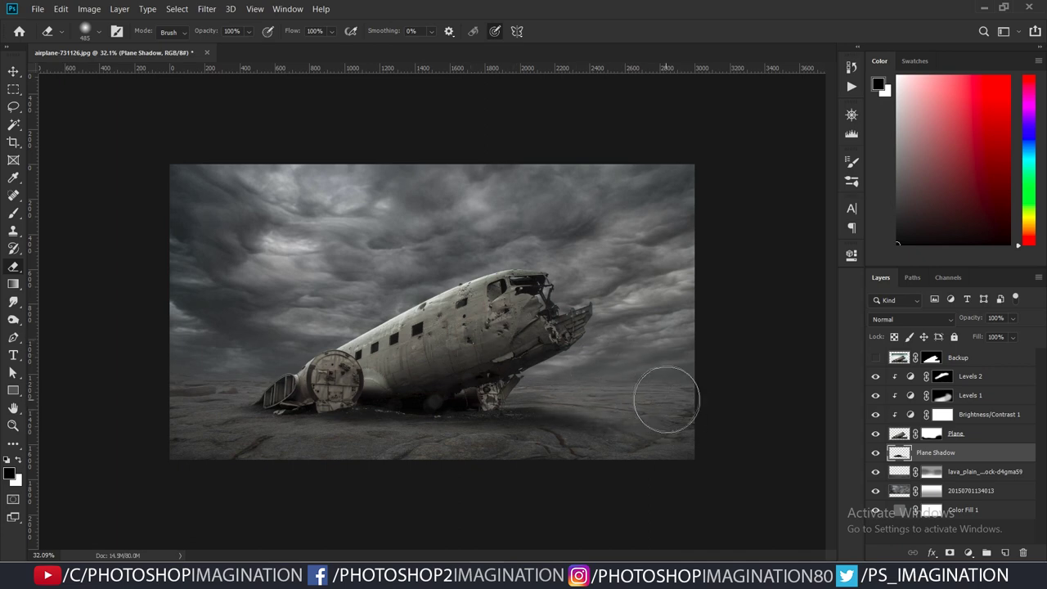
- Blur the shadow with a ~3 px Gaussian Blur, compare it on and off, and add a layer above
{"action": "left_click", "coordinate": [209, 8]}
{"action": "mouse_move", "coordinate": [213, 154]}
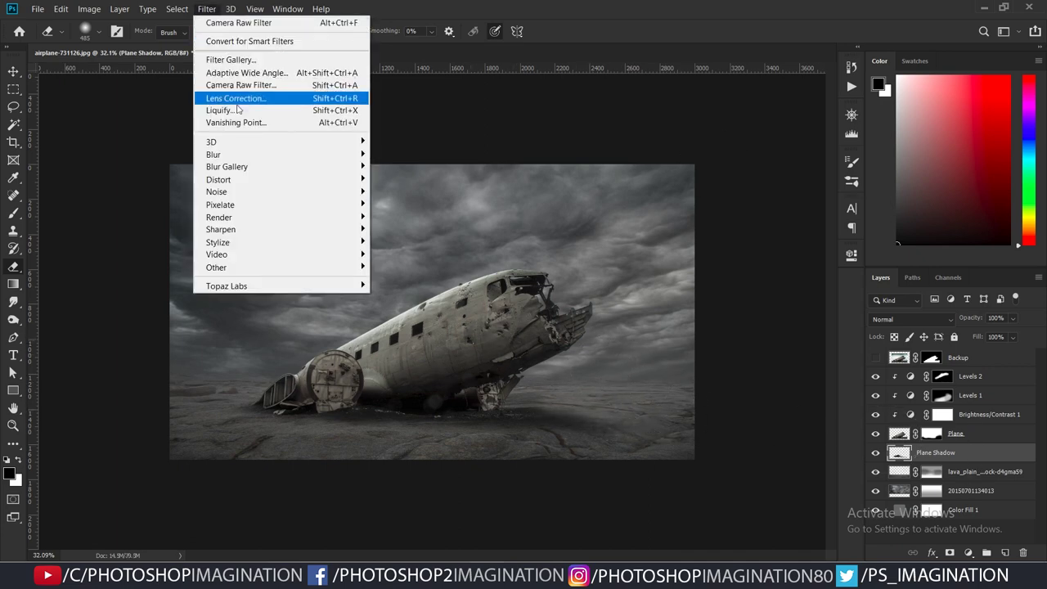
{"action": "left_click", "coordinate": [394, 205]}
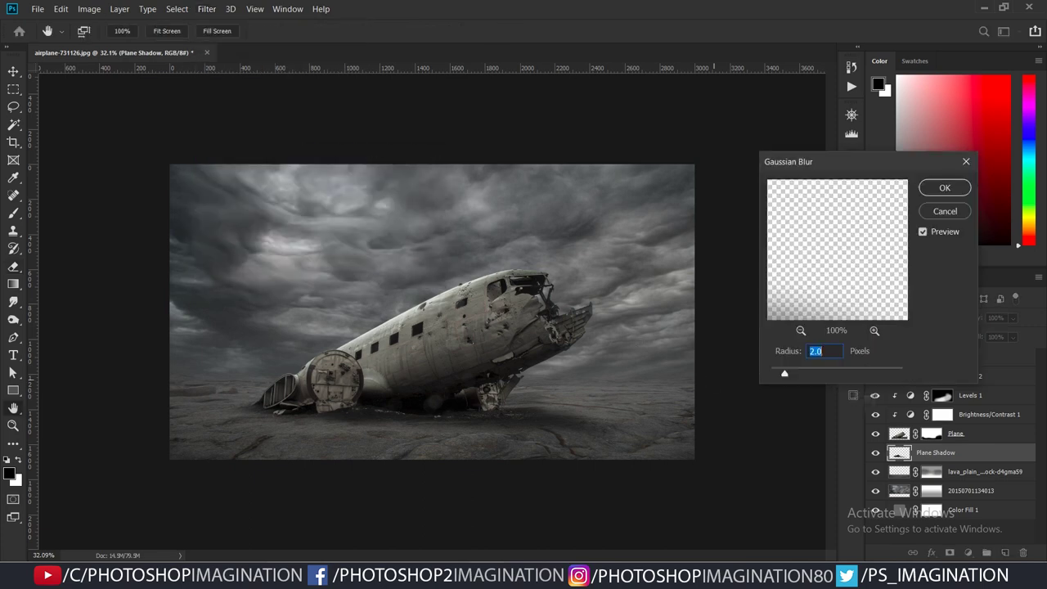
{"action": "left_click_drag", "start_coordinate": [788, 373], "coordinate": [830, 377]}
{"action": "left_click", "coordinate": [944, 190]}
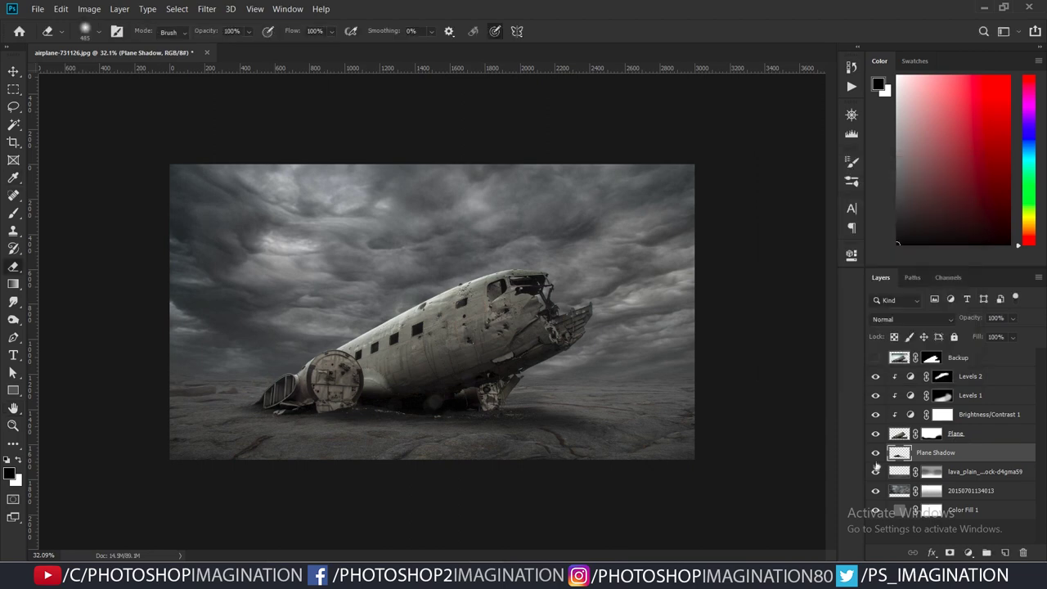
{"action": "left_click", "coordinate": [875, 453]}
{"action": "left_click", "coordinate": [875, 453]}
{"action": "left_click", "coordinate": [875, 452]}
{"action": "left_click", "coordinate": [874, 452]}
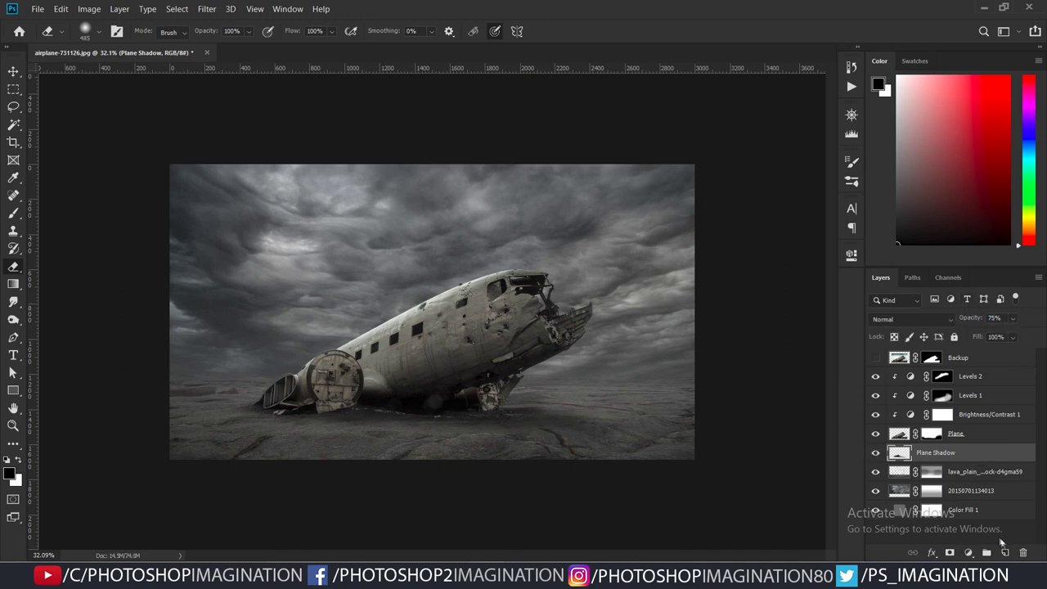
{"action": "left_click", "coordinate": [1004, 552]}
- Paint a soft dark contact shadow under the fuselage and nose on Layer 1
{"action": "key", "text": "b"}
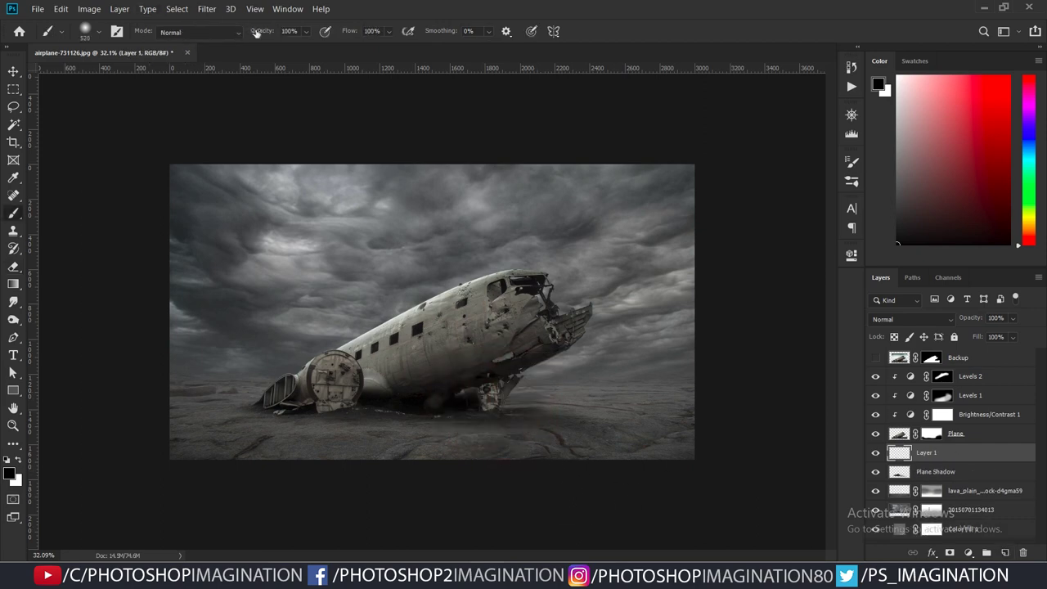
{"action": "left_click_drag", "start_coordinate": [525, 409], "coordinate": [497, 409]}
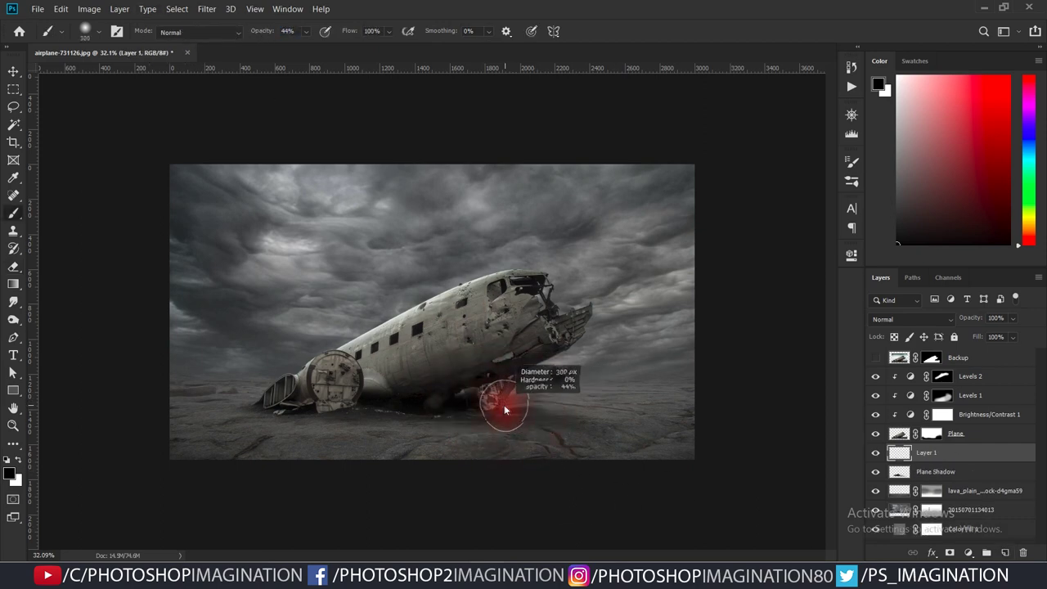
{"action": "mouse_move", "coordinate": [439, 422]}
{"action": "left_mouse_down"}
{"action": "mouse_move", "coordinate": [537, 444]}
{"action": "mouse_move", "coordinate": [684, 498]}
{"action": "left_mouse_up"}
{"action": "left_click_drag", "start_coordinate": [320, 381], "coordinate": [285, 409]}
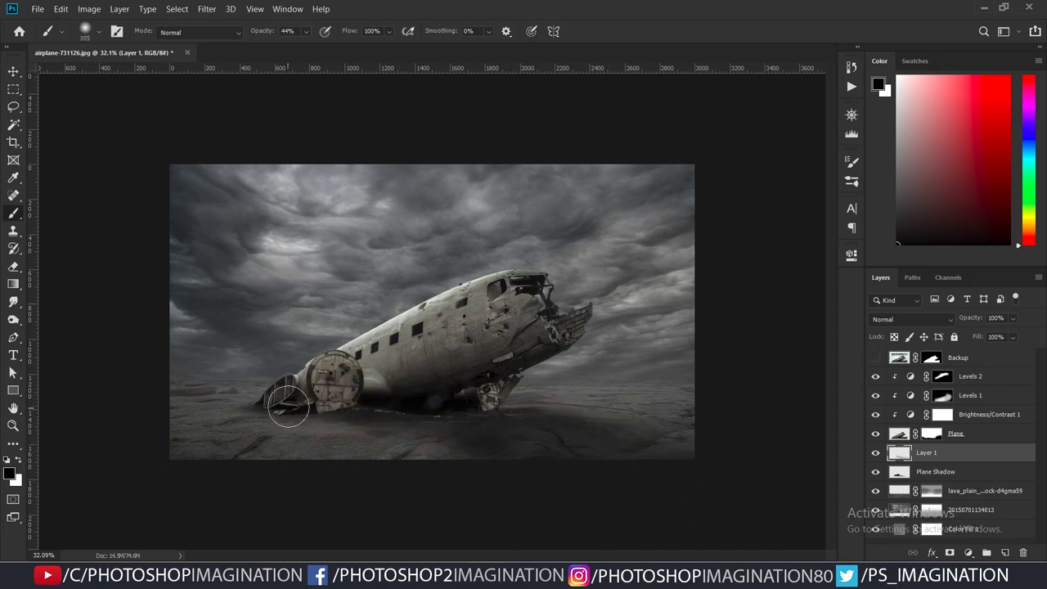
{"action": "left_click_drag", "start_coordinate": [378, 421], "coordinate": [472, 439]}
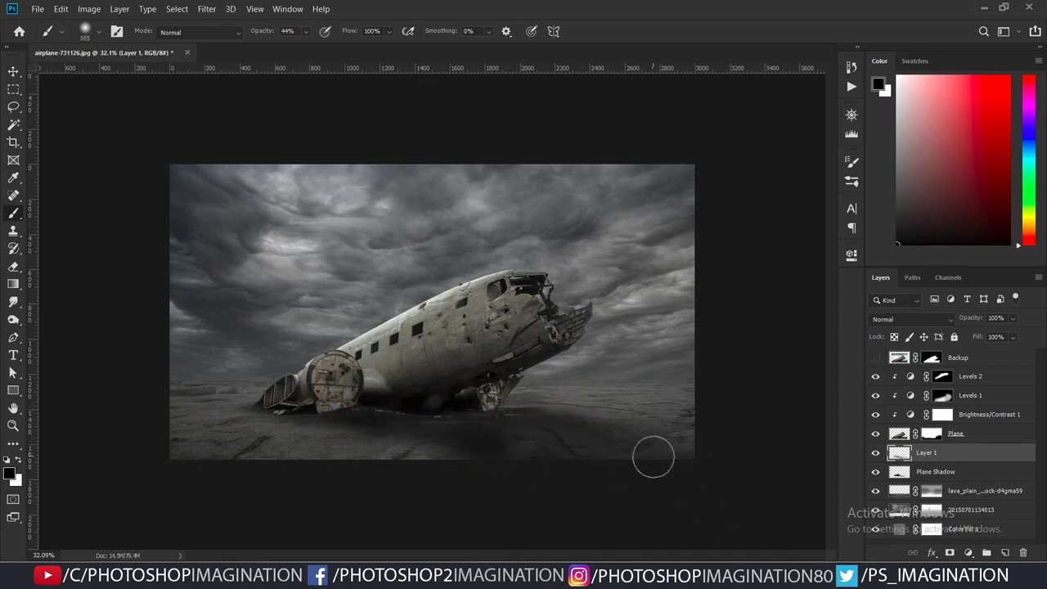
{"action": "scroll", "coordinate": [669, 451], "scroll_direction": "up", "scroll_amount": 1}
{"action": "left_click_drag", "start_coordinate": [509, 439], "coordinate": [511, 446]}
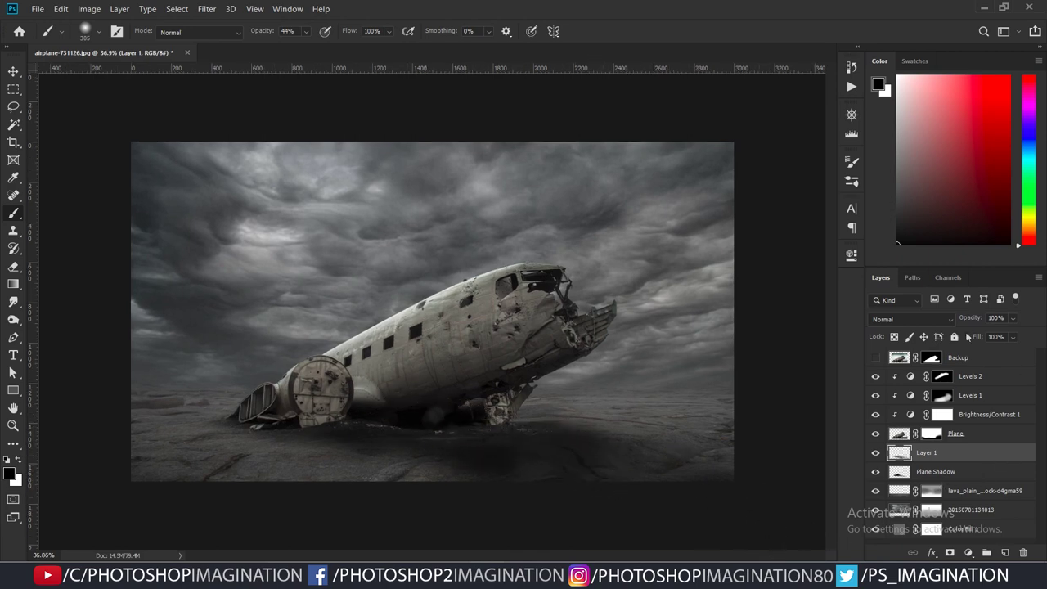
- Blur the contact shadow with a 42.9 px Gaussian Blur and lower Layer 1 opacity to about 28%
{"action": "left_click_drag", "start_coordinate": [977, 317], "coordinate": [939, 324]}
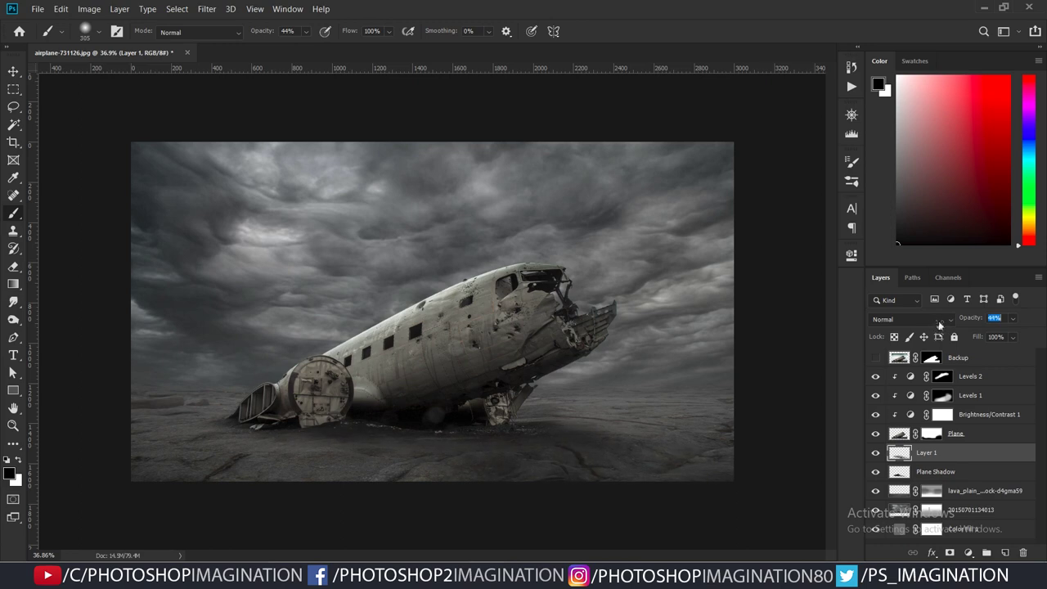
{"action": "left_click", "coordinate": [206, 8]}
{"action": "left_click", "coordinate": [401, 208]}
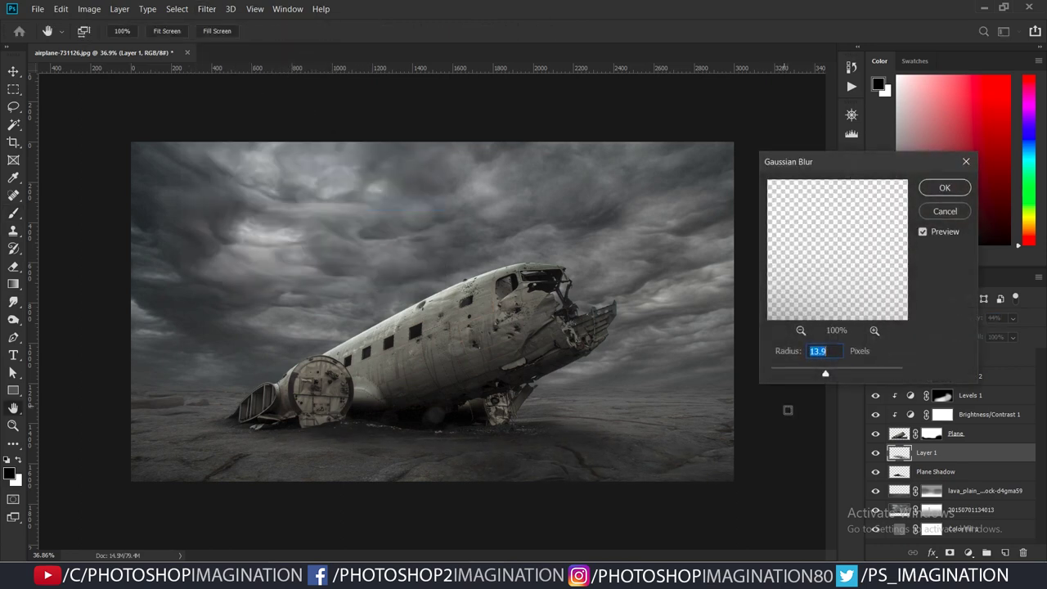
{"action": "left_click_drag", "start_coordinate": [825, 373], "coordinate": [839, 373]}
{"action": "left_click", "coordinate": [939, 190]}
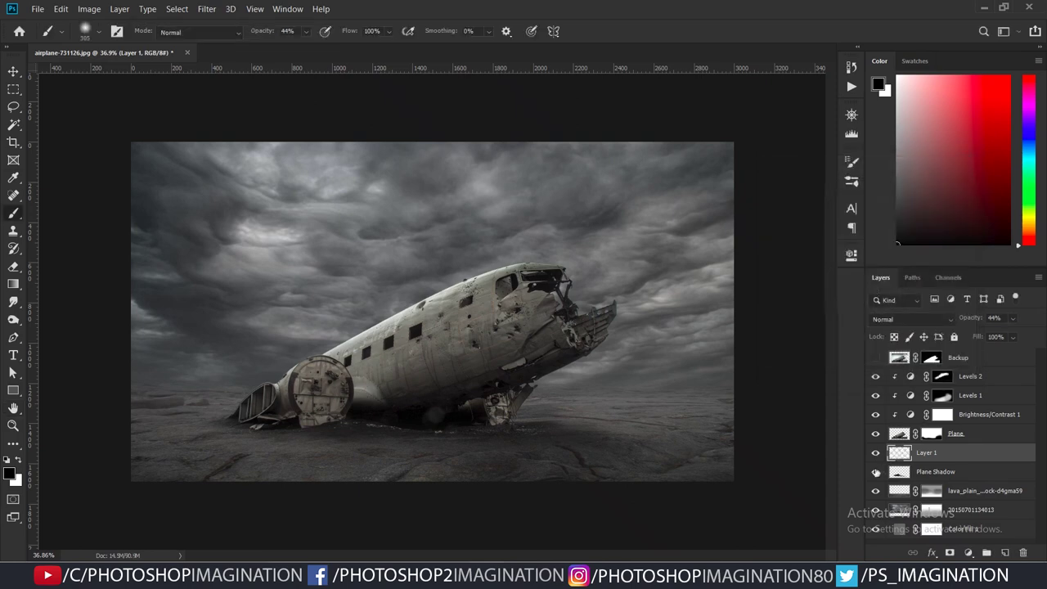
{"action": "left_click_drag", "start_coordinate": [970, 323], "coordinate": [959, 323]}
{"action": "scroll", "coordinate": [584, 426], "scroll_direction": "down", "scroll_amount": 2}
{"action": "scroll", "coordinate": [589, 413], "scroll_direction": "up", "scroll_amount": 1}
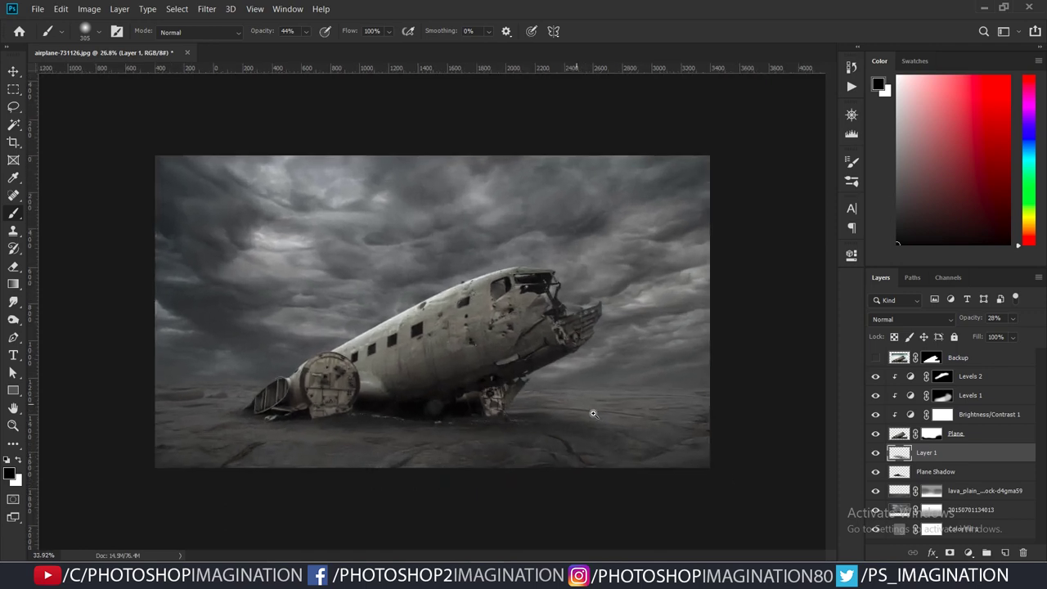
- Retouch the Levels 1 mask by painting over the ground beneath the plane
{"action": "left_click", "coordinate": [940, 433]}
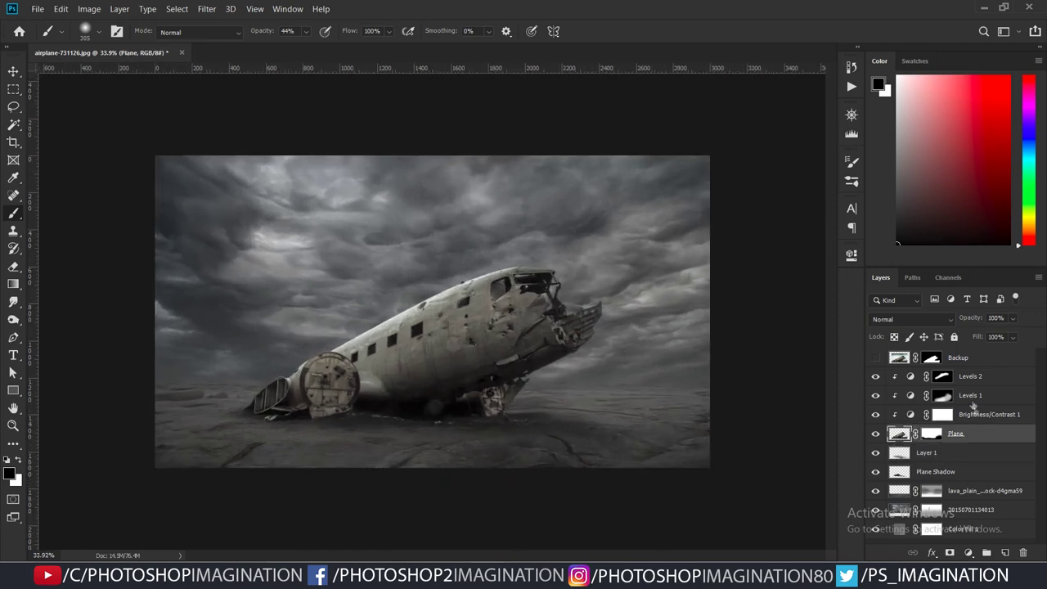
{"action": "left_click", "coordinate": [942, 395]}
{"action": "left_click", "coordinate": [875, 395]}
{"action": "left_click", "coordinate": [875, 395]}
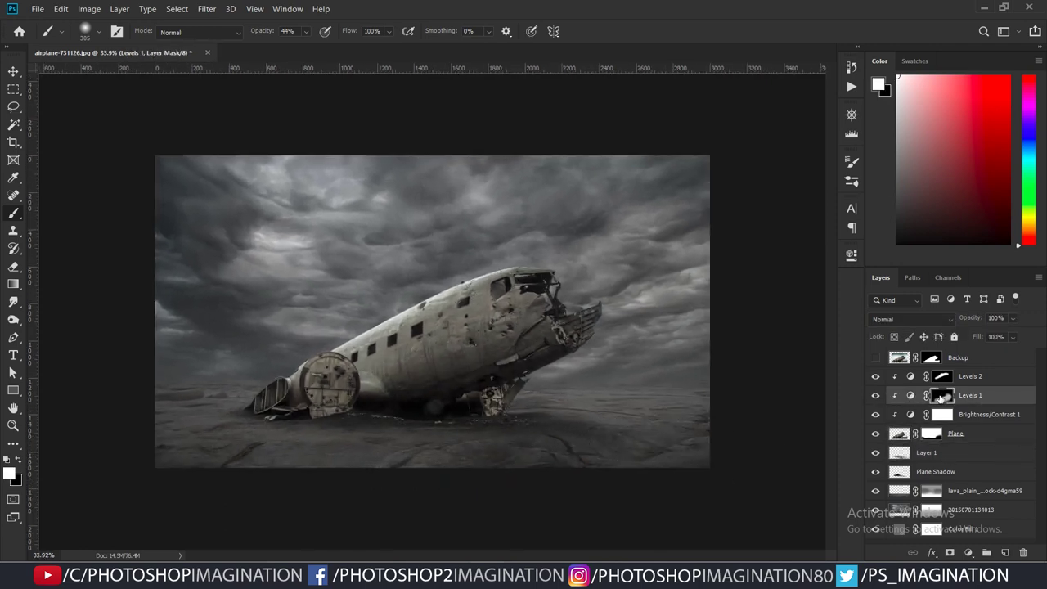
{"action": "left_click_drag", "start_coordinate": [585, 445], "coordinate": [298, 440]}
{"action": "scroll", "coordinate": [619, 428], "scroll_direction": "down", "scroll_amount": 1}
{"action": "scroll", "coordinate": [570, 409], "scroll_direction": "up", "scroll_amount": 2}
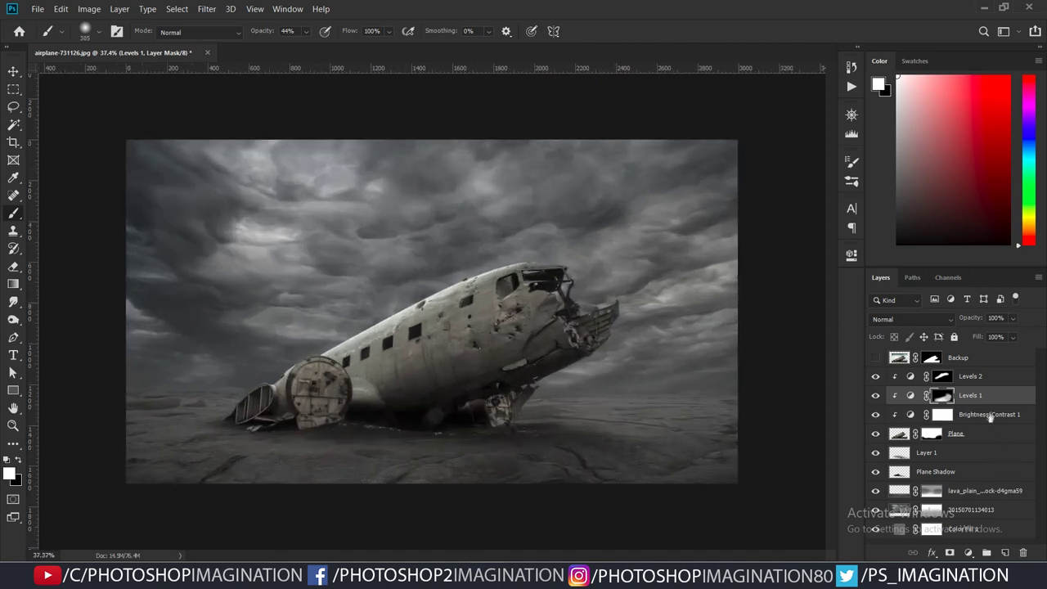
- Reselect Layer 1, switch to the Move tool, and deselect the layer
{"action": "left_click", "coordinate": [946, 457]}
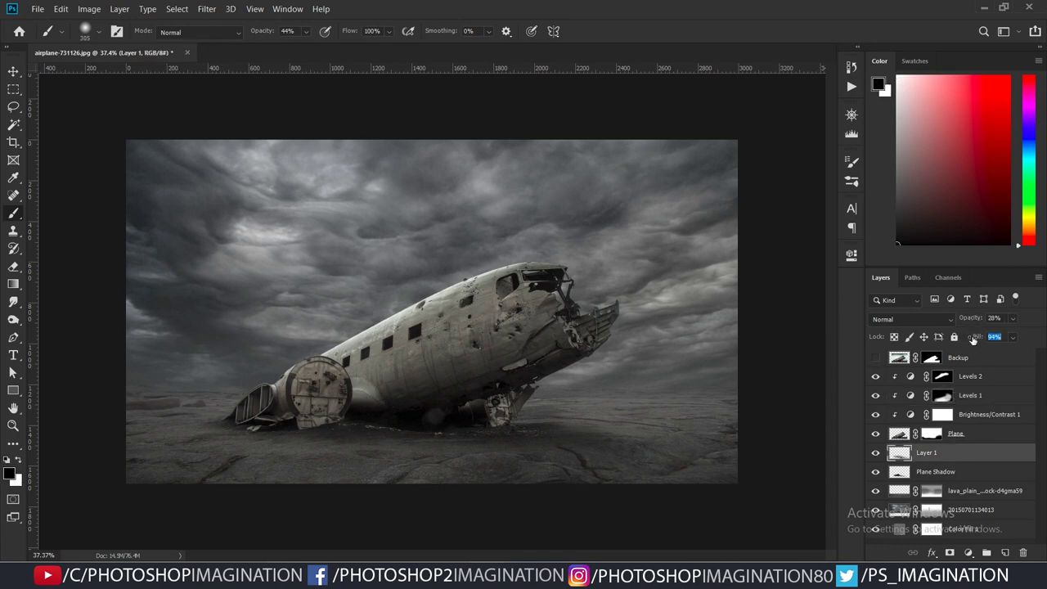
{"action": "scroll", "coordinate": [607, 385], "scroll_direction": "down", "scroll_amount": 1}
{"action": "scroll", "coordinate": [612, 428], "scroll_direction": "up", "scroll_amount": 2}
{"action": "key", "text": "v"}
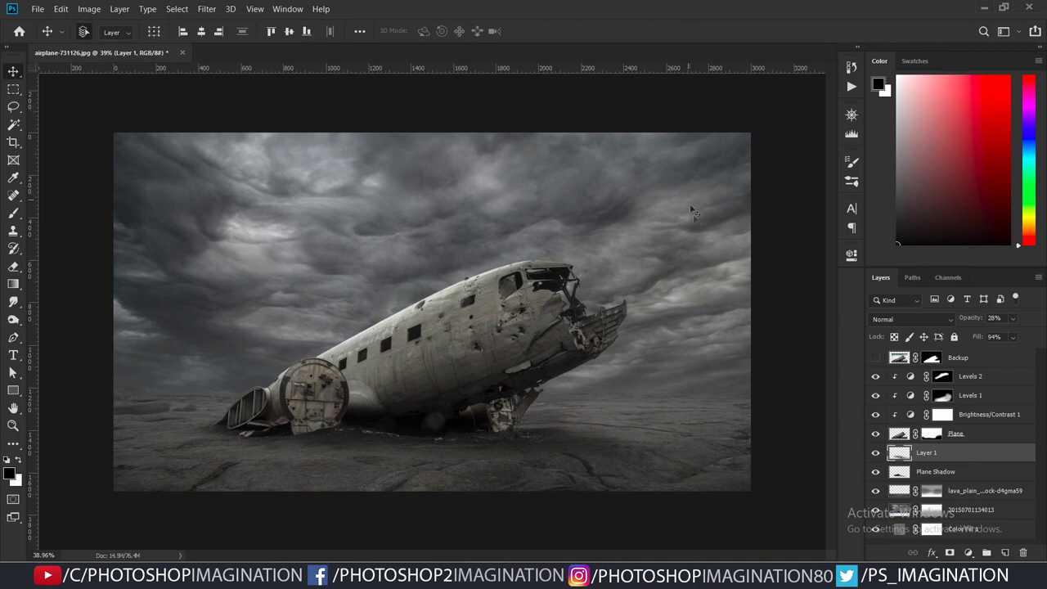
{"action": "left_click", "coordinate": [774, 209]}
{"action": "scroll", "coordinate": [760, 245], "scroll_direction": "down", "scroll_amount": 1}
{"action": "scroll", "coordinate": [736, 294], "scroll_direction": "up", "scroll_amount": 1}
{"action": "scroll", "coordinate": [705, 350], "scroll_direction": "down", "scroll_amount": 1}
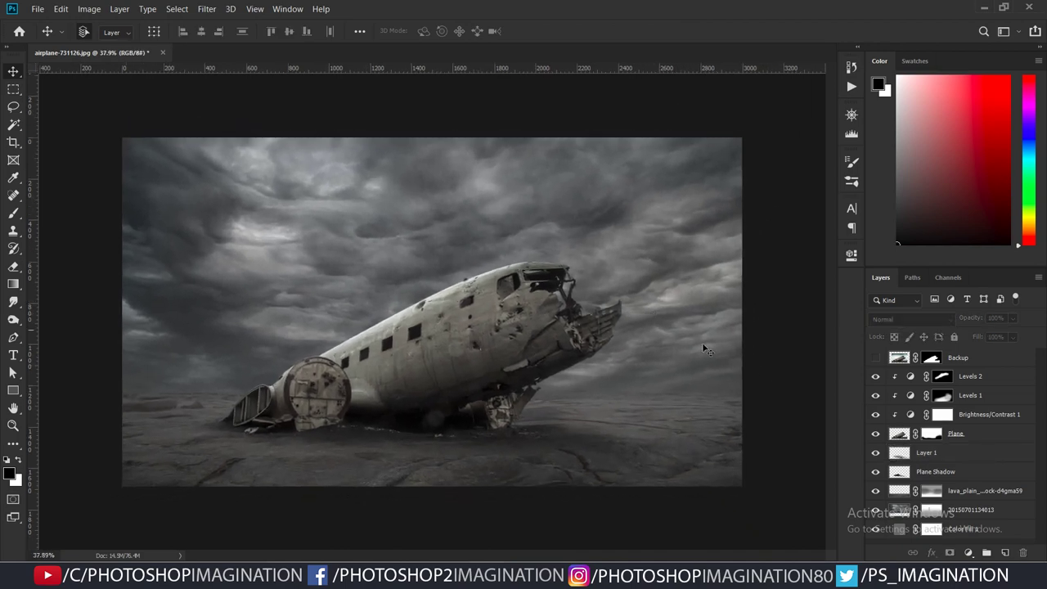
- Scale the Backup-to-Plane Shadow layers down slightly and nudge them right two steps
{"action": "left_click", "coordinate": [969, 365]}
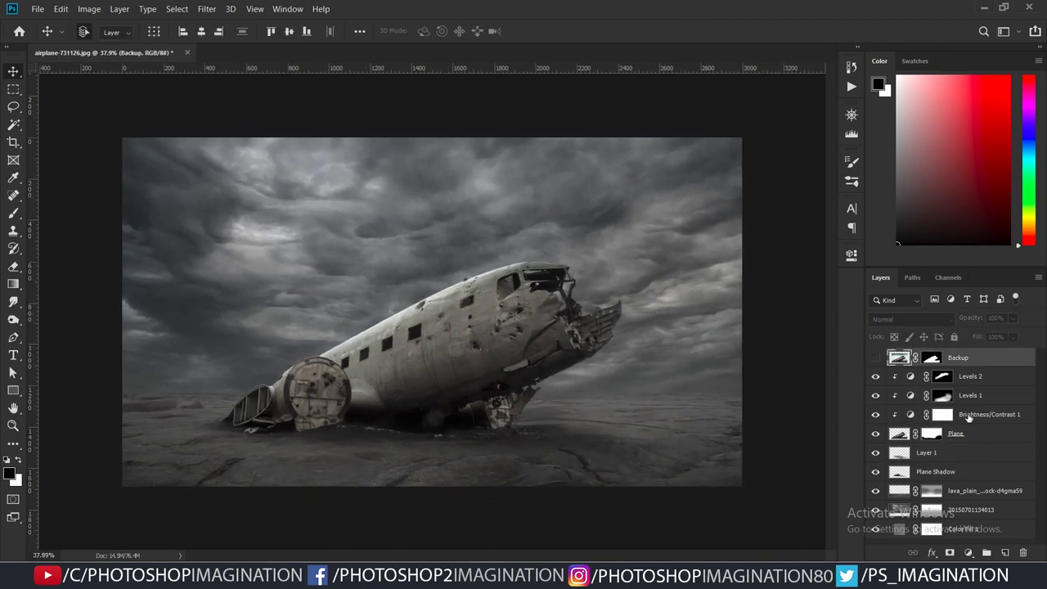
{"action": "left_click", "coordinate": [935, 472], "text": "shift"}
{"action": "key", "text": "ctrl+t"}
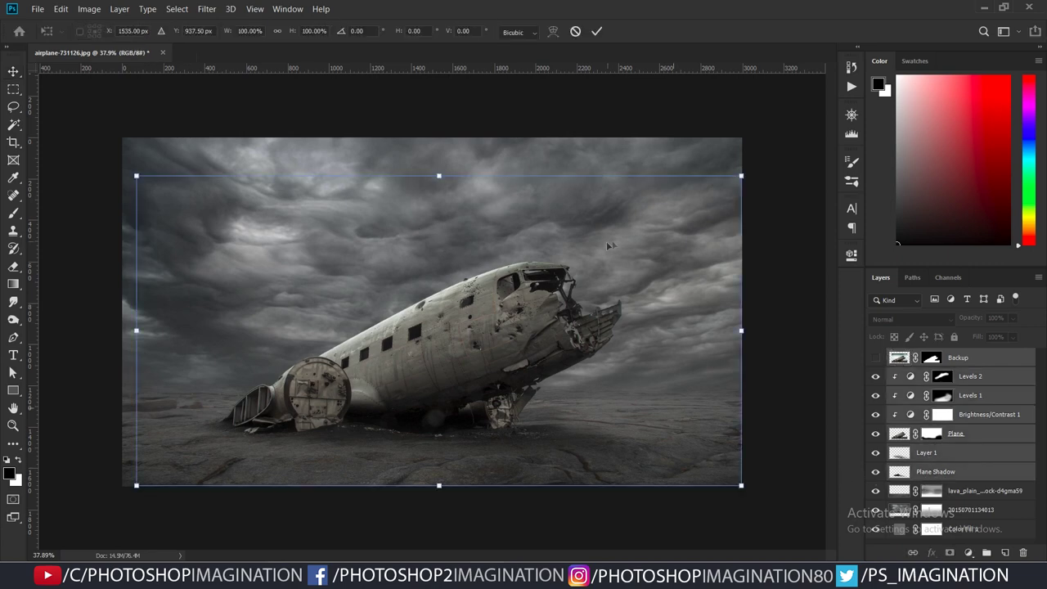
{"action": "left_click_drag", "start_coordinate": [740, 176], "coordinate": [735, 179]}
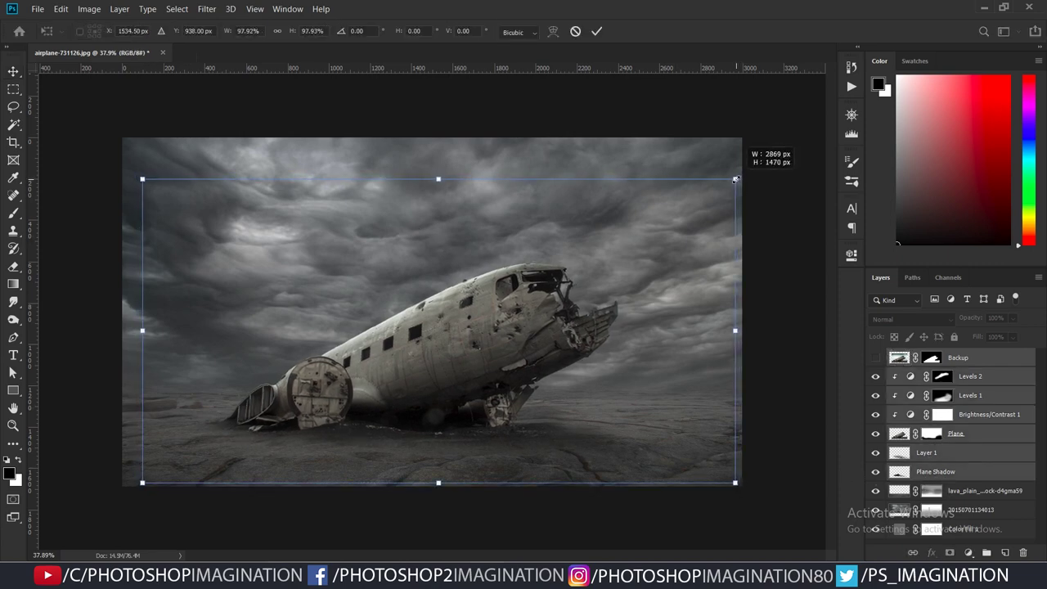
{"action": "key", "text": "Right"}
{"action": "key", "text": "Right"}
{"action": "key", "text": "Right"}
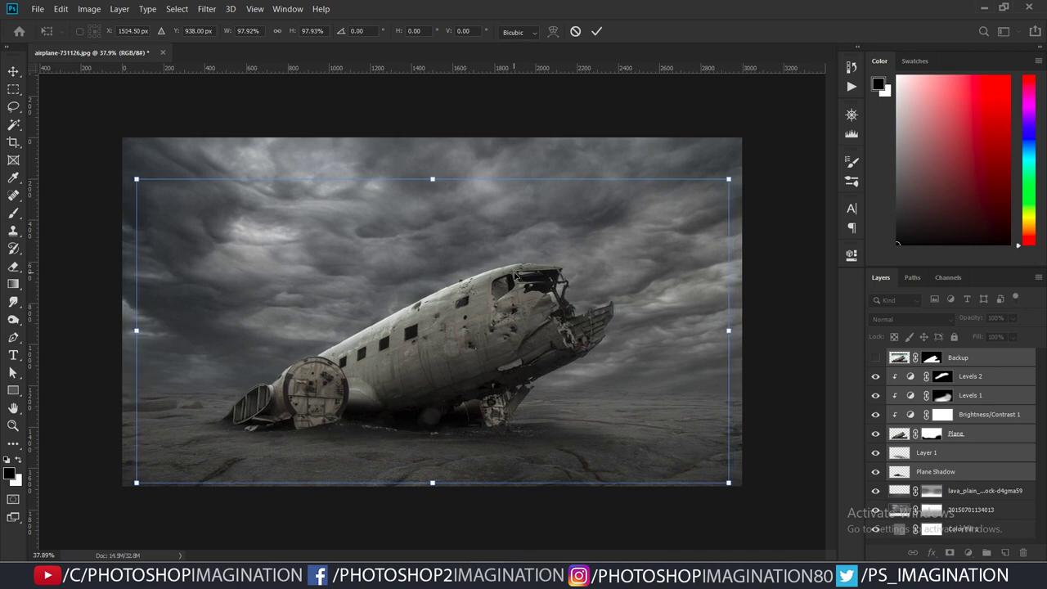
{"action": "key", "text": "Right"}
{"action": "key", "text": "Right"}
{"action": "key", "text": "Right"}
{"action": "key", "text": "Right"}
{"action": "key", "text": "Right"}
{"action": "key", "text": "Right"}
{"action": "key", "text": "Right"}
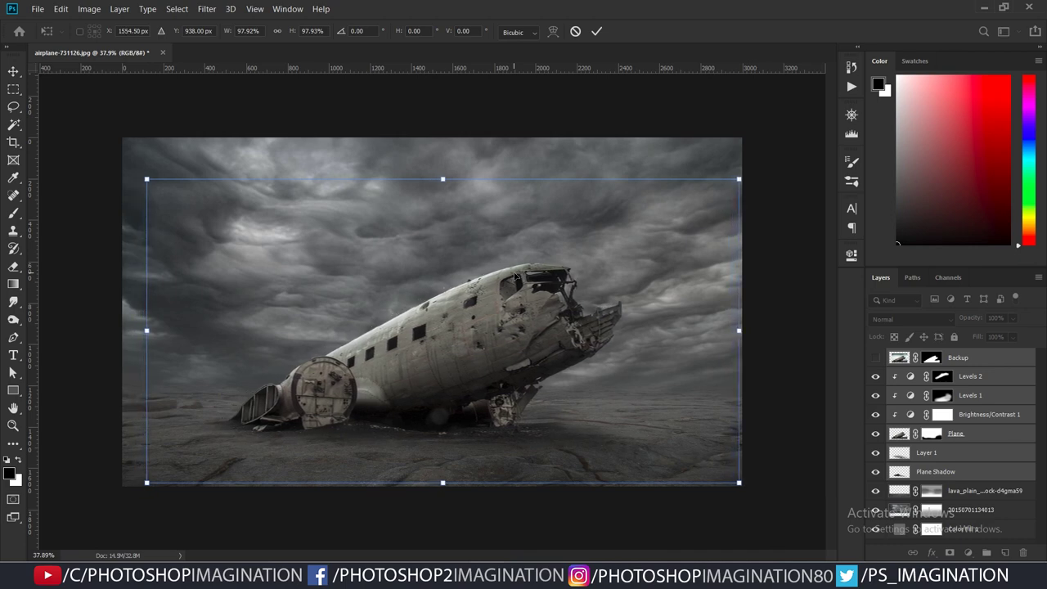
{"action": "key", "text": "Return"}
{"action": "scroll", "coordinate": [522, 347], "scroll_direction": "down", "scroll_amount": 2}
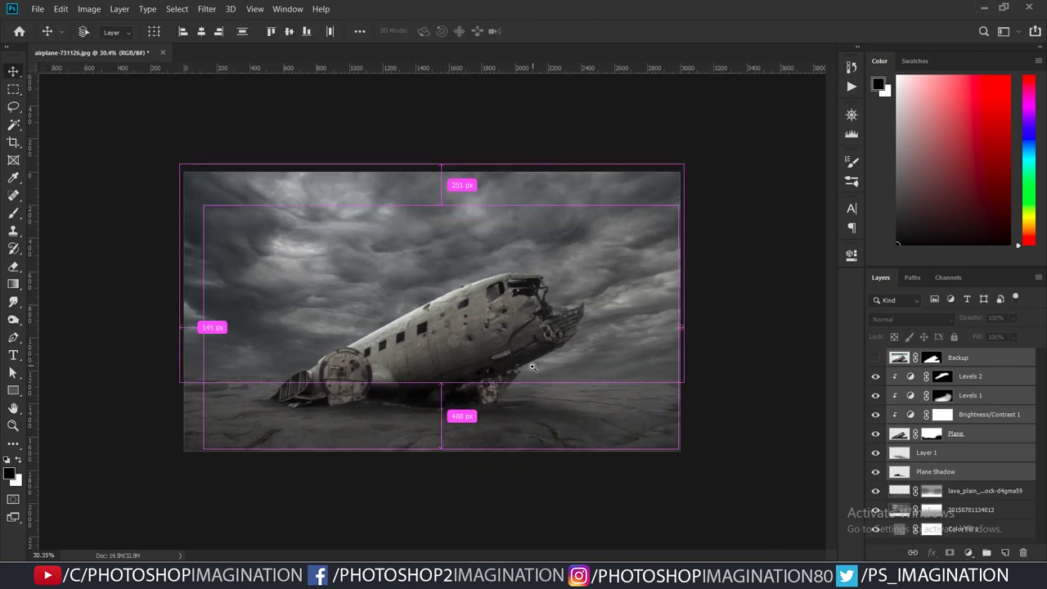
{"action": "scroll", "coordinate": [522, 346], "scroll_direction": "up", "scroll_amount": 1}
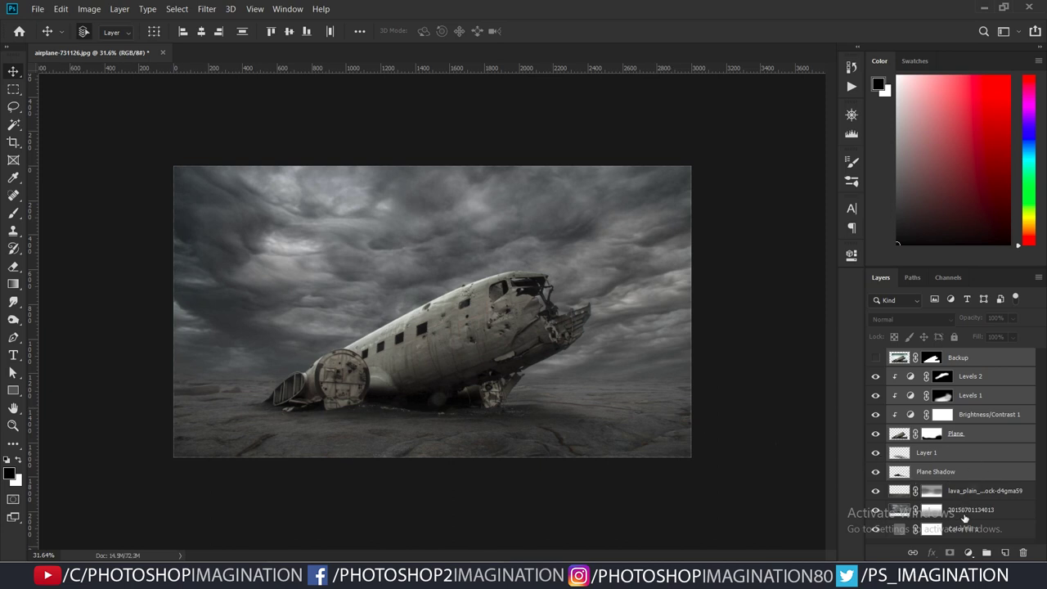
{"action": "left_click", "coordinate": [965, 518]}
{"action": "left_click", "coordinate": [969, 318]}
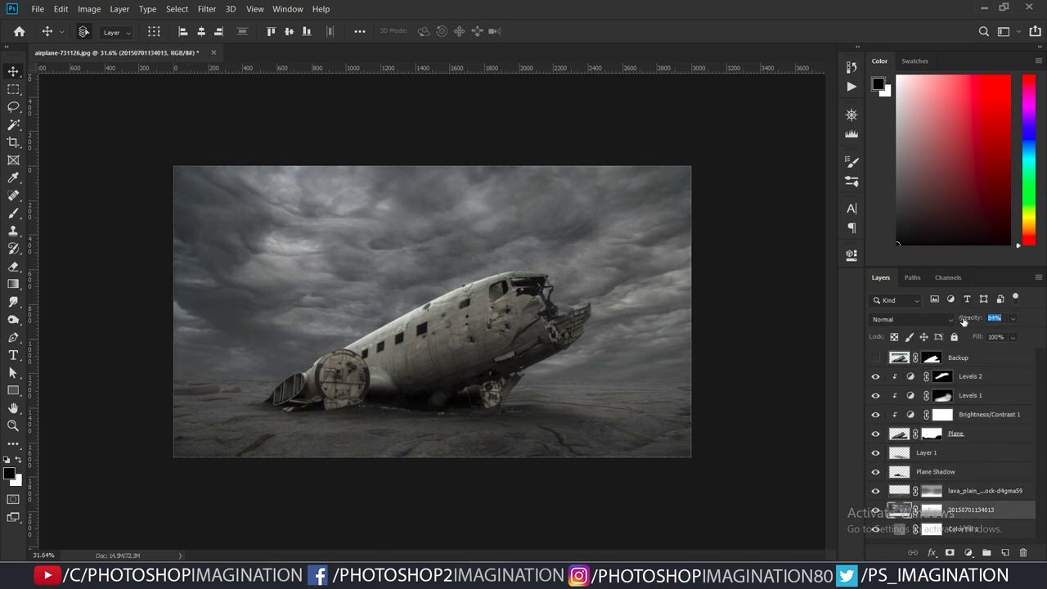
{"action": "scroll", "coordinate": [736, 409], "scroll_direction": "down", "scroll_amount": 1}
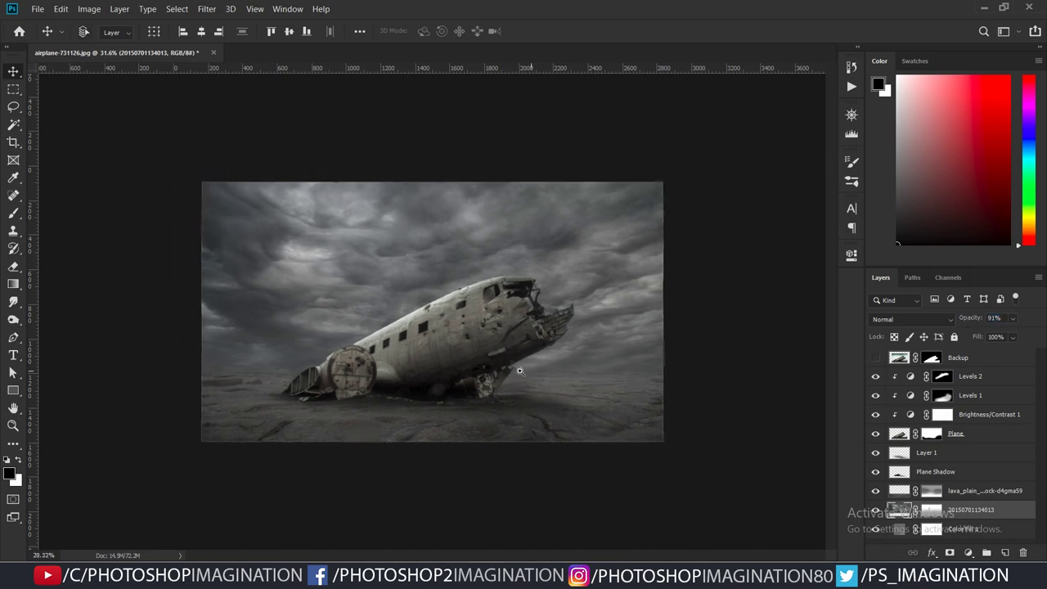
{"action": "scroll", "coordinate": [709, 382], "scroll_direction": "up", "scroll_amount": 2}
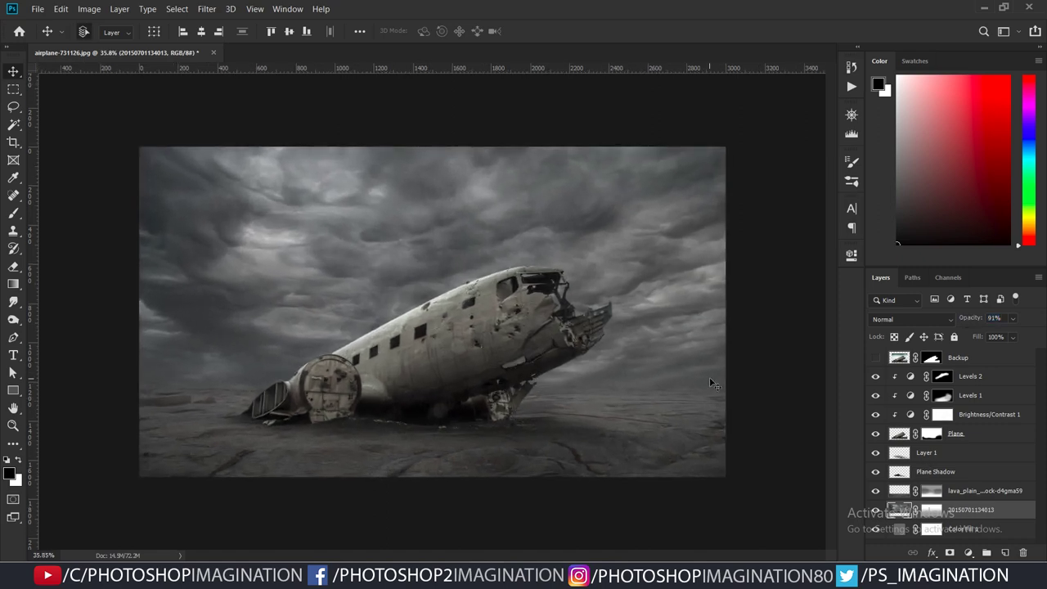
- Place the alice girl image, scale it to about 10%, and set her before the plane
{"action": "left_click_drag", "start_coordinate": [979, 525], "coordinate": [548, 205]}
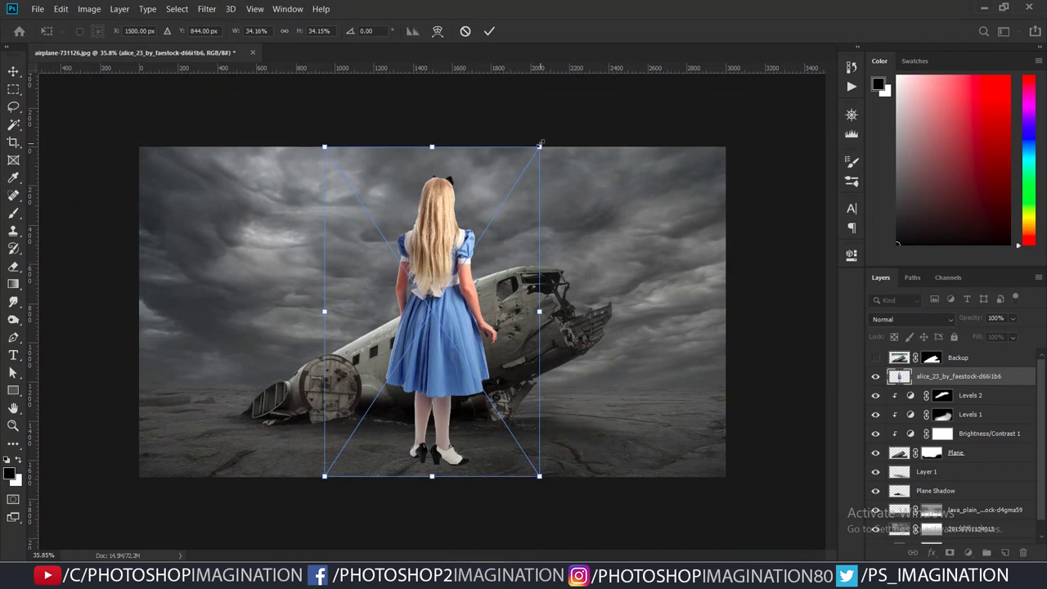
{"action": "left_click_drag", "start_coordinate": [540, 144], "coordinate": [395, 367]}
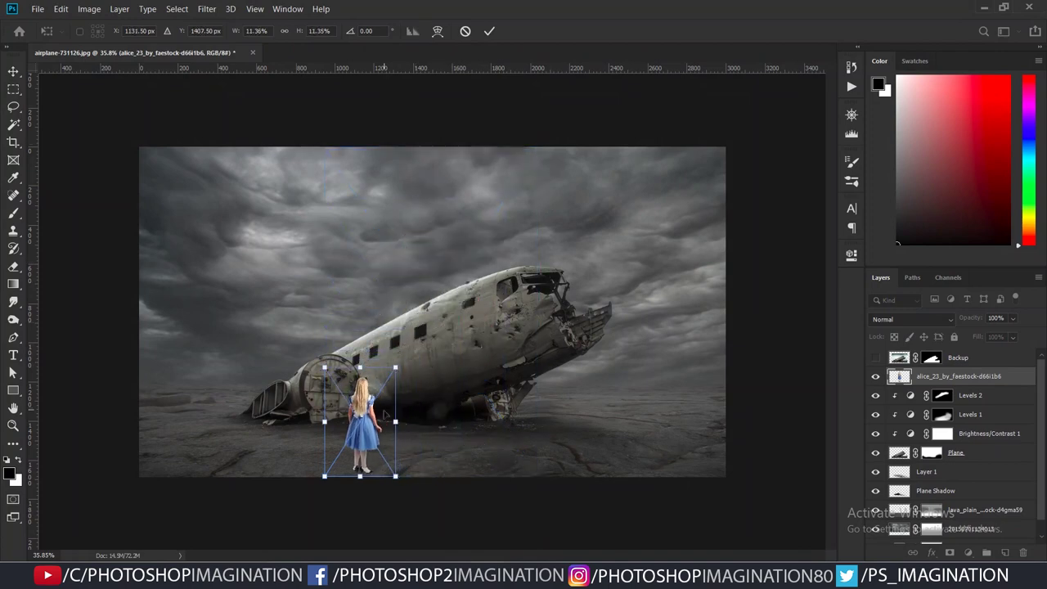
{"action": "left_click_drag", "start_coordinate": [384, 415], "coordinate": [410, 404]}
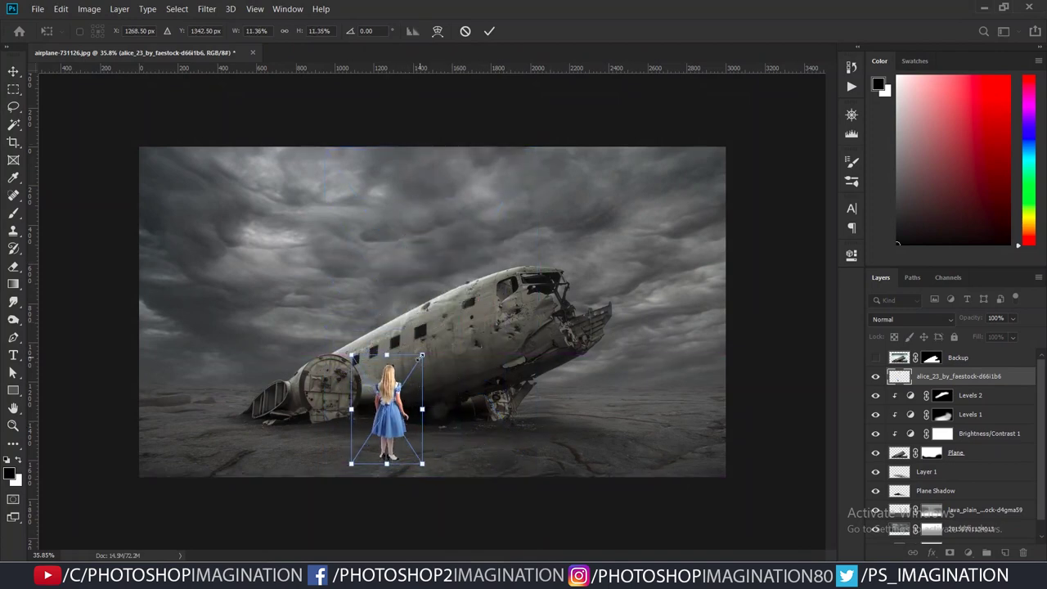
{"action": "left_click_drag", "start_coordinate": [421, 356], "coordinate": [417, 372]}
{"action": "left_click_drag", "start_coordinate": [404, 413], "coordinate": [410, 413]}
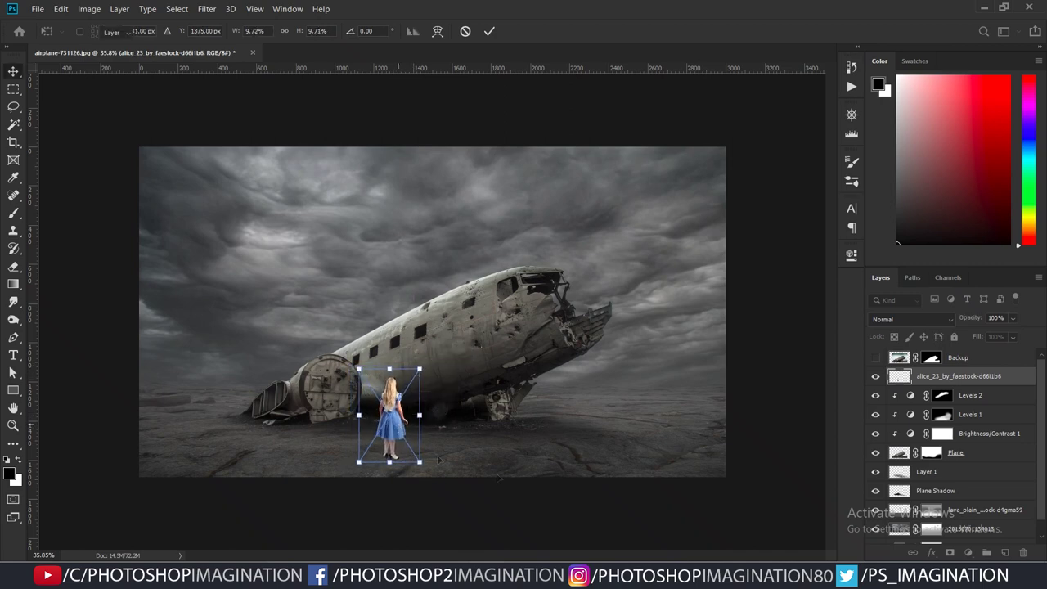
{"action": "key", "text": "Return"}
- Rasterize the girl's placed layer into plain pixels
{"action": "scroll", "coordinate": [436, 390], "scroll_direction": "up", "scroll_amount": 2}
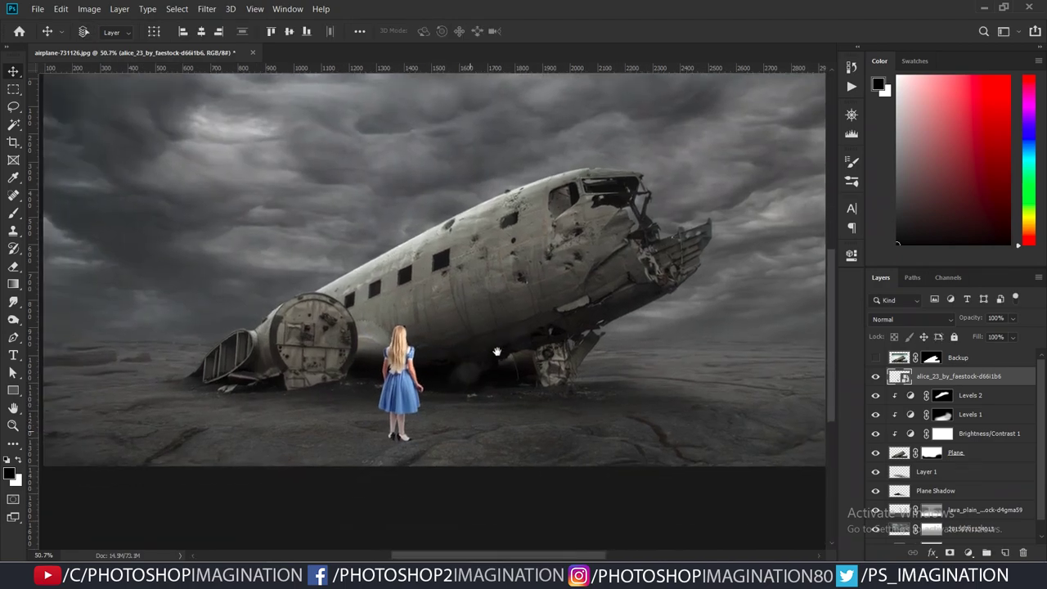
{"action": "scroll", "coordinate": [435, 391], "scroll_direction": "up", "scroll_amount": 2}
{"action": "scroll", "coordinate": [436, 390], "scroll_direction": "up", "scroll_amount": 1}
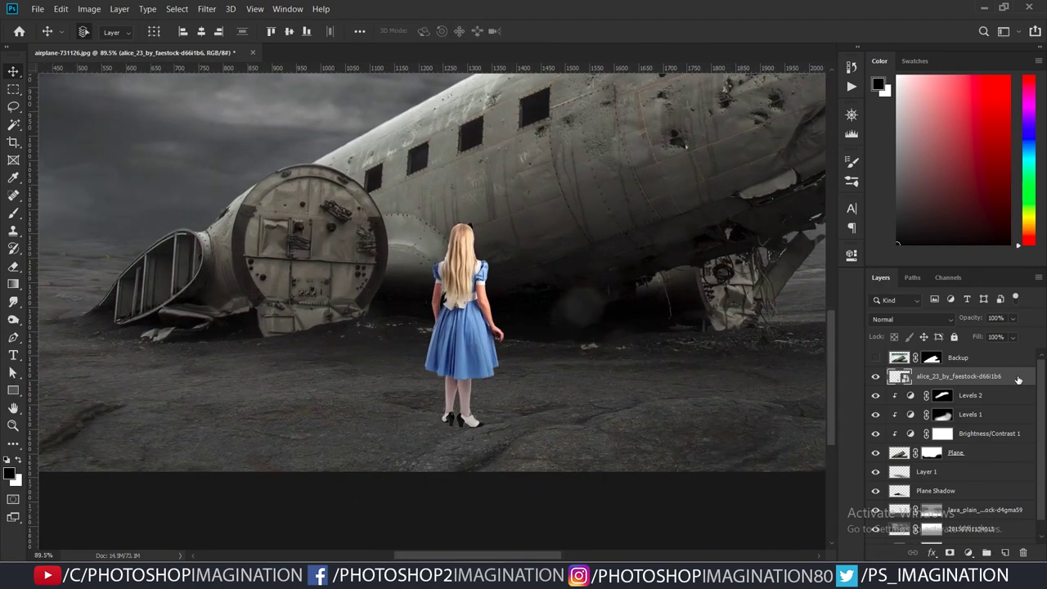
{"action": "right_click", "coordinate": [1018, 380]}
{"action": "left_click", "coordinate": [989, 201]}
- Camera Raw the girl: Highlights -82, Whites -38, Blacks -37, Exposure -0.40, lower Vibrance, Temperature -3
{"action": "key", "text": "ctrl+shift+a"}
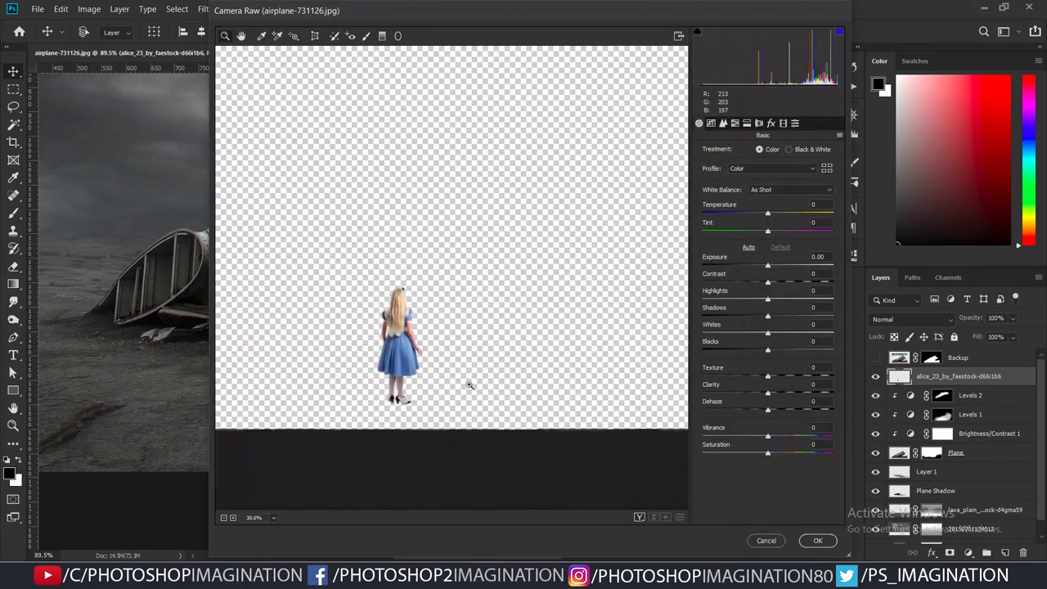
{"action": "left_click_drag", "start_coordinate": [753, 299], "coordinate": [713, 299]}
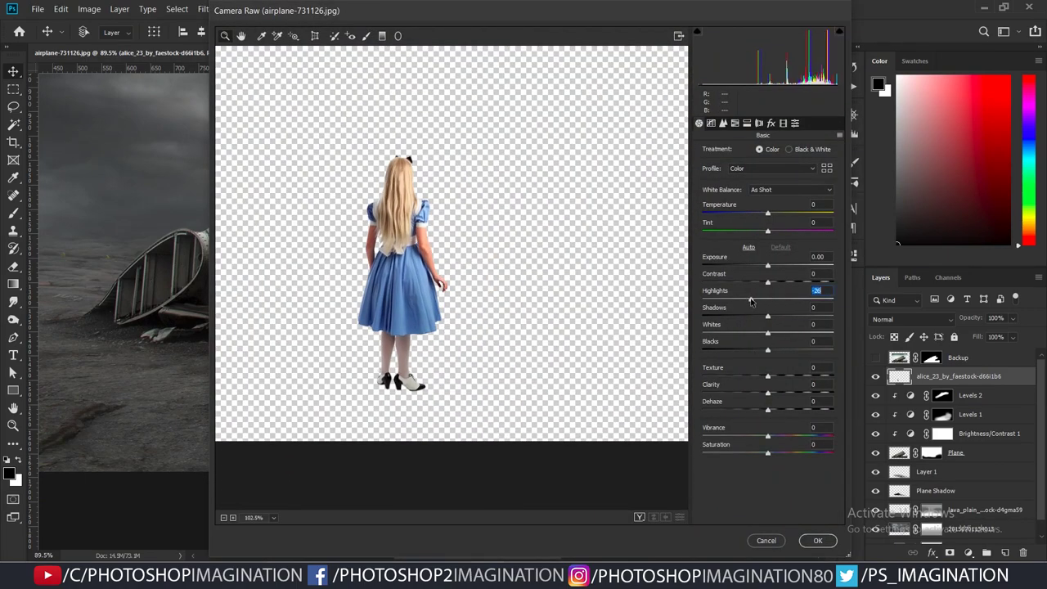
{"action": "left_click_drag", "start_coordinate": [767, 333], "coordinate": [742, 333]}
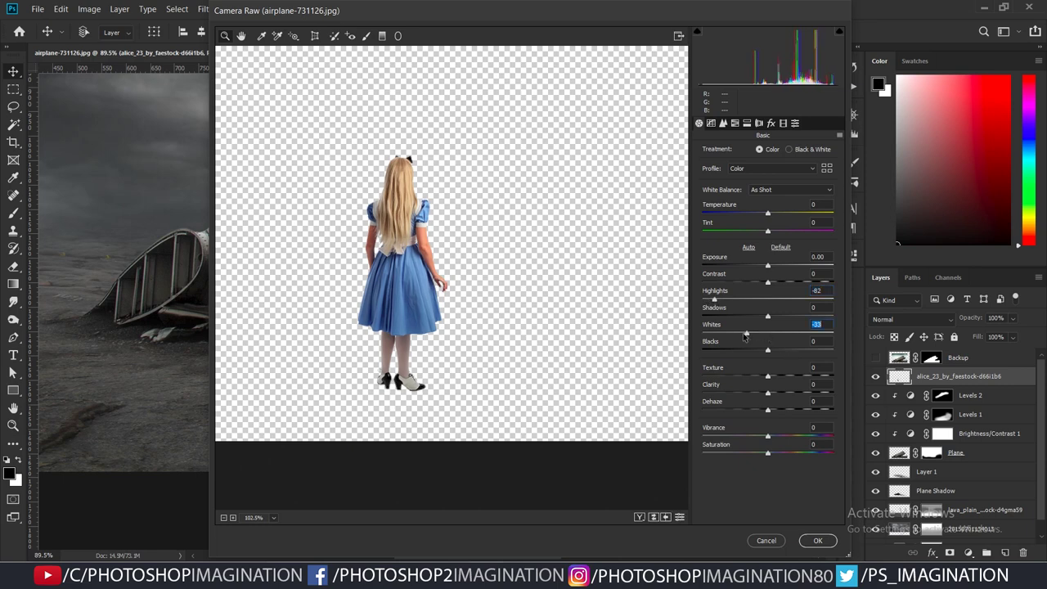
{"action": "mouse_move", "coordinate": [748, 436]}
{"action": "left_mouse_down"}
{"action": "mouse_move", "coordinate": [732, 436]}
{"action": "mouse_move", "coordinate": [742, 453]}
{"action": "mouse_move", "coordinate": [729, 437]}
{"action": "mouse_move", "coordinate": [748, 459]}
{"action": "left_mouse_up"}
{"action": "mouse_move", "coordinate": [768, 353]}
{"action": "left_mouse_down"}
{"action": "mouse_move", "coordinate": [758, 354]}
{"action": "mouse_move", "coordinate": [802, 319]}
{"action": "left_mouse_up"}
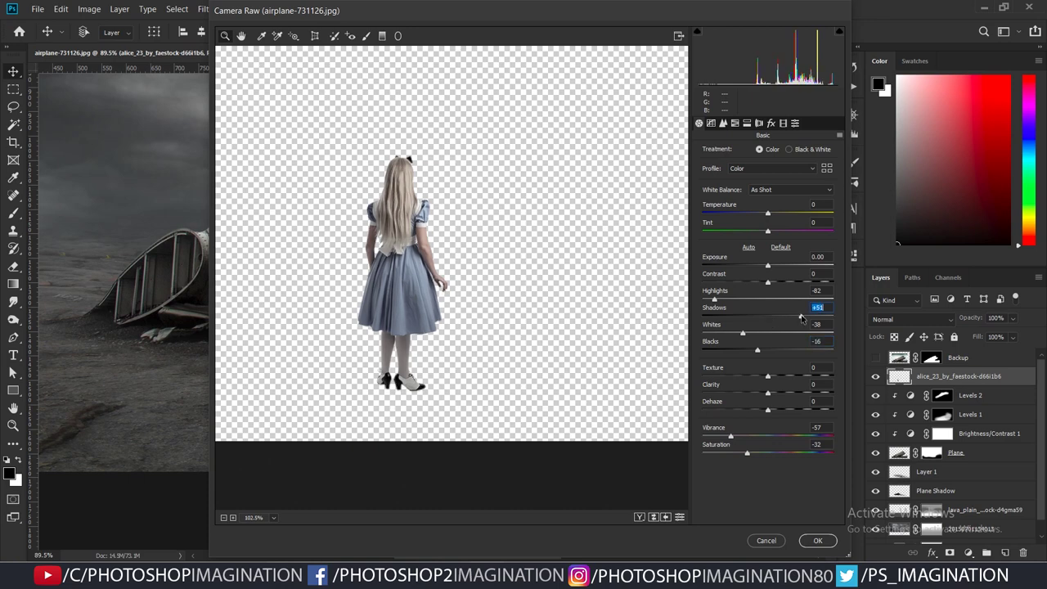
{"action": "left_click_drag", "start_coordinate": [763, 358], "coordinate": [746, 351]}
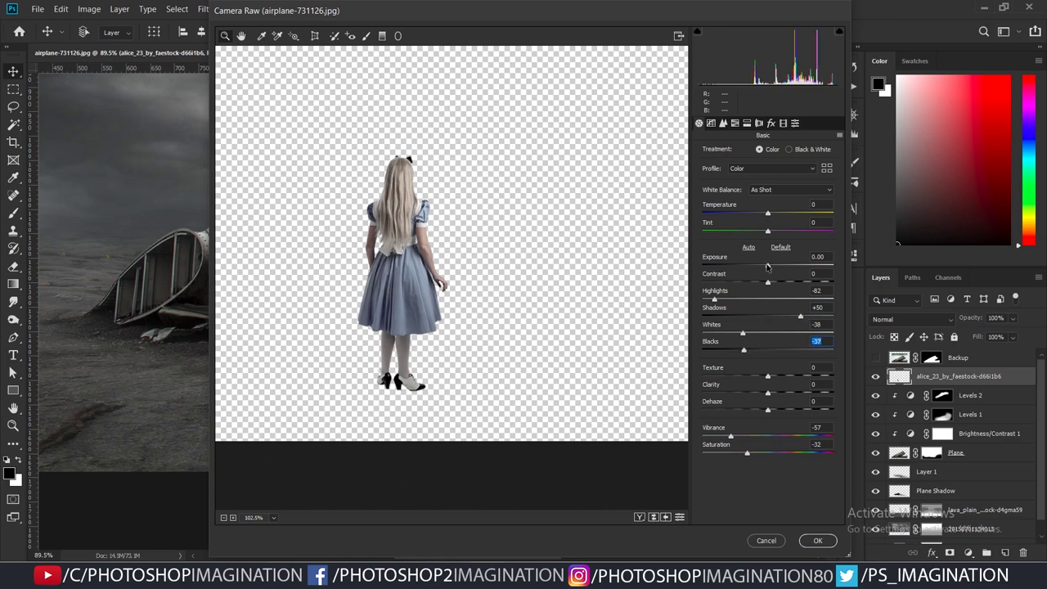
{"action": "left_click_drag", "start_coordinate": [766, 267], "coordinate": [762, 284]}
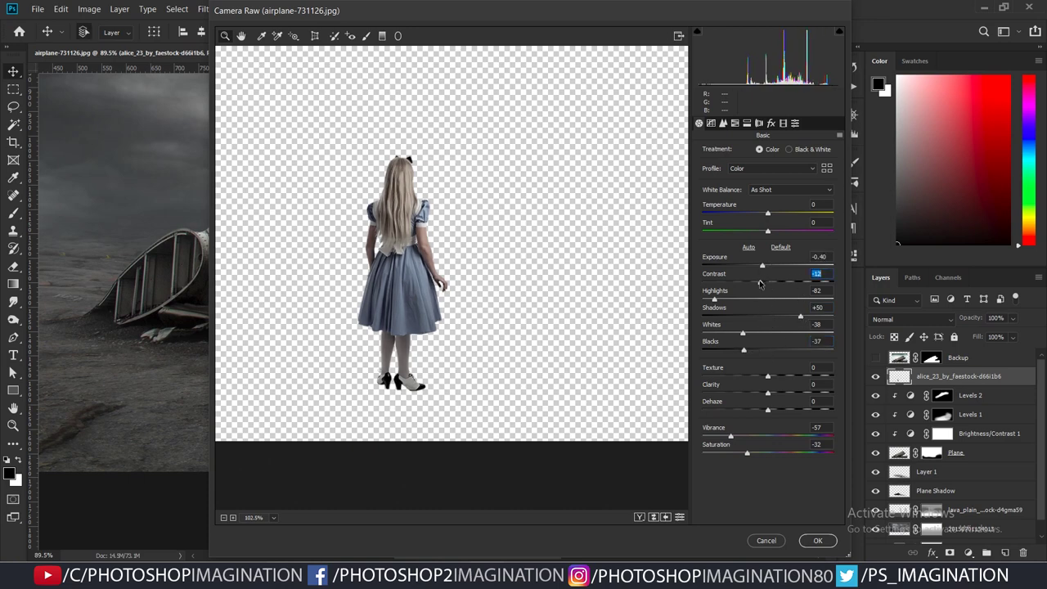
{"action": "left_click_drag", "start_coordinate": [766, 215], "coordinate": [763, 215]}
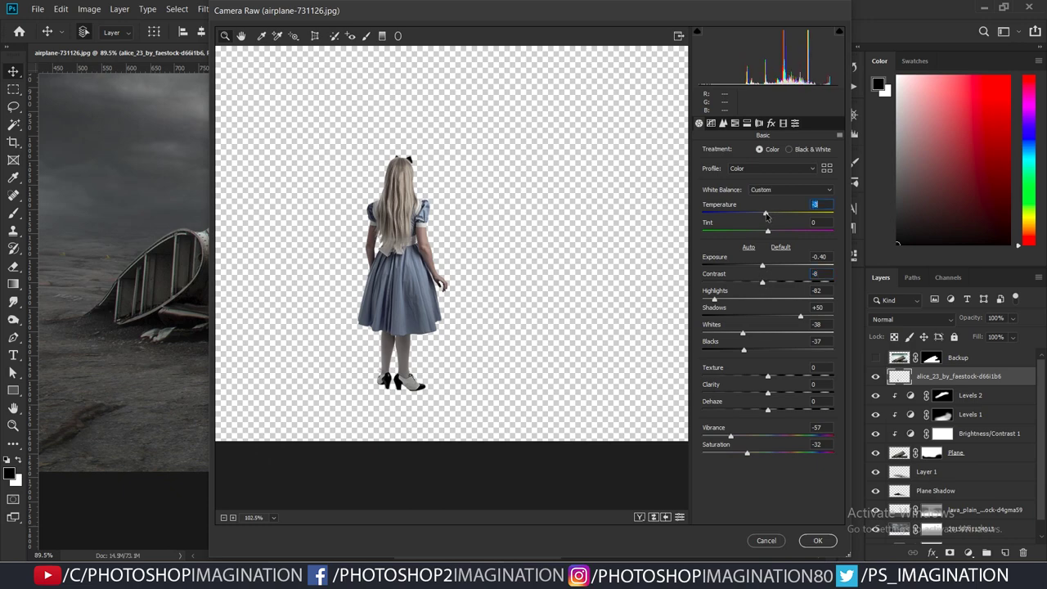
{"action": "left_click", "coordinate": [821, 543]}
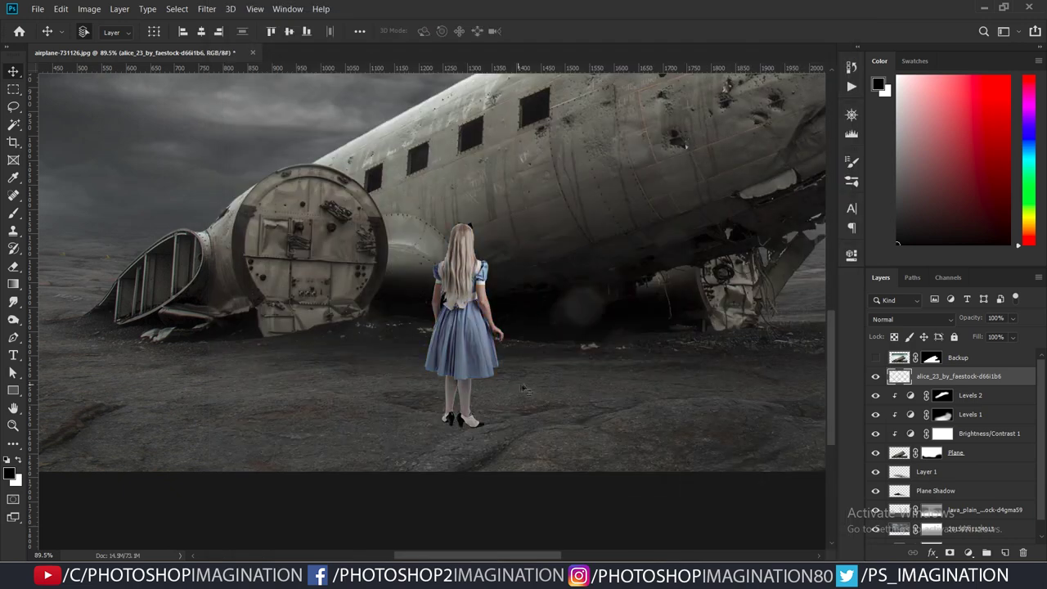
- Clip a Levels adjustment to the girl with output white 209 and inputs 5 / 0.94 / 245
{"action": "scroll", "coordinate": [472, 360], "scroll_direction": "down", "scroll_amount": 5}
{"action": "scroll", "coordinate": [473, 360], "scroll_direction": "up", "scroll_amount": 7}
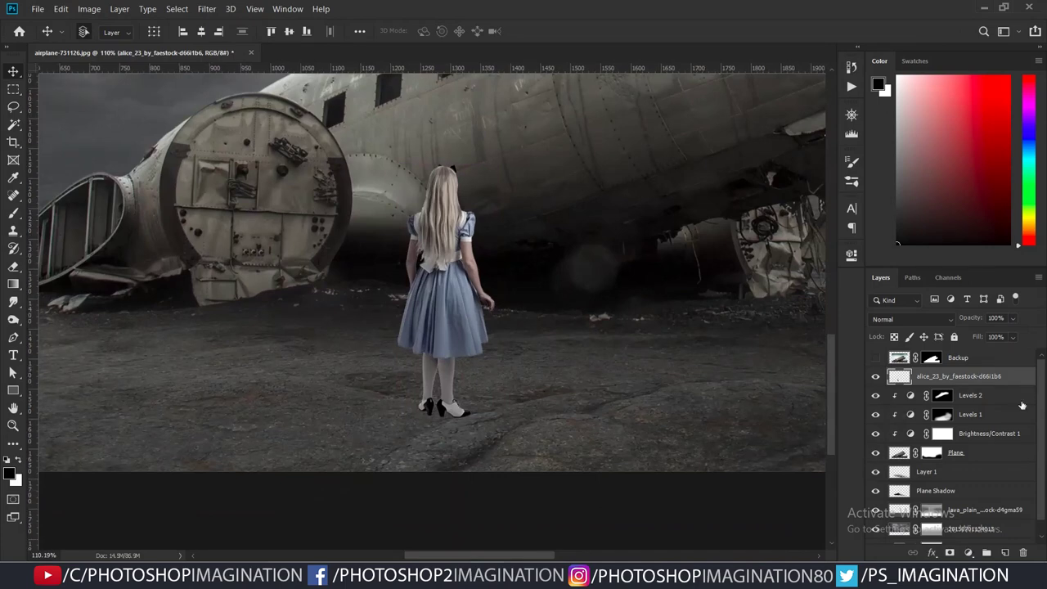
{"action": "left_click", "coordinate": [968, 554]}
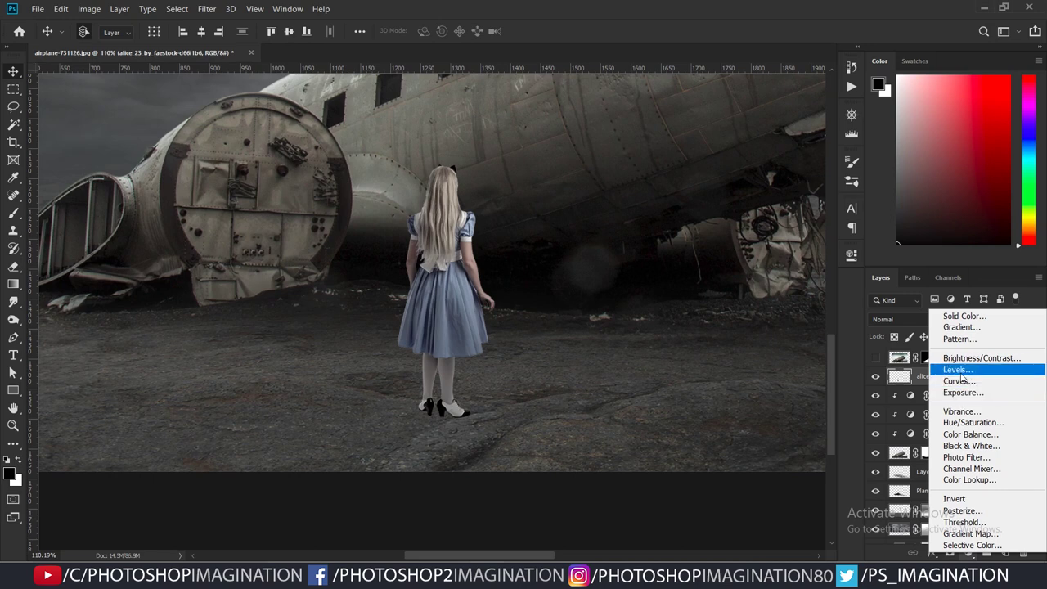
{"action": "left_click", "coordinate": [955, 370]}
{"action": "left_click", "coordinate": [734, 542]}
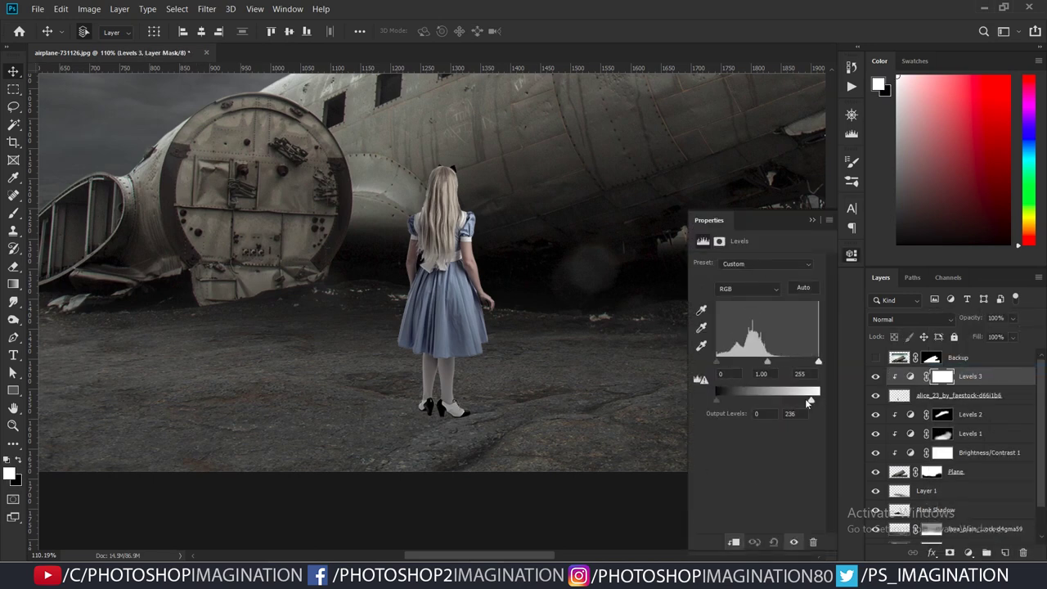
{"action": "left_click_drag", "start_coordinate": [808, 402], "coordinate": [783, 402]}
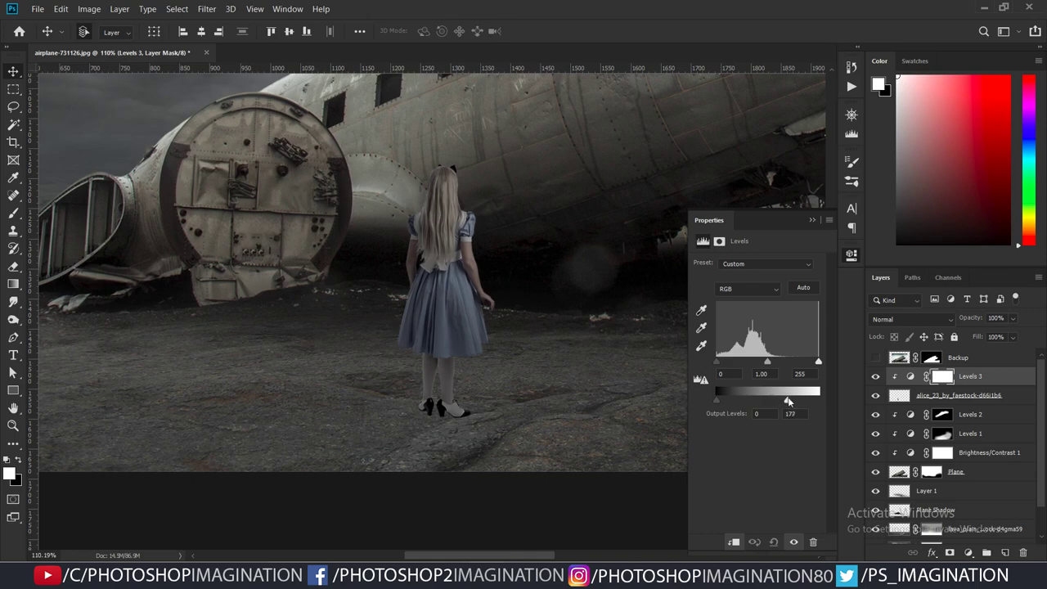
{"action": "left_click_drag", "start_coordinate": [788, 401], "coordinate": [799, 401]}
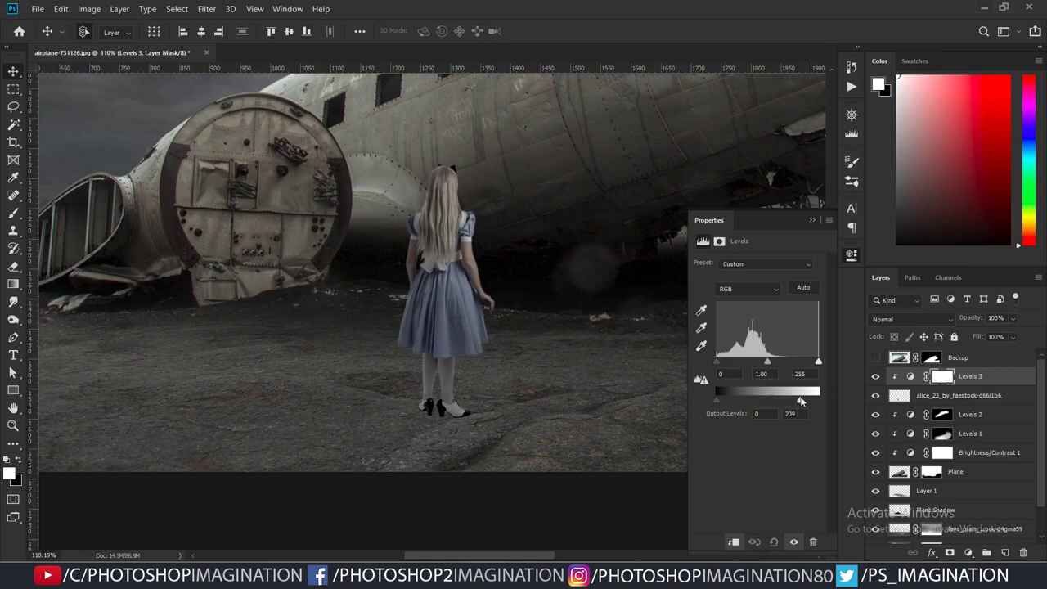
{"action": "scroll", "coordinate": [410, 418], "scroll_direction": "down", "scroll_amount": 3}
{"action": "scroll", "coordinate": [410, 418], "scroll_direction": "down", "scroll_amount": 3}
{"action": "scroll", "coordinate": [411, 418], "scroll_direction": "up", "scroll_amount": 1}
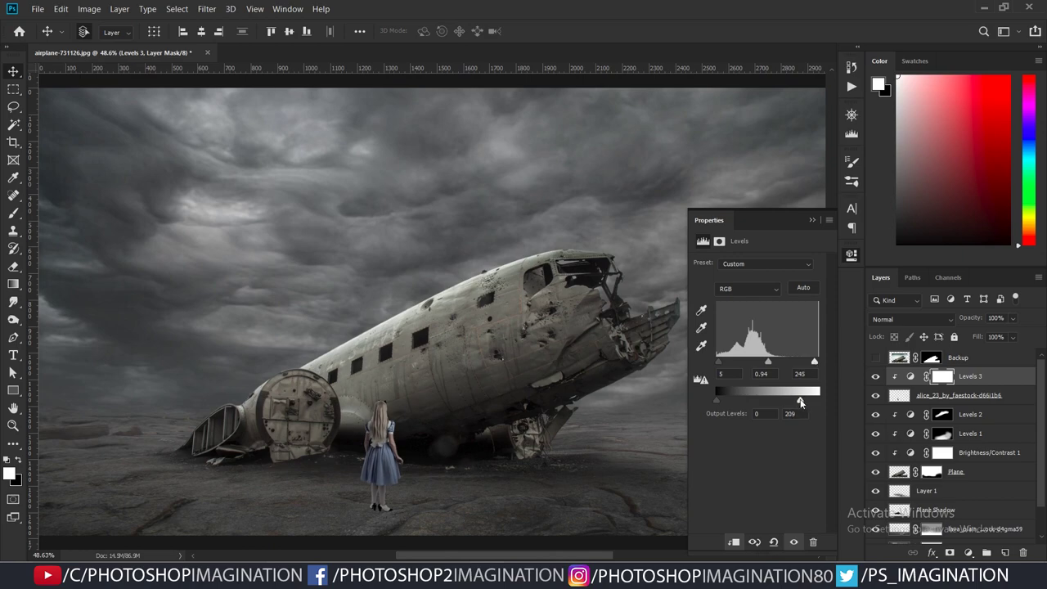
{"action": "left_click", "coordinate": [812, 220]}
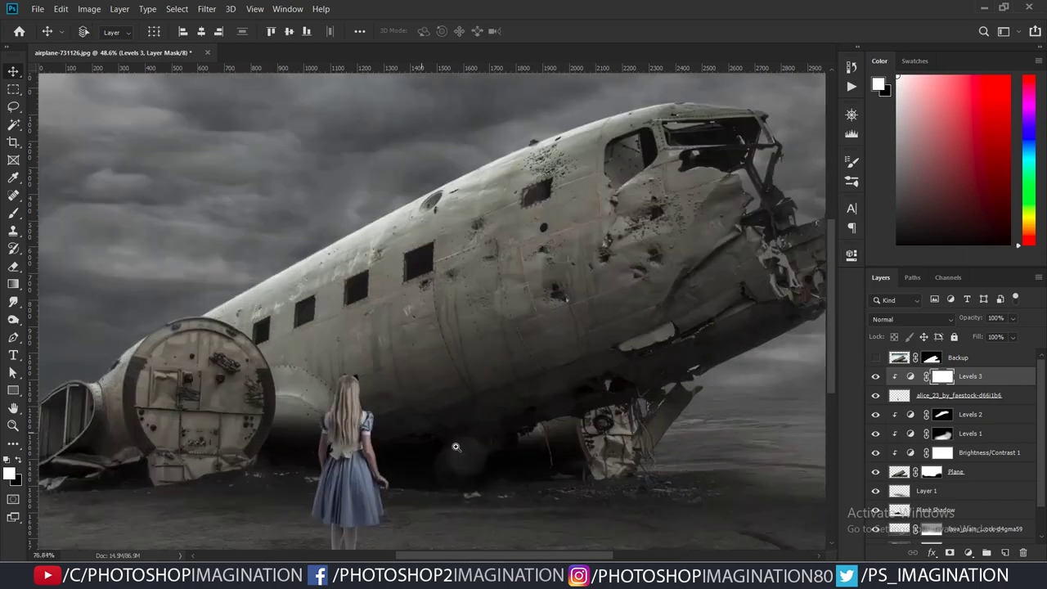
{"action": "scroll", "coordinate": [310, 491], "scroll_direction": "up", "scroll_amount": 5}
- Add a Brightness/Contrast adjustment clipped to the girl with lowered brightness
{"action": "left_click", "coordinate": [969, 553]}
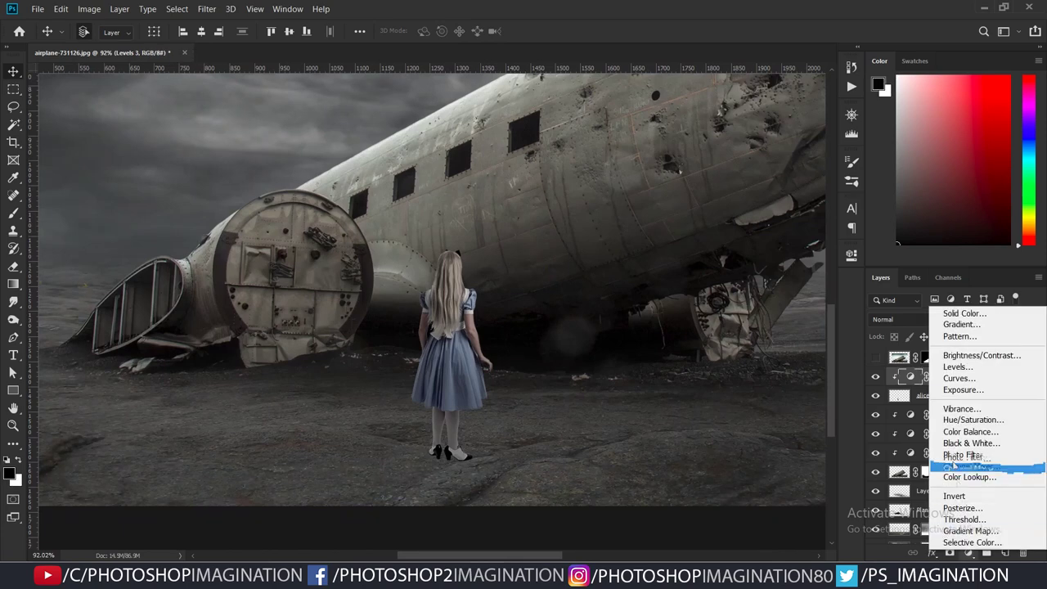
{"action": "left_click", "coordinate": [965, 358]}
{"action": "left_click", "coordinate": [733, 543]}
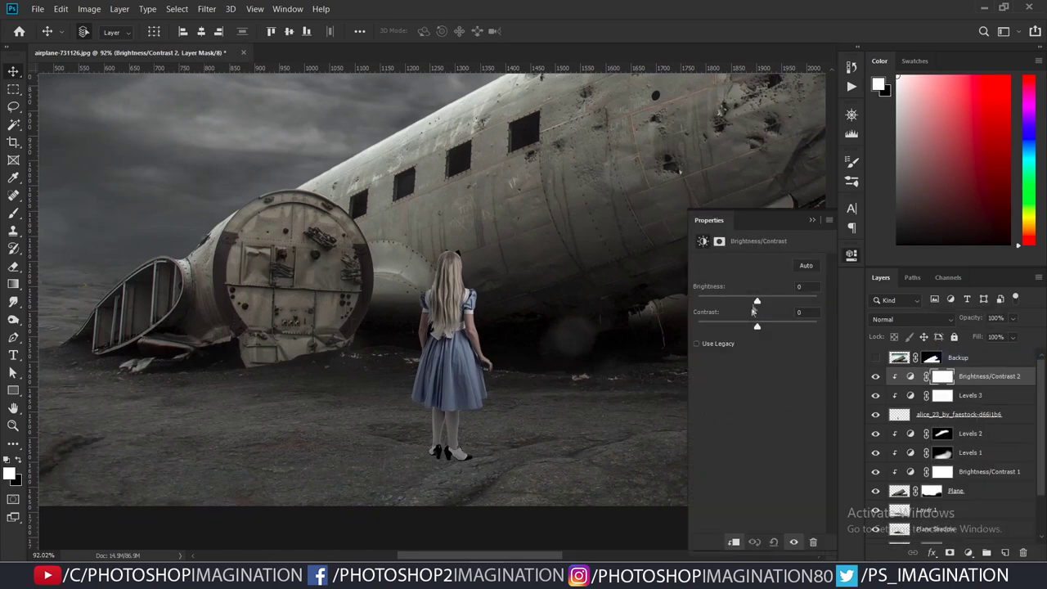
{"action": "left_click_drag", "start_coordinate": [756, 301], "coordinate": [737, 302]}
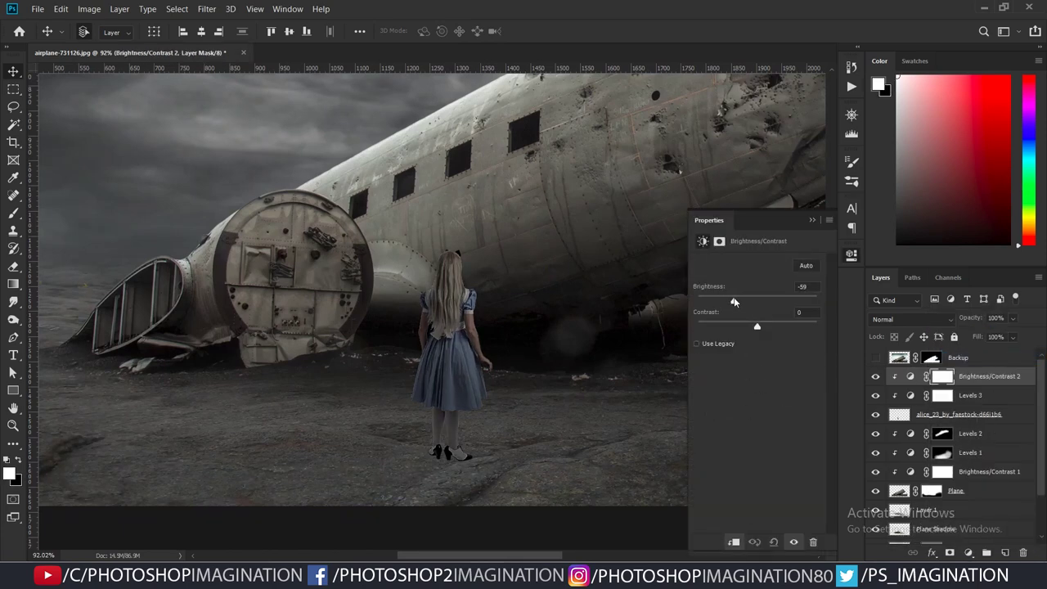
{"action": "left_click", "coordinate": [812, 220]}
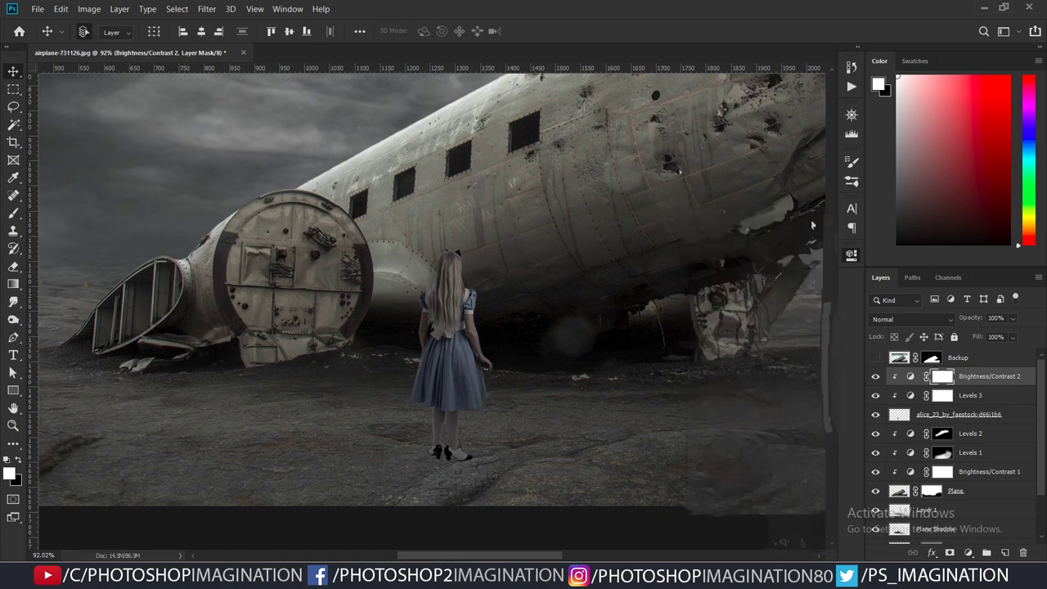
- Invert the adjustment mask and paint the darkening onto the girl's dress
{"action": "key", "text": "ctrl+i"}
{"action": "key", "text": "ctrl+plus"}
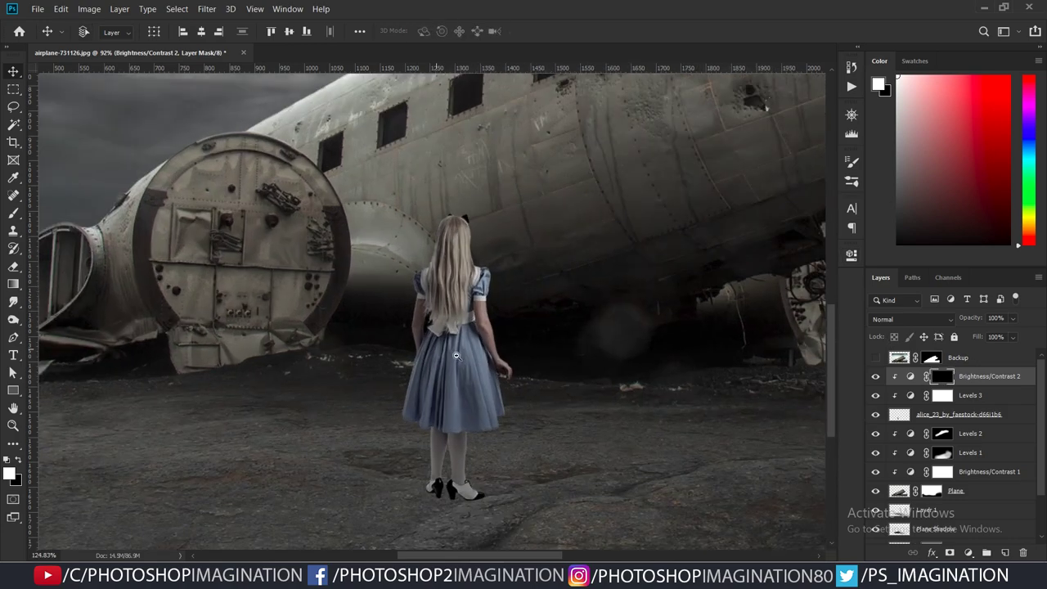
{"action": "key", "text": "b"}
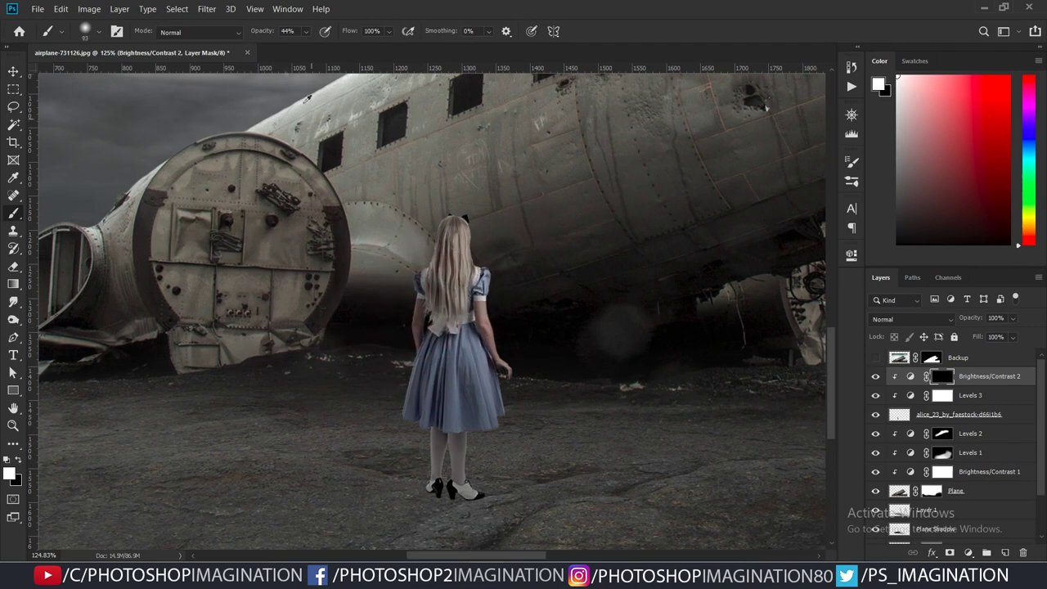
{"action": "key", "text": "0"}
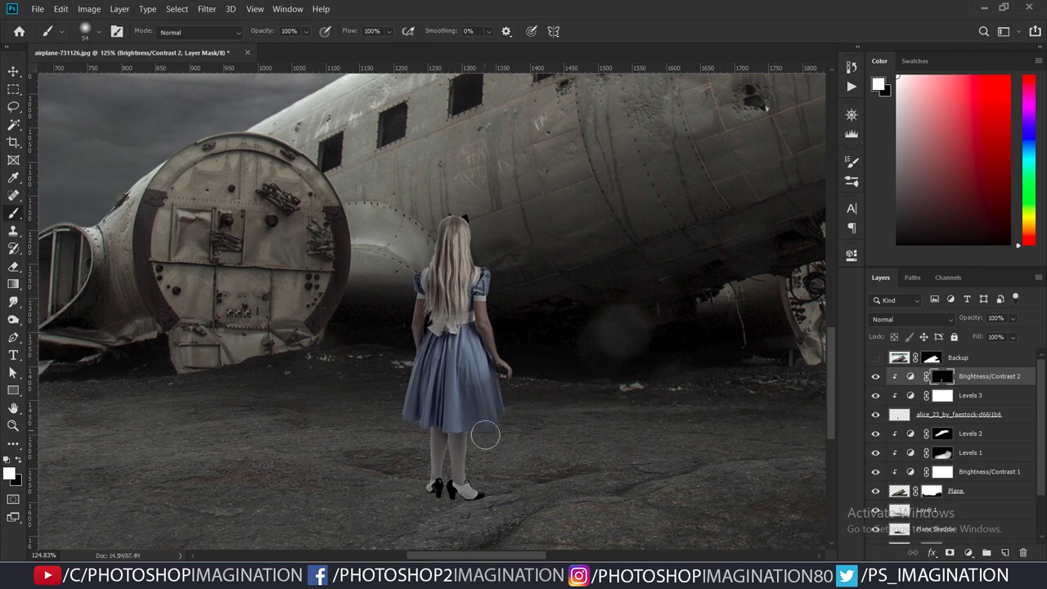
{"action": "left_click_drag", "start_coordinate": [484, 430], "coordinate": [456, 319]}
{"action": "right_click", "coordinate": [485, 372], "text": "alt"}
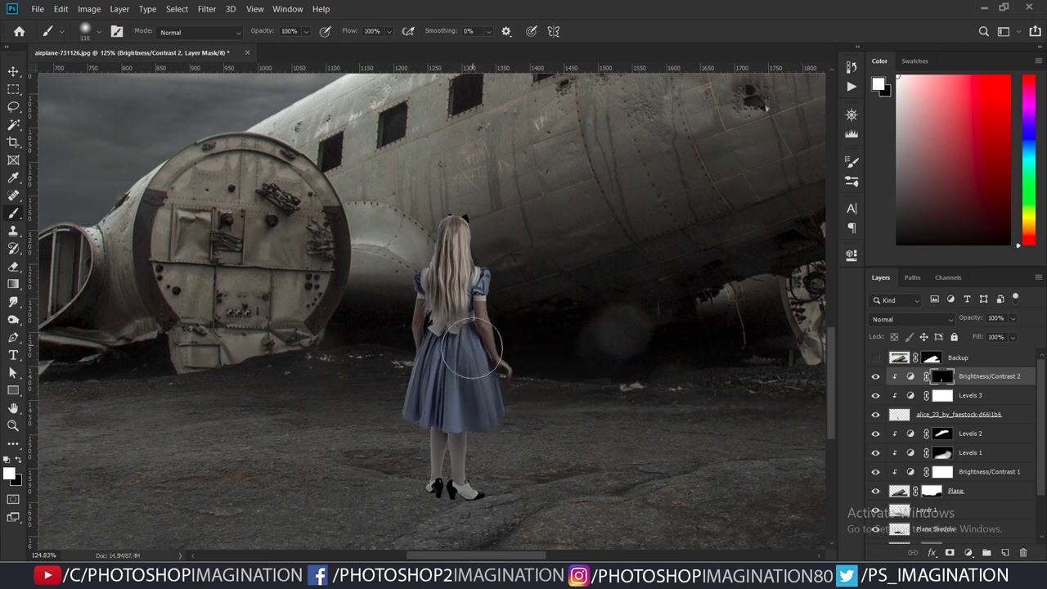
{"action": "right_click", "coordinate": [445, 466], "text": "alt"}
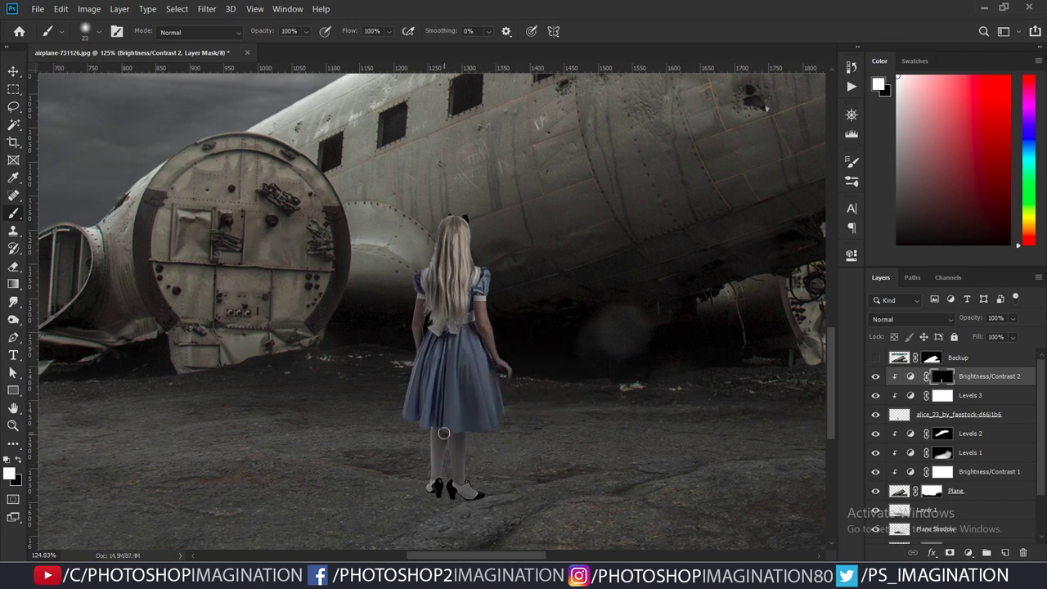
{"action": "key", "text": "bracketright"}
{"action": "key", "text": "bracketright"}
{"action": "key", "text": "bracketright"}
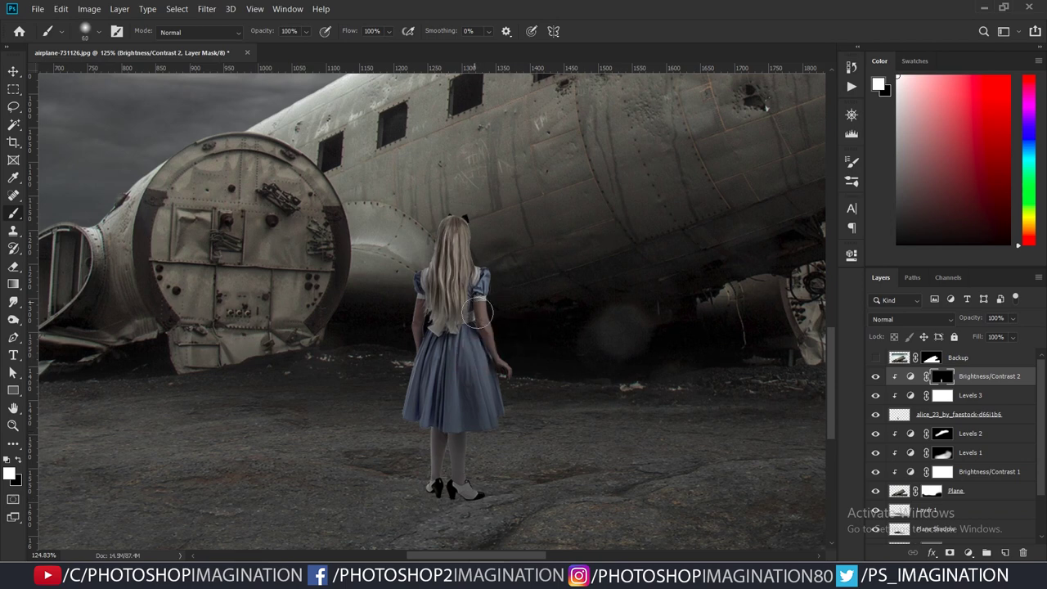
{"action": "right_click", "coordinate": [463, 370], "text": "alt"}
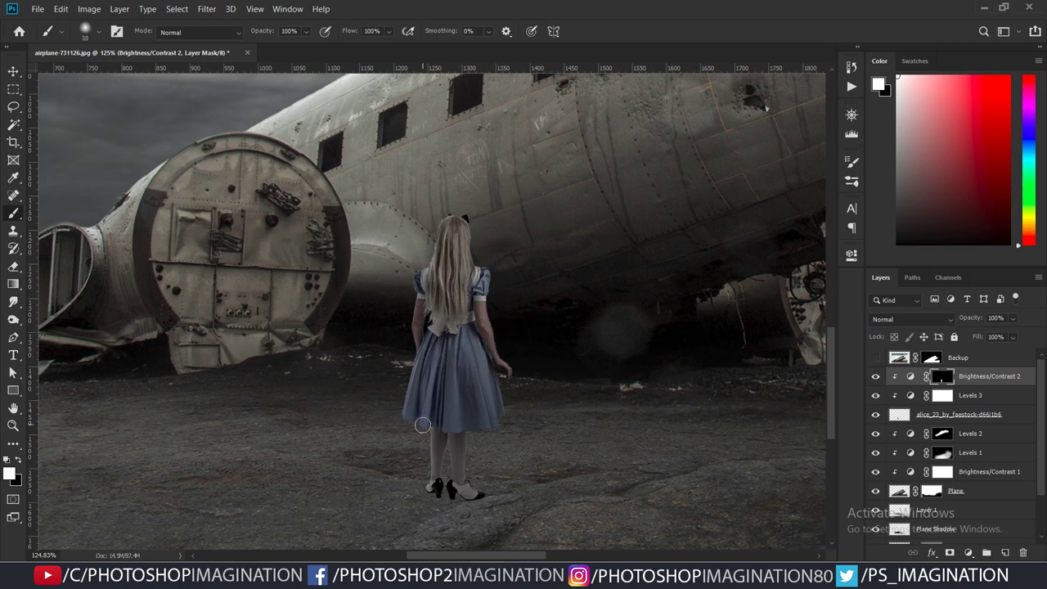
{"action": "right_click", "coordinate": [493, 435], "text": "alt"}
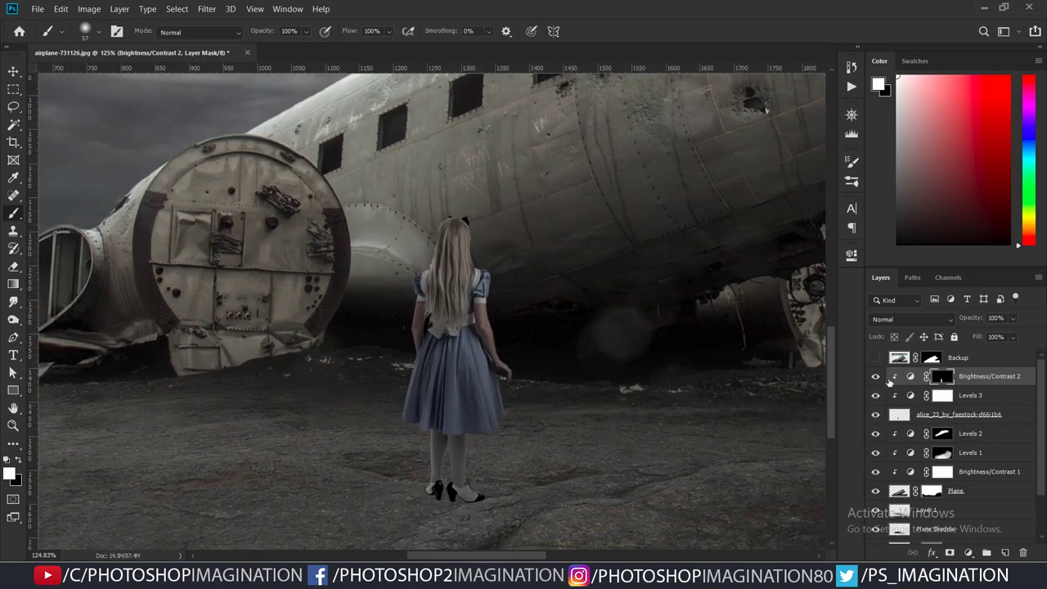
- Compare Brightness/Contrast 2 on and off, set black as foreground, and reselect that layer
{"action": "left_click", "coordinate": [875, 376]}
{"action": "left_click", "coordinate": [875, 376]}
{"action": "key", "text": "x"}
{"action": "right_click", "coordinate": [434, 306], "text": "alt"}
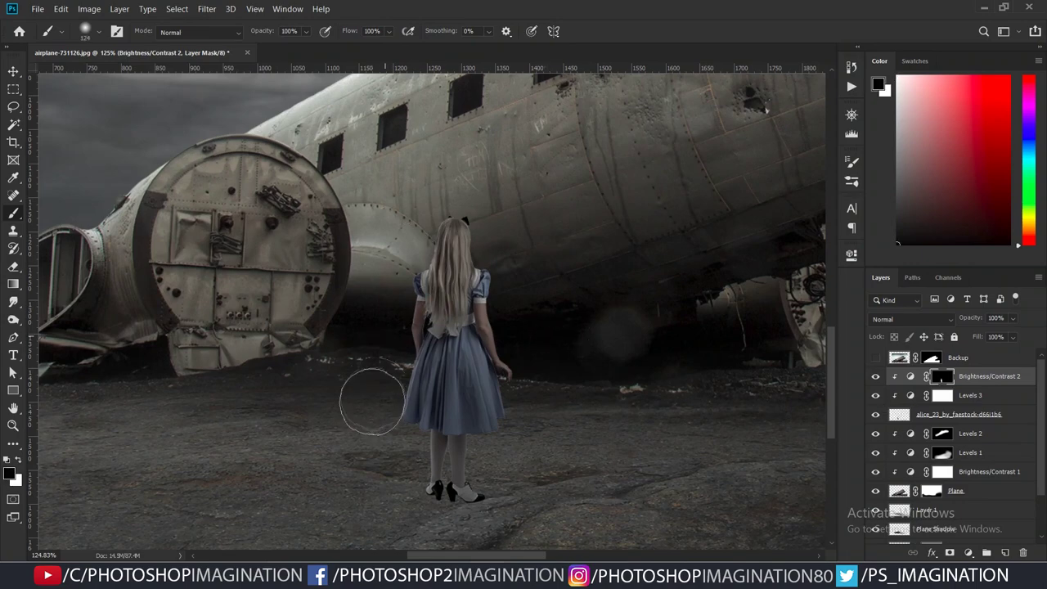
{"action": "scroll", "coordinate": [491, 363], "scroll_direction": "down", "scroll_amount": 2}
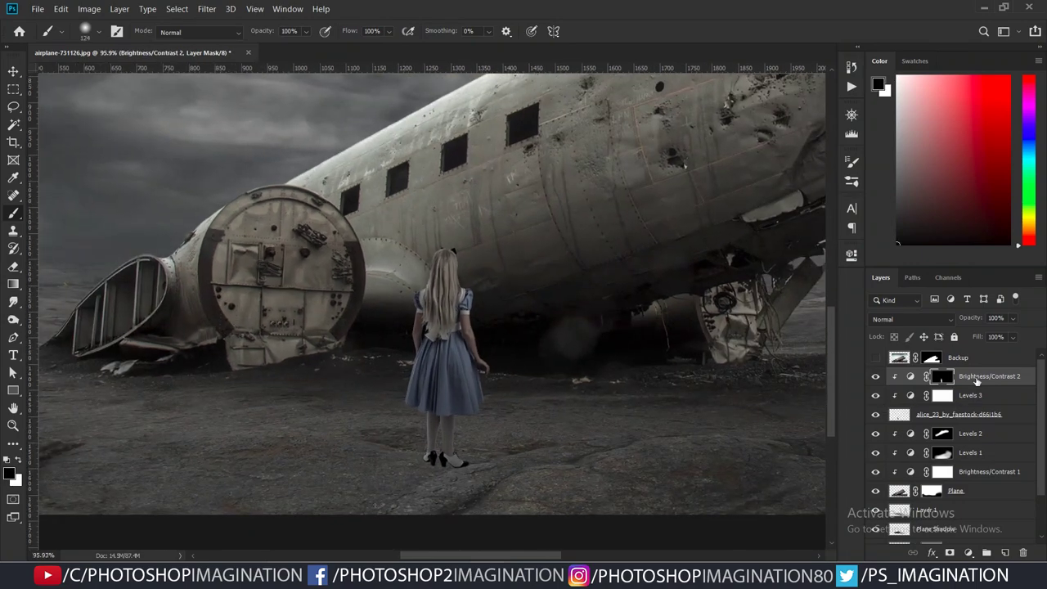
{"action": "left_click", "coordinate": [911, 376]}
{"action": "left_click", "coordinate": [968, 553]}
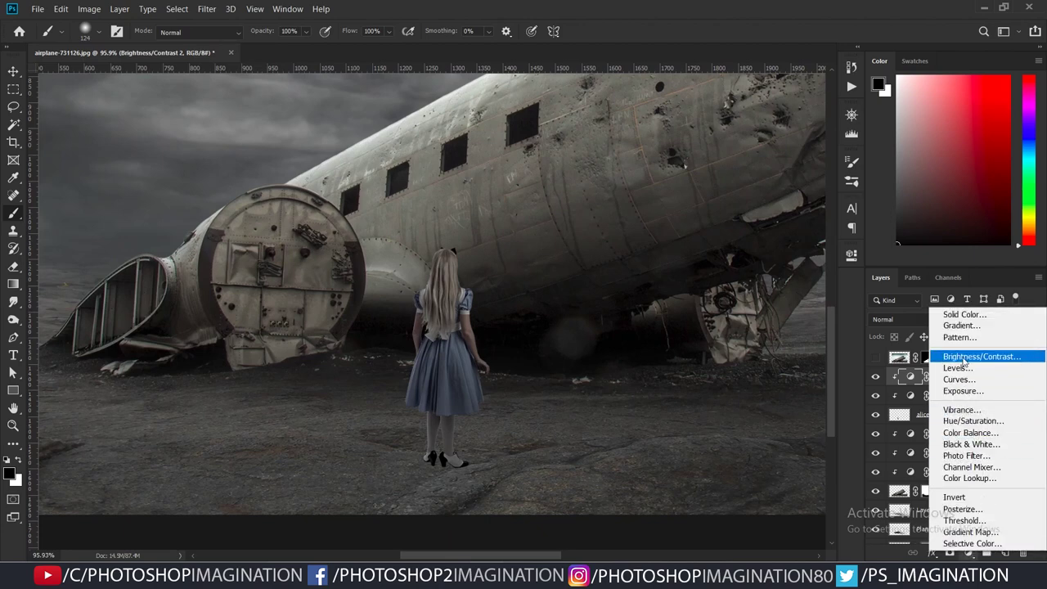
- Add a Brightness/Contrast 3 adjustment with Brightness 74 and an inverted, hidden mask
{"action": "left_click", "coordinate": [977, 354]}
{"action": "left_click_drag", "start_coordinate": [758, 301], "coordinate": [786, 303]}
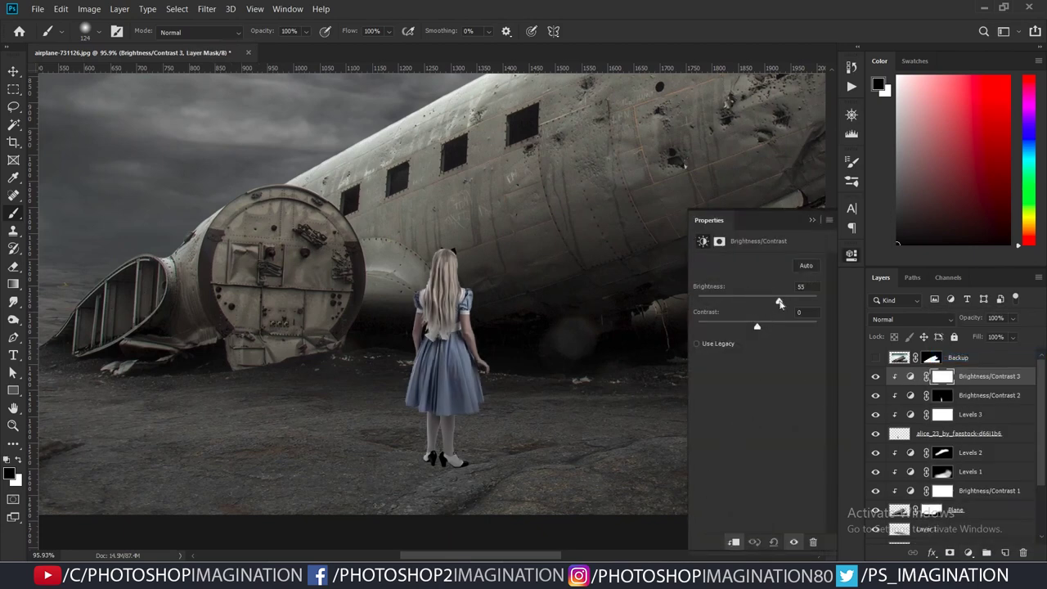
{"action": "left_click", "coordinate": [811, 221]}
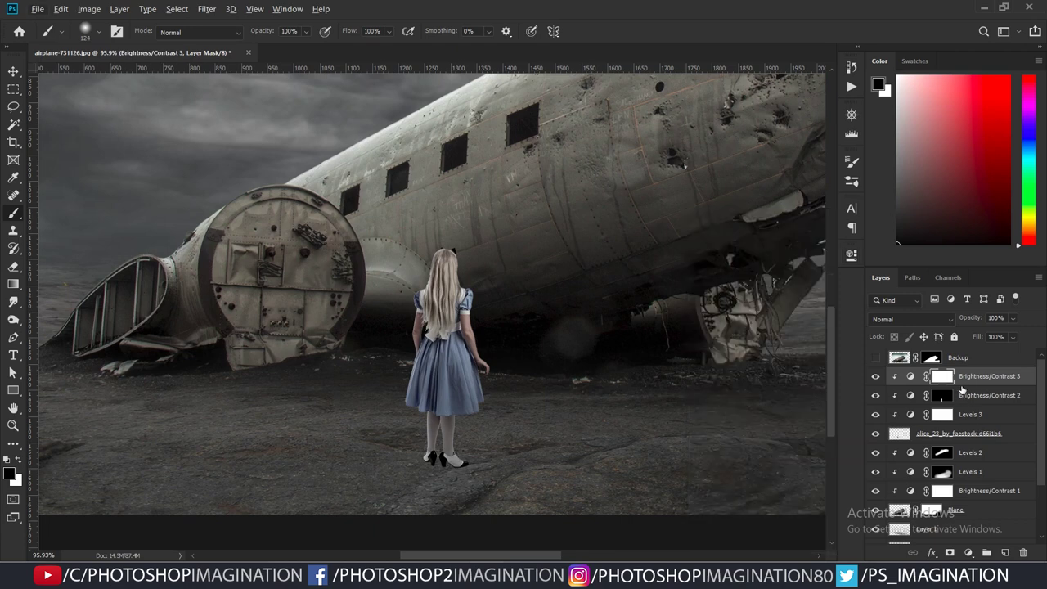
{"action": "key", "text": "ctrl+i"}
- Paint white with a small brush along the girl's edges for a faint rim light
{"action": "key", "text": "x"}
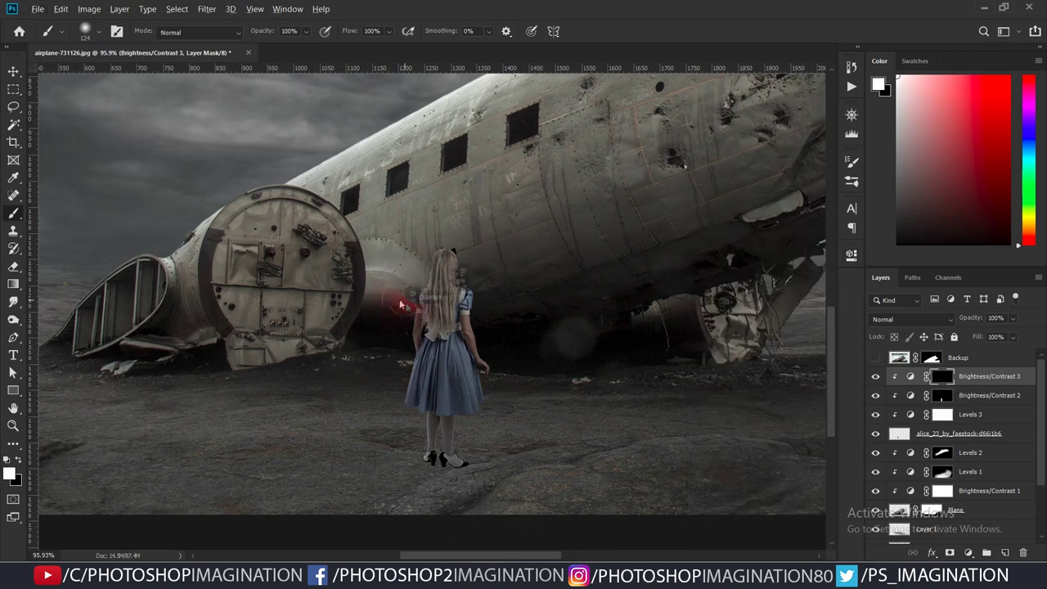
{"action": "left_click_drag", "start_coordinate": [415, 258], "coordinate": [401, 258]}
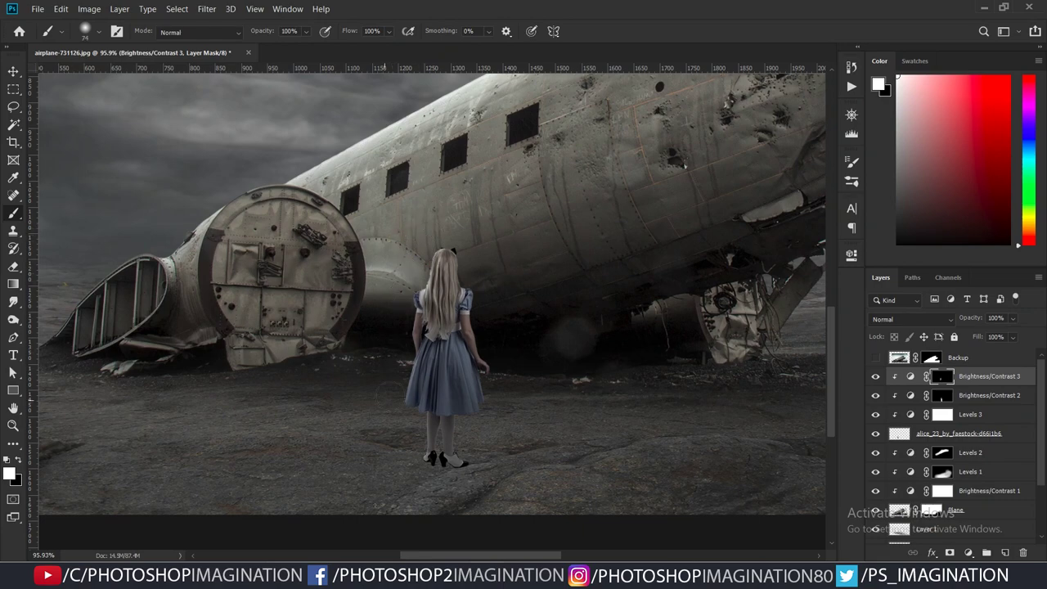
{"action": "scroll", "coordinate": [400, 324], "scroll_direction": "up", "scroll_amount": 3}
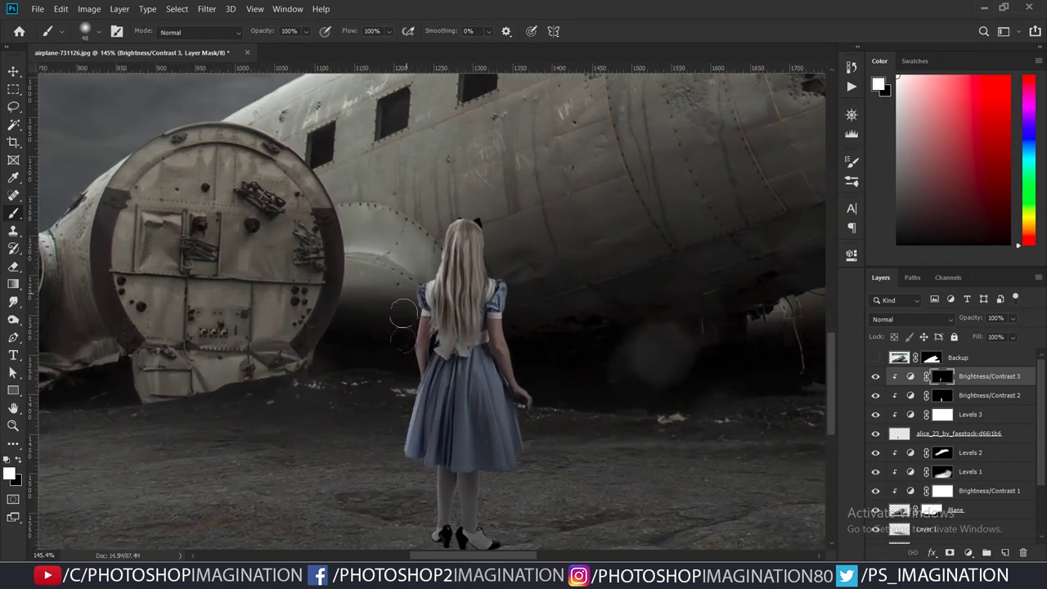
{"action": "left_click_drag", "start_coordinate": [425, 479], "coordinate": [409, 479]}
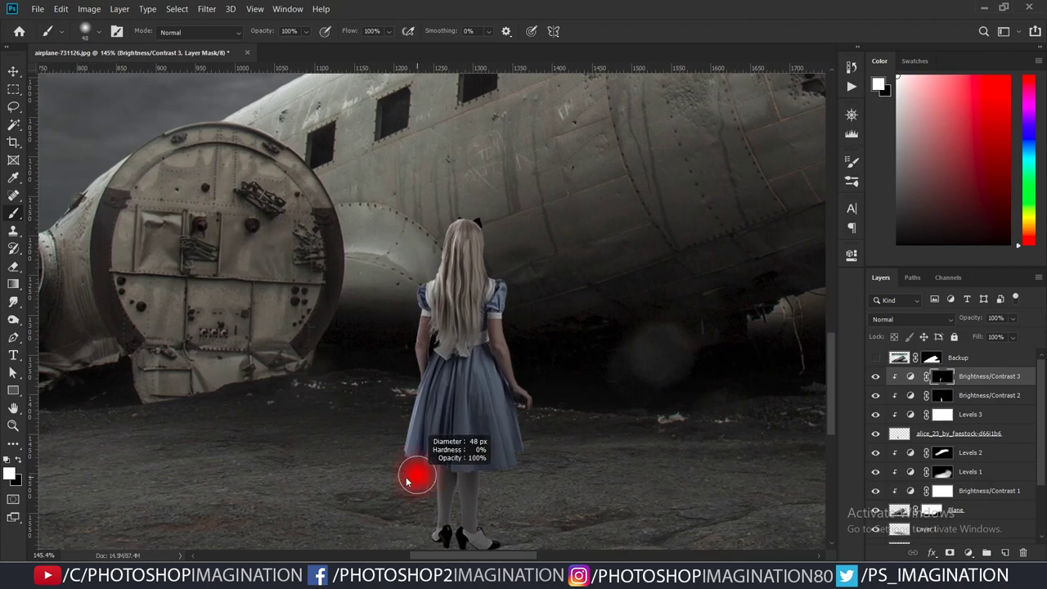
{"action": "scroll", "coordinate": [415, 483], "scroll_direction": "up", "scroll_amount": 3}
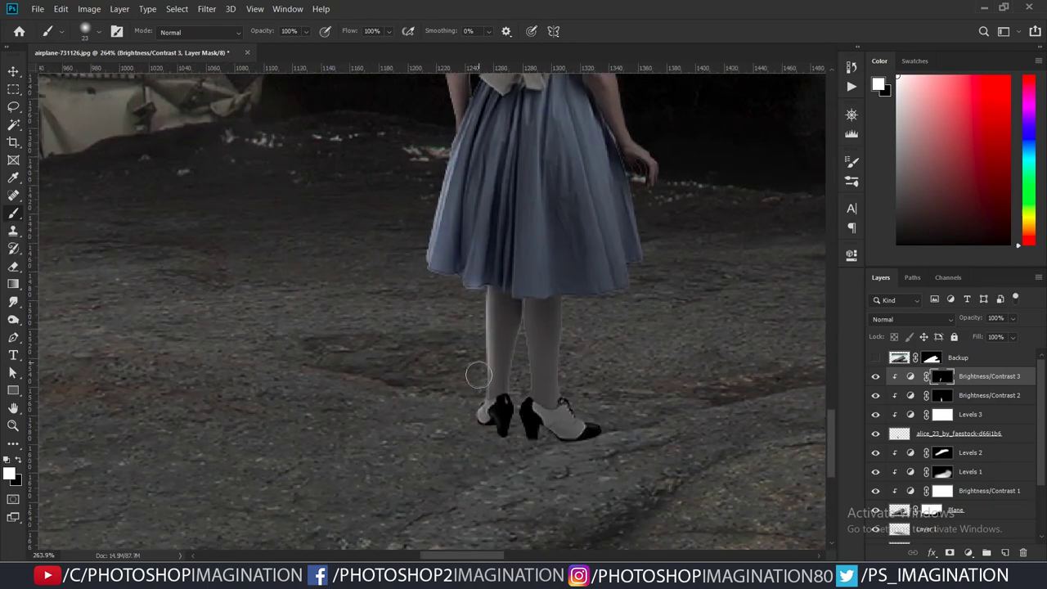
{"action": "left_click_drag", "start_coordinate": [479, 369], "coordinate": [484, 422]}
{"action": "key", "text": "x"}
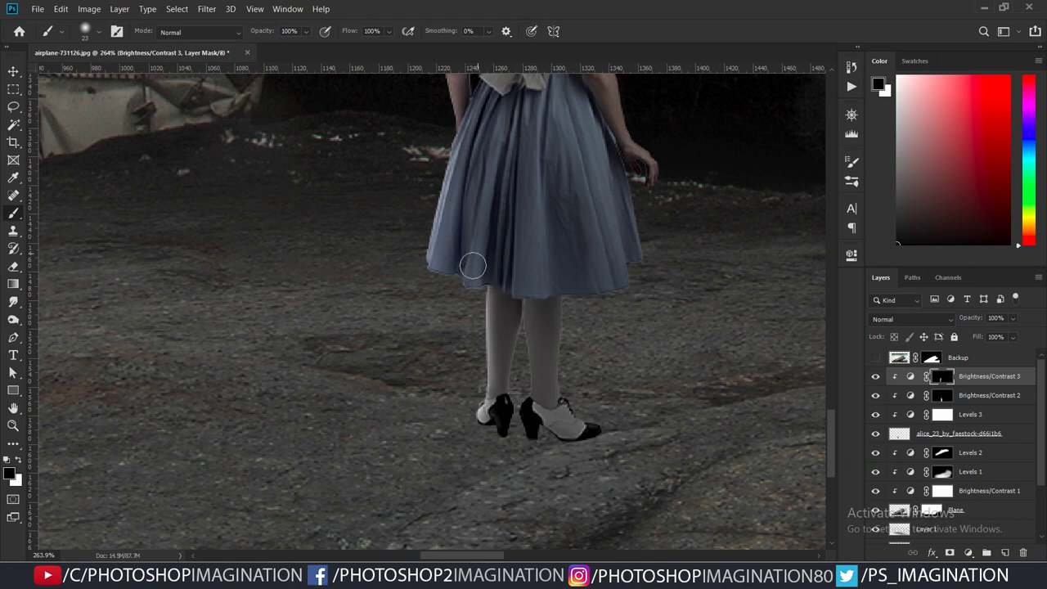
{"action": "key", "text": "x"}
{"action": "scroll", "coordinate": [462, 406], "scroll_direction": "down", "scroll_amount": 1}
{"action": "scroll", "coordinate": [463, 407], "scroll_direction": "down", "scroll_amount": 3}
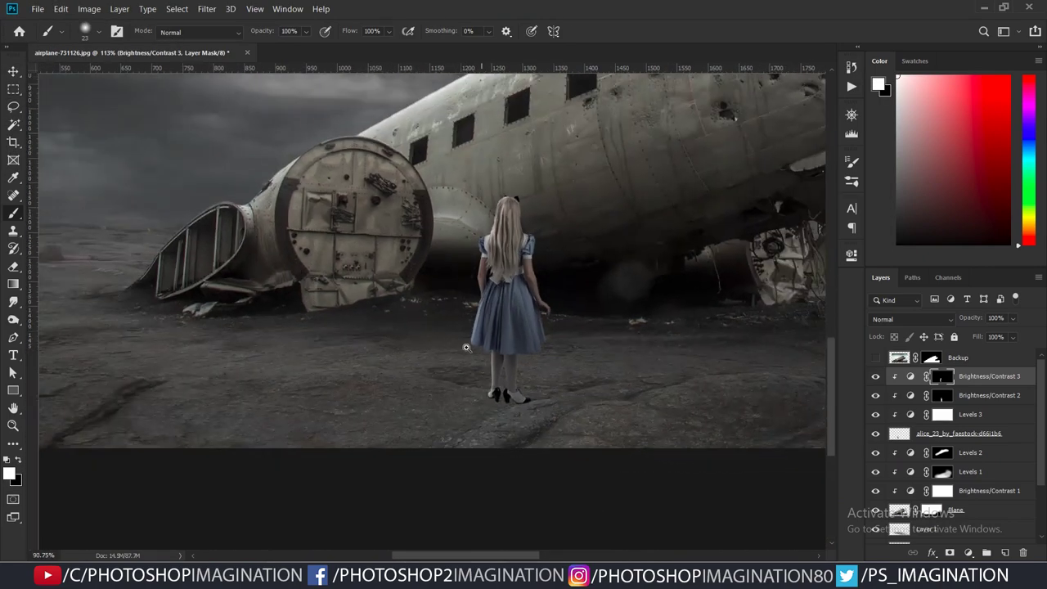
{"action": "scroll", "coordinate": [507, 360], "scroll_direction": "up", "scroll_amount": 1}
{"action": "scroll", "coordinate": [540, 340], "scroll_direction": "up", "scroll_amount": 2}
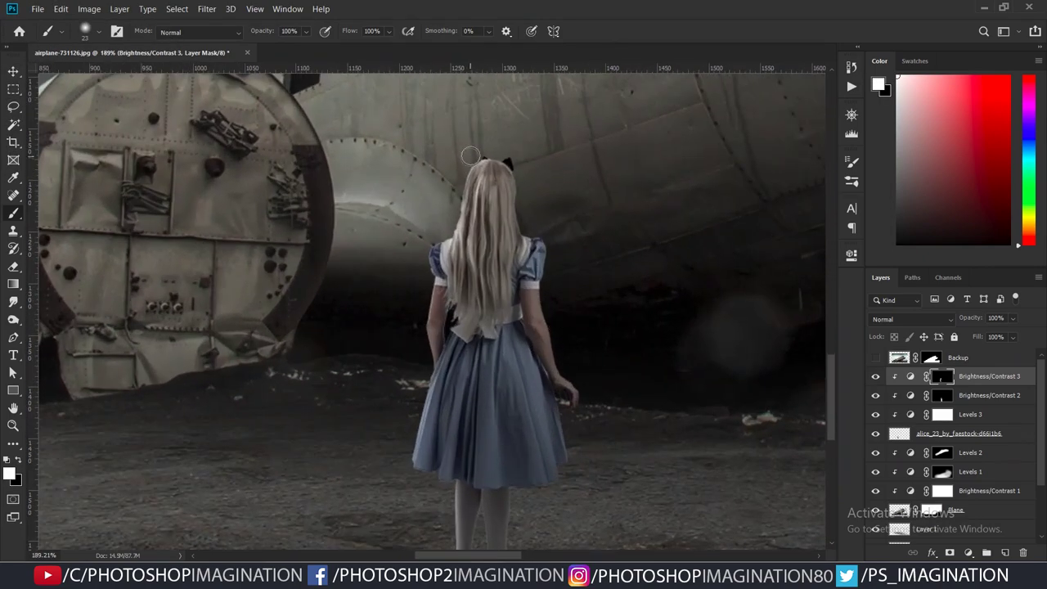
{"action": "scroll", "coordinate": [432, 363], "scroll_direction": "down", "scroll_amount": 3}
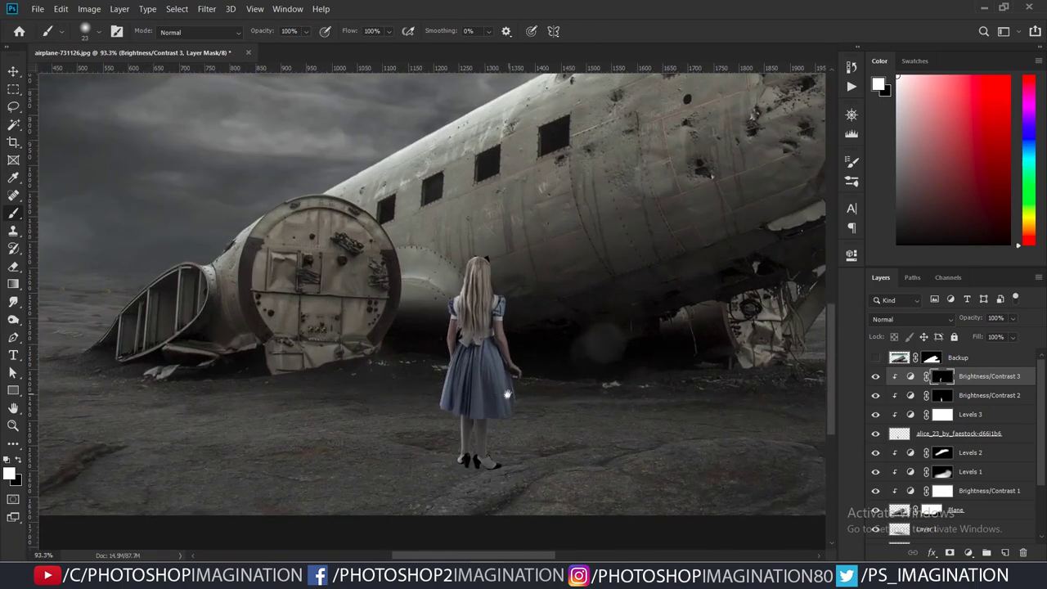
{"action": "scroll", "coordinate": [502, 393], "scroll_direction": "up", "scroll_amount": 1}
- Duplicate the girl's layer, clip the adjustments to the copy, and rename the original Shadow
{"action": "left_click", "coordinate": [981, 433]}
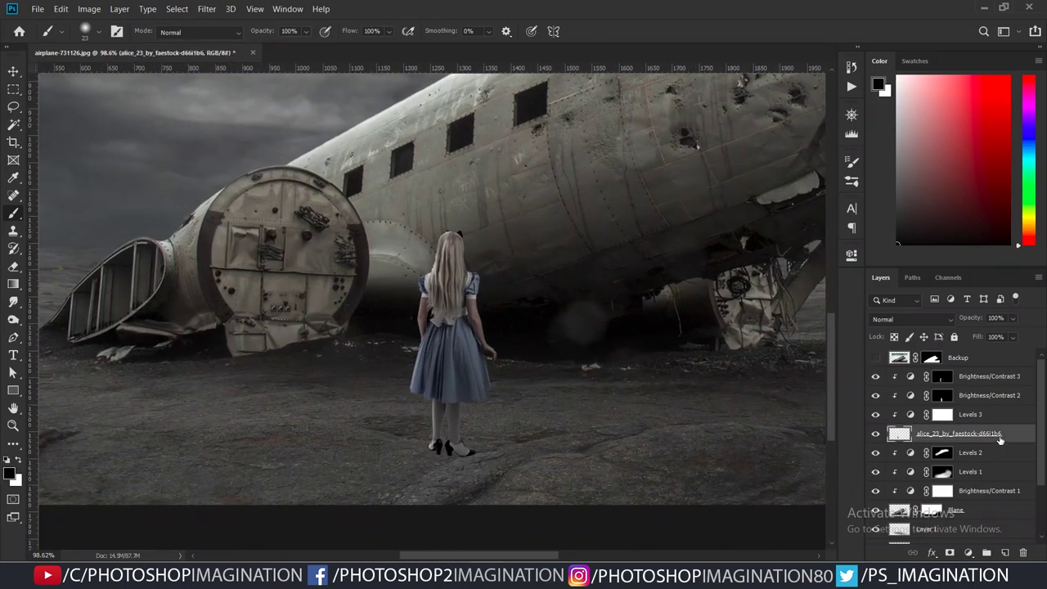
{"action": "key", "text": "ctrl+j"}
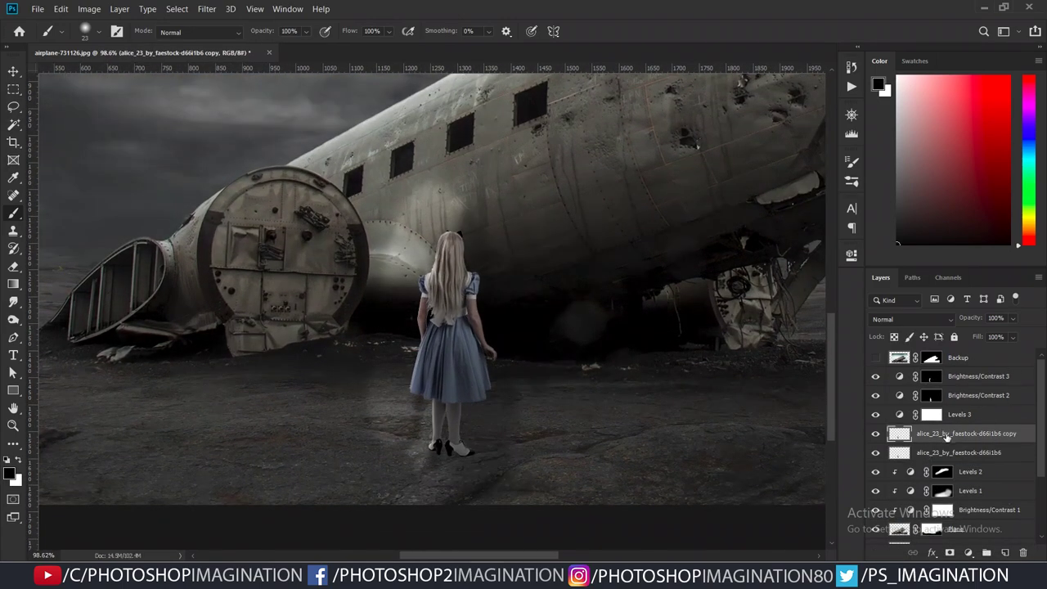
{"action": "key", "text": "ctrl+z"}
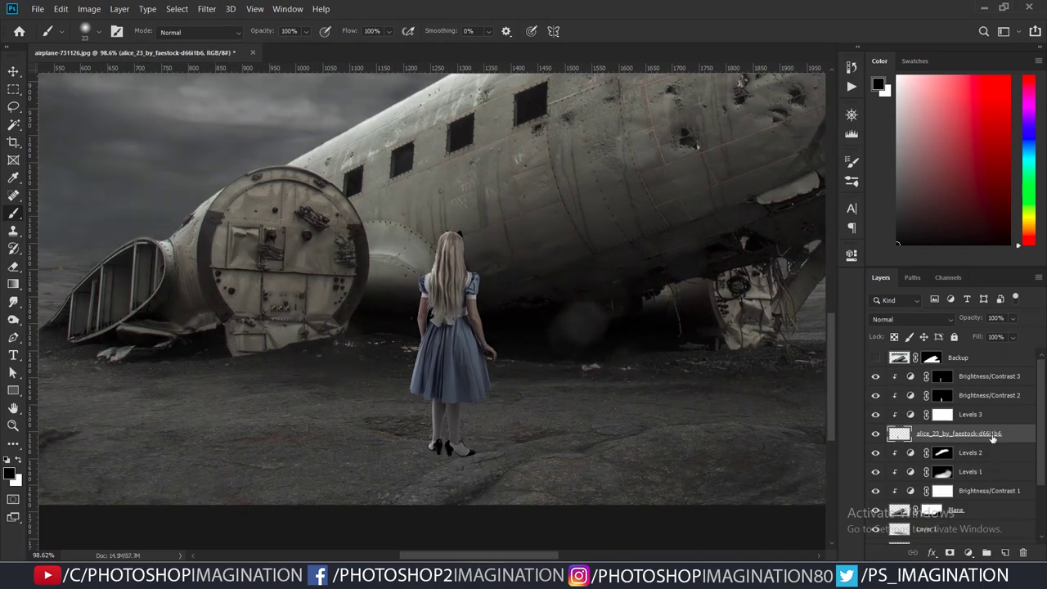
{"action": "key", "text": "ctrl+j"}
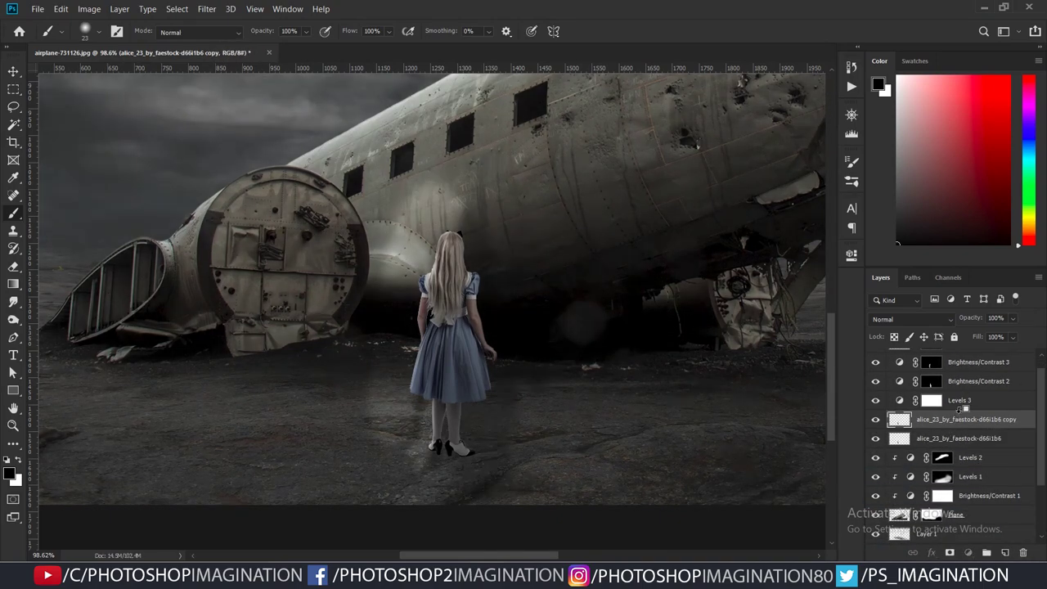
{"action": "left_click", "coordinate": [965, 408], "text": "alt"}
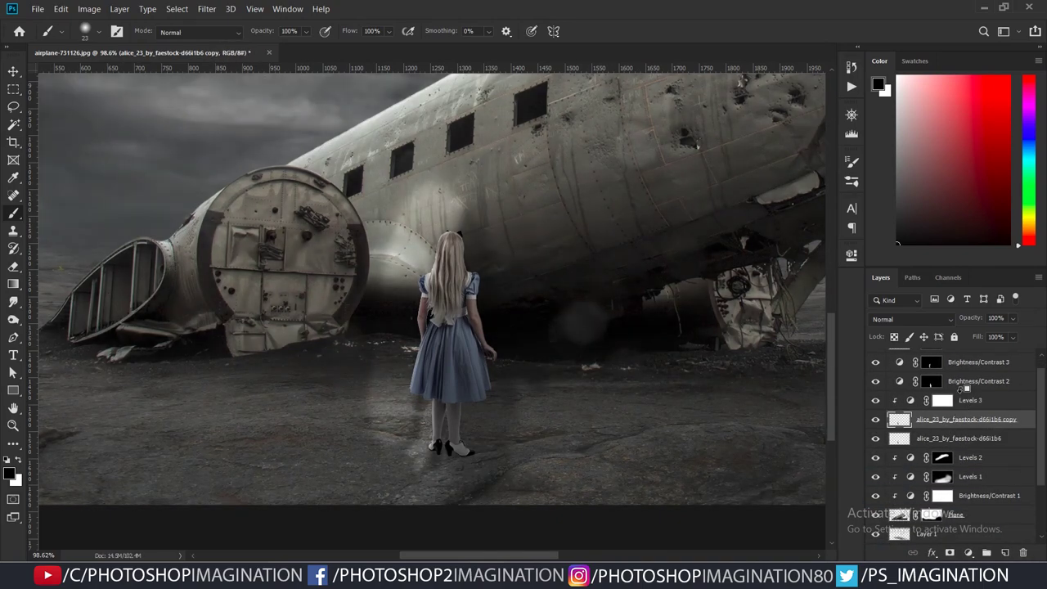
{"action": "double_click", "coordinate": [988, 439]}
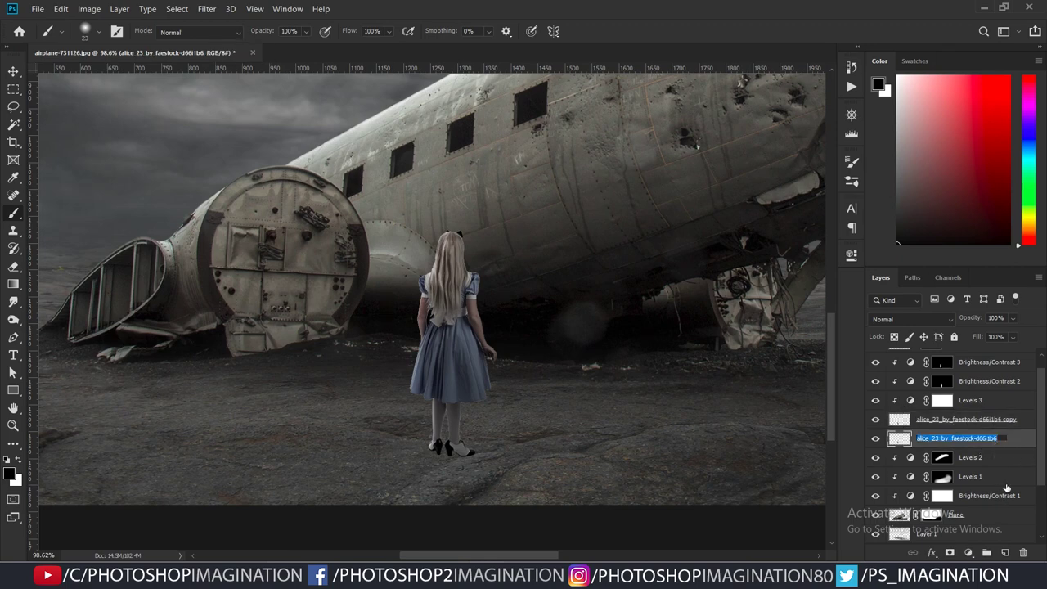
{"action": "type", "text": "Shadow"}
{"action": "key", "text": "Return"}
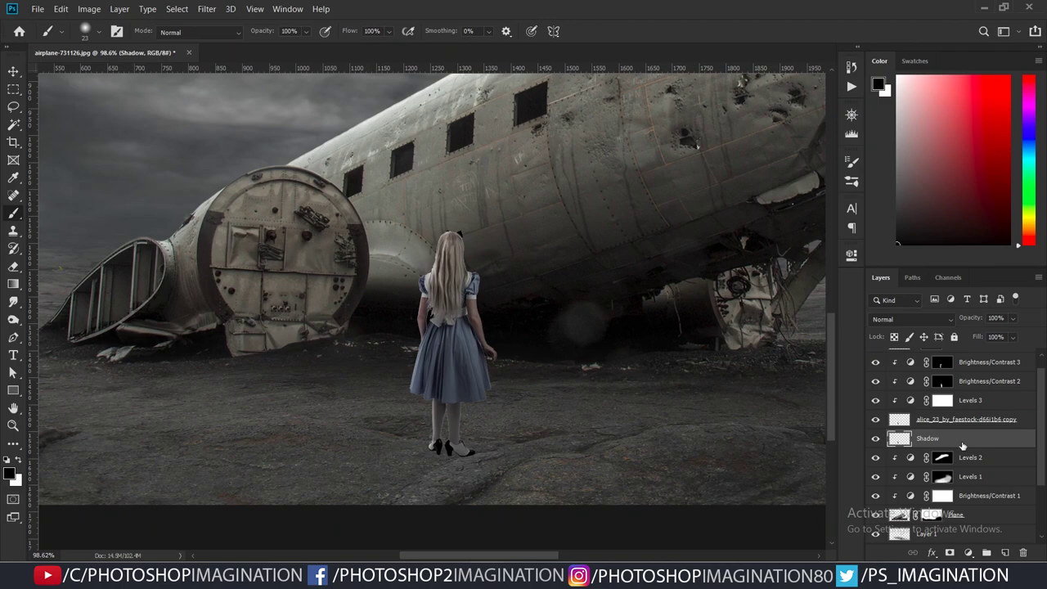
- Turn the Shadow layer black with Hue/Saturation Lightness -100
{"action": "key", "text": "ctrl+u"}
{"action": "left_click_drag", "start_coordinate": [833, 340], "coordinate": [769, 340]}
{"action": "left_click", "coordinate": [987, 203]}
- Skew the Shadow layer flat across the ground so it meets the girl's feet
{"action": "key", "text": "ctrl+t"}
{"action": "scroll", "coordinate": [457, 331], "scroll_direction": "down", "scroll_amount": 2}
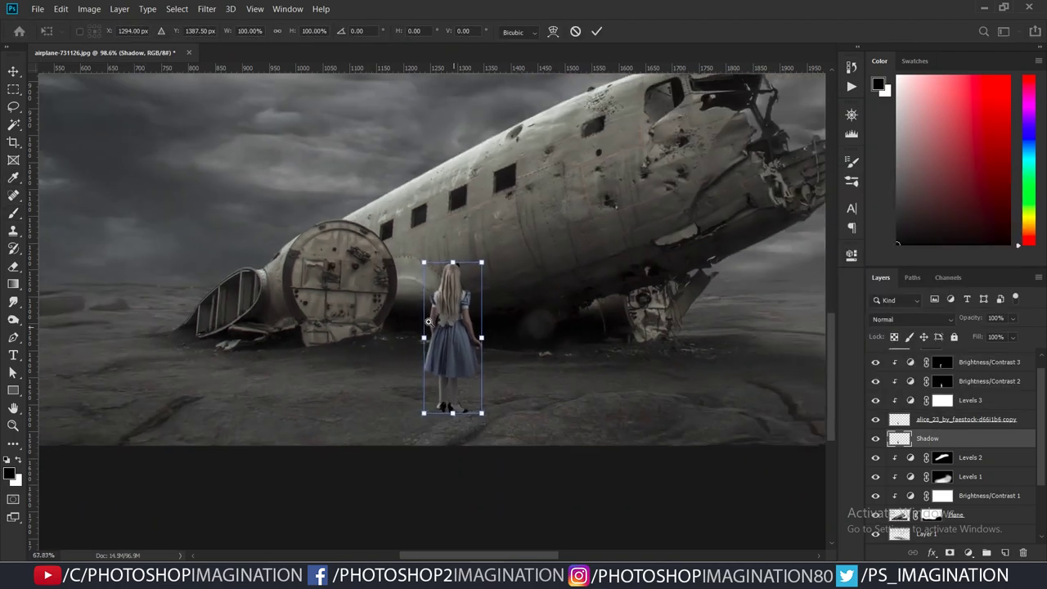
{"action": "mouse_move", "coordinate": [453, 264]}
{"action": "left_mouse_down"}
{"action": "mouse_move", "coordinate": [473, 437]}
{"action": "mouse_move", "coordinate": [504, 449]}
{"action": "left_mouse_up"}
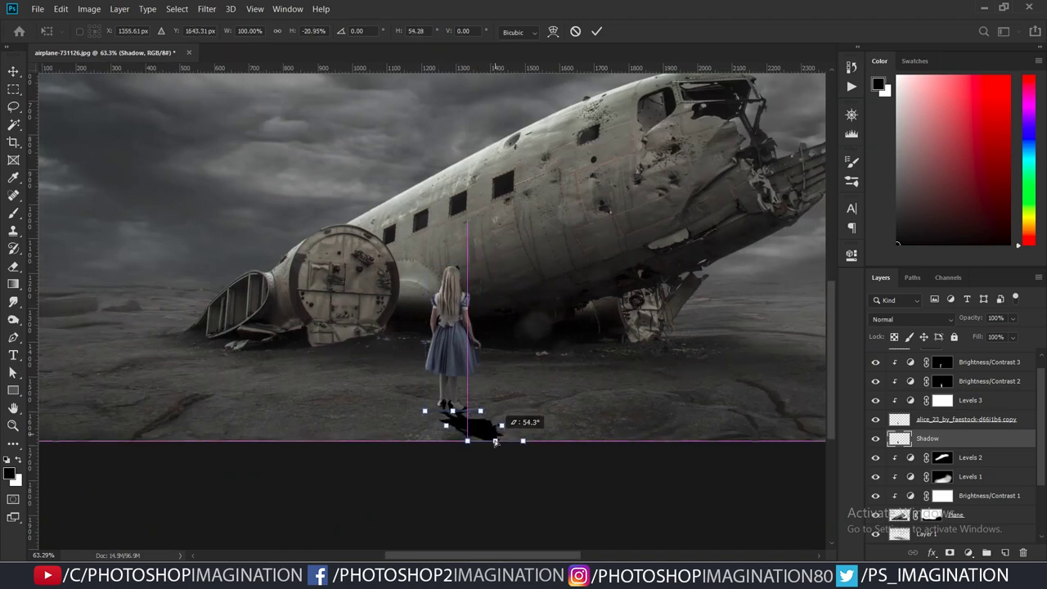
{"action": "scroll", "coordinate": [504, 448], "scroll_direction": "down", "scroll_amount": 2}
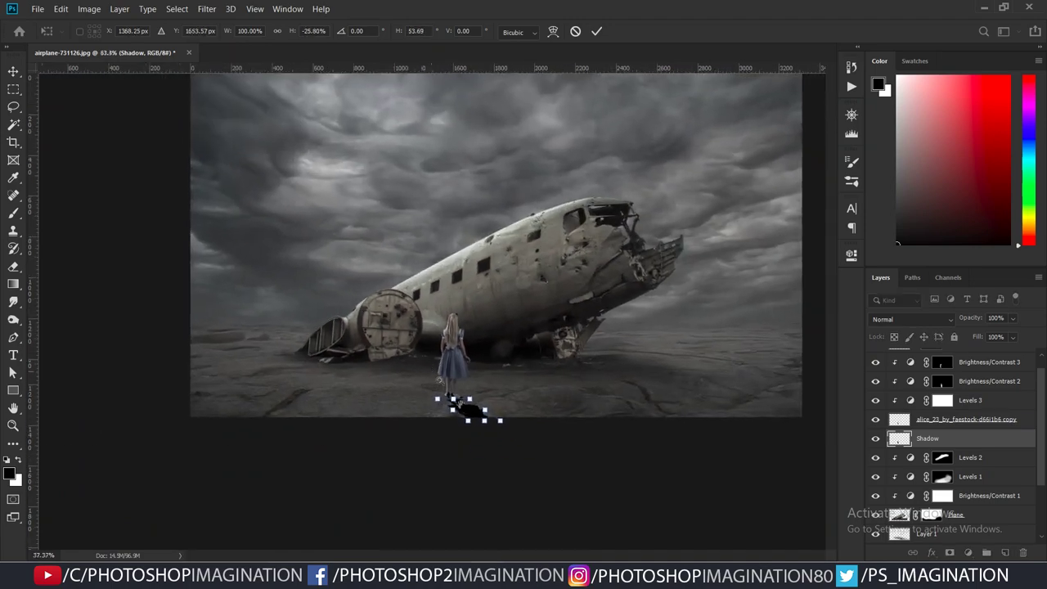
{"action": "scroll", "coordinate": [491, 442], "scroll_direction": "down", "scroll_amount": 2}
{"action": "scroll", "coordinate": [500, 332], "scroll_direction": "up", "scroll_amount": 6}
{"action": "scroll", "coordinate": [500, 332], "scroll_direction": "up", "scroll_amount": 2}
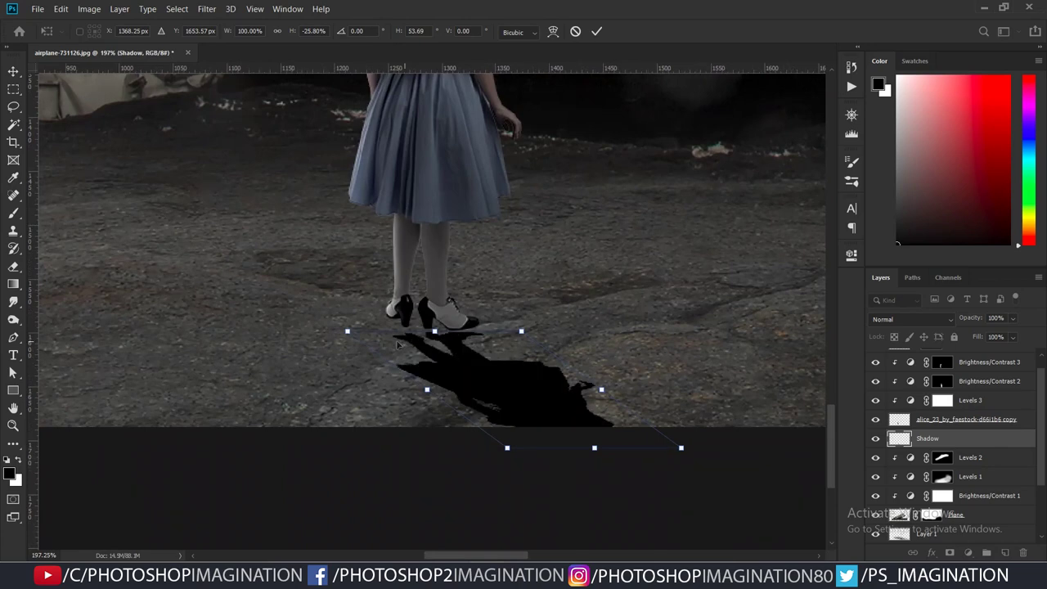
{"action": "left_click_drag", "start_coordinate": [347, 332], "coordinate": [337, 321]}
- Commit the shadow transform and tidy the shadow around the shoes with eraser and brush
{"action": "left_click", "coordinate": [596, 31]}
{"action": "key", "text": "b"}
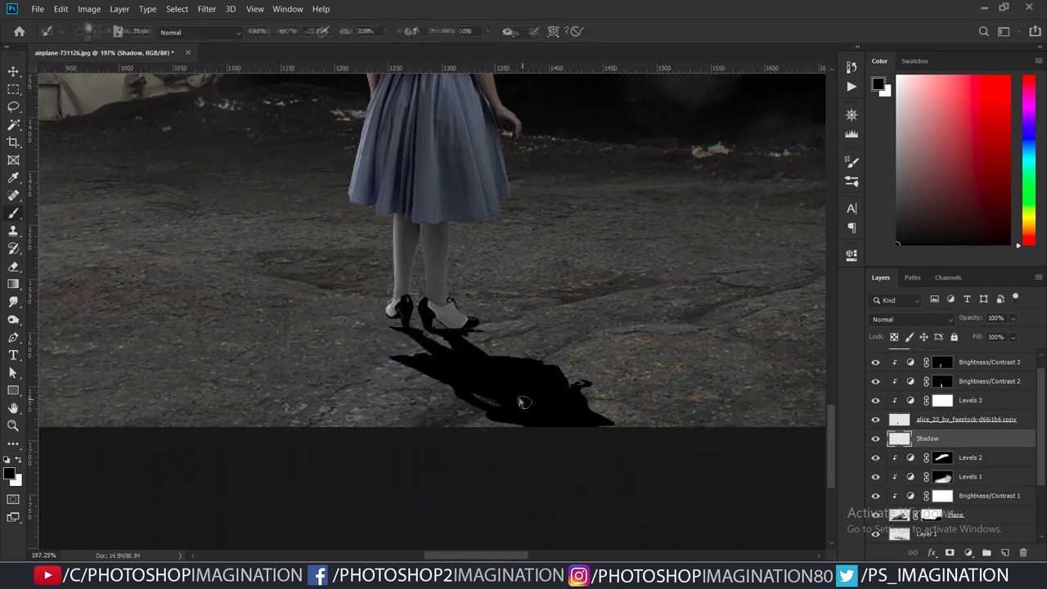
{"action": "scroll", "coordinate": [448, 340], "scroll_direction": "up", "scroll_amount": 4}
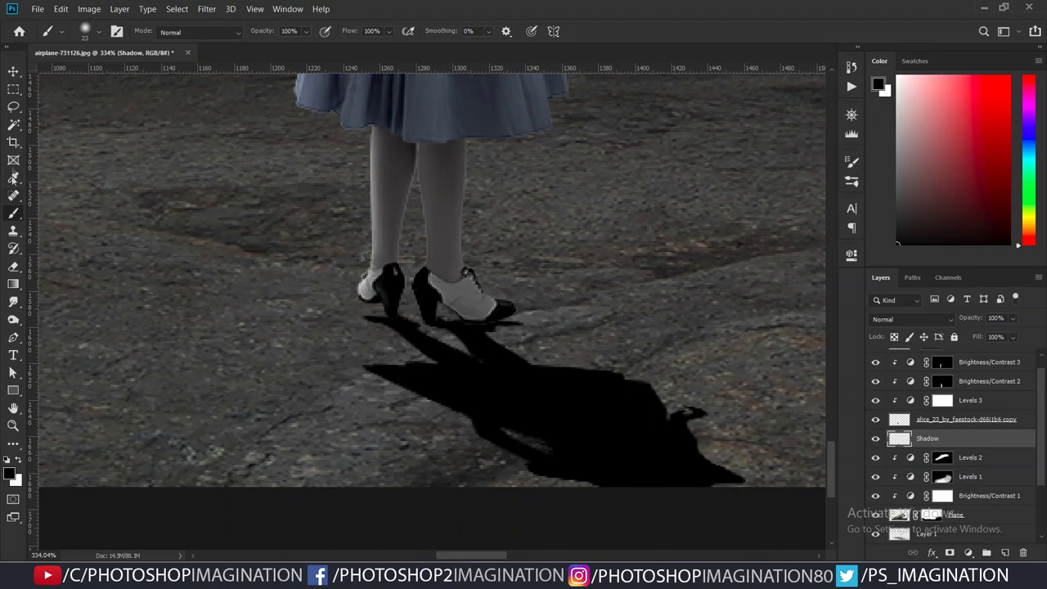
{"action": "left_click", "coordinate": [13, 266]}
{"action": "left_click_drag", "start_coordinate": [327, 269], "coordinate": [372, 252]}
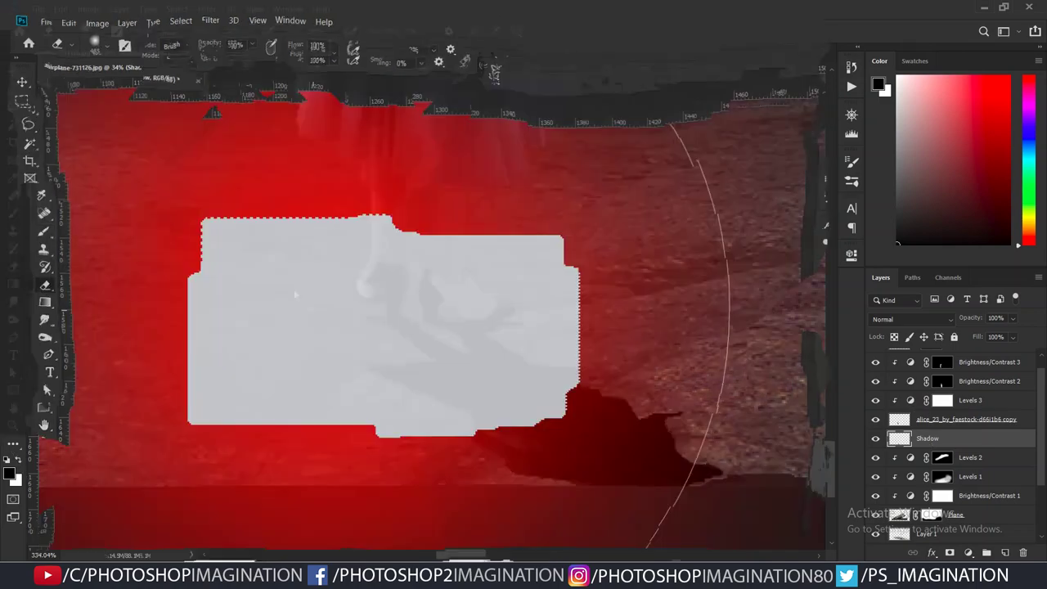
{"action": "right_click", "coordinate": [372, 252]}
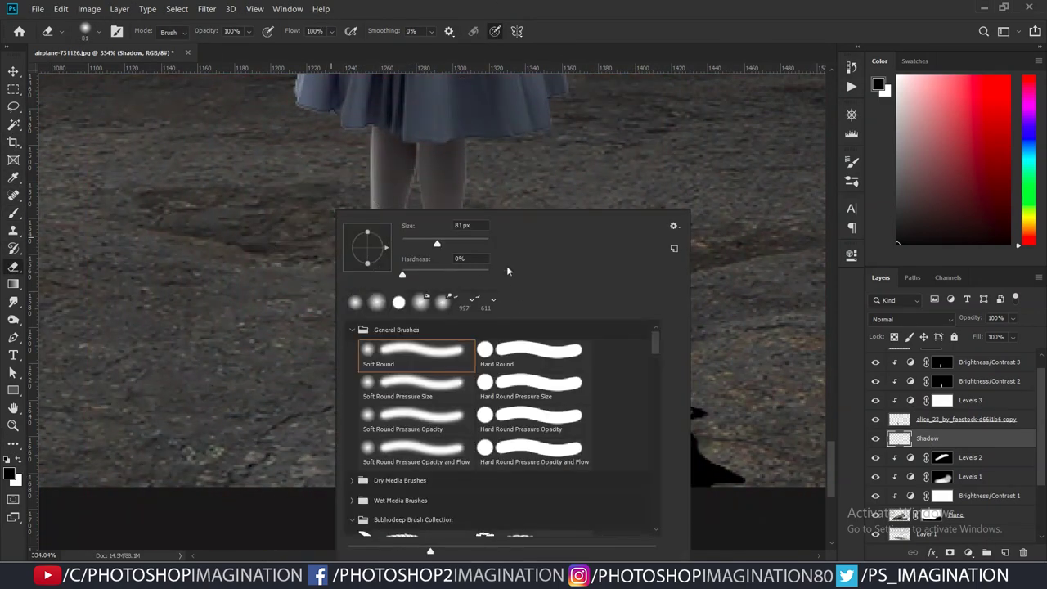
{"action": "key", "text": "Return"}
{"action": "left_click_drag", "start_coordinate": [338, 292], "coordinate": [351, 286]}
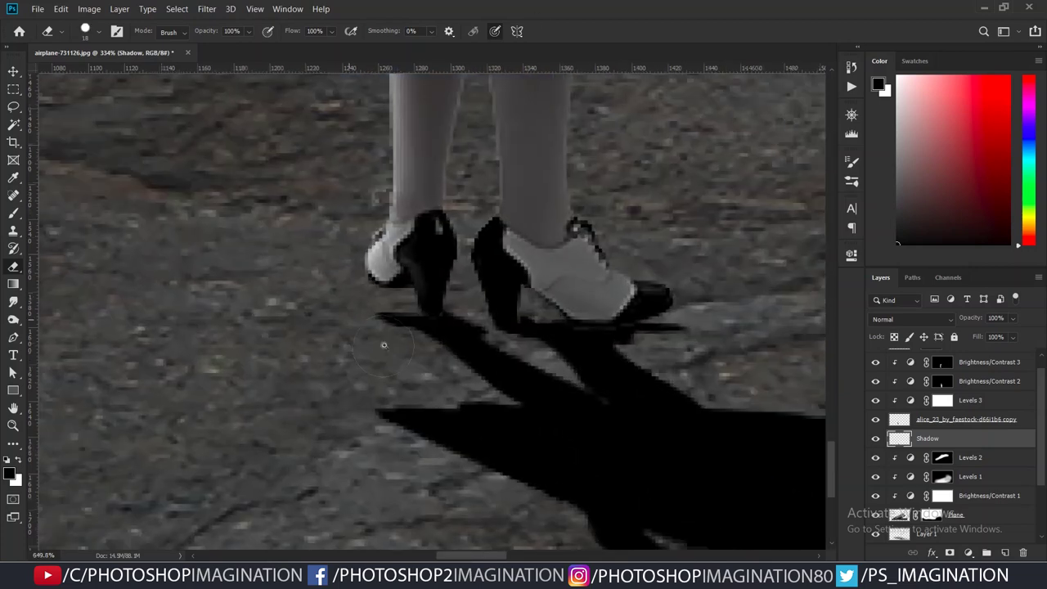
{"action": "scroll", "coordinate": [367, 315], "scroll_direction": "up", "scroll_amount": 3}
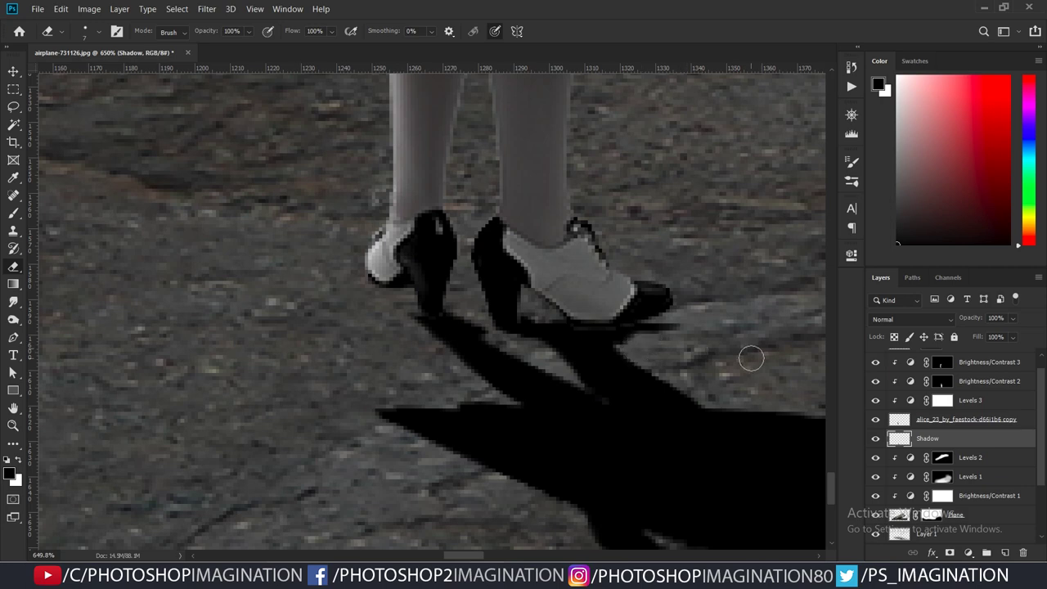
{"action": "key", "text": "b"}
{"action": "left_click_drag", "start_coordinate": [304, 206], "coordinate": [315, 206]}
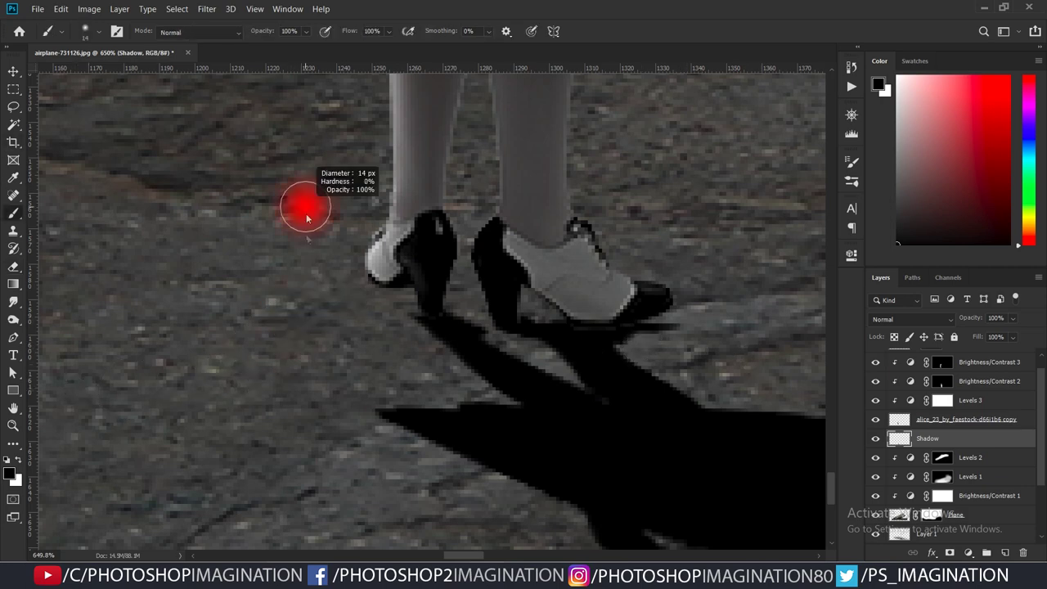
{"action": "key", "text": "bracketleft"}
{"action": "key", "text": "bracketleft"}
{"action": "key", "text": "bracketleft"}
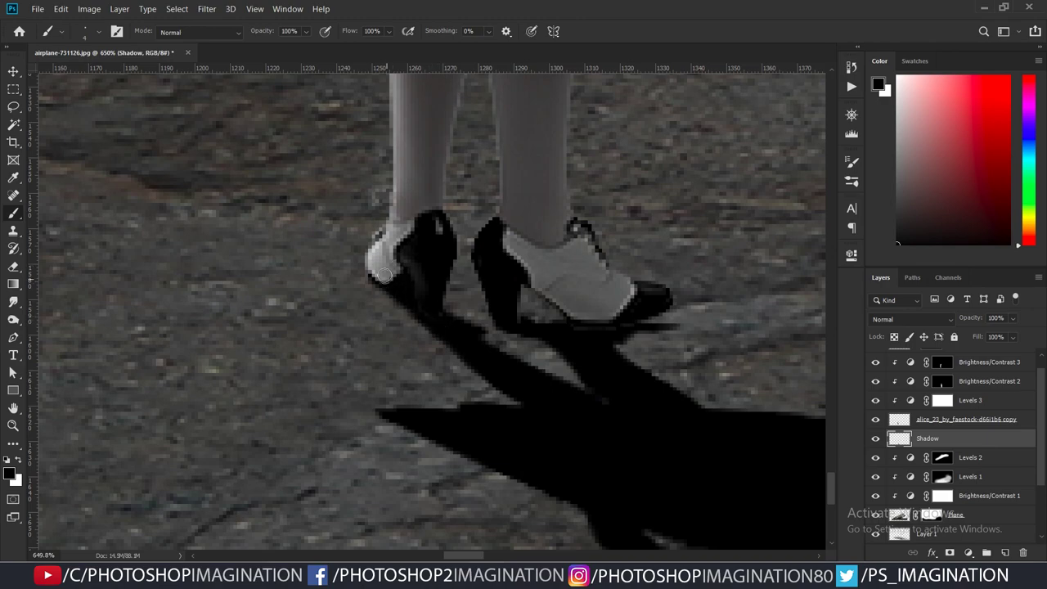
- Preview a 1.6 px Gaussian Blur on the Shadow layer
{"action": "scroll", "coordinate": [384, 274], "scroll_direction": "down", "scroll_amount": 5}
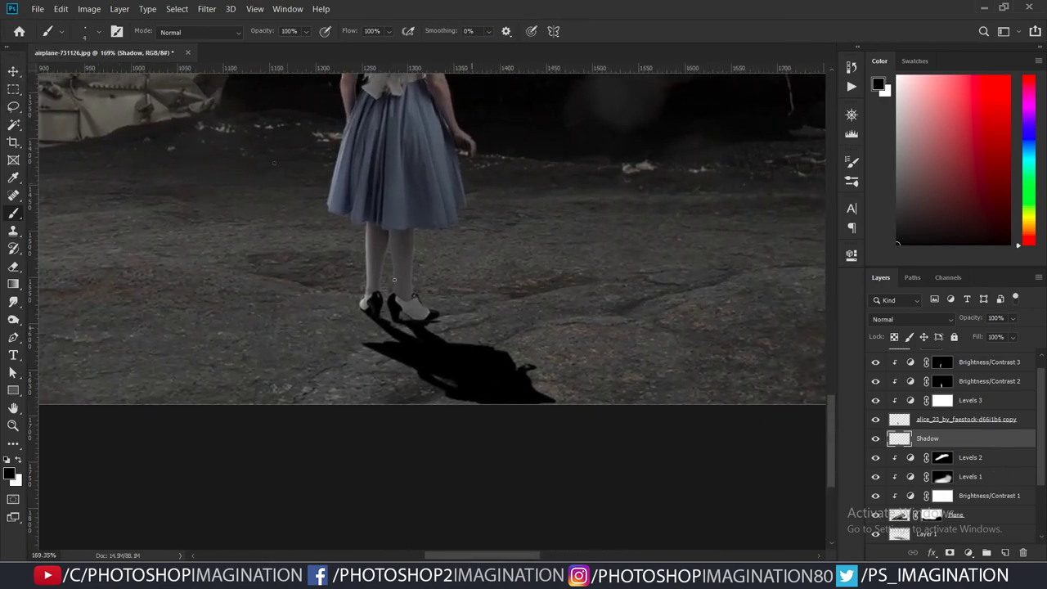
{"action": "left_click", "coordinate": [206, 8]}
{"action": "left_click", "coordinate": [401, 202]}
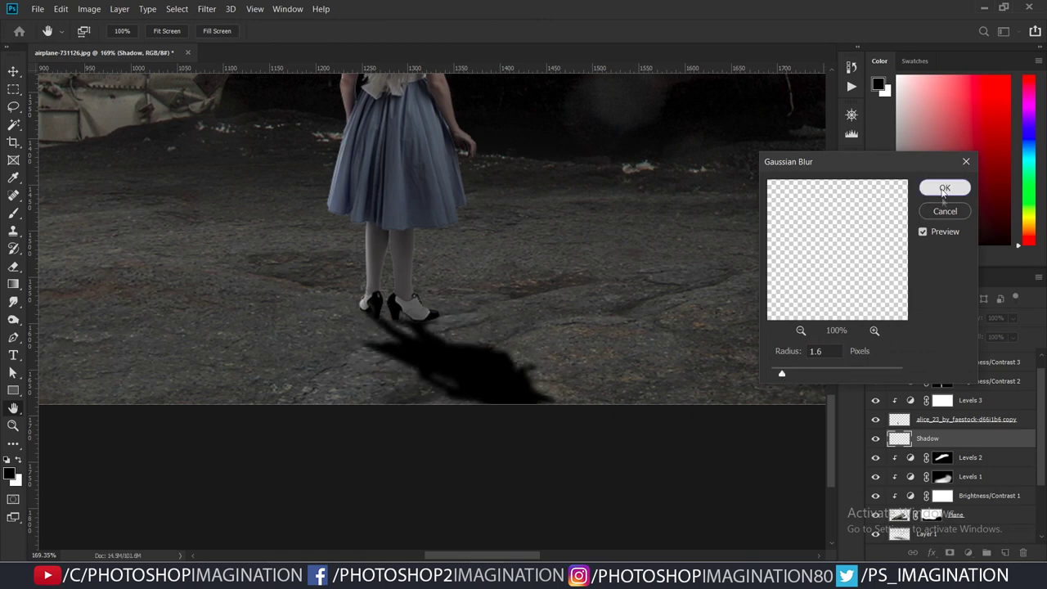
- Apply the blur and fade the shadow away from her feet with a gradient layer mask
{"action": "left_click", "coordinate": [944, 188]}
{"action": "left_click", "coordinate": [949, 552]}
{"action": "scroll", "coordinate": [697, 505], "scroll_direction": "down", "scroll_amount": 5}
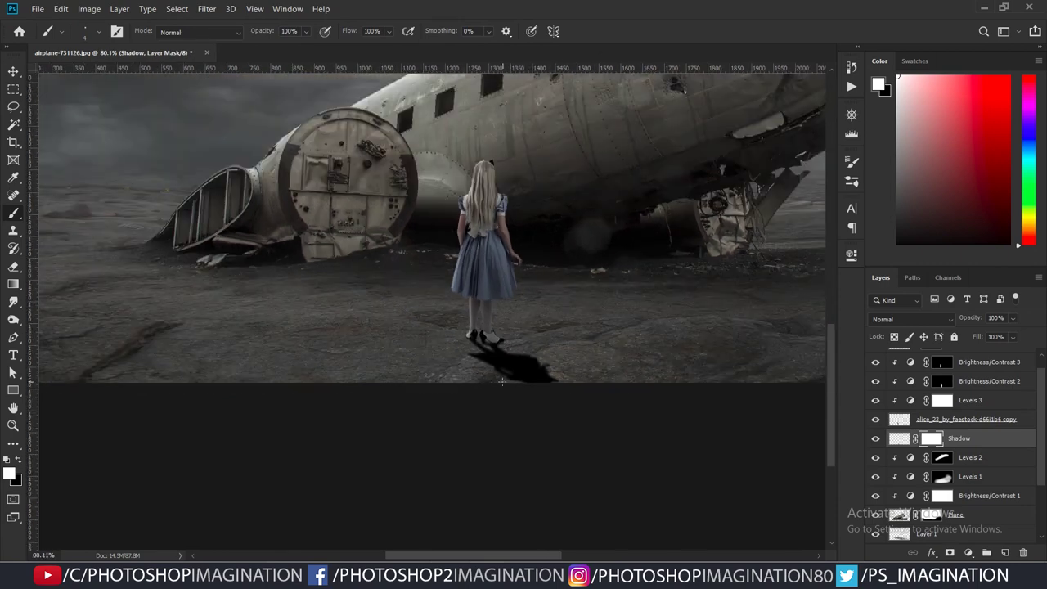
{"action": "key", "text": "g"}
{"action": "left_click", "coordinate": [18, 459]}
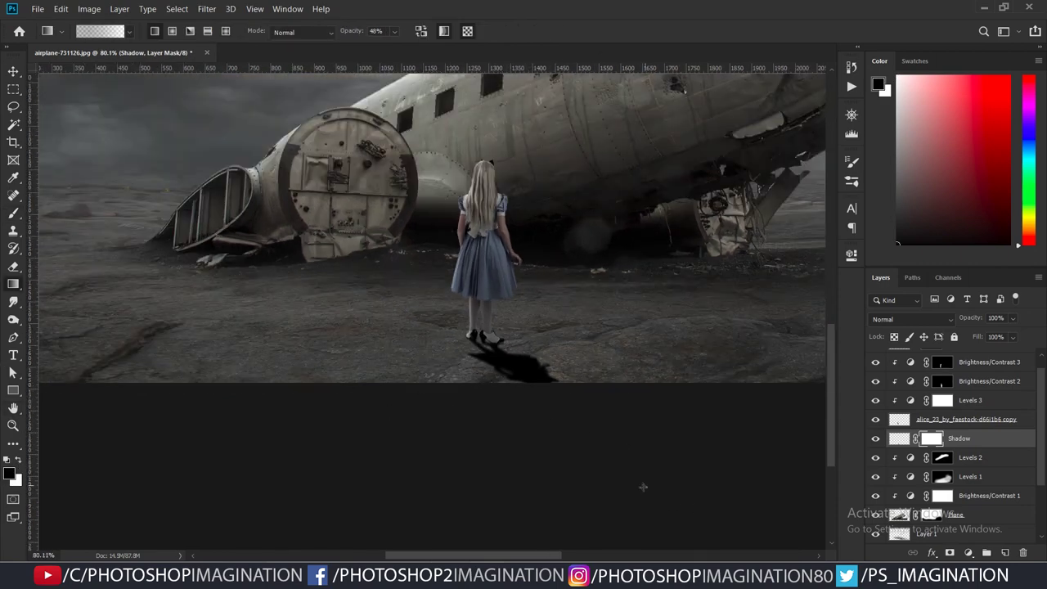
{"action": "left_click_drag", "start_coordinate": [657, 486], "coordinate": [429, 298]}
{"action": "left_click_drag", "start_coordinate": [671, 497], "coordinate": [476, 337]}
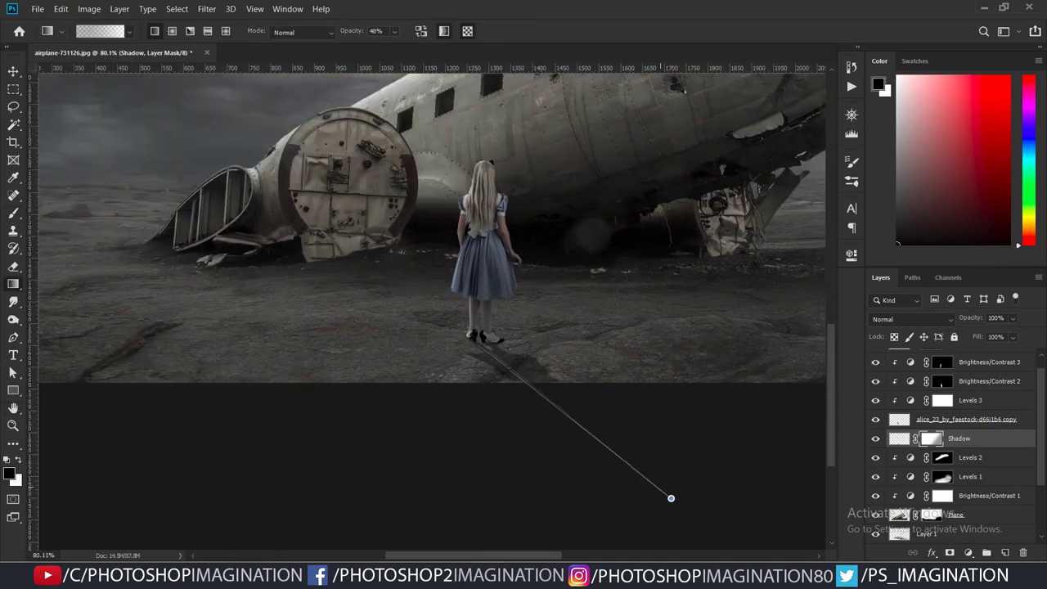
{"action": "scroll", "coordinate": [763, 468], "scroll_direction": "up", "scroll_amount": 1}
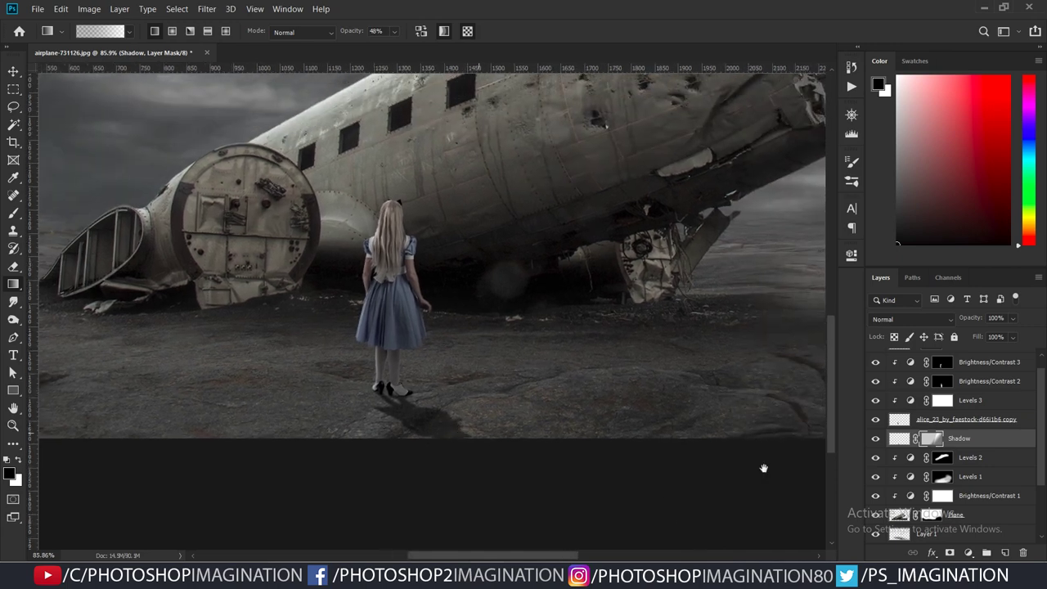
- Set the Shadow layer's opacity to 74%
{"action": "key", "text": "ctrl+2"}
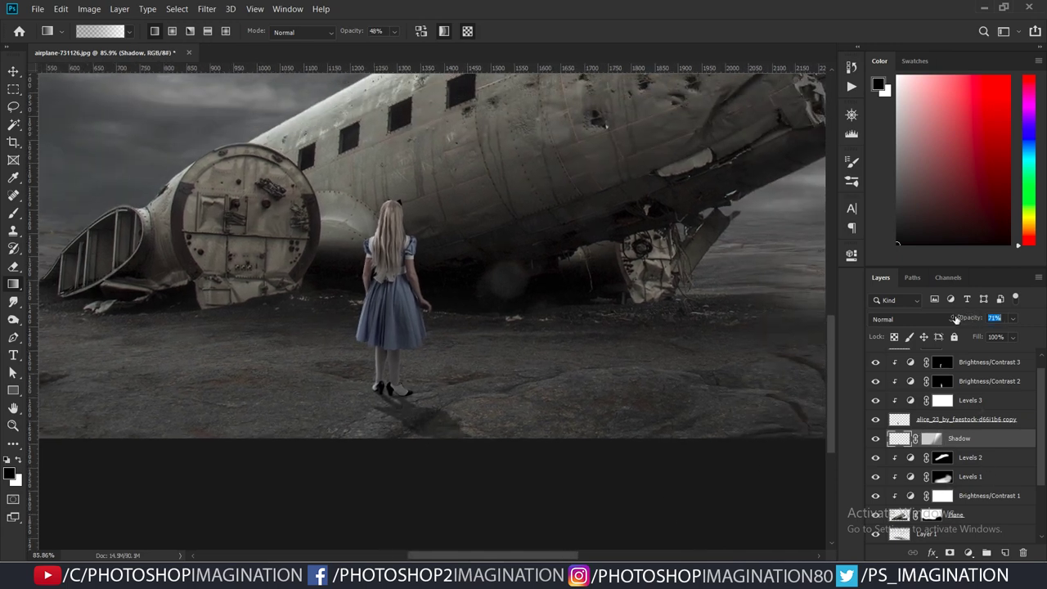
{"action": "scroll", "coordinate": [561, 332], "scroll_direction": "down", "scroll_amount": 2}
{"action": "scroll", "coordinate": [539, 368], "scroll_direction": "down", "scroll_amount": 1}
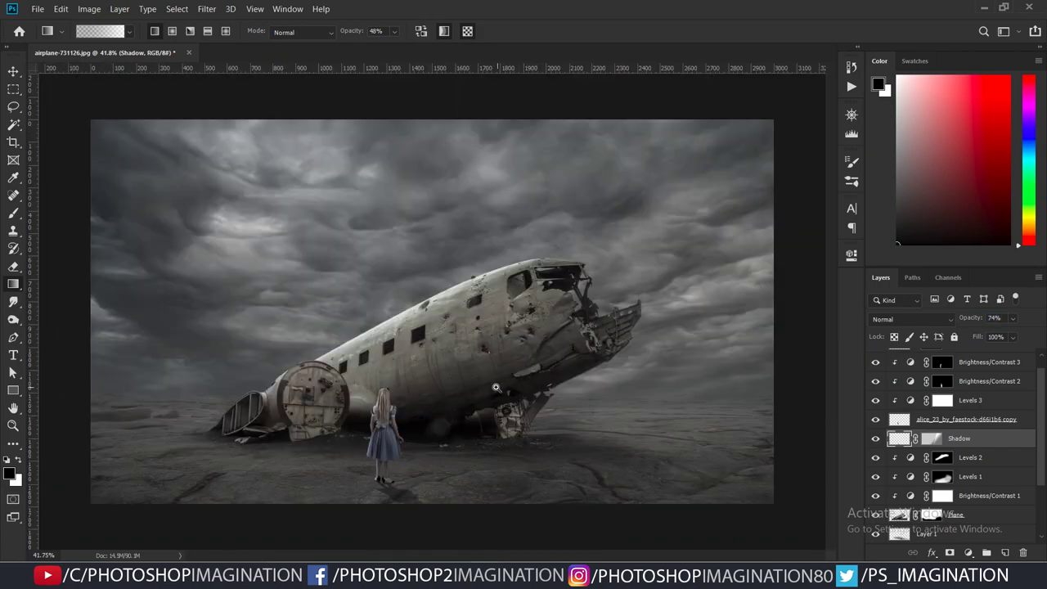
{"action": "scroll", "coordinate": [527, 393], "scroll_direction": "up", "scroll_amount": 1}
{"action": "scroll", "coordinate": [520, 403], "scroll_direction": "down", "scroll_amount": 1}
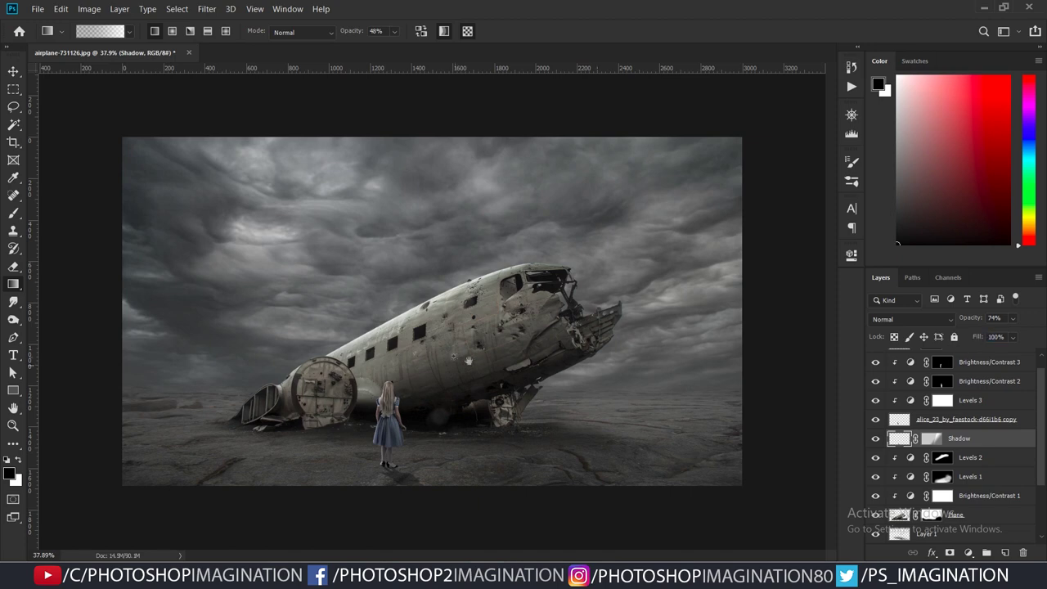
{"action": "scroll", "coordinate": [469, 360], "scroll_direction": "down", "scroll_amount": 1}
{"action": "key", "text": "v"}
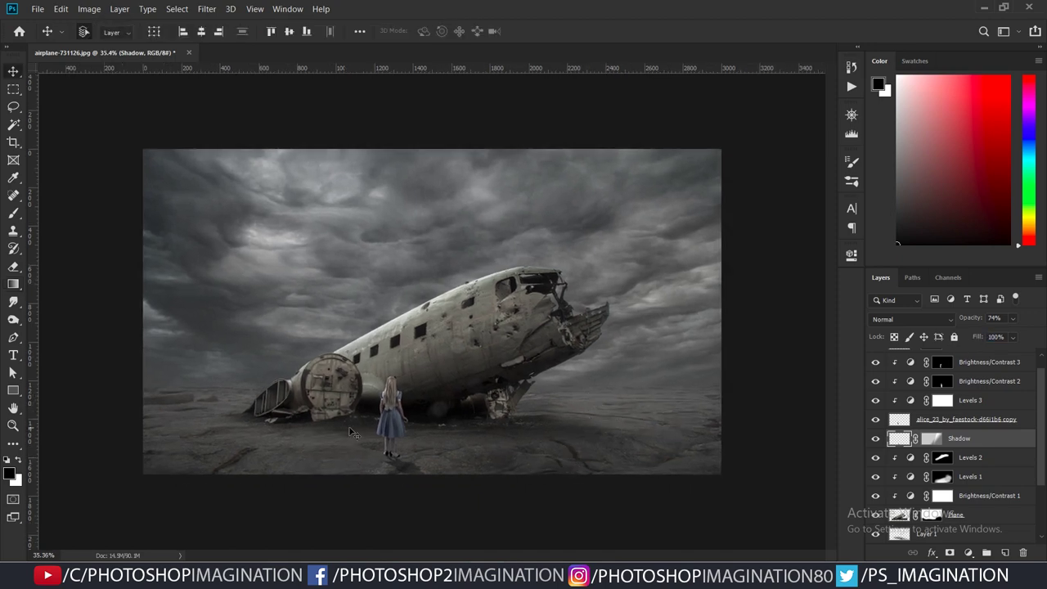
- Give the girl's layer a white Screen Inner Shadow at 69% opacity and 122° angle
{"action": "left_click", "coordinate": [985, 362]}
{"action": "left_click", "coordinate": [968, 552]}
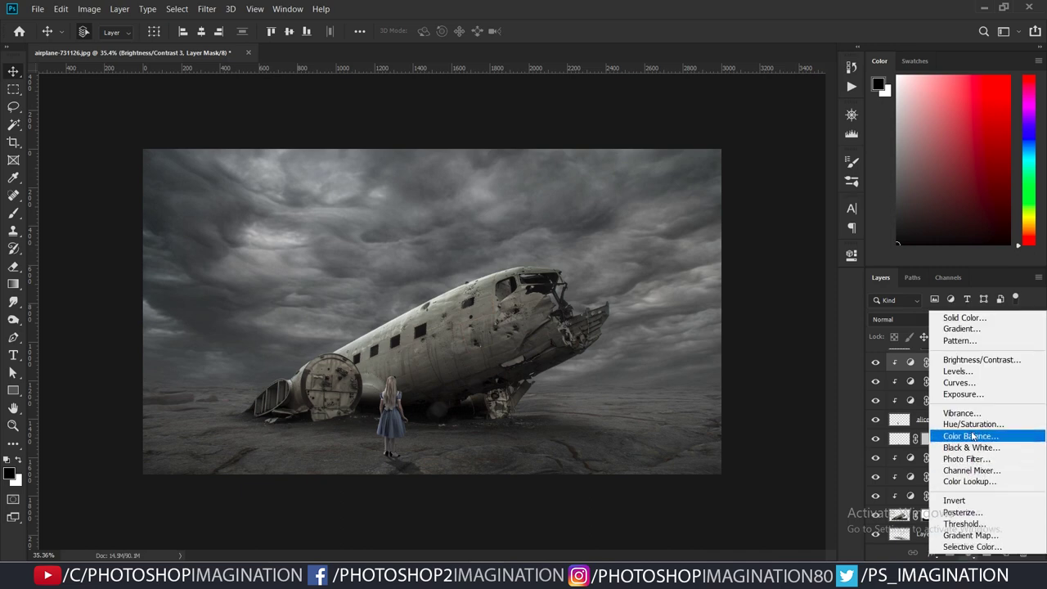
{"action": "left_click", "coordinate": [797, 331]}
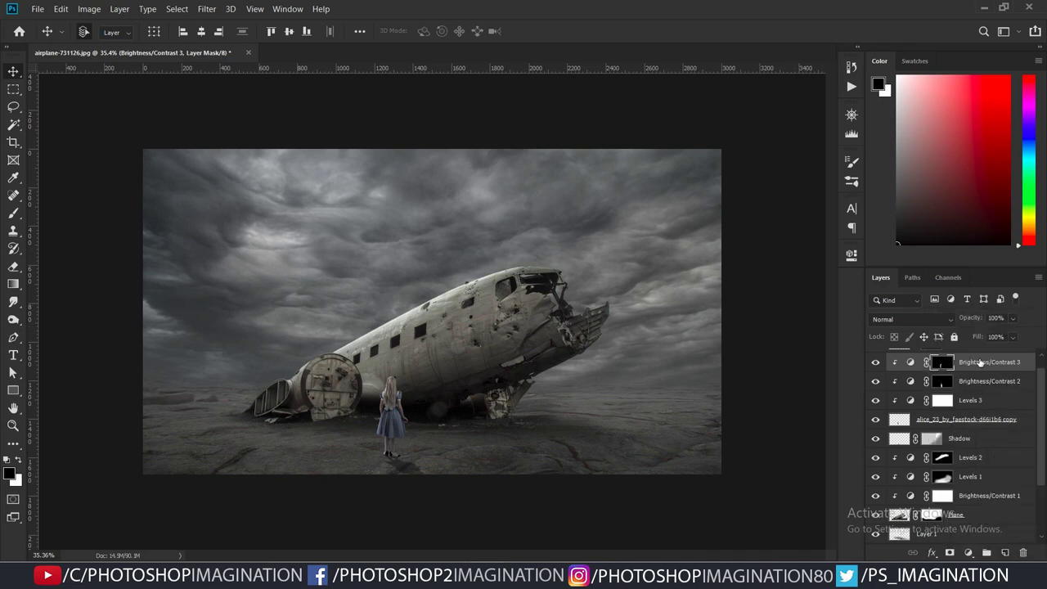
{"action": "left_click", "coordinate": [1017, 421]}
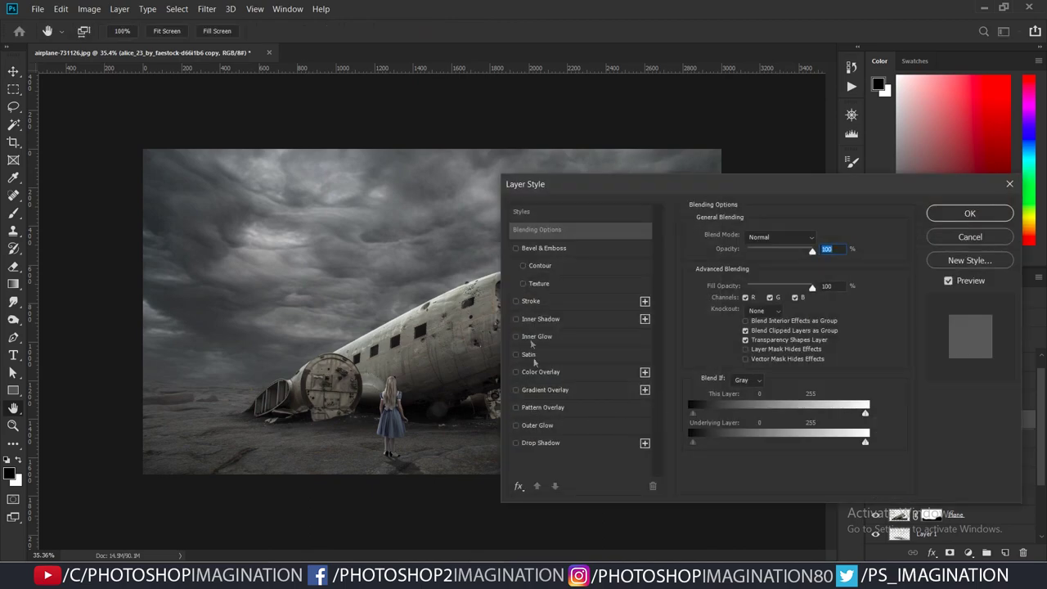
{"action": "left_click", "coordinate": [556, 319]}
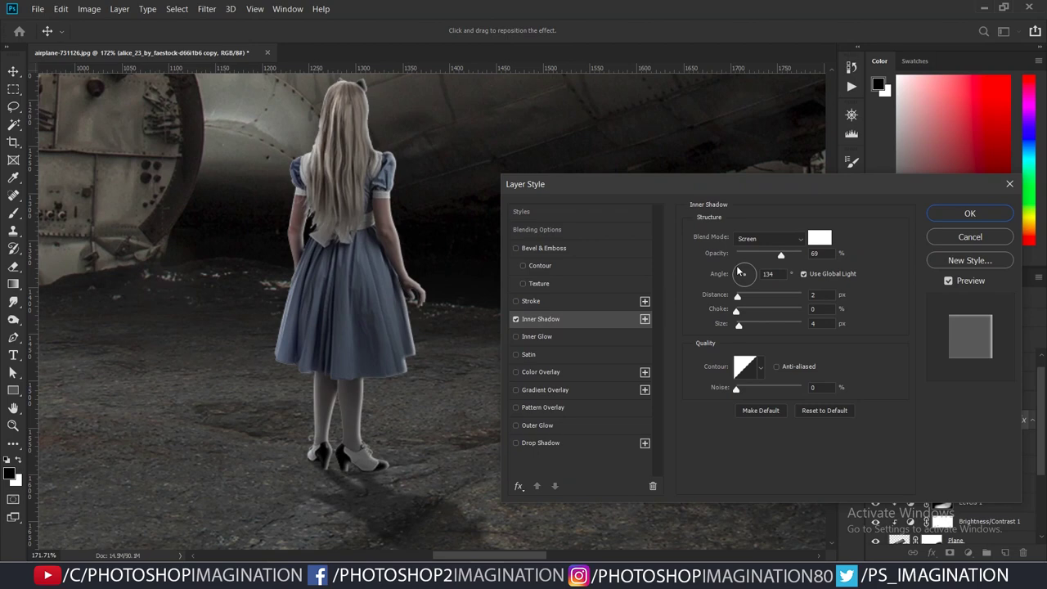
{"action": "left_click_drag", "start_coordinate": [738, 272], "coordinate": [742, 284]}
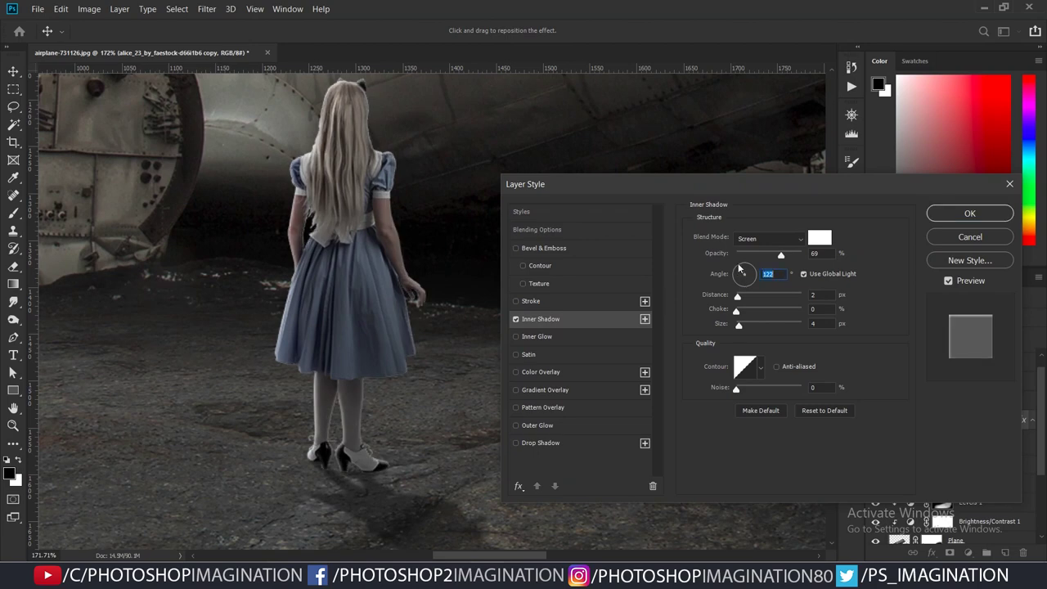
{"action": "left_click", "coordinate": [969, 214]}
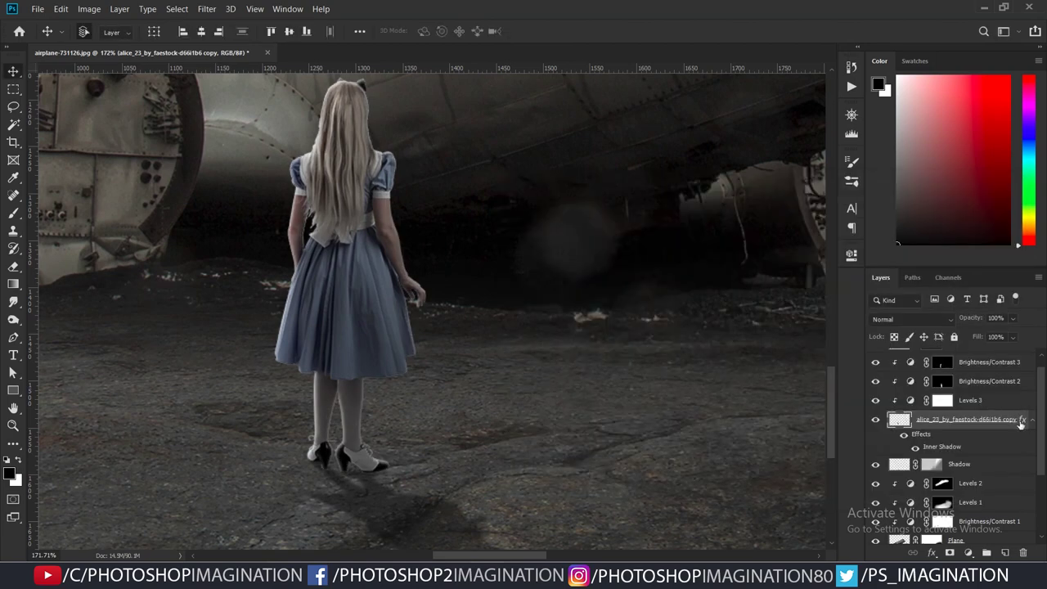
- Split the girl's Inner Shadow effect into its own clipped layer and select it for erasing
{"action": "right_click", "coordinate": [1020, 423]}
{"action": "left_click", "coordinate": [962, 392]}
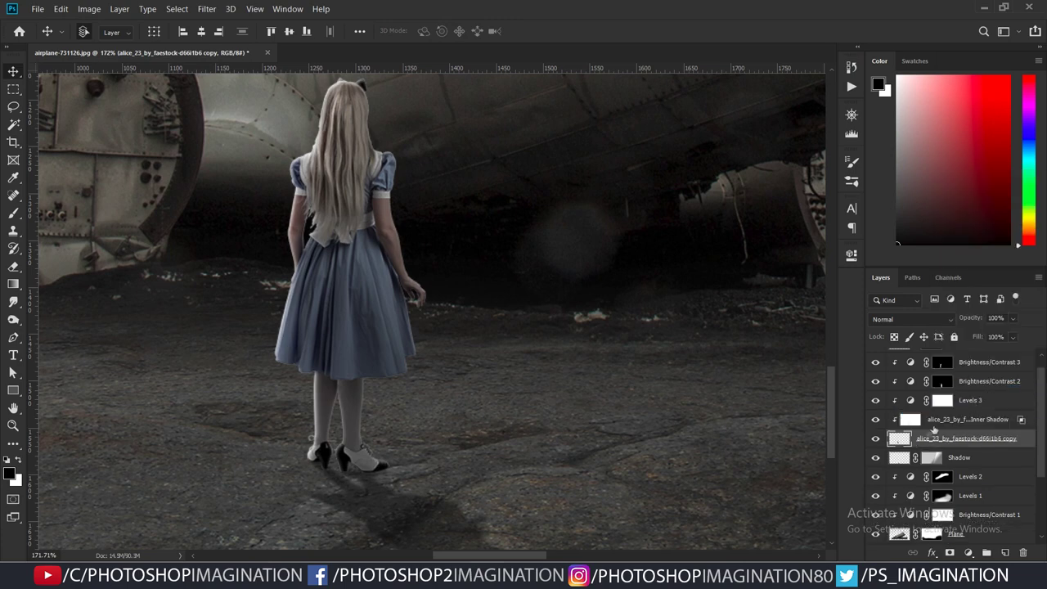
{"action": "left_click", "coordinate": [940, 421]}
{"action": "key", "text": "e"}
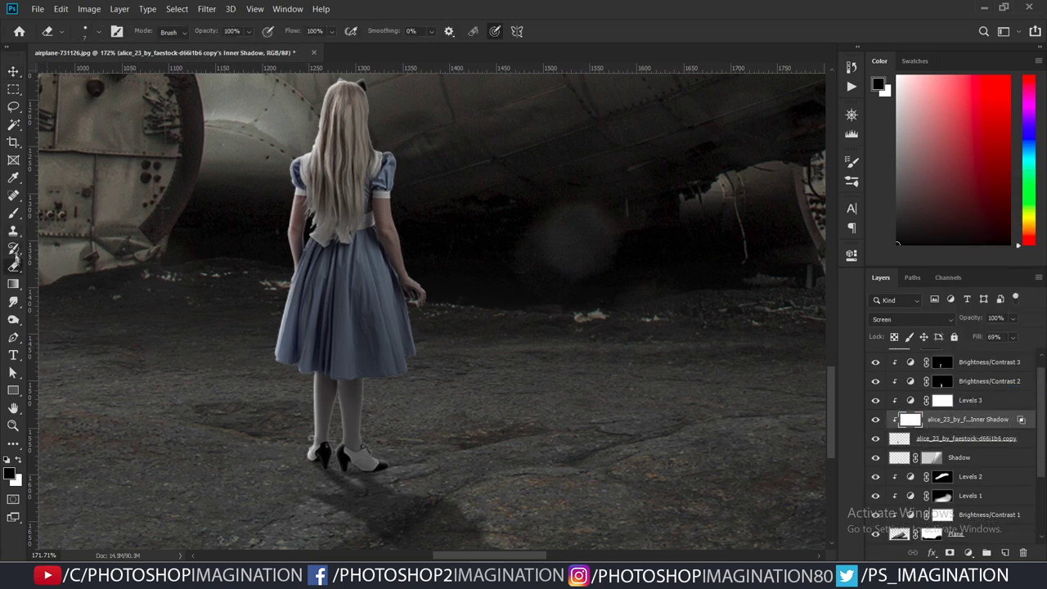
{"action": "scroll", "coordinate": [311, 327], "scroll_direction": "up", "scroll_amount": 1}
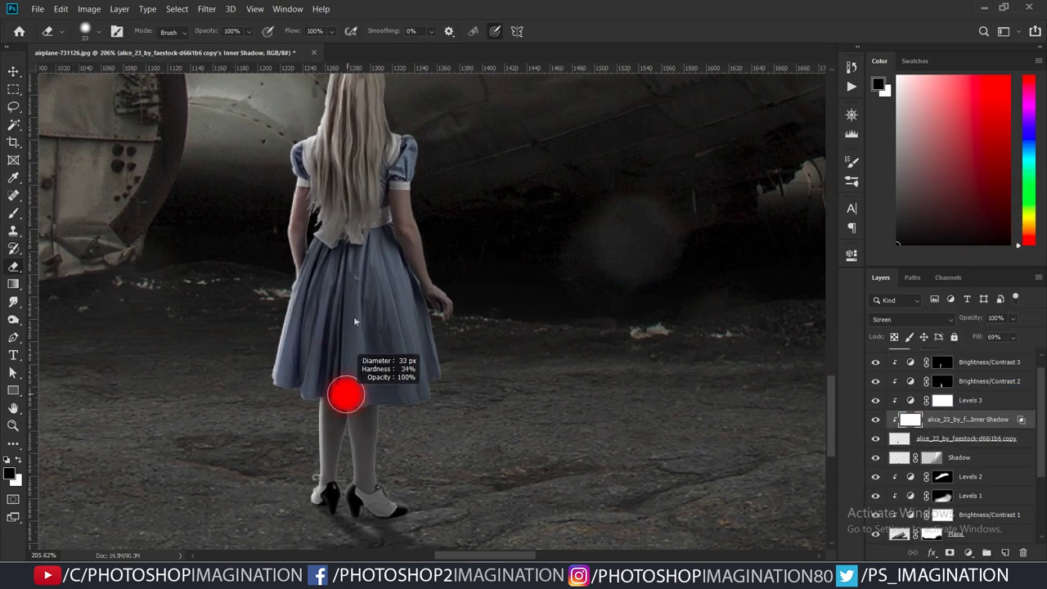
{"action": "scroll", "coordinate": [352, 490], "scroll_direction": "up", "scroll_amount": 1}
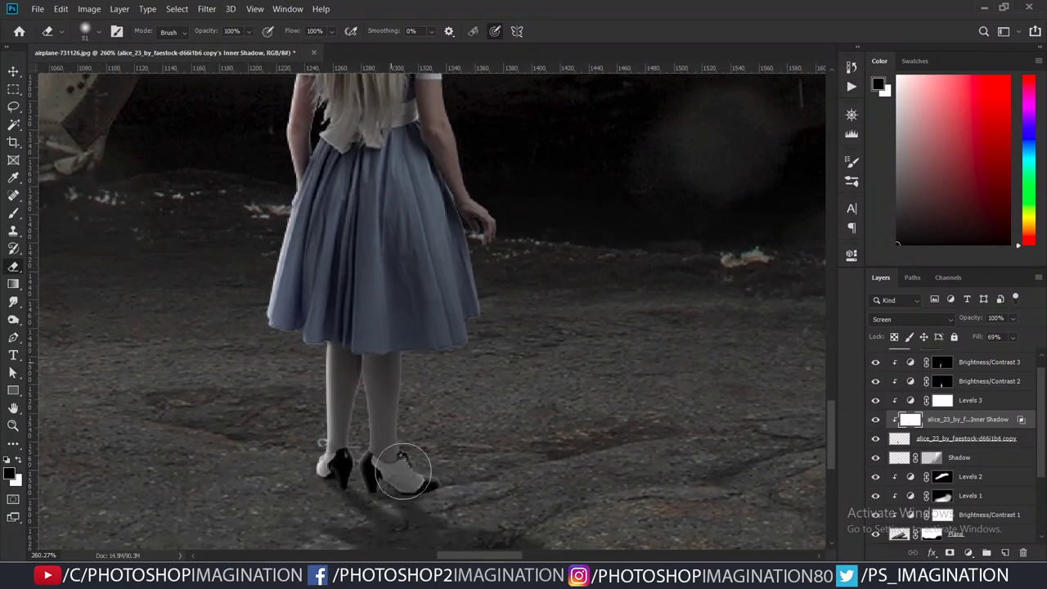
{"action": "scroll", "coordinate": [402, 504], "scroll_direction": "down", "scroll_amount": 2}
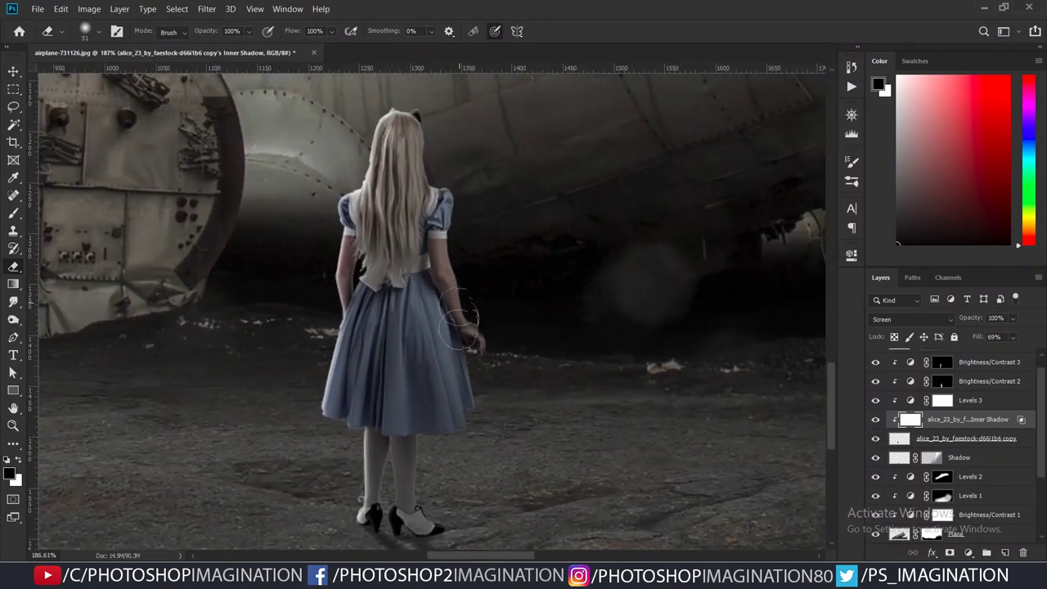
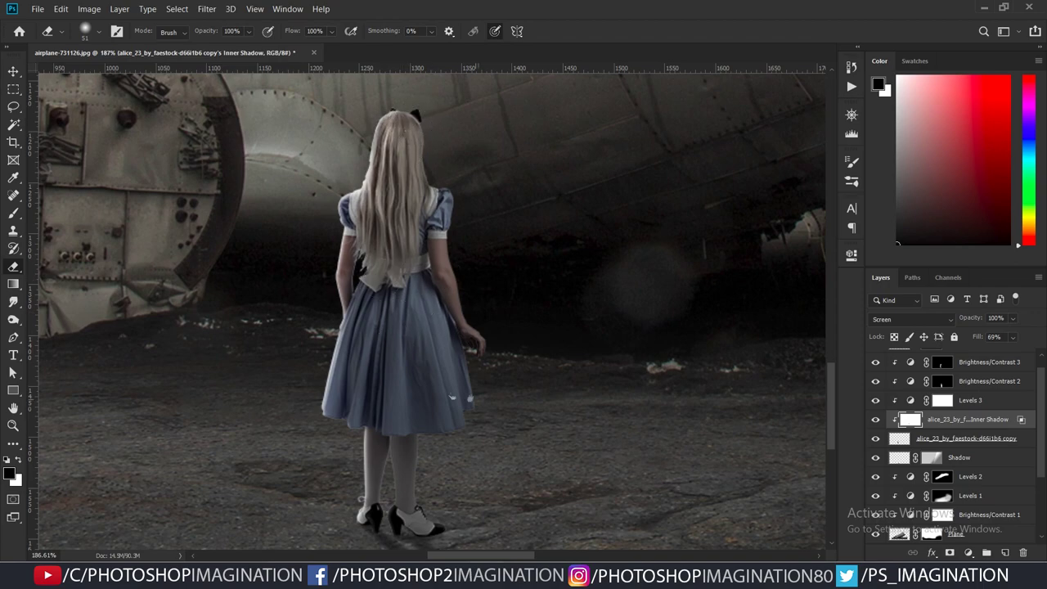
{"action": "scroll", "coordinate": [452, 397], "scroll_direction": "down", "scroll_amount": 4}
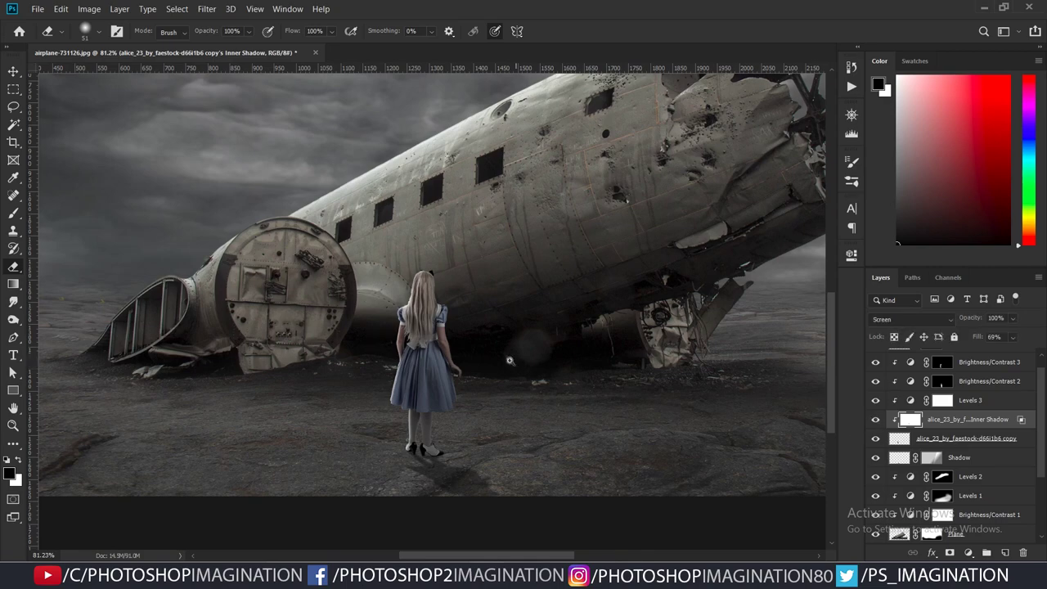
{"action": "scroll", "coordinate": [414, 393], "scroll_direction": "down", "scroll_amount": 3}
{"action": "scroll", "coordinate": [421, 397], "scroll_direction": "up", "scroll_amount": 1}
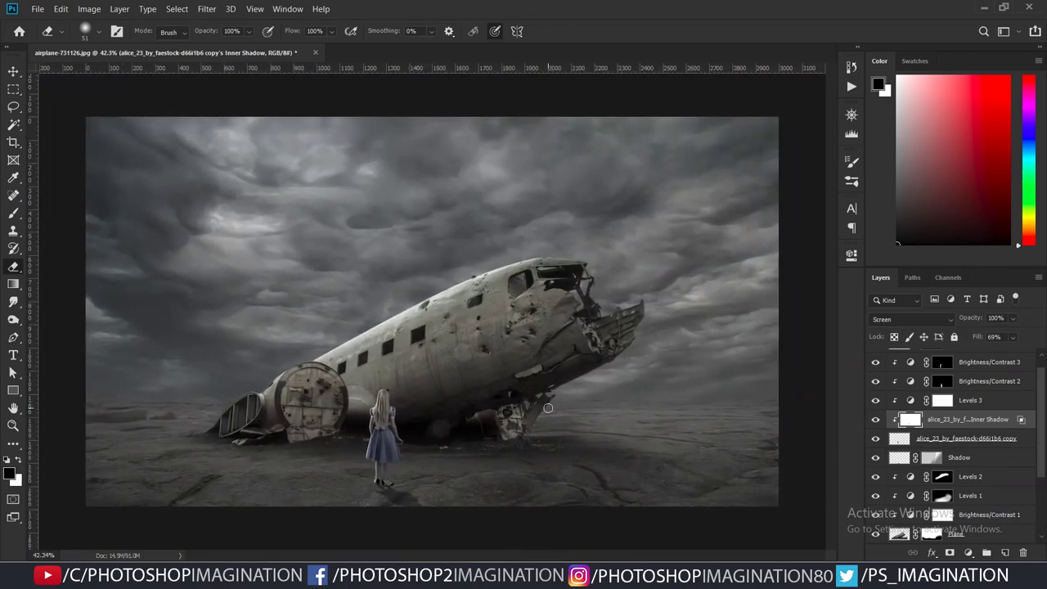
{"action": "key", "text": "v"}
{"action": "scroll", "coordinate": [574, 426], "scroll_direction": "down", "scroll_amount": 1}
{"action": "scroll", "coordinate": [574, 426], "scroll_direction": "down", "scroll_amount": 1}
{"action": "scroll", "coordinate": [970, 438], "scroll_direction": "down", "scroll_amount": 2}
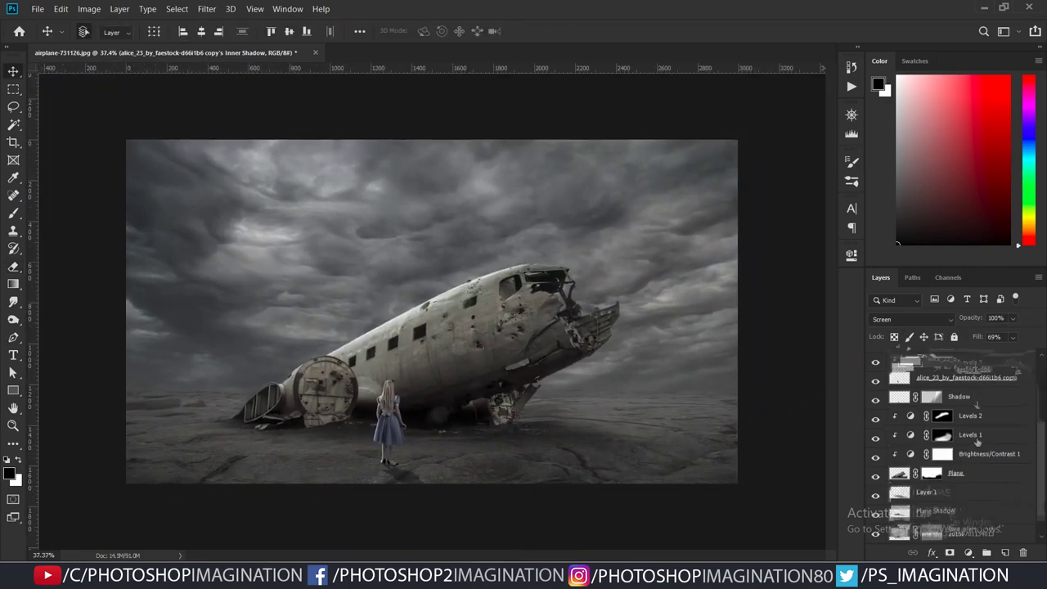
{"action": "scroll", "coordinate": [970, 439], "scroll_direction": "down", "scroll_amount": 2}
{"action": "scroll", "coordinate": [974, 470], "scroll_direction": "up", "scroll_amount": 2}
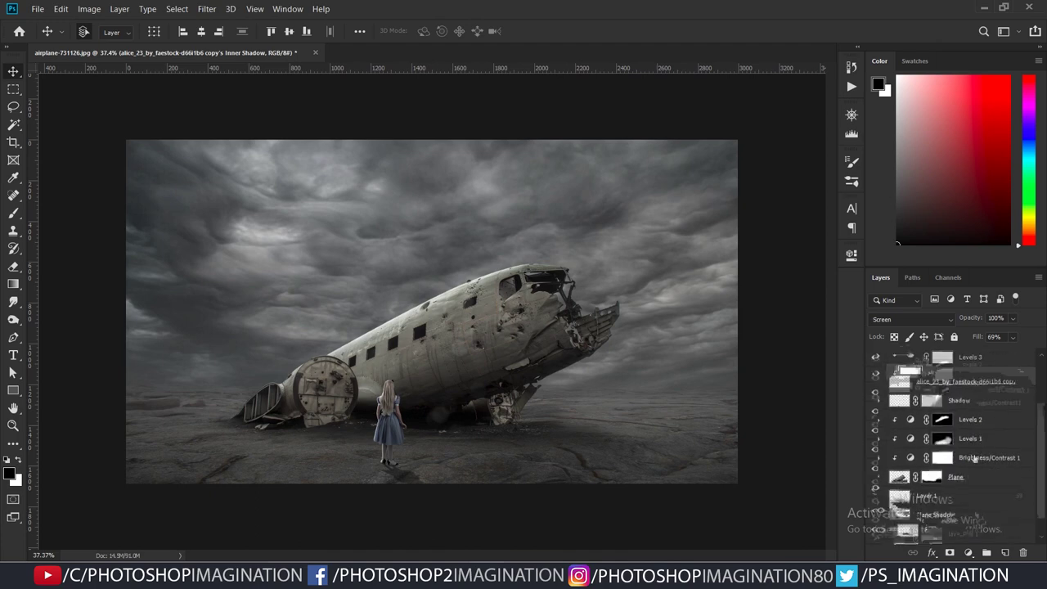
{"action": "scroll", "coordinate": [940, 483], "scroll_direction": "down", "scroll_amount": 2}
{"action": "left_click", "coordinate": [971, 496]}
{"action": "left_click", "coordinate": [955, 514]}
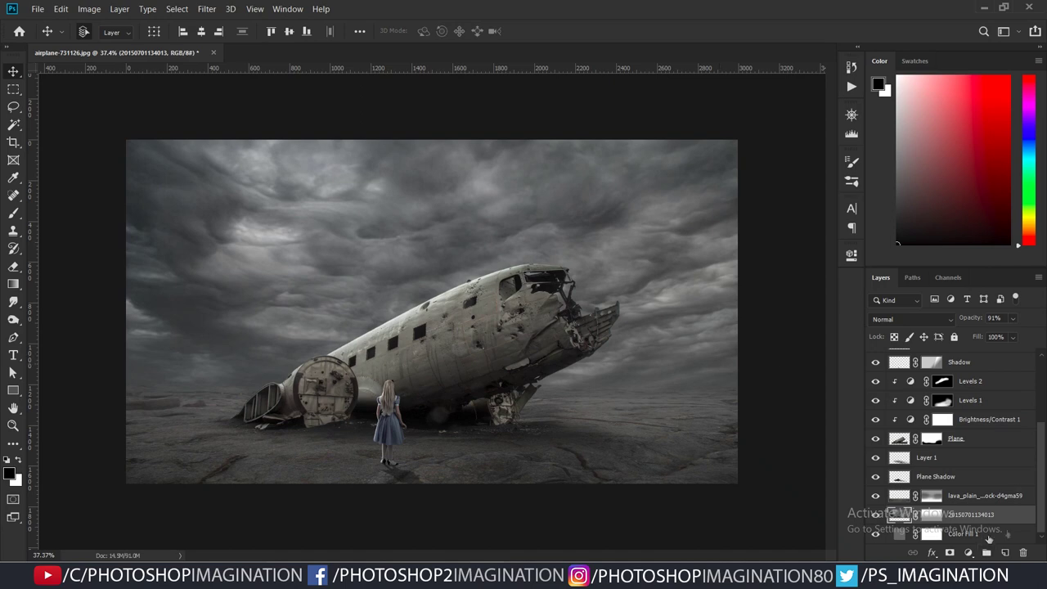
{"action": "scroll", "coordinate": [390, 312], "scroll_direction": "down", "scroll_amount": 1}
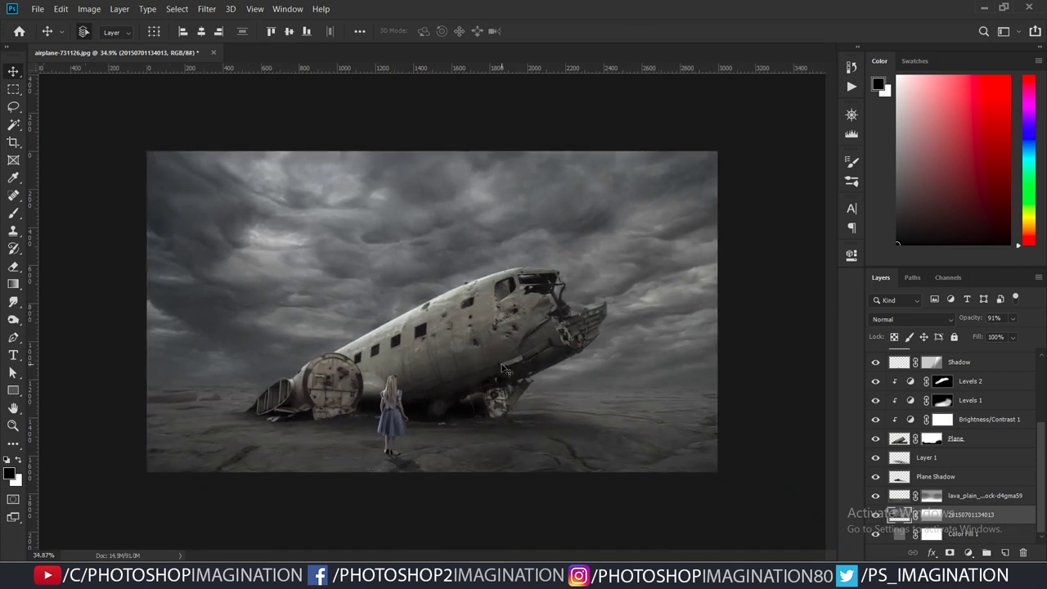
{"action": "scroll", "coordinate": [576, 370], "scroll_direction": "up", "scroll_amount": 1}
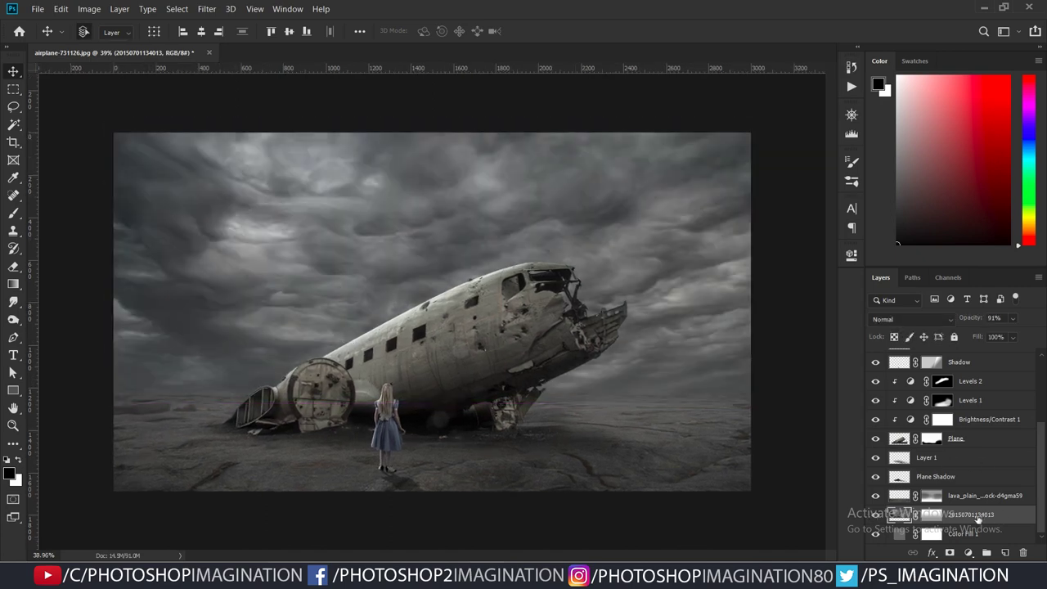
- Dodge the clouds left of centre and right of the plane with a 465 px brush
{"action": "left_click", "coordinate": [13, 320]}
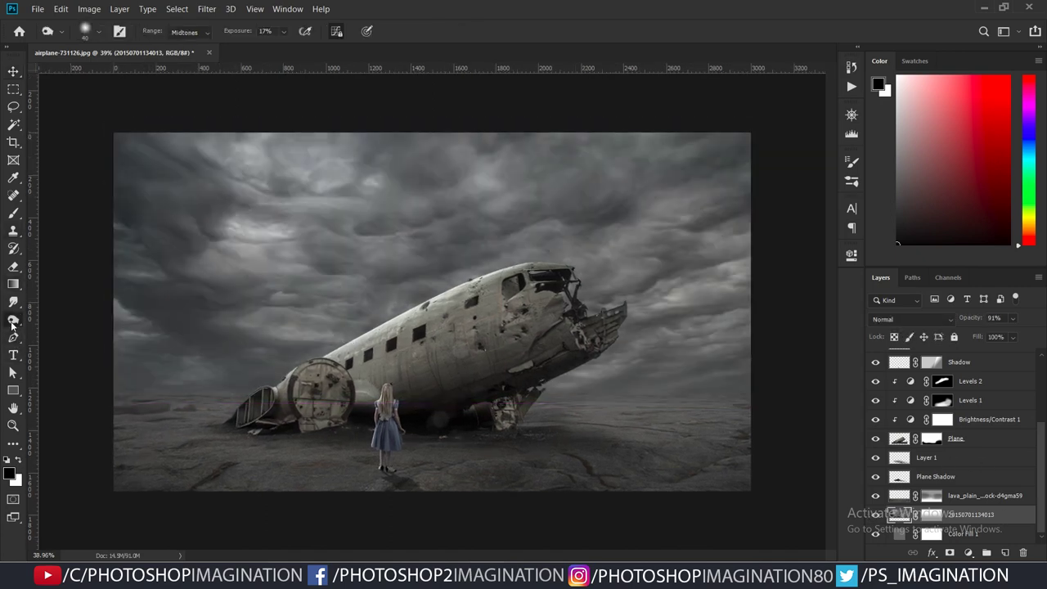
{"action": "right_click", "coordinate": [13, 320]}
{"action": "left_click", "coordinate": [61, 317]}
{"action": "key", "text": "bracketright"}
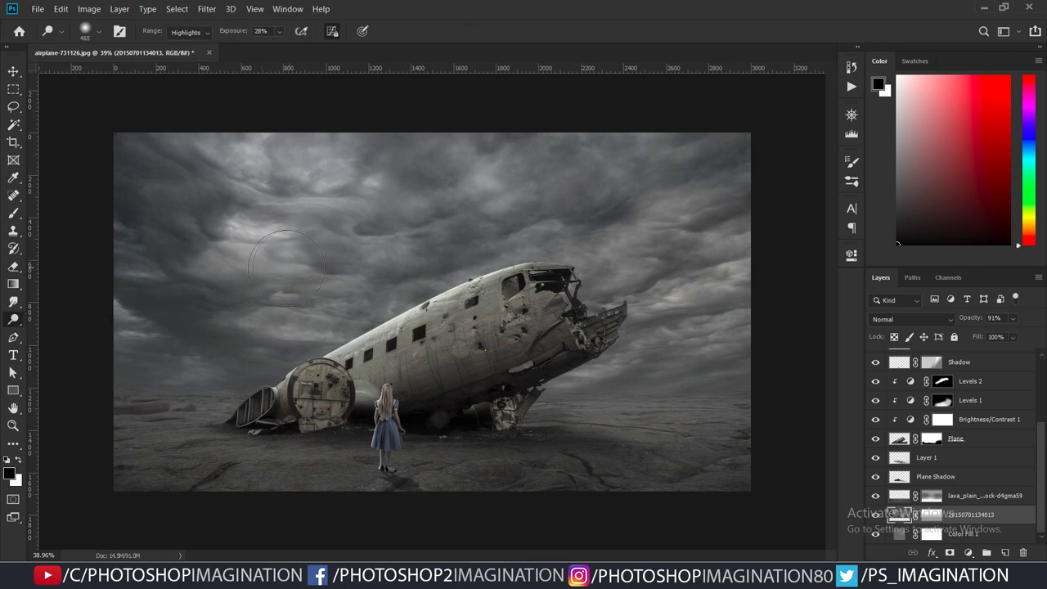
{"action": "left_click_drag", "start_coordinate": [278, 245], "coordinate": [298, 217]}
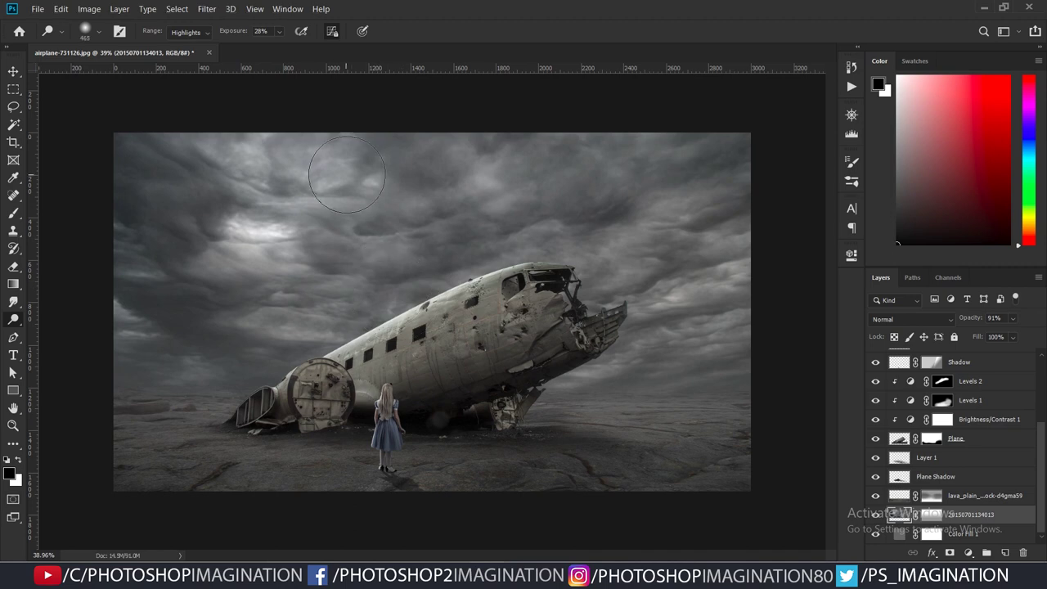
{"action": "left_click_drag", "start_coordinate": [347, 173], "coordinate": [245, 164]}
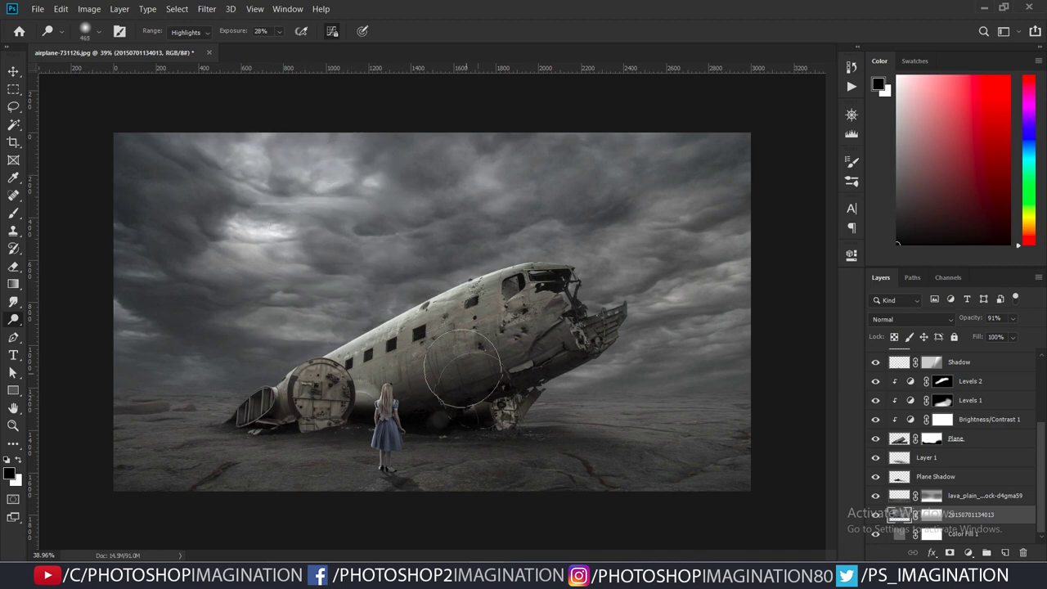
{"action": "left_click_drag", "start_coordinate": [270, 245], "coordinate": [294, 212]}
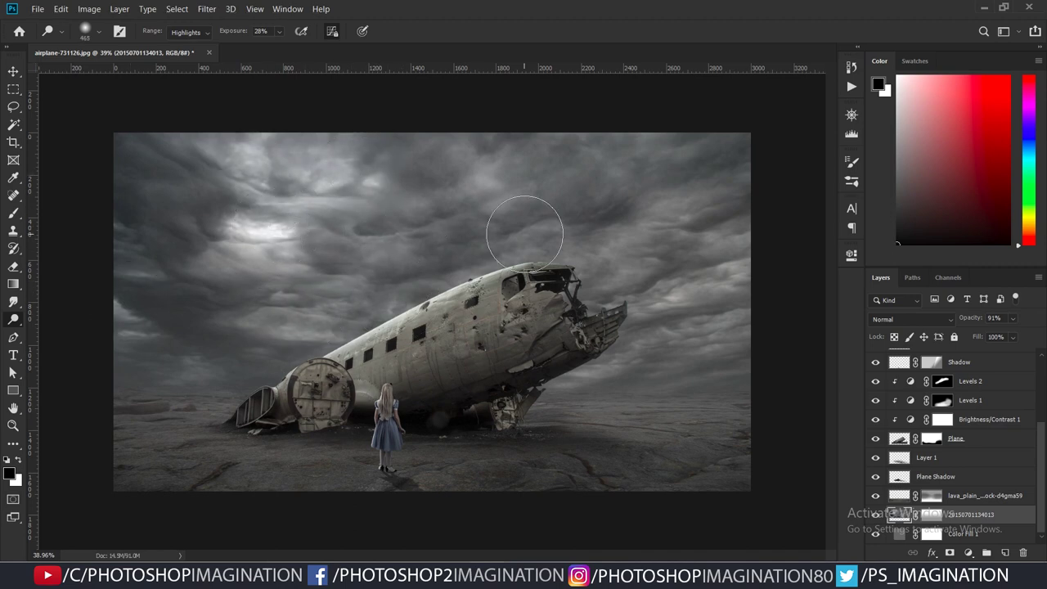
{"action": "left_click_drag", "start_coordinate": [701, 304], "coordinate": [777, 300]}
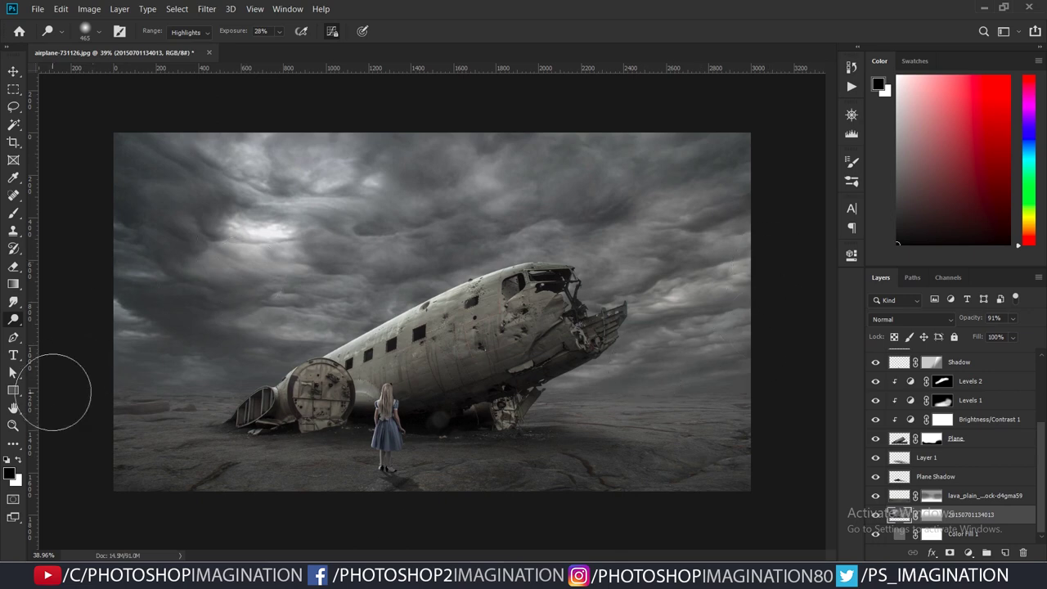
- Brighten the left sky further with a bigger Dodge brush at lower strength on Highlights
{"action": "right_click", "coordinate": [13, 319]}
{"action": "left_click", "coordinate": [57, 319]}
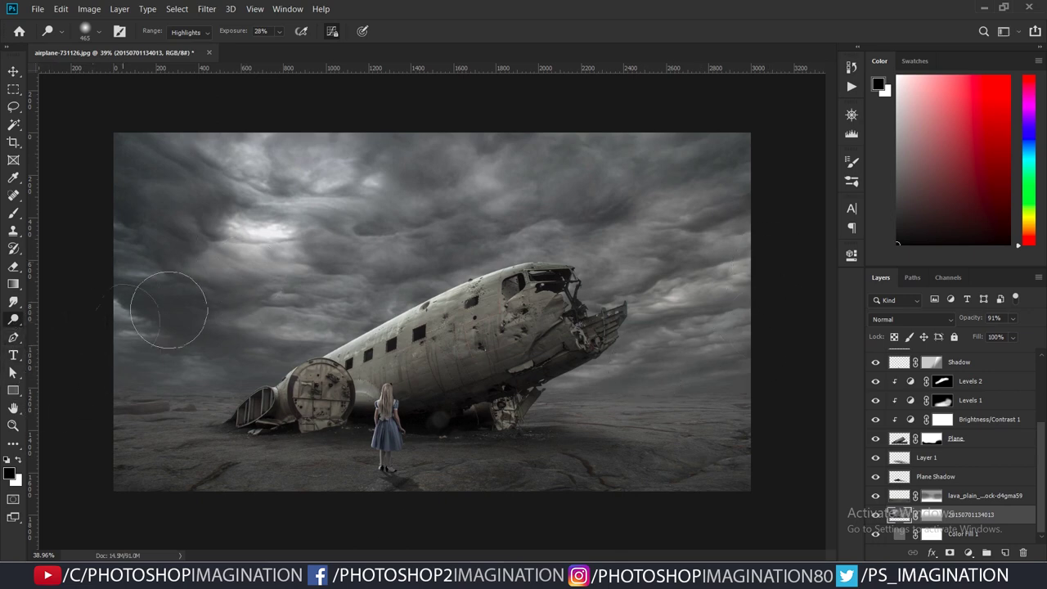
{"action": "left_click_drag", "start_coordinate": [169, 309], "coordinate": [233, 106]}
{"action": "left_click_drag", "start_coordinate": [244, 33], "coordinate": [236, 38]}
{"action": "left_click", "coordinate": [188, 31]}
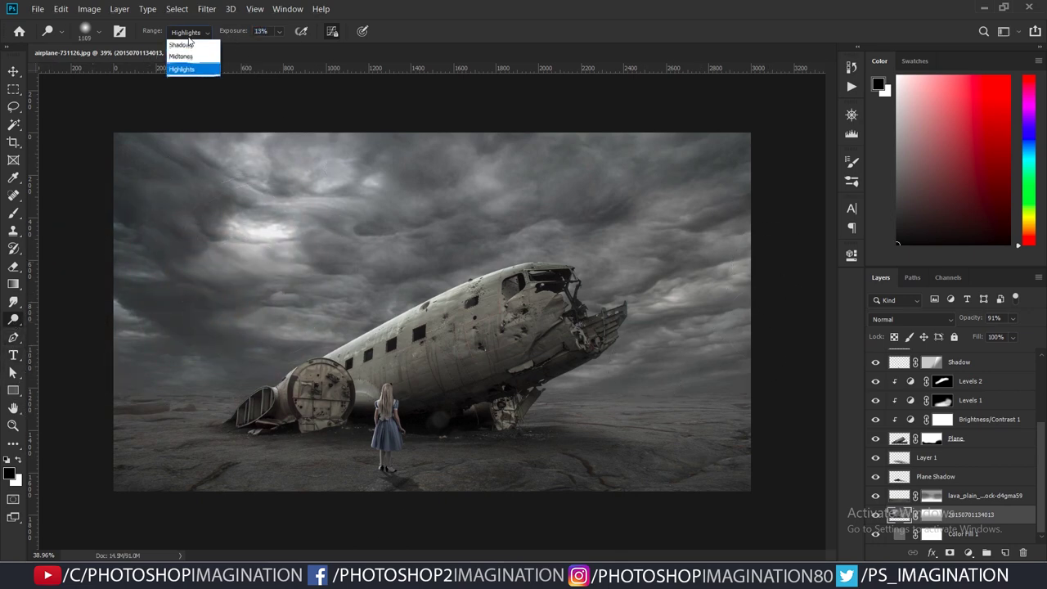
{"action": "left_click", "coordinate": [184, 68]}
- Switch to the Burn tool set to Midtones at 10% exposure with a larger brush
{"action": "right_click", "coordinate": [13, 319]}
{"action": "left_click", "coordinate": [71, 332]}
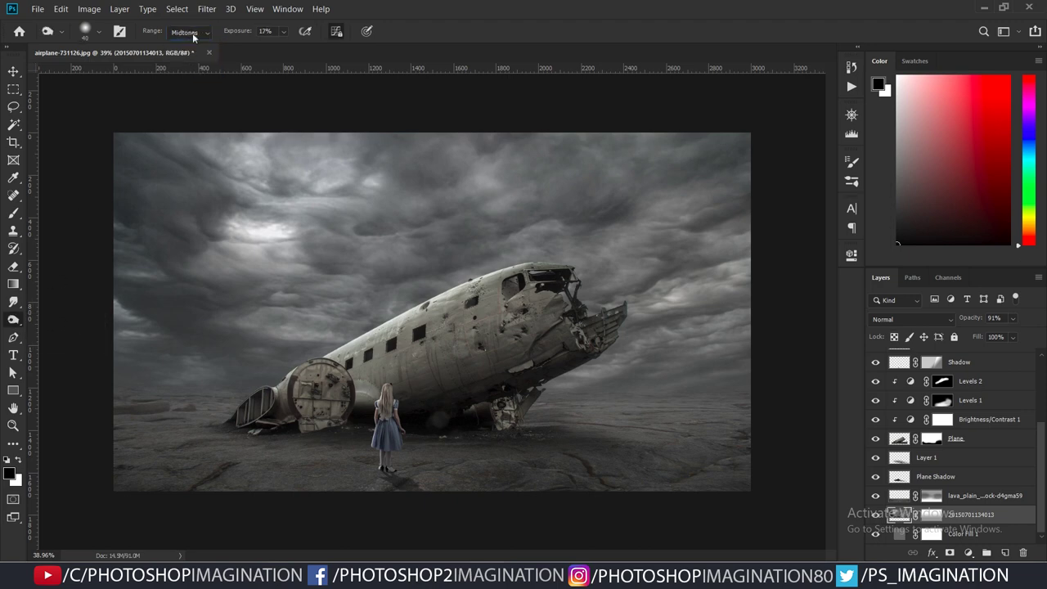
{"action": "left_click", "coordinate": [187, 31]}
{"action": "left_click", "coordinate": [184, 51]}
{"action": "left_click", "coordinate": [282, 32]}
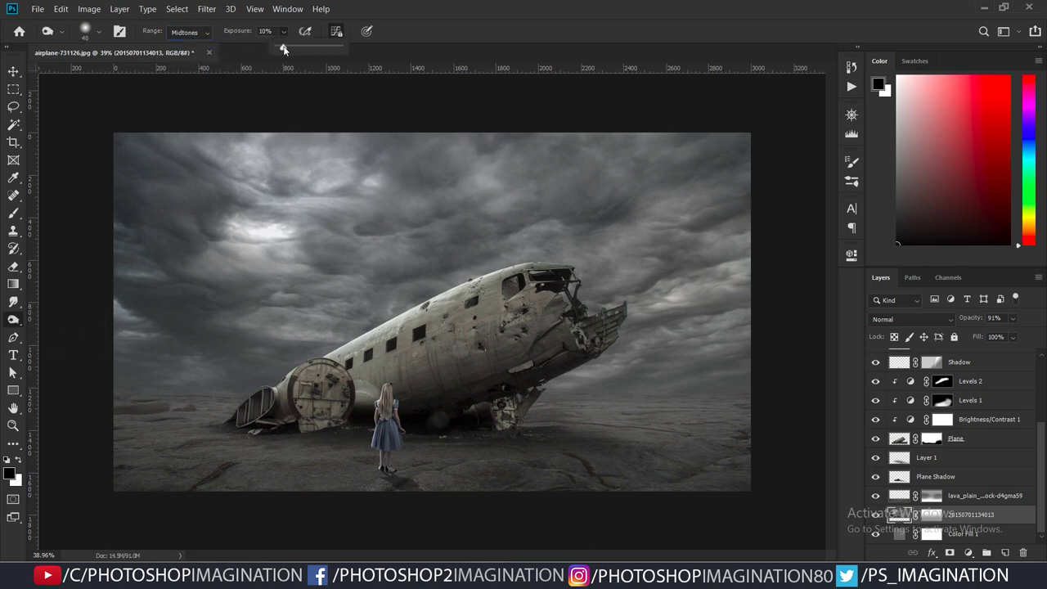
{"action": "left_click_drag", "start_coordinate": [199, 257], "coordinate": [270, 246]}
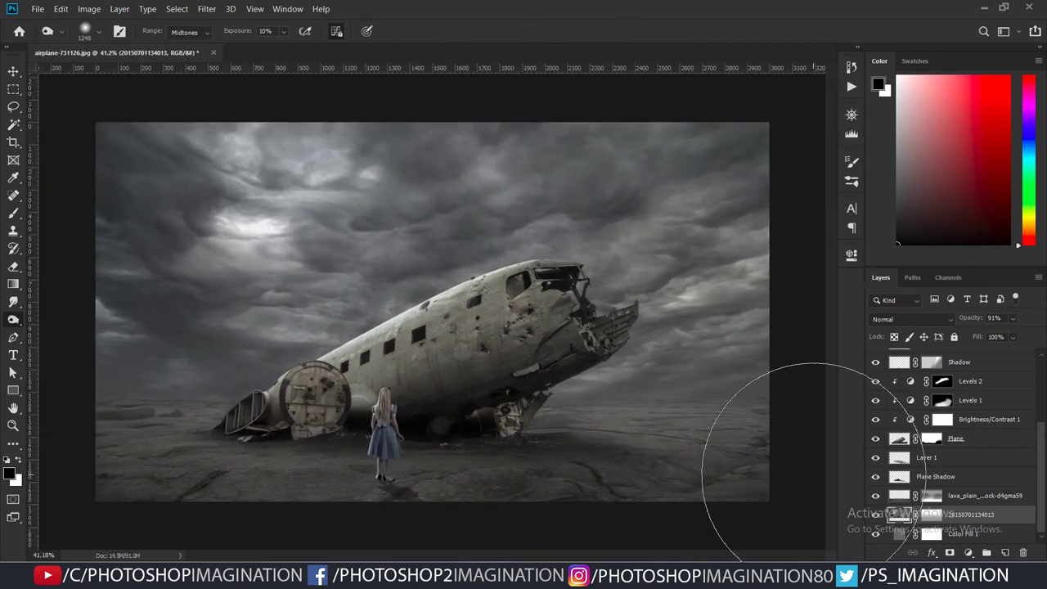
{"action": "scroll", "coordinate": [971, 491], "scroll_direction": "up", "scroll_amount": 3}
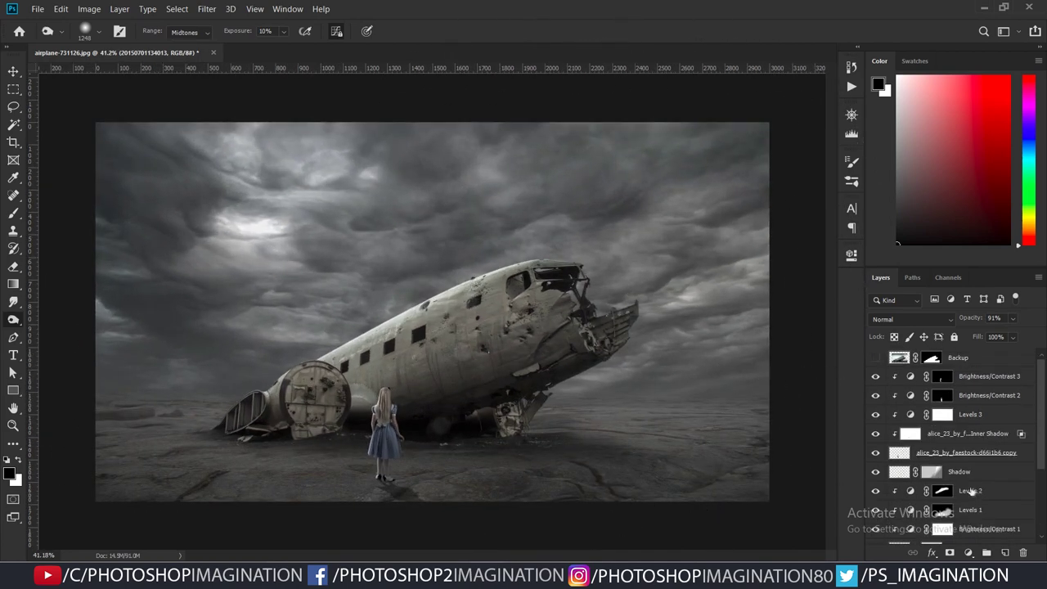
- Add a new empty Layer 2 above the Brightness/Contrast 3 layer
{"action": "key", "text": "v"}
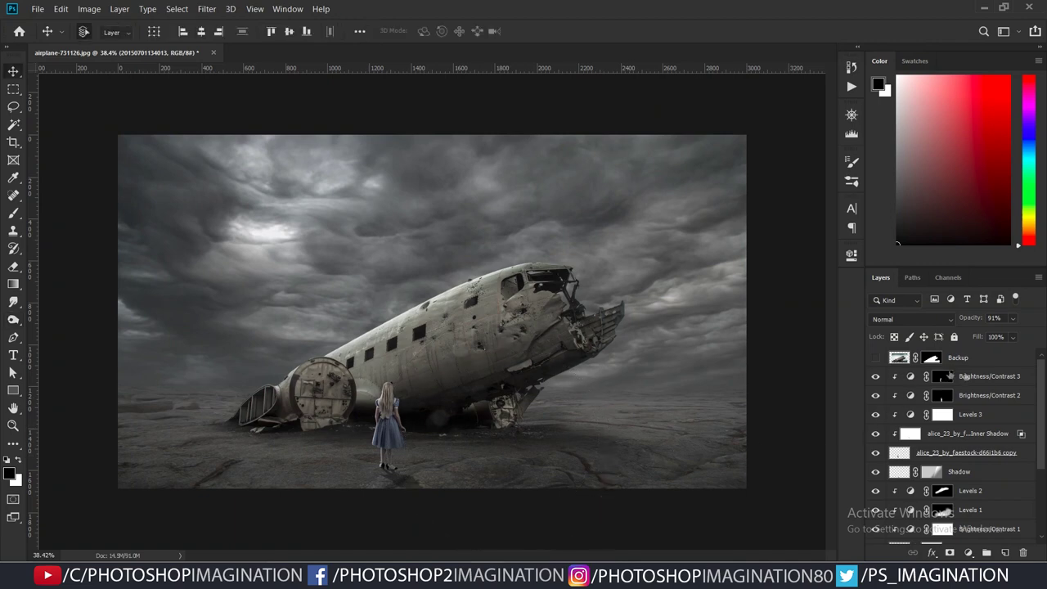
{"action": "left_click", "coordinate": [946, 376]}
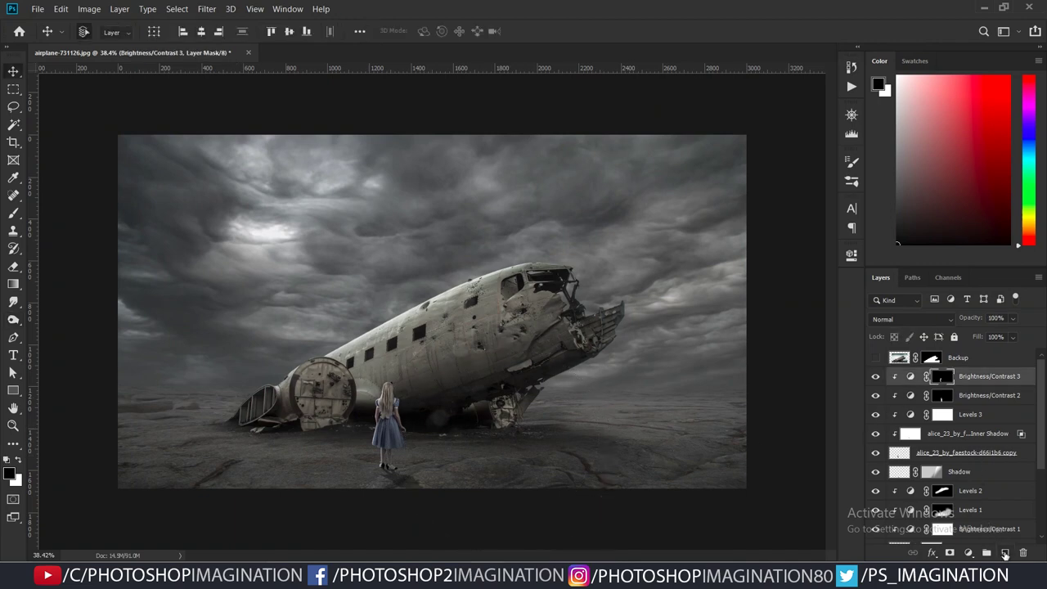
{"action": "left_click", "coordinate": [1004, 553]}
- Load the beam3.jpg 1 light-beam brush from the brush presets
{"action": "key", "text": "b"}
{"action": "right_click", "coordinate": [423, 229]}
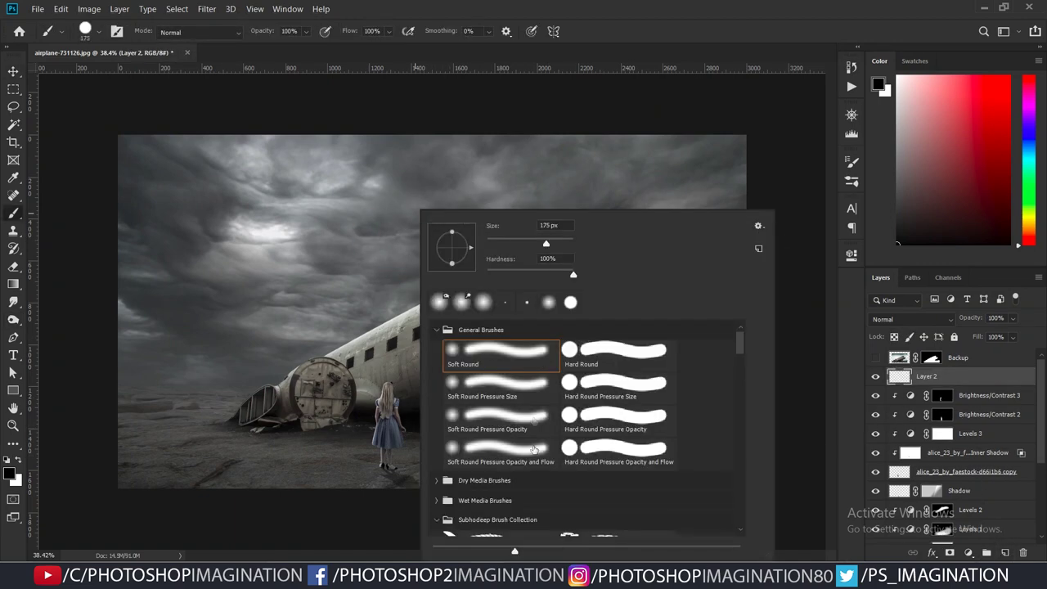
{"action": "scroll", "coordinate": [533, 449], "scroll_direction": "down", "scroll_amount": 5}
{"action": "scroll", "coordinate": [572, 434], "scroll_direction": "down", "scroll_amount": 5}
{"action": "scroll", "coordinate": [621, 425], "scroll_direction": "down", "scroll_amount": 5}
{"action": "scroll", "coordinate": [666, 417], "scroll_direction": "down", "scroll_amount": 2}
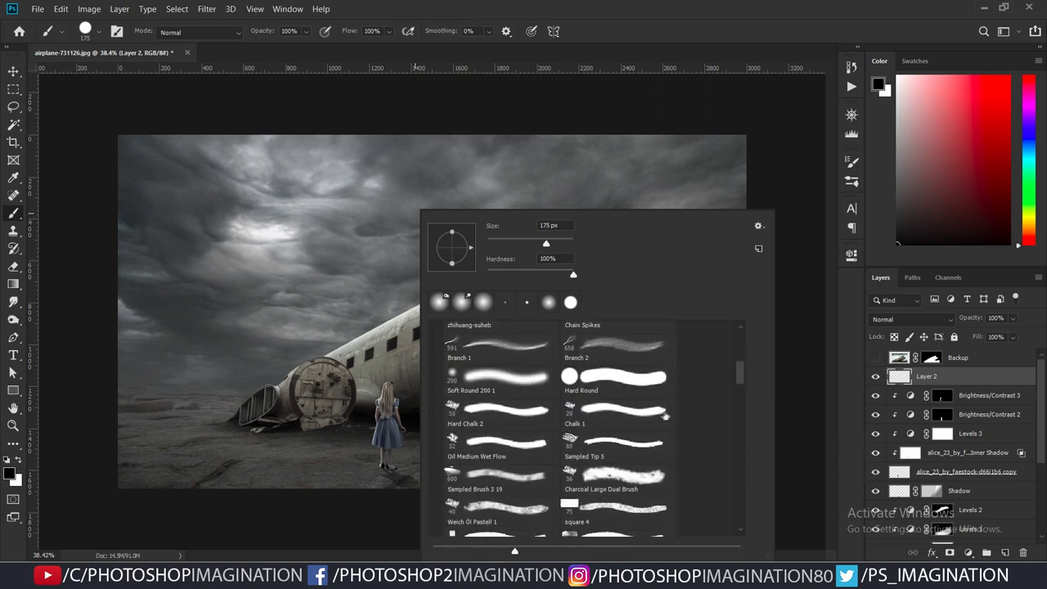
{"action": "left_click_drag", "start_coordinate": [740, 372], "coordinate": [744, 470]}
{"action": "left_click_drag", "start_coordinate": [746, 480], "coordinate": [747, 498]}
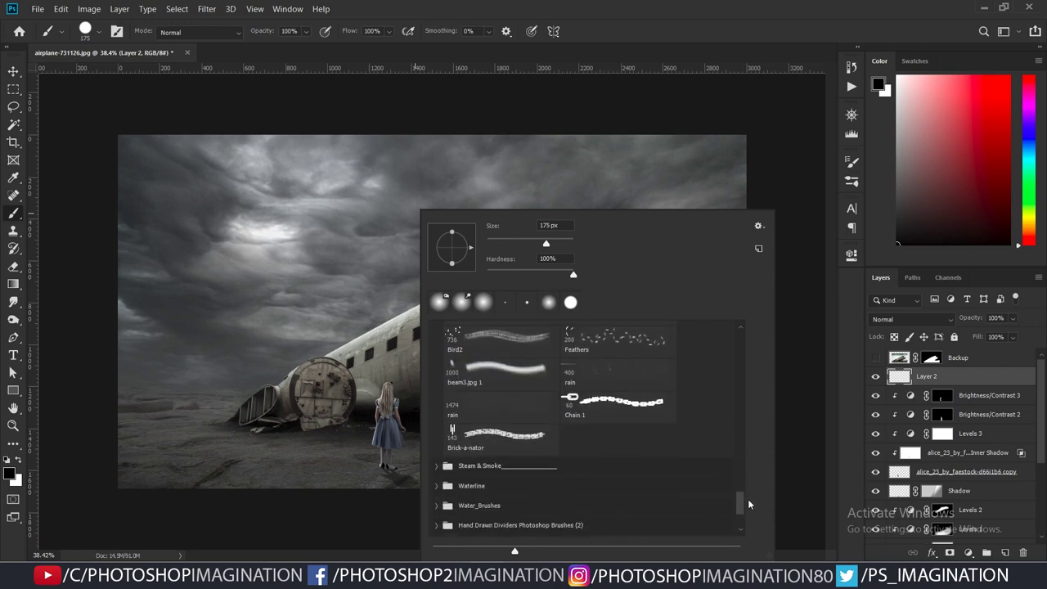
{"action": "scroll", "coordinate": [523, 408], "scroll_direction": "up", "scroll_amount": 3}
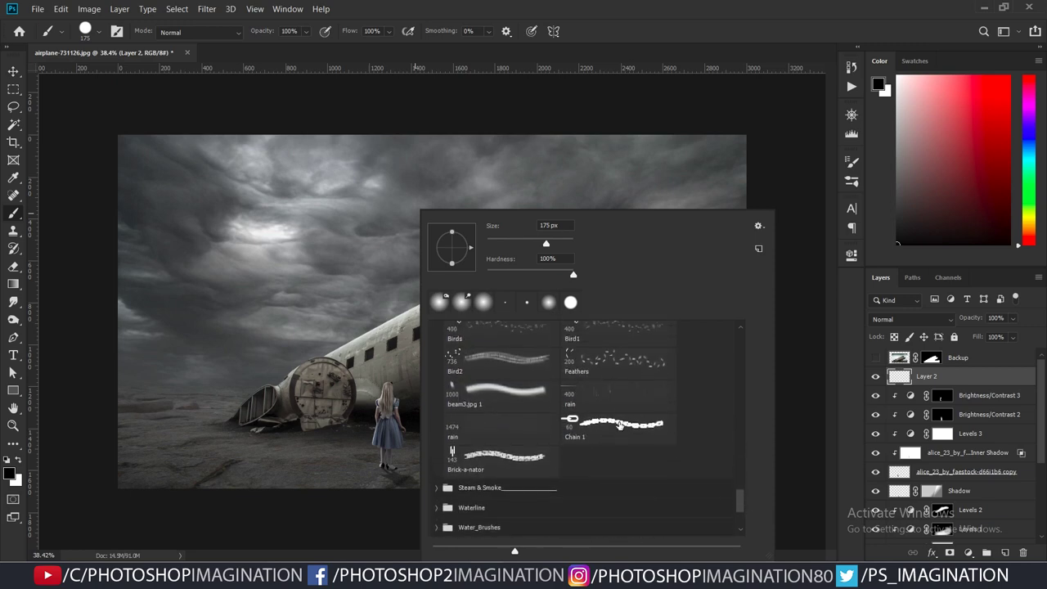
{"action": "double_click", "coordinate": [501, 401]}
- Stamp a white light beam in the upper-left sky and stretch it wider and down toward the ground
{"action": "key", "text": "x"}
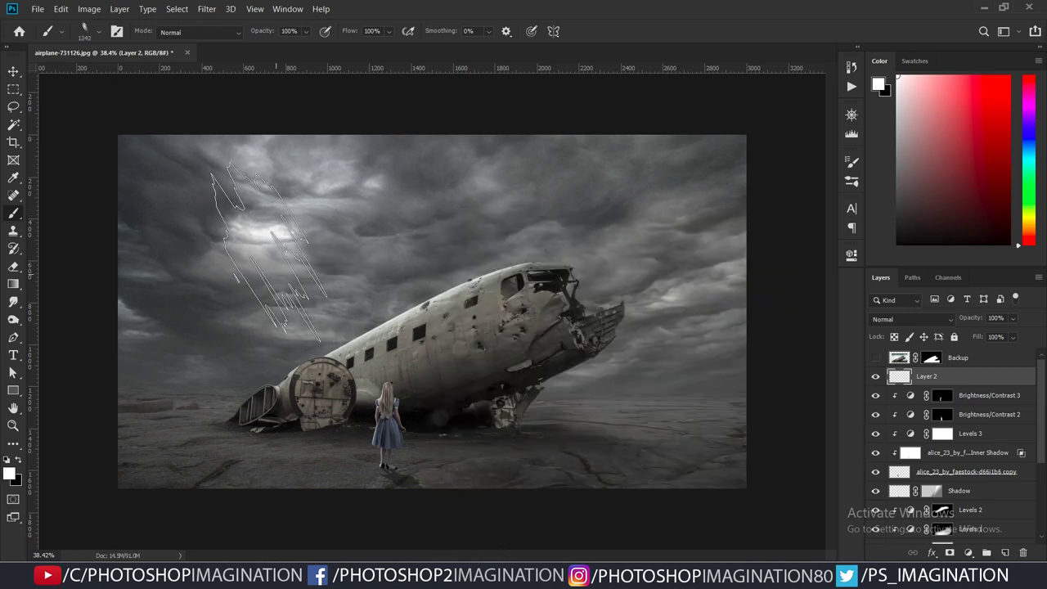
{"action": "left_click", "coordinate": [270, 270]}
{"action": "key", "text": "ctrl+t"}
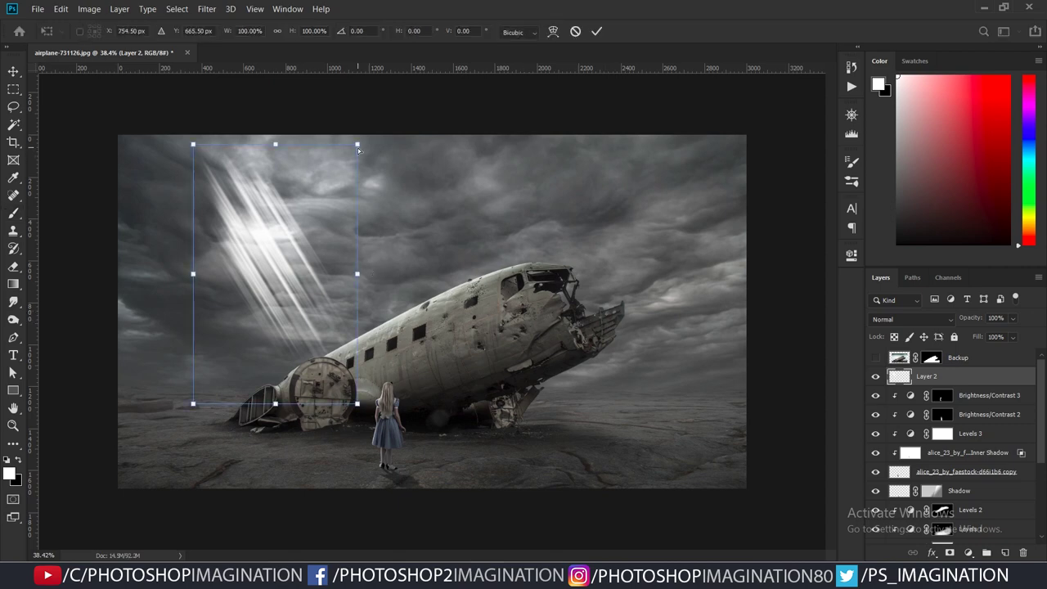
{"action": "left_click_drag", "start_coordinate": [357, 148], "coordinate": [328, 160]}
{"action": "left_click_drag", "start_coordinate": [357, 403], "coordinate": [345, 409]}
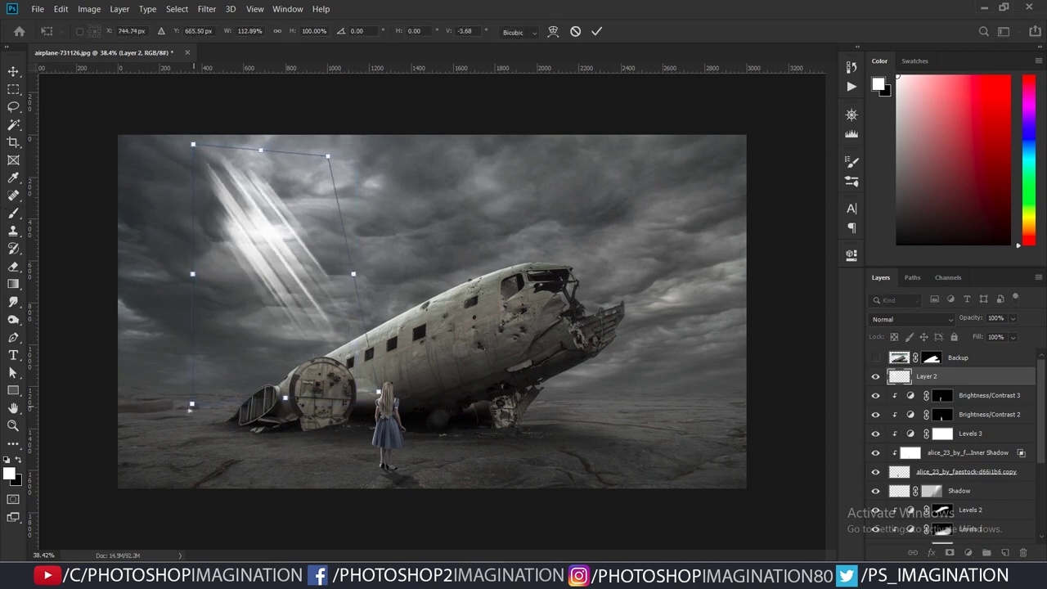
{"action": "left_click_drag", "start_coordinate": [190, 404], "coordinate": [129, 420]}
{"action": "left_click_drag", "start_coordinate": [203, 159], "coordinate": [221, 195]}
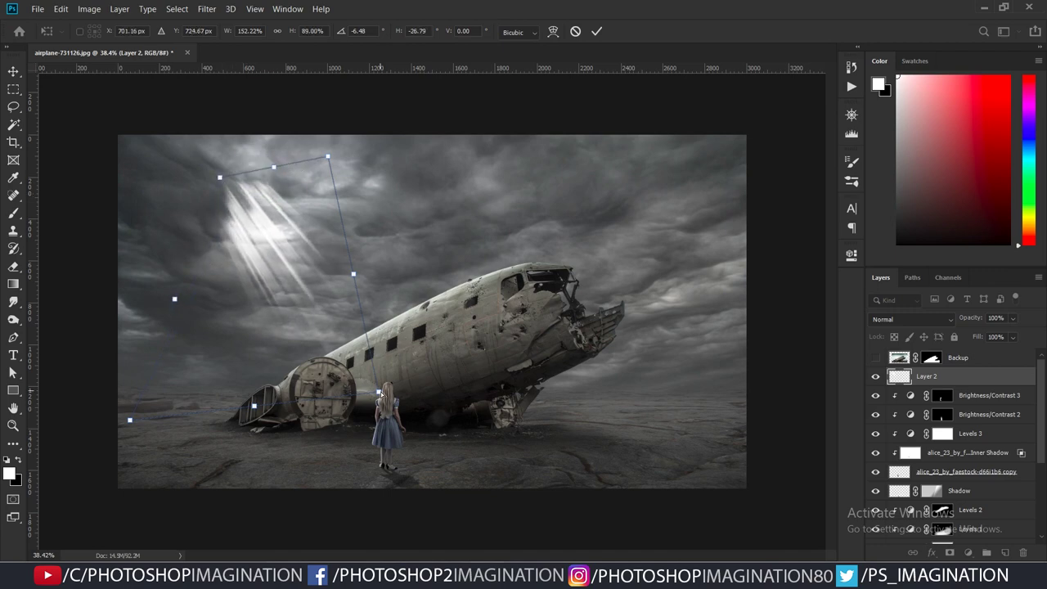
{"action": "left_click_drag", "start_coordinate": [378, 393], "coordinate": [507, 482]}
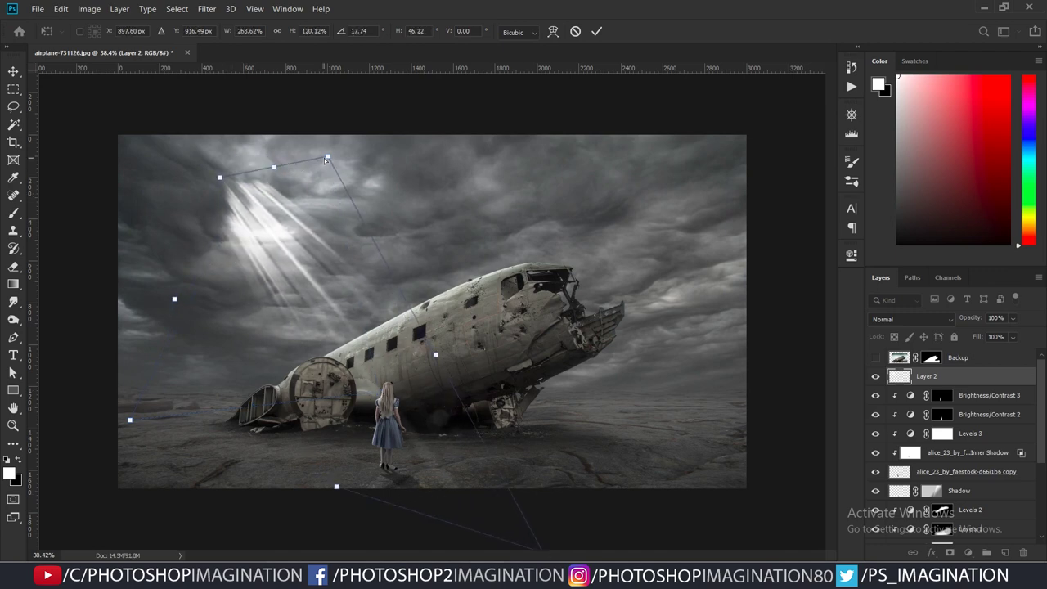
{"action": "left_click_drag", "start_coordinate": [325, 160], "coordinate": [322, 162]}
- Warp the light rays into a curved fan slanting toward the girl and plane, then commit
{"action": "right_click", "coordinate": [283, 219]}
{"action": "left_click", "coordinate": [310, 313]}
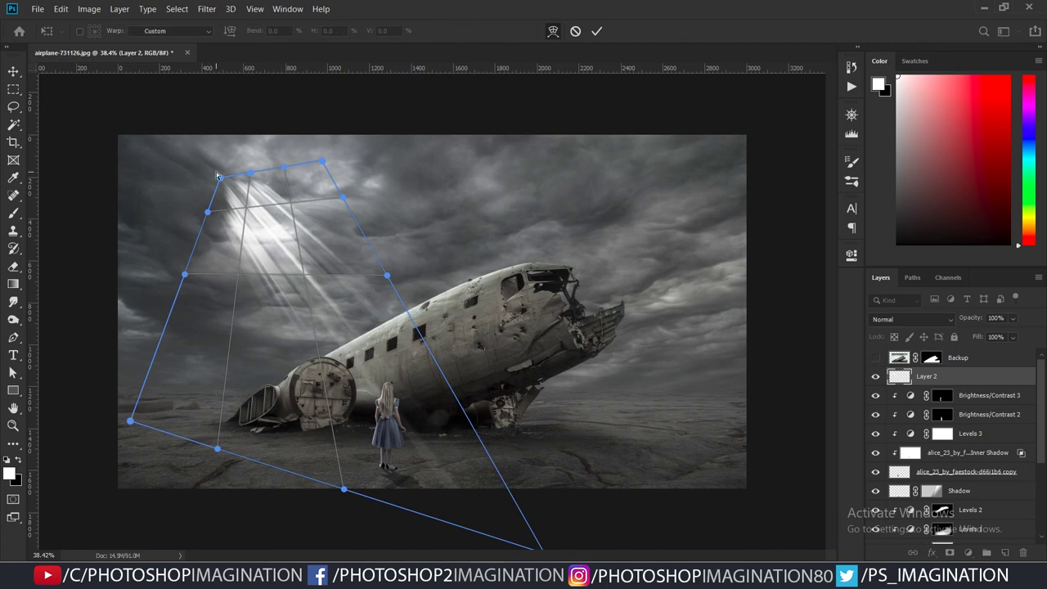
{"action": "left_click_drag", "start_coordinate": [218, 175], "coordinate": [219, 177]}
{"action": "left_click_drag", "start_coordinate": [207, 213], "coordinate": [212, 216]}
{"action": "left_click_drag", "start_coordinate": [227, 262], "coordinate": [256, 273]}
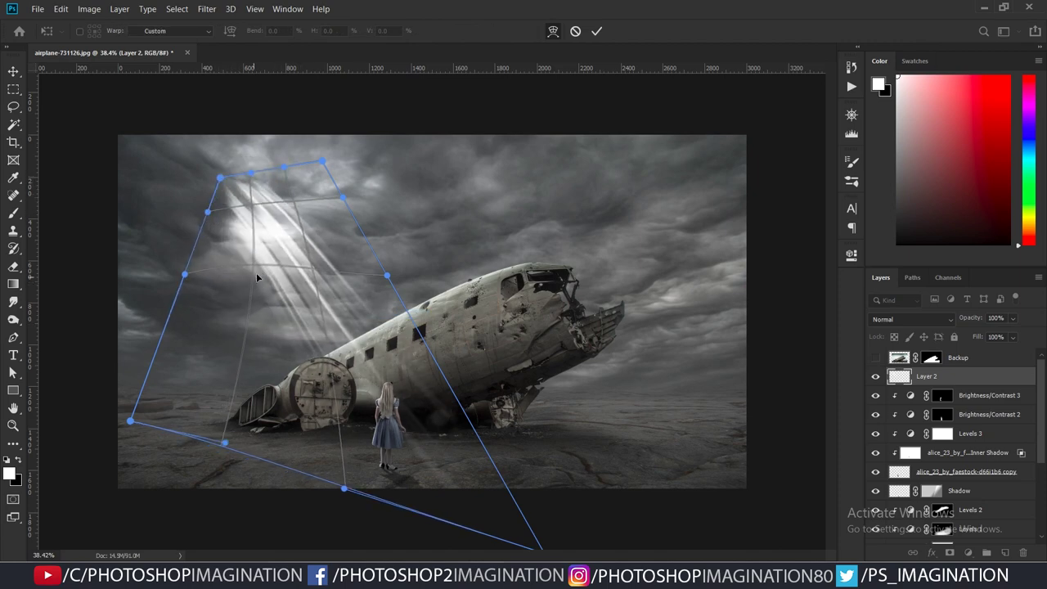
{"action": "mouse_move", "coordinate": [285, 174]}
{"action": "left_mouse_down"}
{"action": "mouse_move", "coordinate": [227, 181]}
{"action": "mouse_move", "coordinate": [215, 210]}
{"action": "left_mouse_up"}
{"action": "left_click_drag", "start_coordinate": [187, 277], "coordinate": [200, 263]}
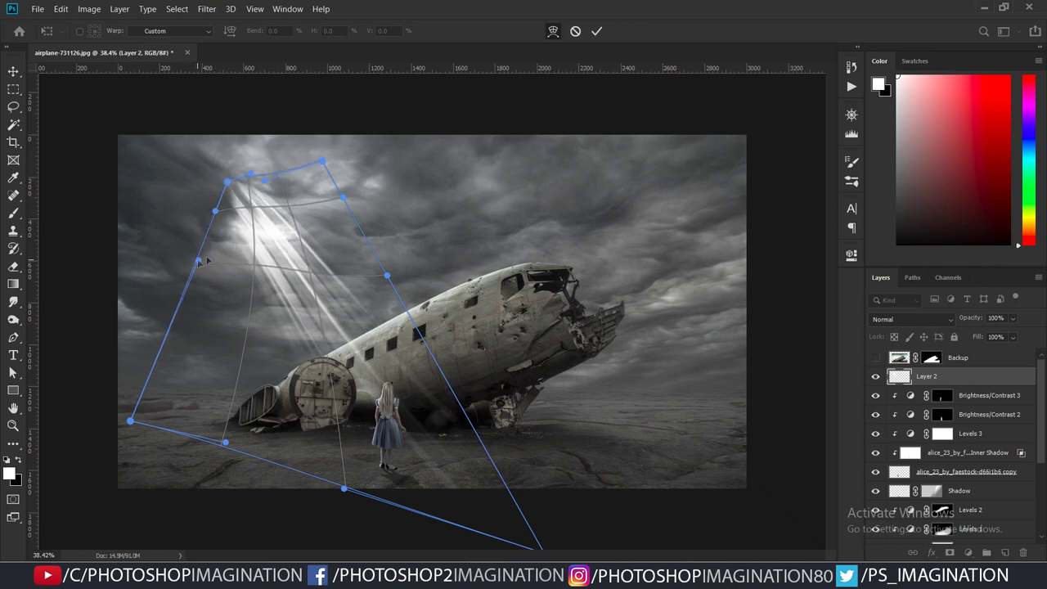
{"action": "left_click_drag", "start_coordinate": [346, 215], "coordinate": [345, 216]}
{"action": "mouse_move", "coordinate": [530, 521]}
{"action": "left_mouse_down"}
{"action": "mouse_move", "coordinate": [540, 495]}
{"action": "mouse_move", "coordinate": [500, 525]}
{"action": "left_mouse_up"}
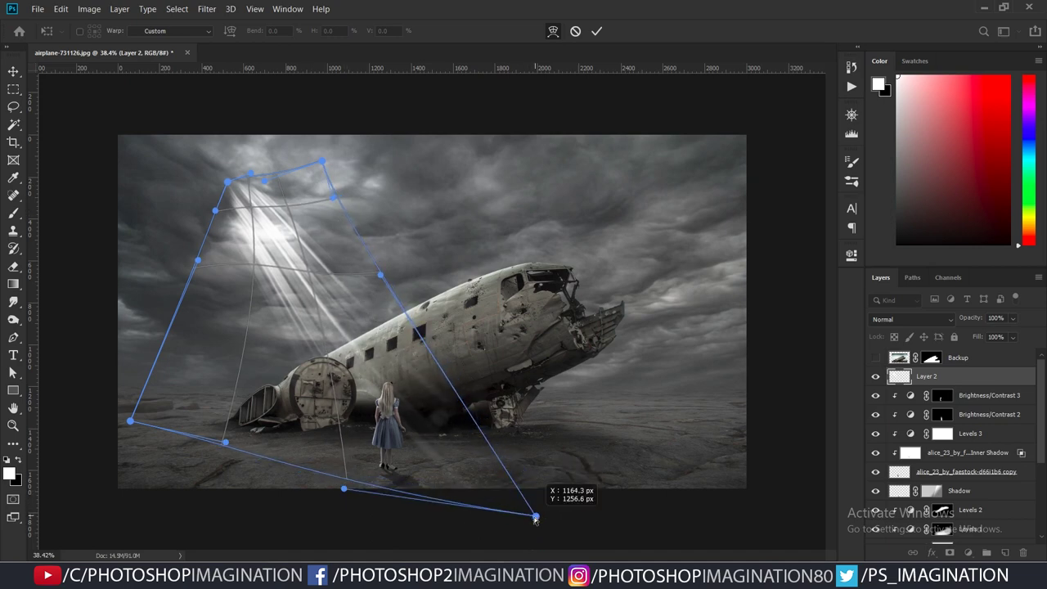
{"action": "left_click_drag", "start_coordinate": [375, 389], "coordinate": [365, 361]}
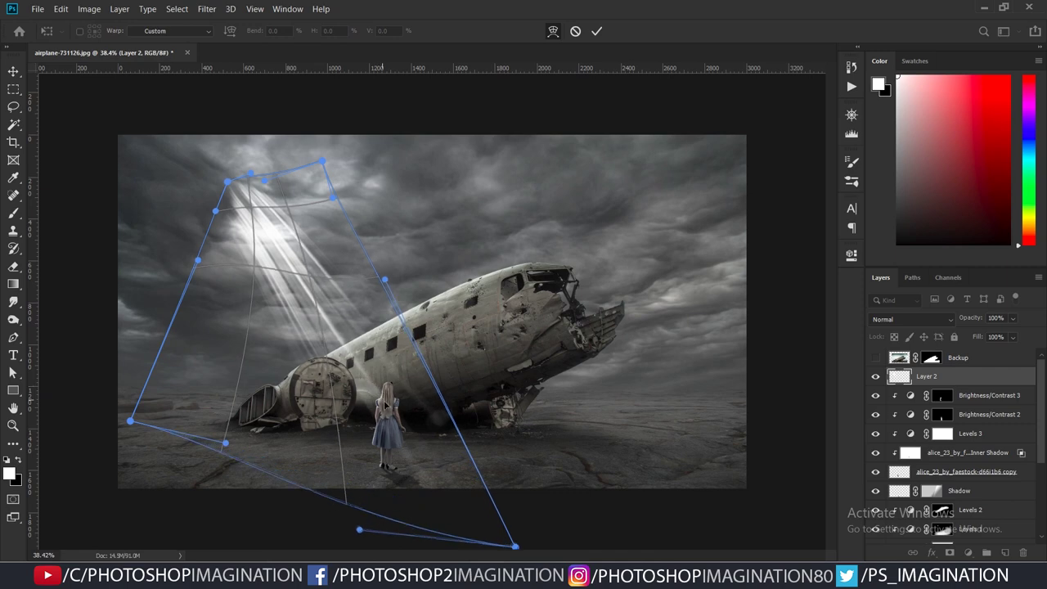
{"action": "left_click", "coordinate": [597, 31]}
- Soften Layer 2's light beams with a 34.6-pixel Gaussian Blur
{"action": "key", "text": "b"}
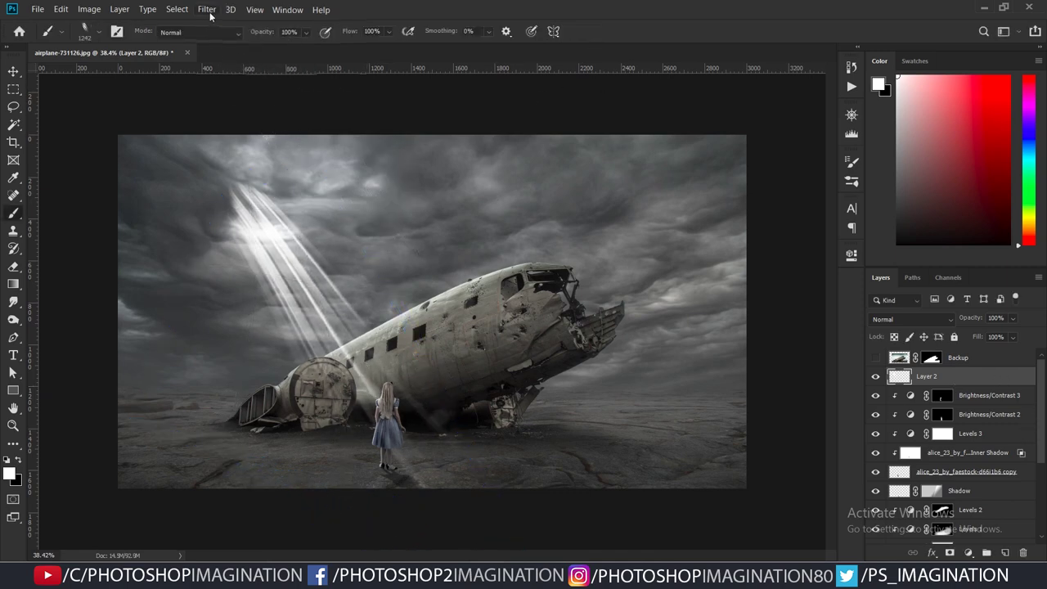
{"action": "left_click", "coordinate": [206, 9]}
{"action": "left_click", "coordinate": [411, 203]}
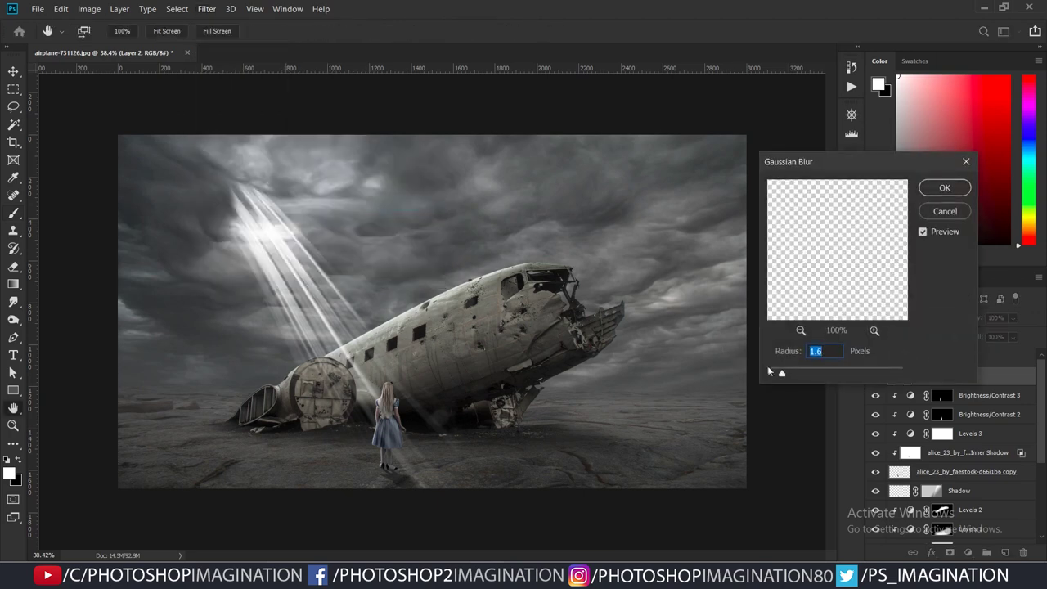
{"action": "left_click_drag", "start_coordinate": [826, 372], "coordinate": [837, 373]}
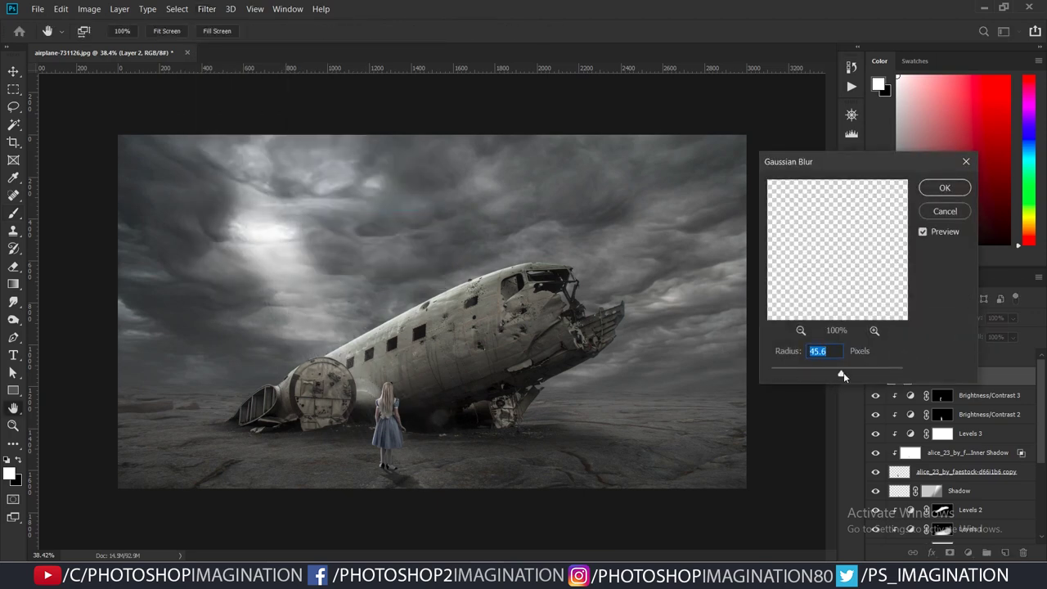
{"action": "left_click", "coordinate": [942, 188]}
- Nudge the blurred light slightly down and to the right
{"action": "key", "text": "v"}
{"action": "left_click_drag", "start_coordinate": [327, 269], "coordinate": [312, 285]}
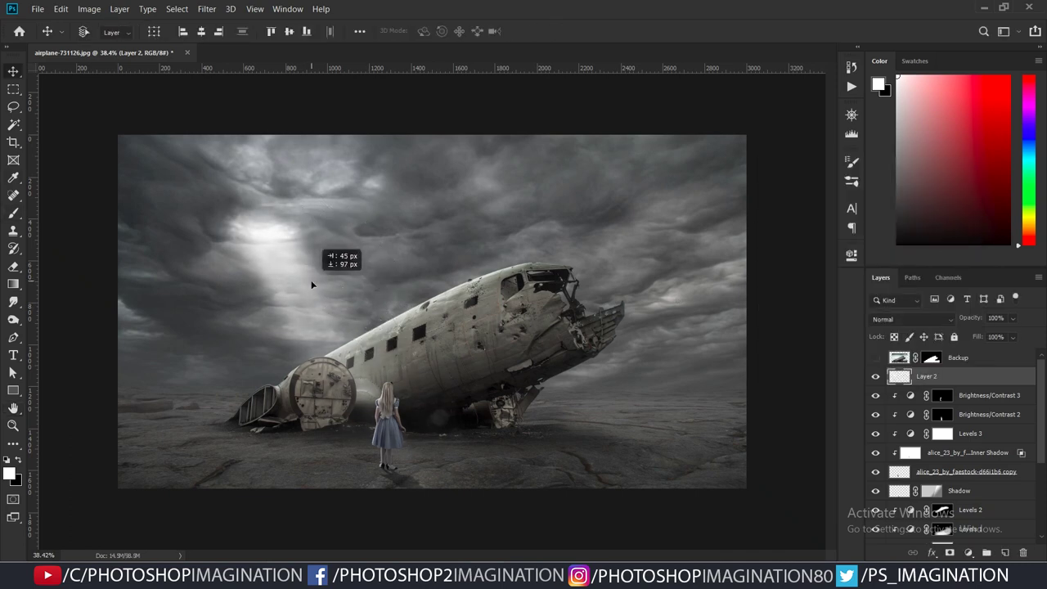
{"action": "key", "text": "ctrl+t"}
{"action": "scroll", "coordinate": [376, 423], "scroll_direction": "down", "scroll_amount": 3}
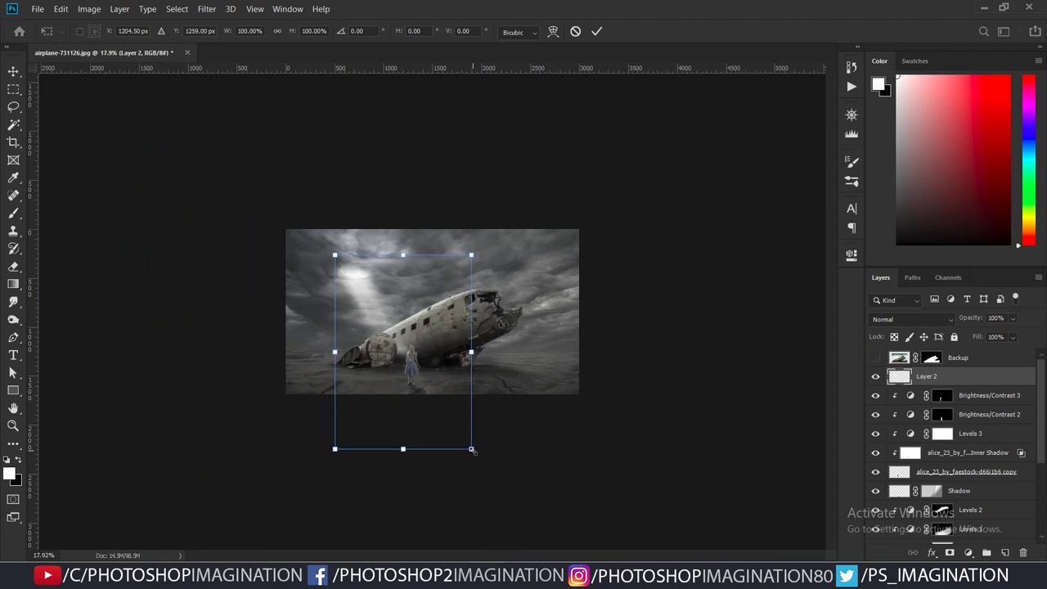
- Scale up and rotate the light layer, pulling out its bottom-left and top corners
{"action": "left_click_drag", "start_coordinate": [471, 449], "coordinate": [473, 452]}
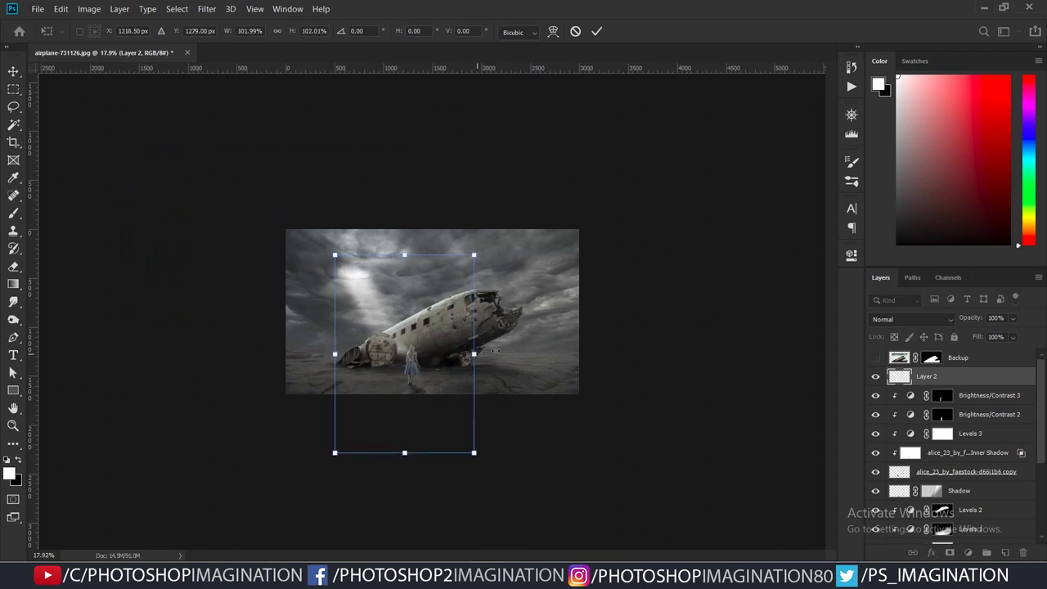
{"action": "mouse_move", "coordinate": [495, 350]}
{"action": "left_mouse_down"}
{"action": "mouse_move", "coordinate": [501, 215]}
{"action": "mouse_move", "coordinate": [494, 243]}
{"action": "left_mouse_up"}
{"action": "left_click_drag", "start_coordinate": [304, 454], "coordinate": [269, 465]}
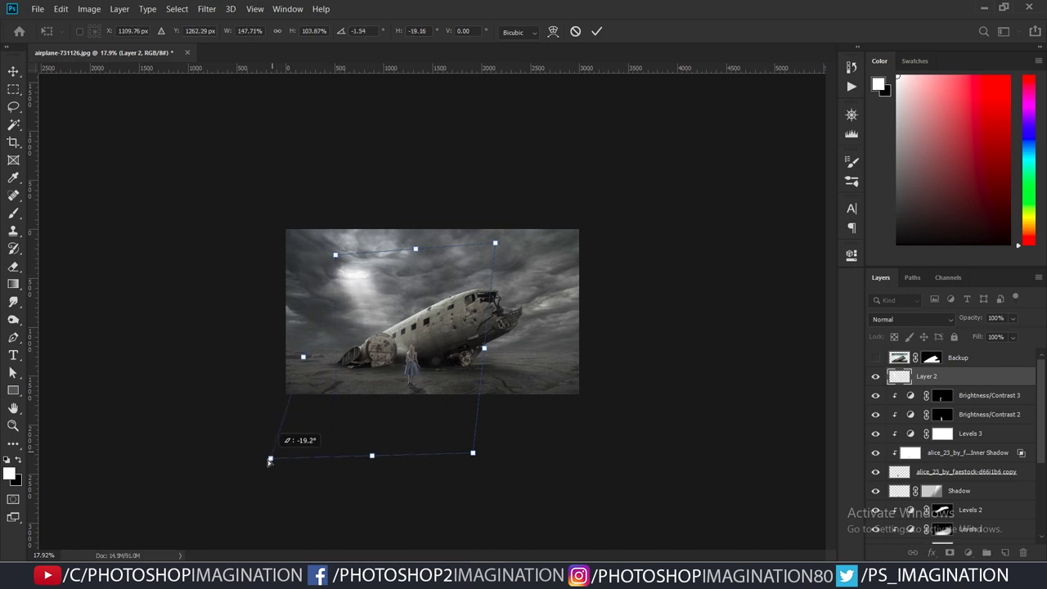
{"action": "left_click_drag", "start_coordinate": [335, 254], "coordinate": [345, 267]}
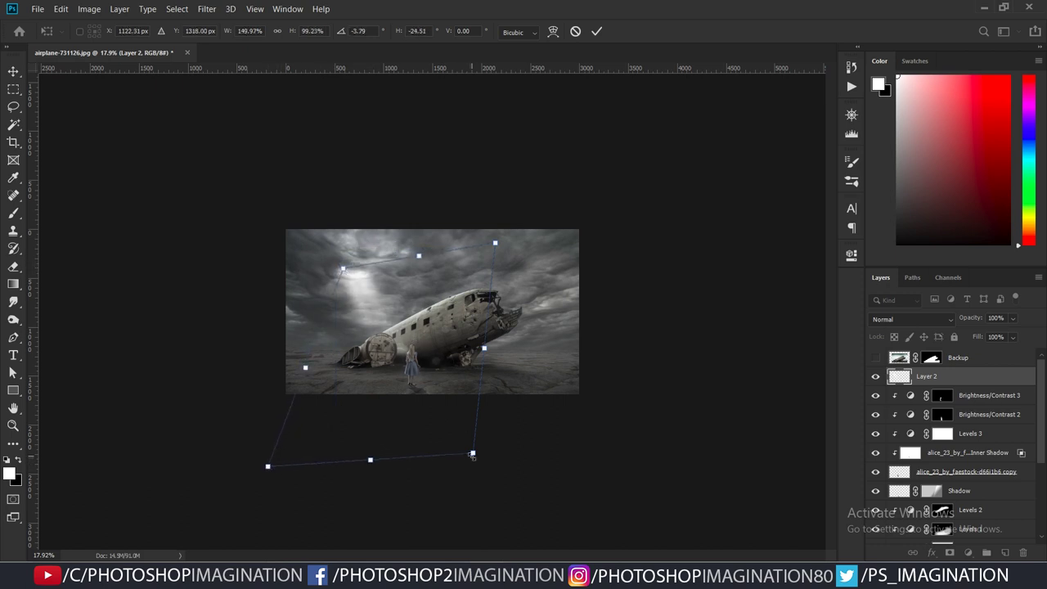
{"action": "mouse_move", "coordinate": [473, 452]}
{"action": "left_mouse_down"}
{"action": "mouse_move", "coordinate": [564, 549]}
{"action": "mouse_move", "coordinate": [465, 442]}
{"action": "left_mouse_up"}
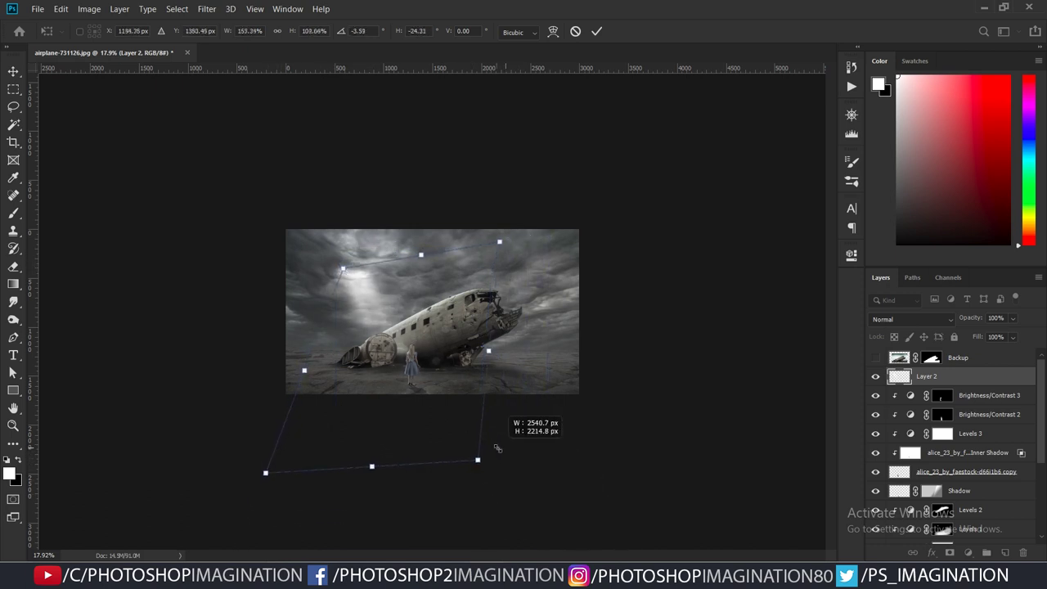
{"action": "mouse_move", "coordinate": [548, 233]}
{"action": "left_mouse_down"}
{"action": "mouse_move", "coordinate": [488, 259]}
{"action": "mouse_move", "coordinate": [578, 229]}
{"action": "left_mouse_up"}
{"action": "key", "text": "ctrl+plus"}
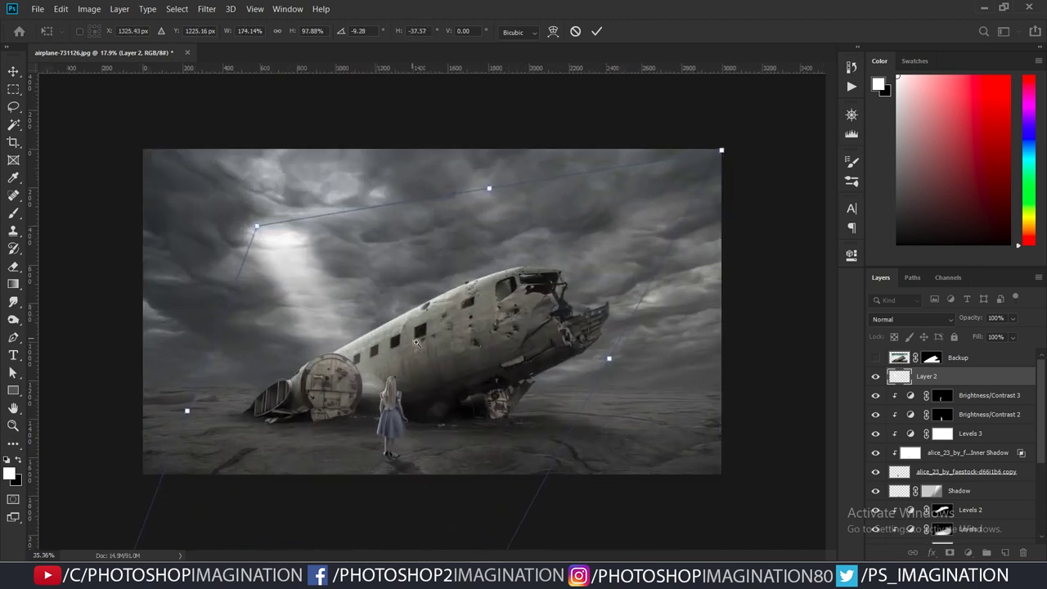
{"action": "key", "text": "ctrl+minus"}
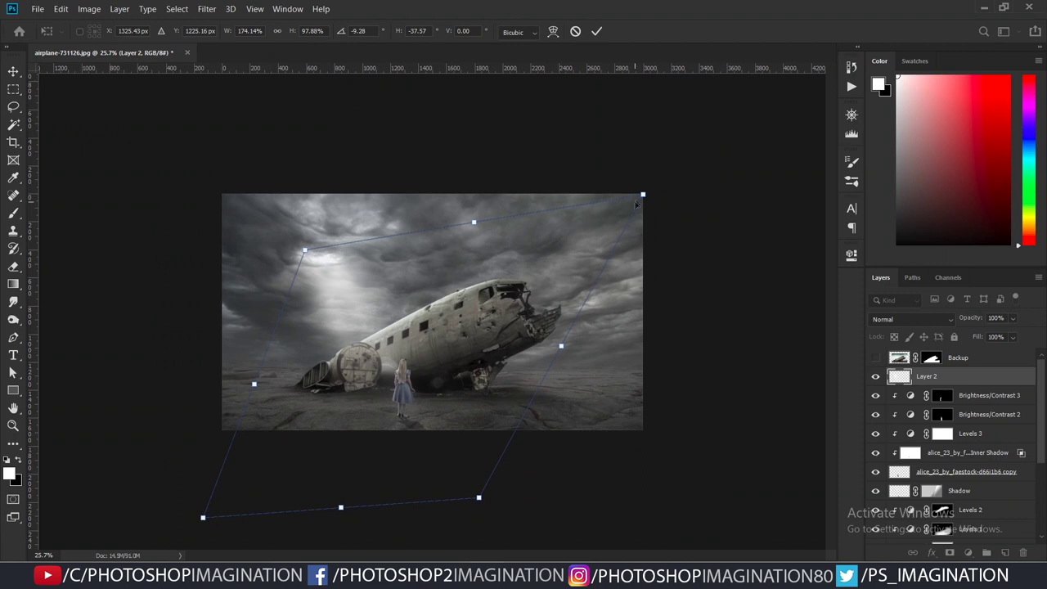
- Reshape the remaining corners into a diagonal shaft, commit, and hide the layer to compare
{"action": "left_click_drag", "start_coordinate": [636, 202], "coordinate": [608, 216]}
{"action": "mouse_move", "coordinate": [304, 250]}
{"action": "left_mouse_down"}
{"action": "mouse_move", "coordinate": [311, 258]}
{"action": "mouse_move", "coordinate": [300, 244]}
{"action": "left_mouse_up"}
{"action": "left_click_drag", "start_coordinate": [458, 236], "coordinate": [441, 235]}
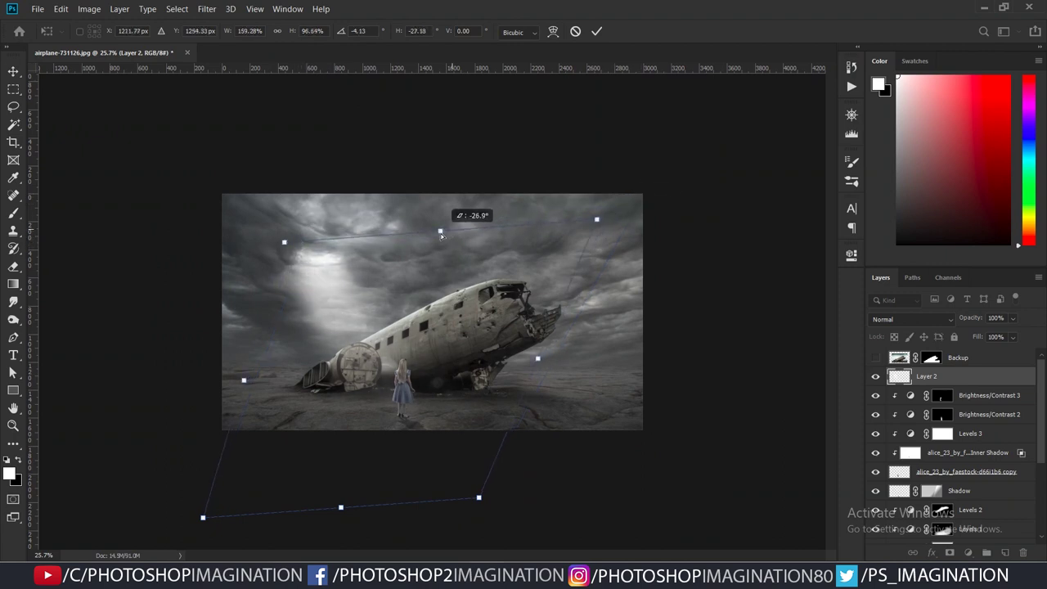
{"action": "mouse_move", "coordinate": [202, 517]}
{"action": "left_mouse_down"}
{"action": "mouse_move", "coordinate": [225, 466]}
{"action": "mouse_move", "coordinate": [230, 493]}
{"action": "left_mouse_up"}
{"action": "left_click_drag", "start_coordinate": [478, 496], "coordinate": [498, 504]}
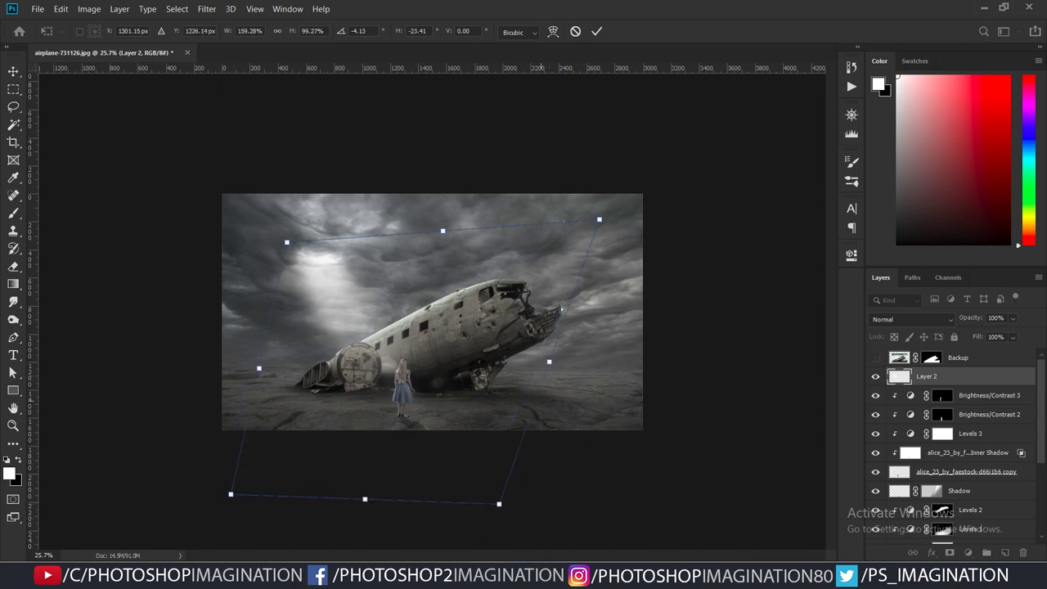
{"action": "left_click", "coordinate": [600, 30]}
{"action": "scroll", "coordinate": [360, 292], "scroll_direction": "up", "scroll_amount": 2}
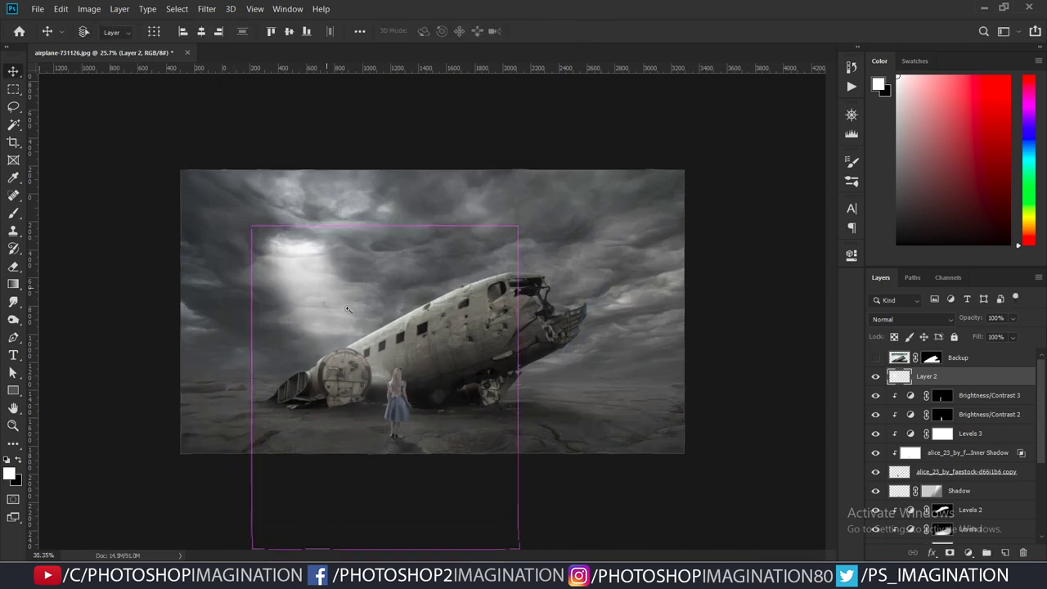
{"action": "left_click", "coordinate": [874, 376]}
- Show the light layer again, add a layer mask, and set the brush to 37% opacity
{"action": "left_click", "coordinate": [875, 376]}
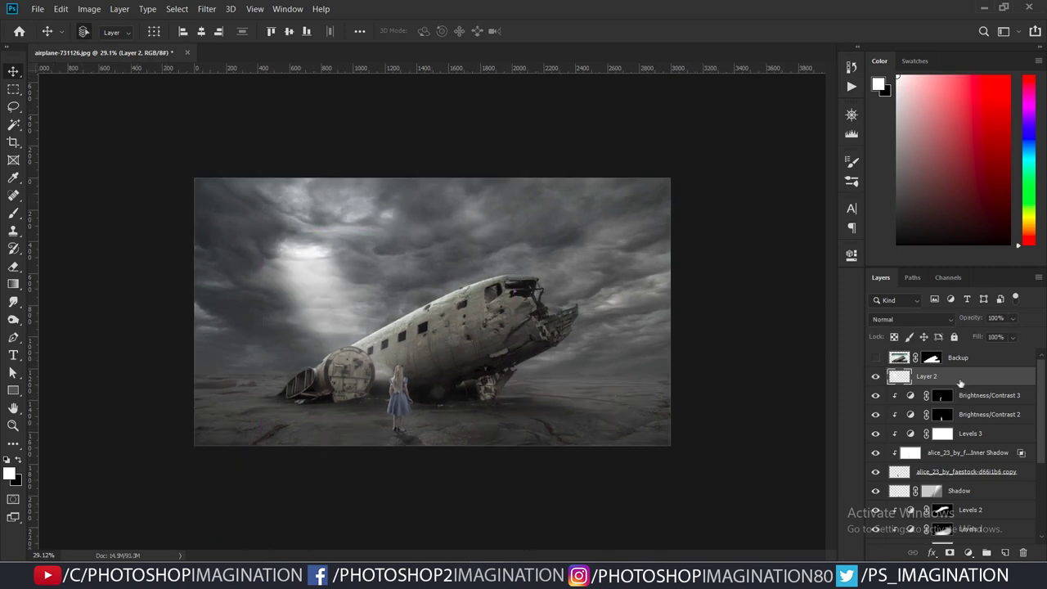
{"action": "left_click_drag", "start_coordinate": [973, 319], "coordinate": [977, 319]}
{"action": "left_click", "coordinate": [949, 553]}
{"action": "key", "text": "b"}
{"action": "right_click", "coordinate": [327, 211]}
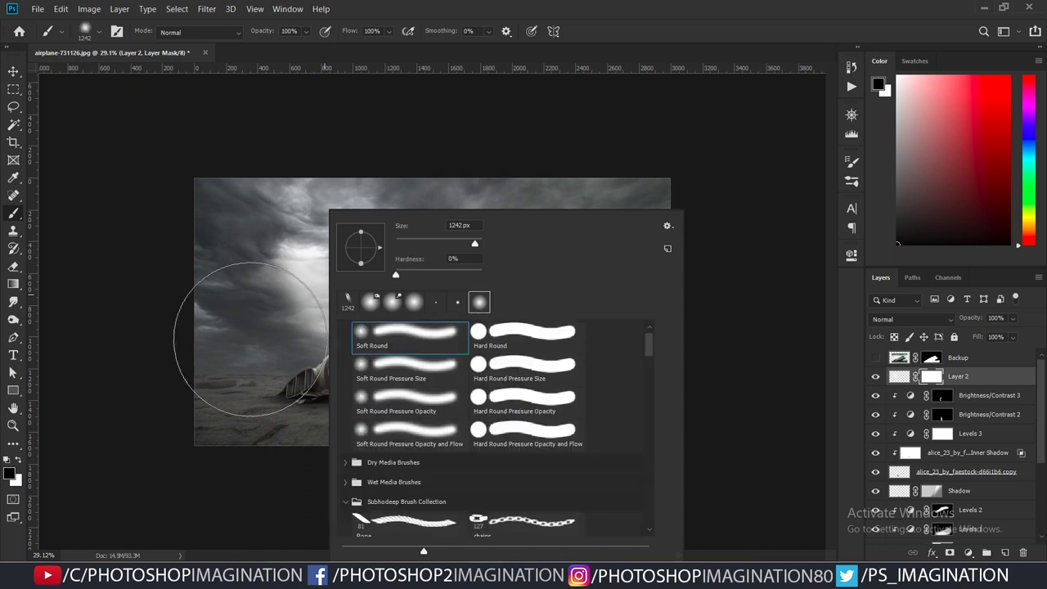
{"action": "key", "text": "Escape"}
{"action": "type", "text": "39"}
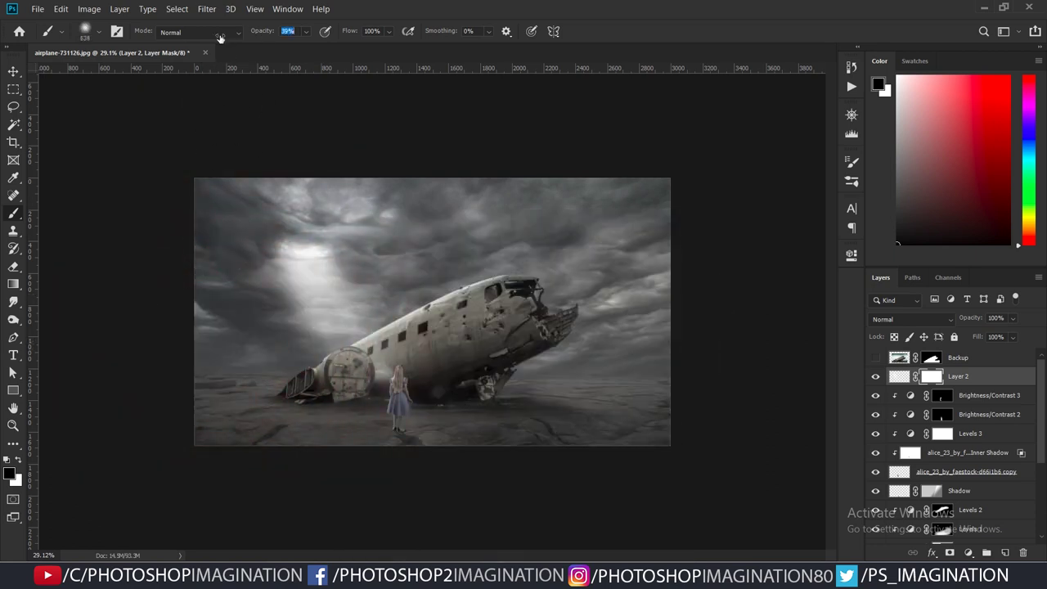
{"action": "type", "text": "37"}
{"action": "key", "text": "Return"}
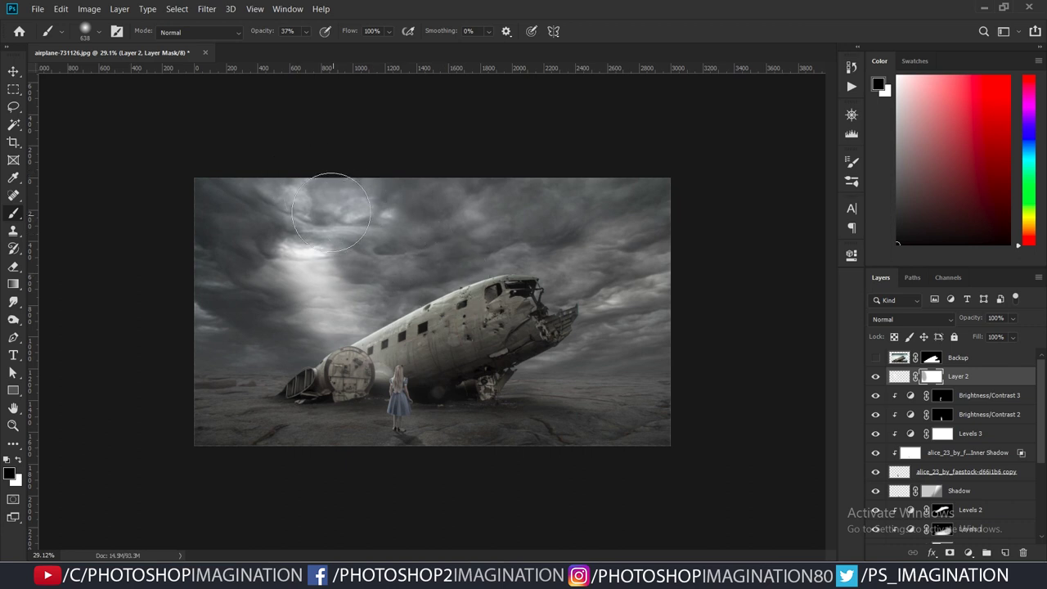
- Toggle Layer 2's visibility to compare the faded shaft, then return to its pixels
{"action": "scroll", "coordinate": [368, 245], "scroll_direction": "down", "scroll_amount": 1}
{"action": "left_click", "coordinate": [875, 377]}
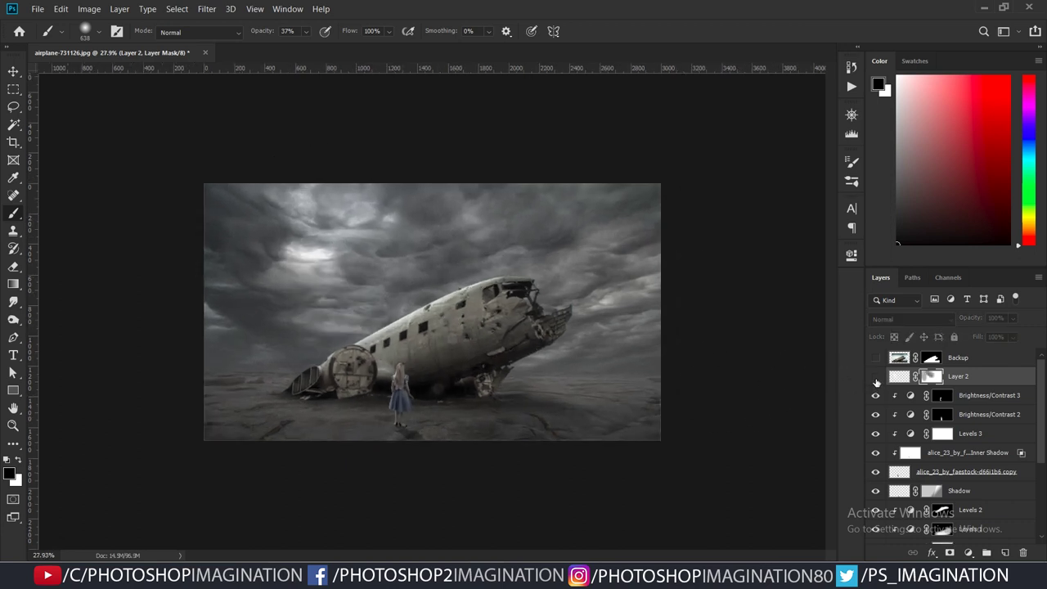
{"action": "left_click", "coordinate": [875, 376]}
{"action": "scroll", "coordinate": [508, 385], "scroll_direction": "up", "scroll_amount": 1}
{"action": "scroll", "coordinate": [509, 384], "scroll_direction": "up", "scroll_amount": 1}
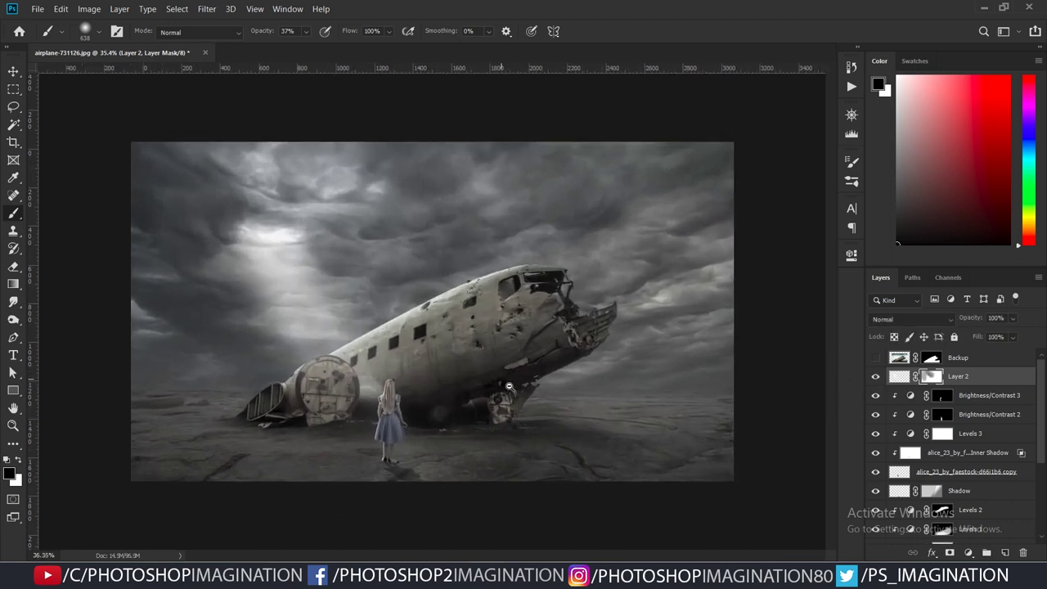
{"action": "scroll", "coordinate": [509, 384], "scroll_direction": "up", "scroll_amount": 1}
{"action": "scroll", "coordinate": [500, 381], "scroll_direction": "down", "scroll_amount": 1}
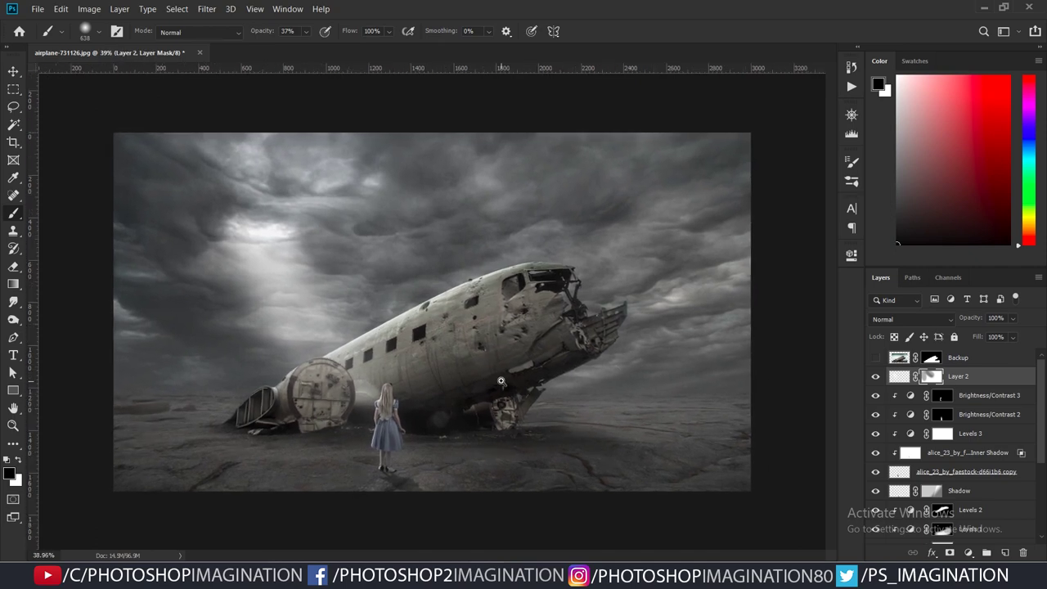
{"action": "scroll", "coordinate": [500, 381], "scroll_direction": "up", "scroll_amount": 1}
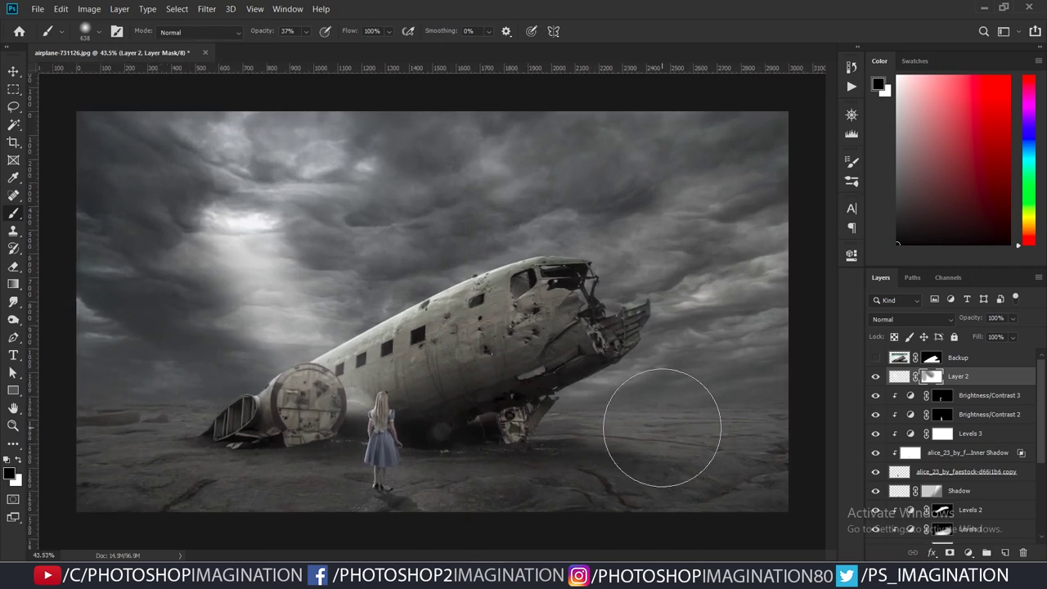
{"action": "key", "text": "ctrl+2"}
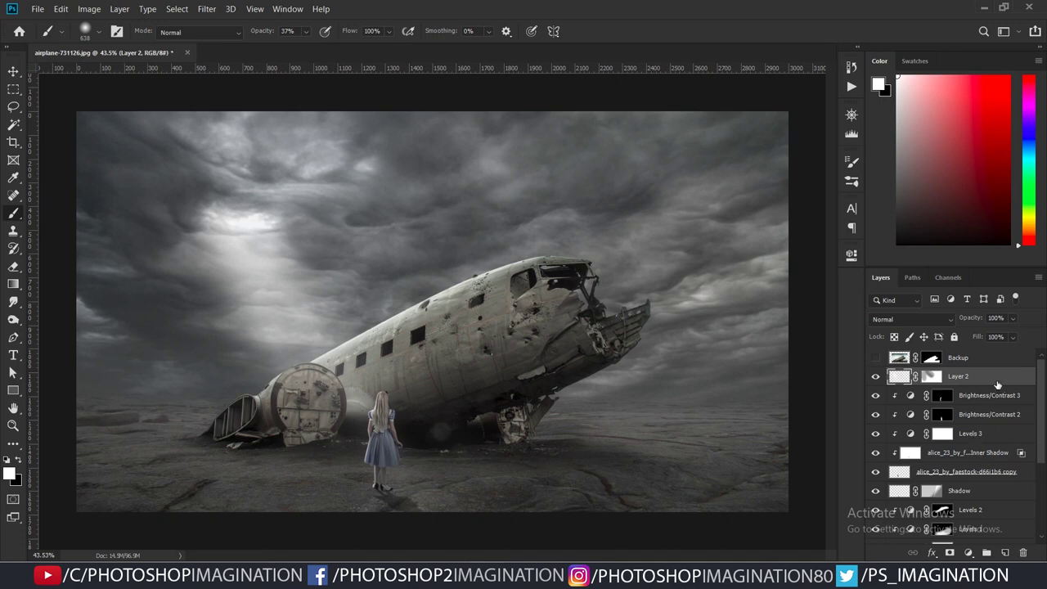
- Add a Gradient Fill layer with its colour stop set to very dark blue 091118
{"action": "left_click", "coordinate": [968, 554]}
{"action": "left_click", "coordinate": [957, 331]}
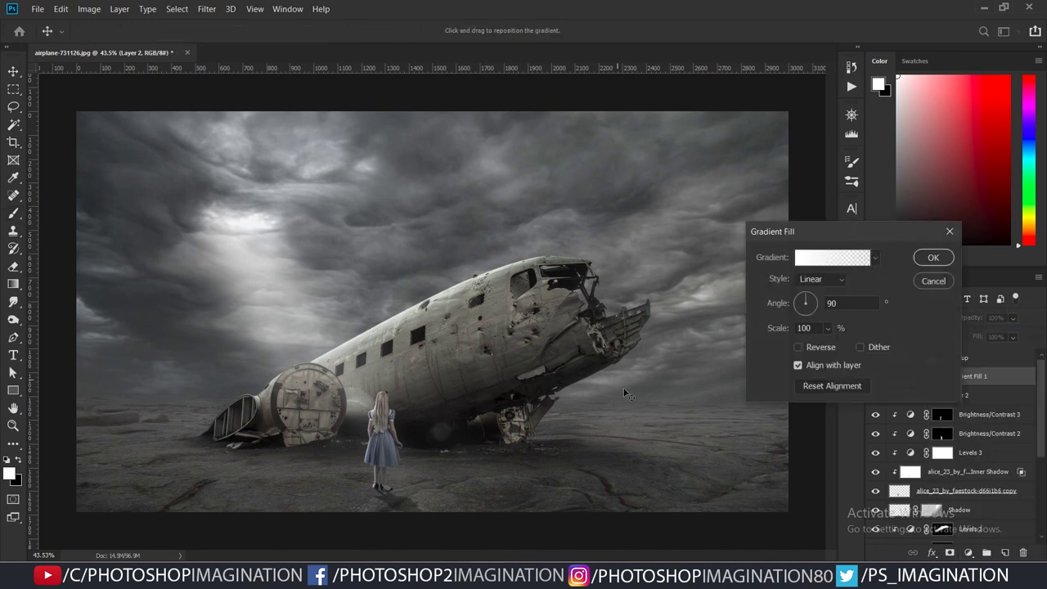
{"action": "left_click", "coordinate": [863, 258]}
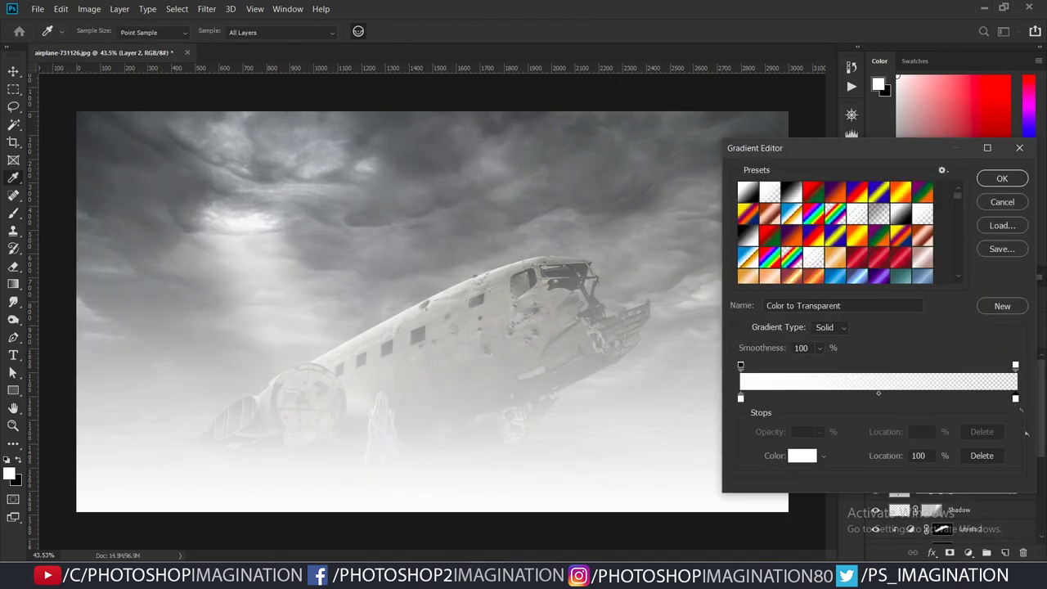
{"action": "left_click", "coordinate": [740, 400]}
{"action": "double_click", "coordinate": [741, 400]}
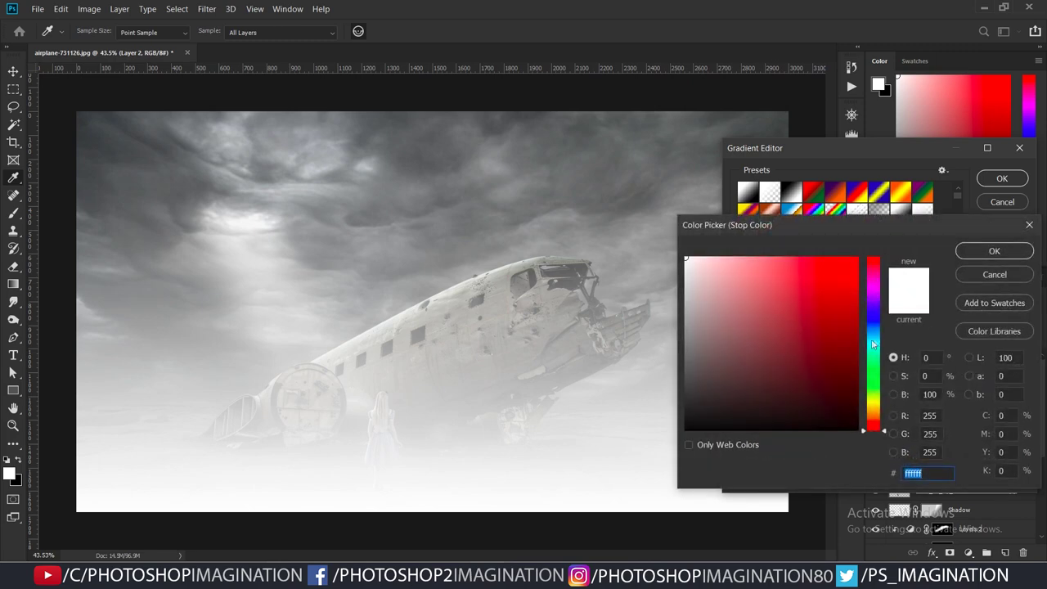
{"action": "left_click_drag", "start_coordinate": [874, 345], "coordinate": [878, 330]}
{"action": "left_click_drag", "start_coordinate": [801, 398], "coordinate": [792, 414]}
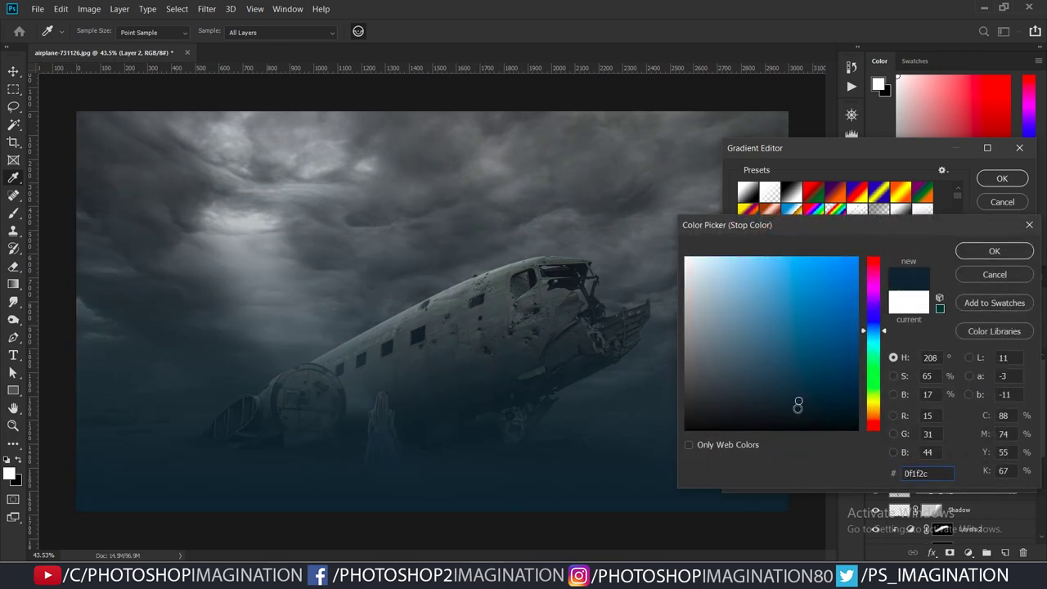
{"action": "left_click", "coordinate": [991, 251]}
{"action": "left_click", "coordinate": [999, 180]}
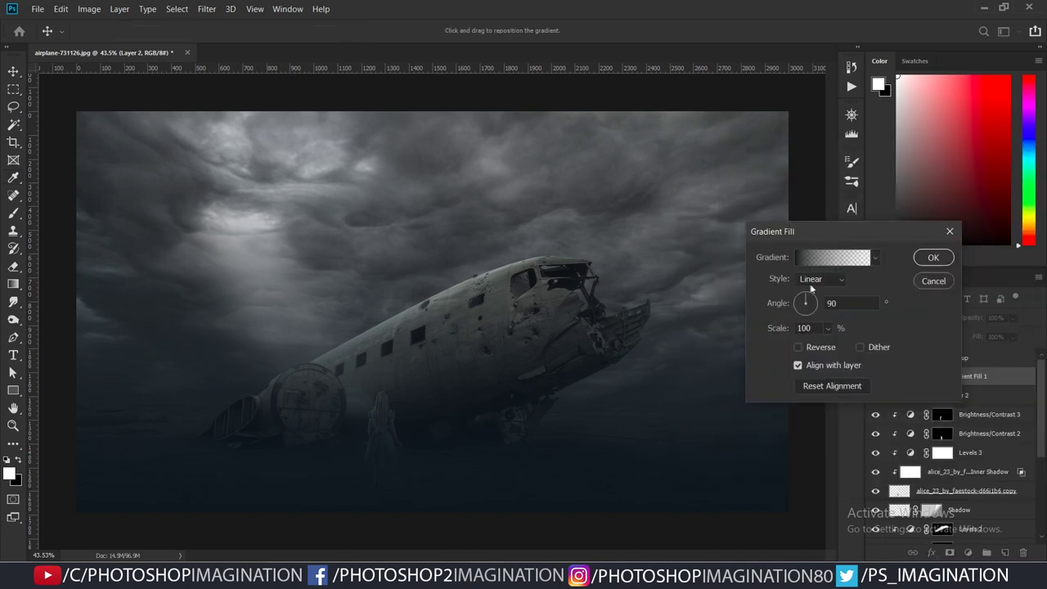
- Make the gradient radial and reversed at about 435% scale, with its bright area moved left
{"action": "left_click", "coordinate": [821, 279]}
{"action": "left_click", "coordinate": [809, 302]}
{"action": "left_click", "coordinate": [797, 346]}
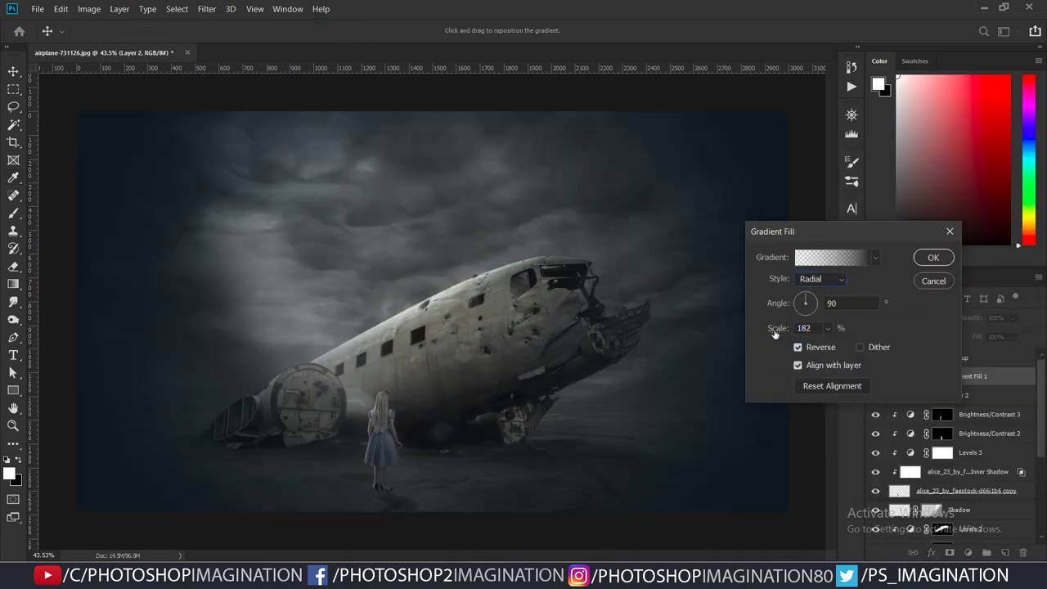
{"action": "left_click_drag", "start_coordinate": [781, 331], "coordinate": [780, 332]}
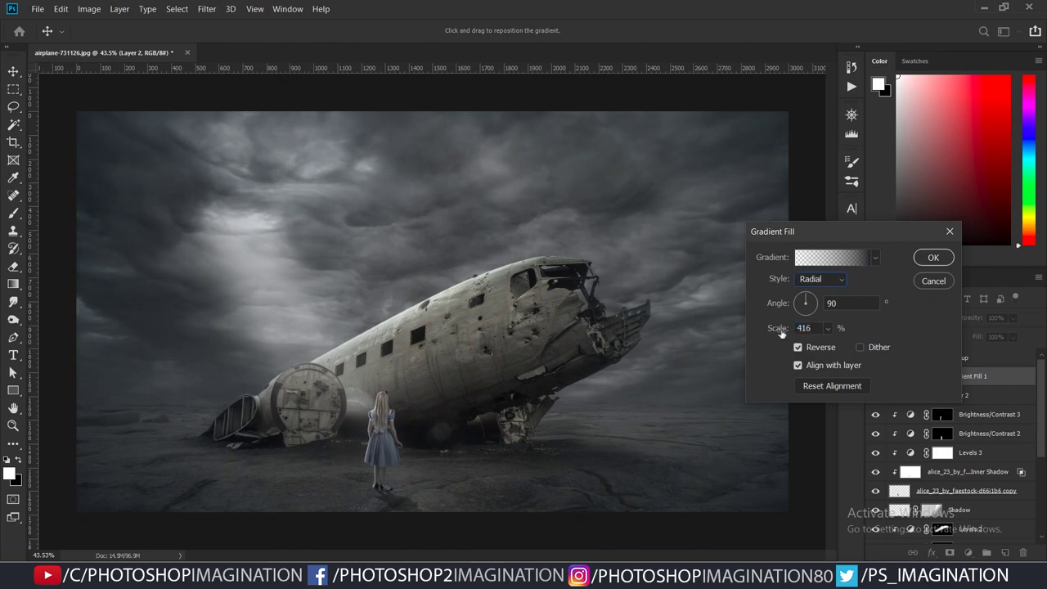
{"action": "left_click_drag", "start_coordinate": [433, 268], "coordinate": [362, 308]}
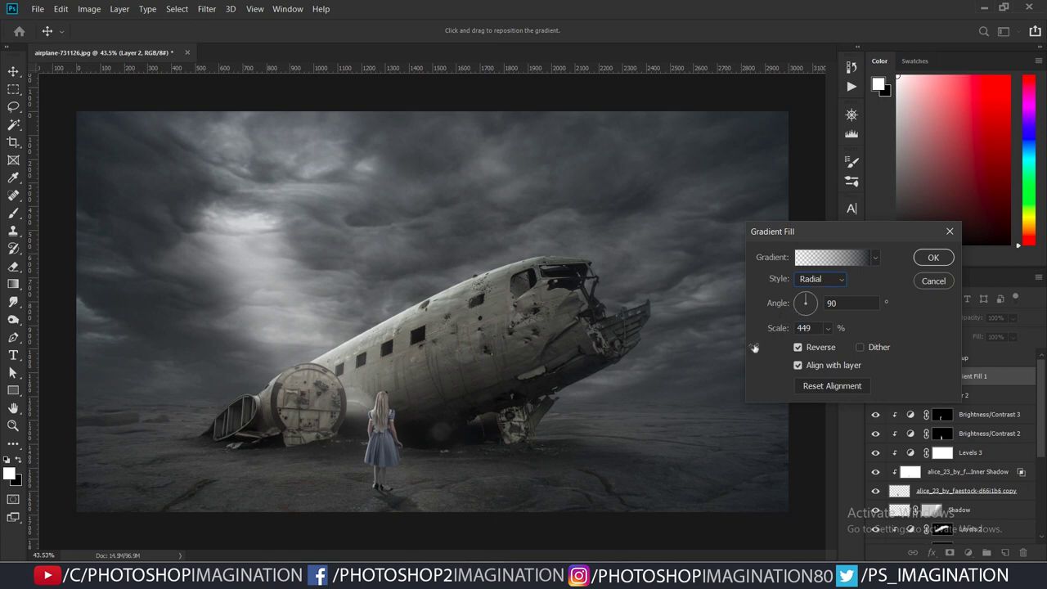
{"action": "left_click_drag", "start_coordinate": [729, 335], "coordinate": [309, 282]}
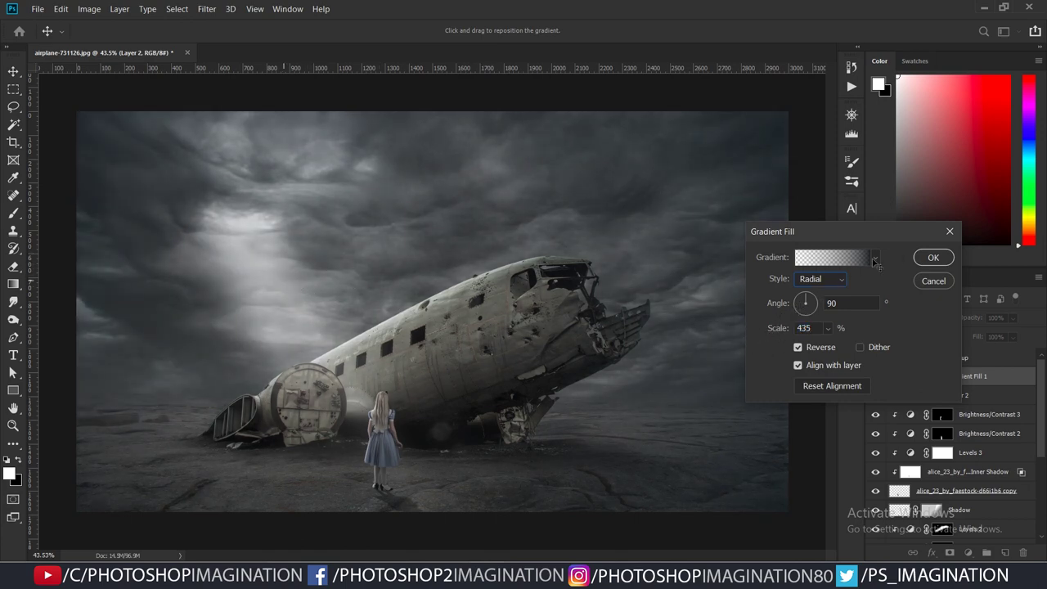
{"action": "left_click", "coordinate": [932, 257]}
{"action": "left_click", "coordinate": [875, 376]}
- Blend Gradient Fill 1 in Multiply at 45% opacity, then fit the image in the window
{"action": "left_click", "coordinate": [875, 376]}
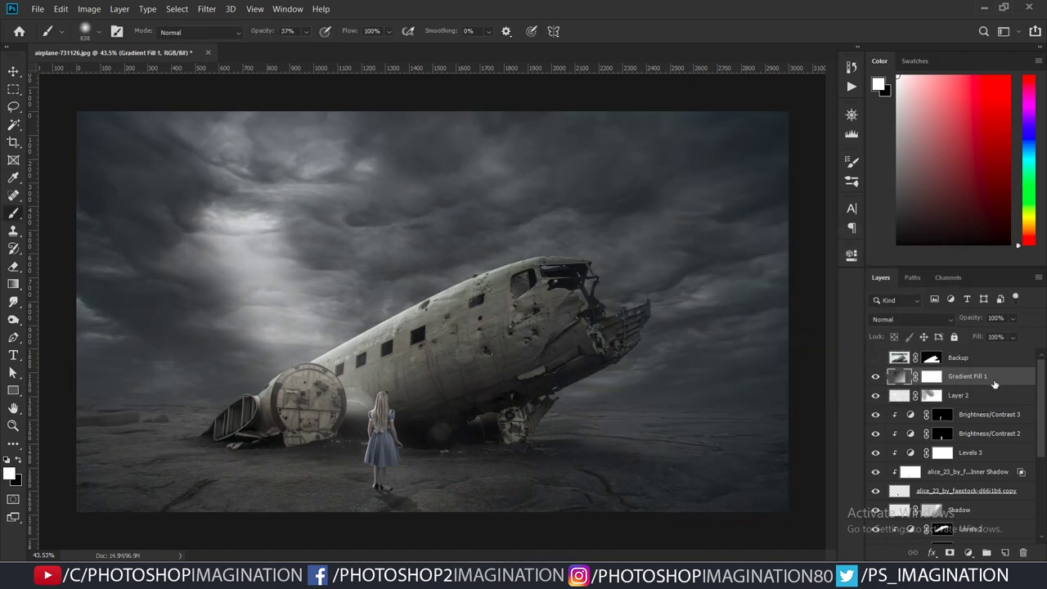
{"action": "left_click", "coordinate": [909, 318]}
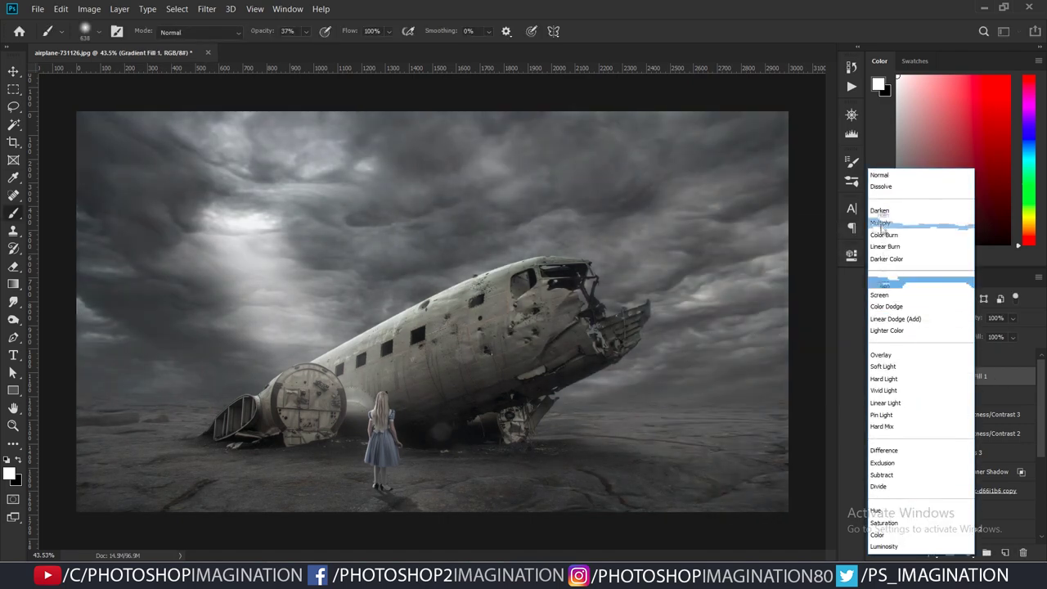
{"action": "left_click", "coordinate": [879, 223]}
{"action": "left_click", "coordinate": [875, 376]}
{"action": "left_click", "coordinate": [875, 376]}
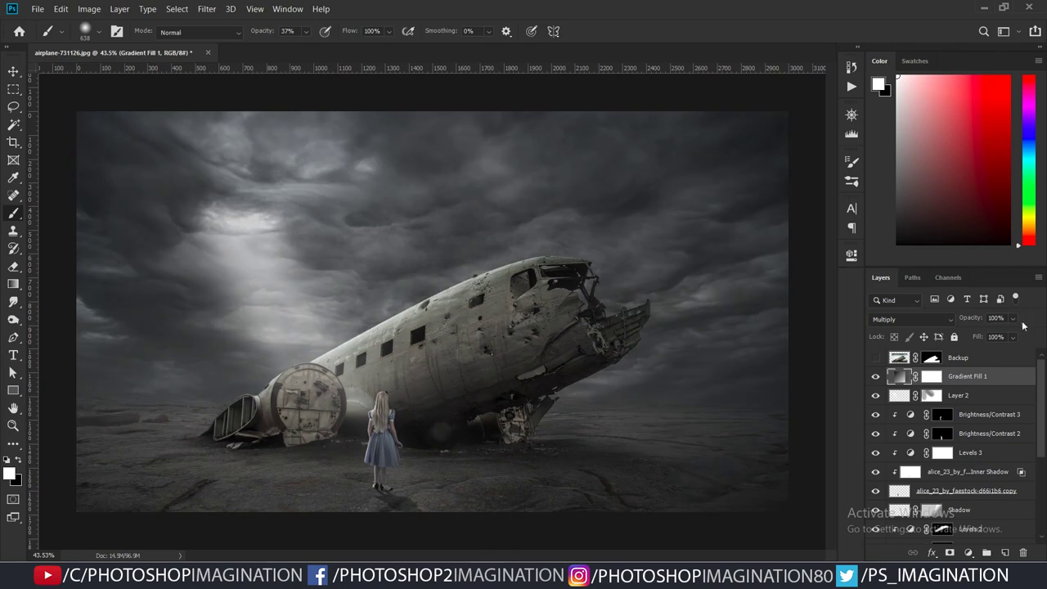
{"action": "mouse_move", "coordinate": [1001, 335]}
{"action": "left_mouse_down"}
{"action": "mouse_move", "coordinate": [927, 337]}
{"action": "mouse_move", "coordinate": [1003, 337]}
{"action": "left_mouse_up"}
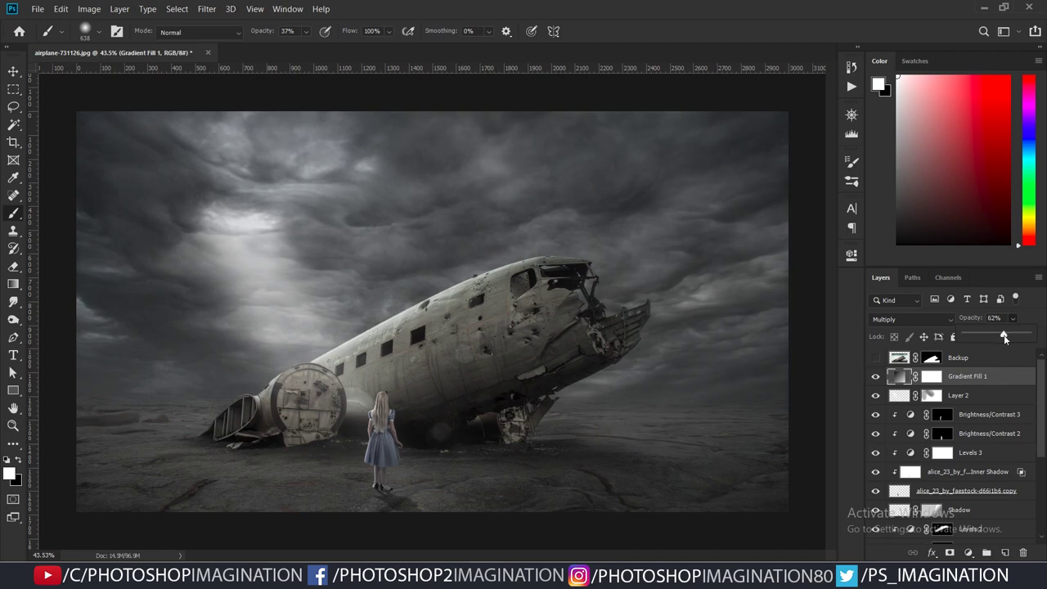
{"action": "left_click_drag", "start_coordinate": [994, 339], "coordinate": [991, 339]}
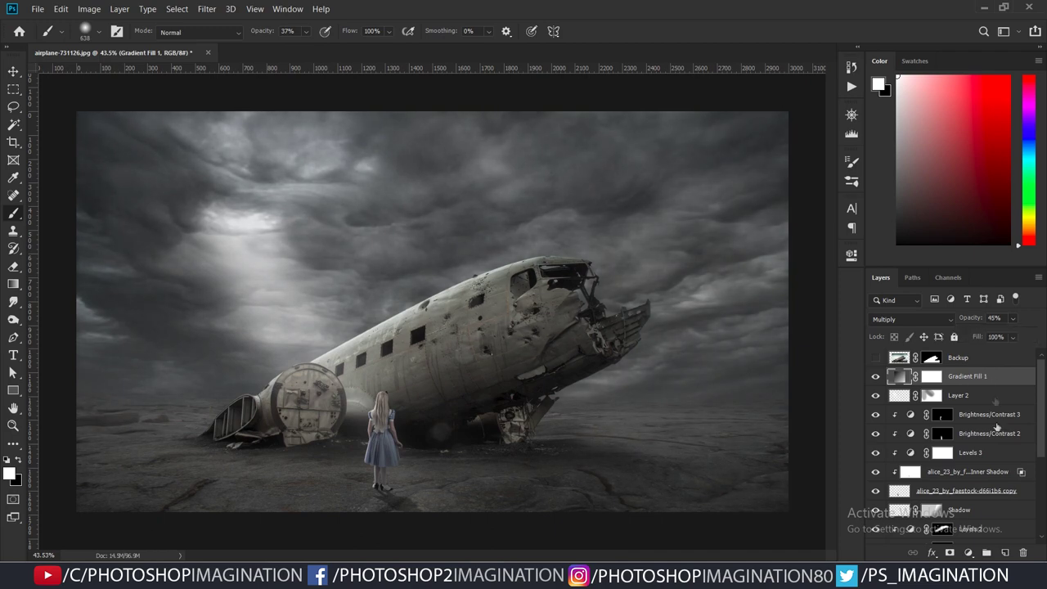
{"action": "key", "text": "ctrl+minus"}
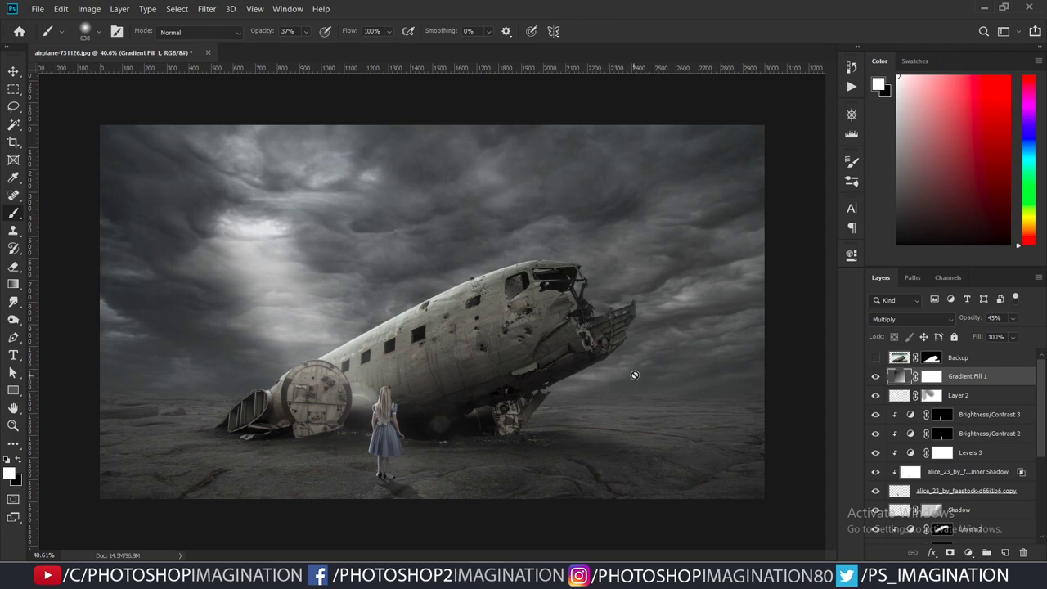
- Add a new empty Layer 3 directly beneath the Plane Shadow layer
{"action": "scroll", "coordinate": [984, 451], "scroll_direction": "down", "scroll_amount": 3}
{"action": "left_click", "coordinate": [981, 441]}
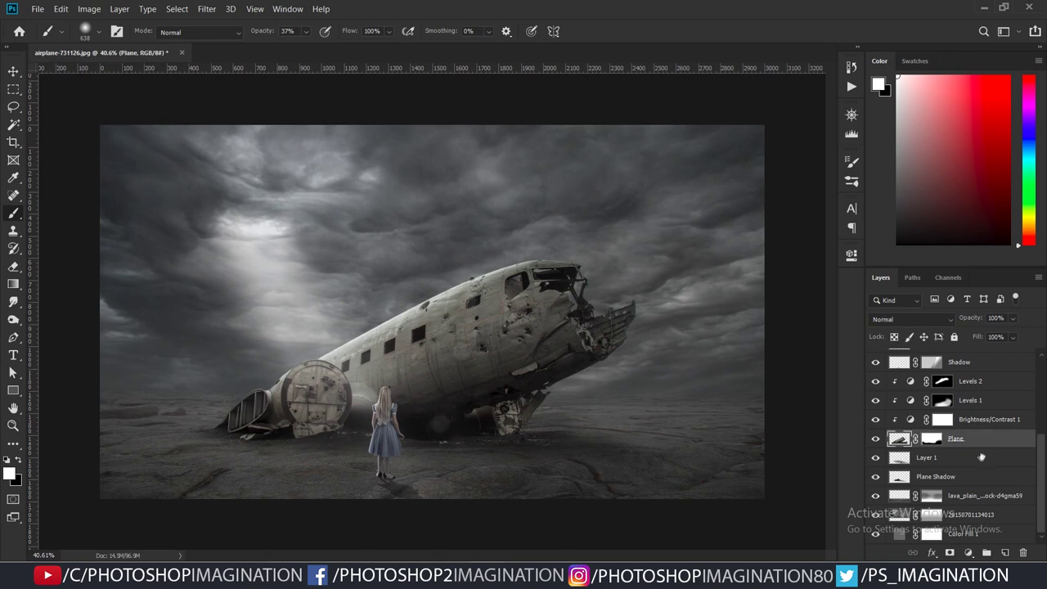
{"action": "left_click", "coordinate": [948, 476]}
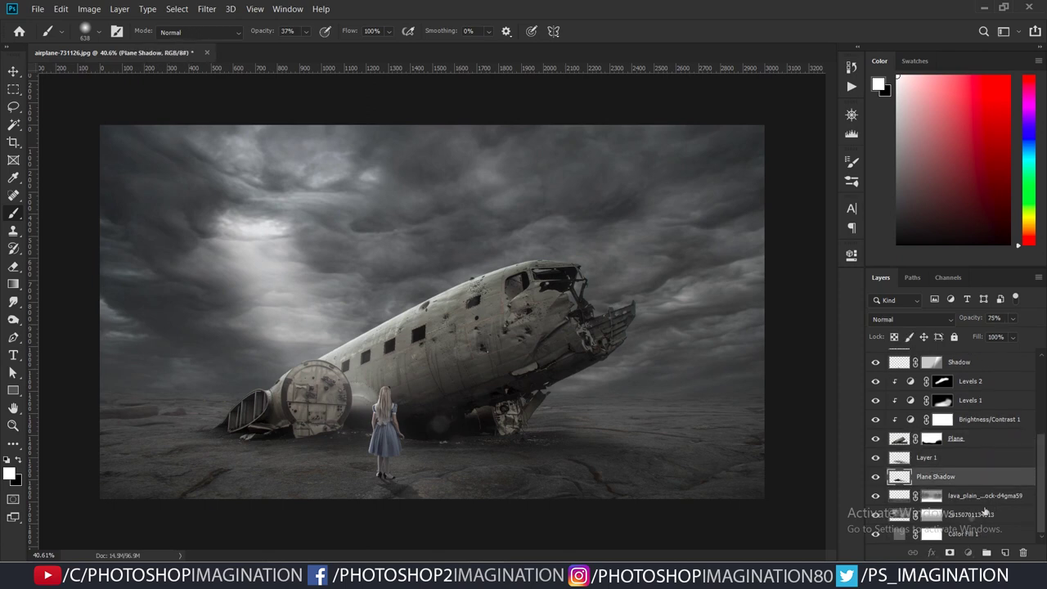
{"action": "left_click", "coordinate": [948, 495]}
{"action": "left_click", "coordinate": [1005, 553]}
- Sample a light grey from the image and set Layer 3 to Screen with lowered opacity
{"action": "mouse_move", "coordinate": [524, 393]}
{"action": "left_mouse_down"}
{"action": "mouse_move", "coordinate": [564, 385]}
{"action": "mouse_move", "coordinate": [548, 396]}
{"action": "left_mouse_up"}
{"action": "left_click", "coordinate": [580, 380], "text": "alt"}
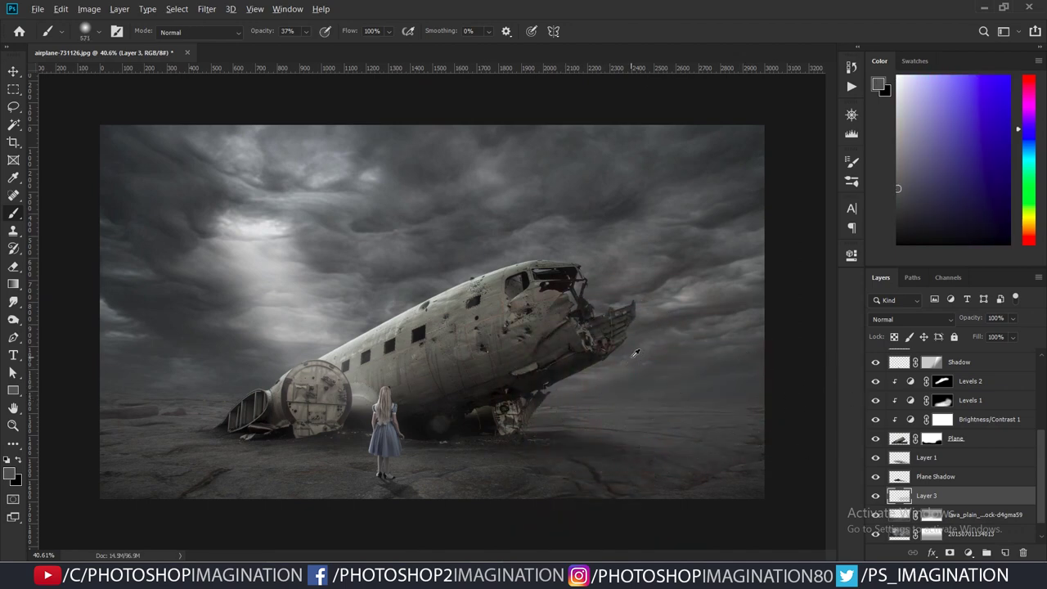
{"action": "left_click", "coordinate": [720, 395], "text": "alt"}
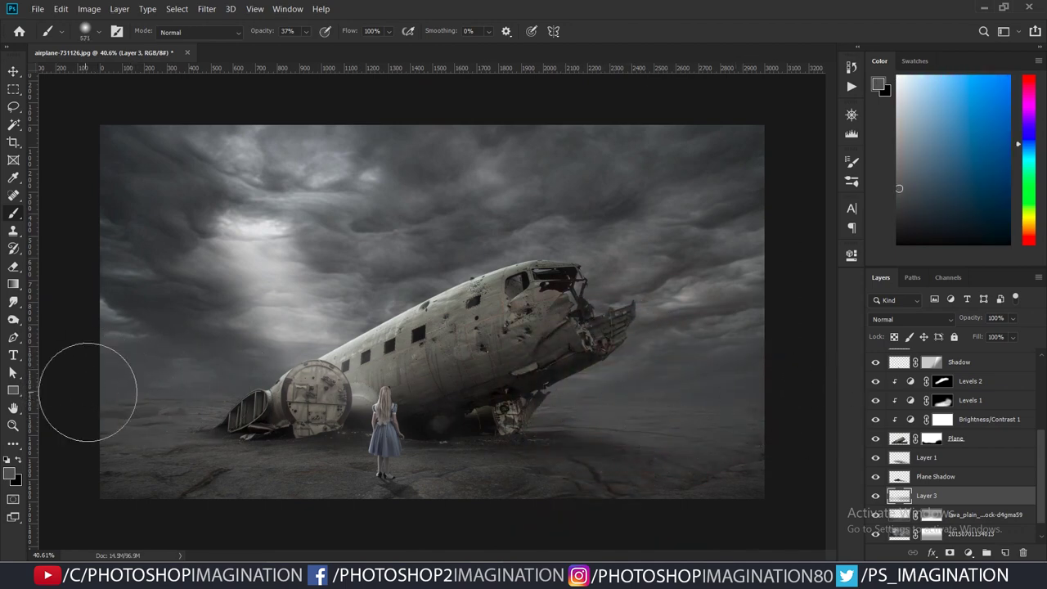
{"action": "left_click", "coordinate": [914, 324]}
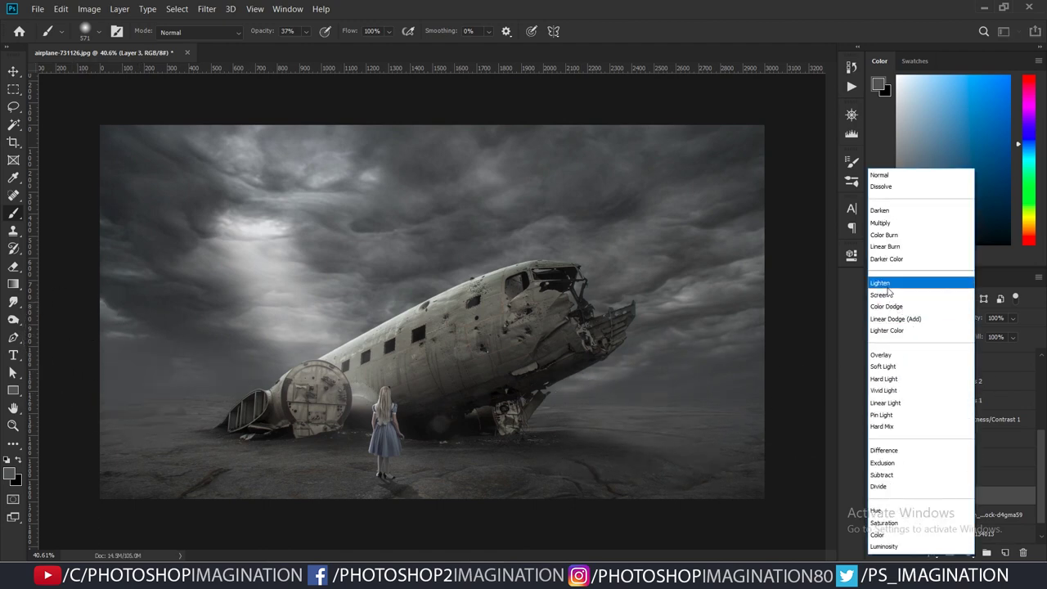
{"action": "left_click", "coordinate": [900, 297]}
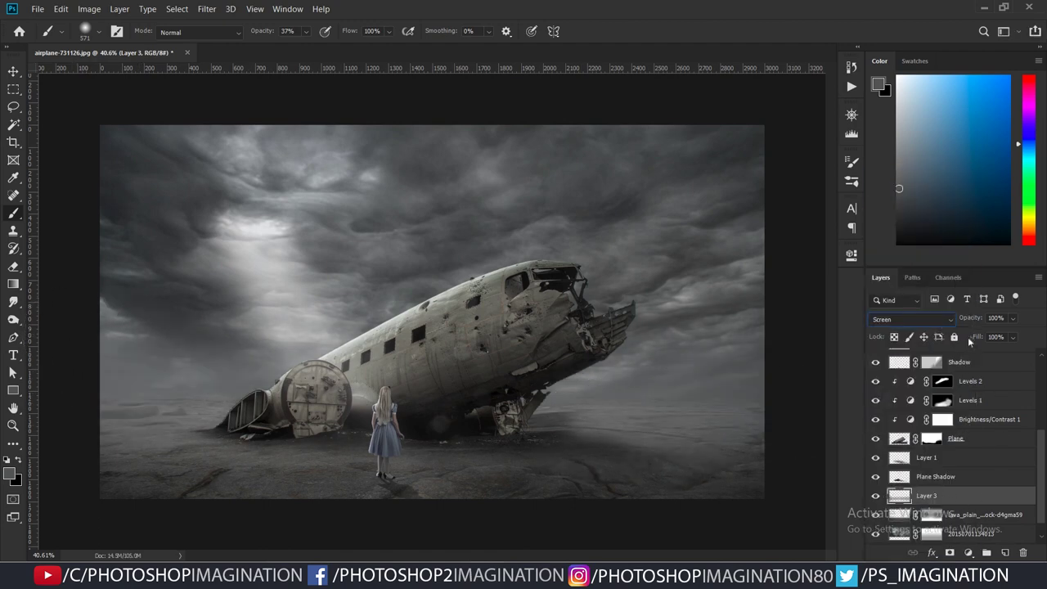
{"action": "left_click_drag", "start_coordinate": [955, 321], "coordinate": [926, 319]}
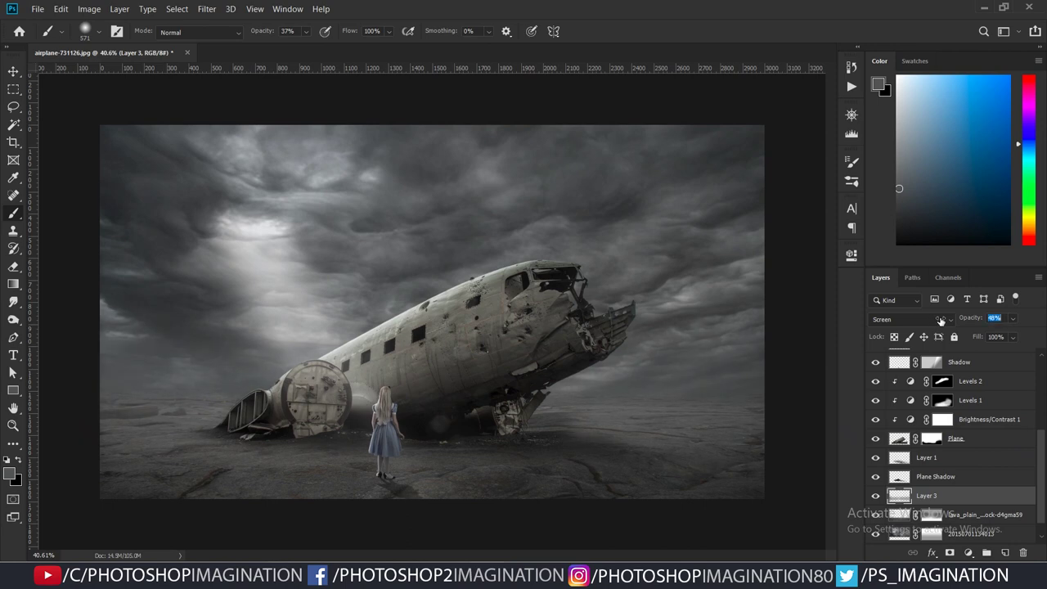
{"action": "left_click", "coordinate": [875, 495]}
{"action": "left_click", "coordinate": [874, 495]}
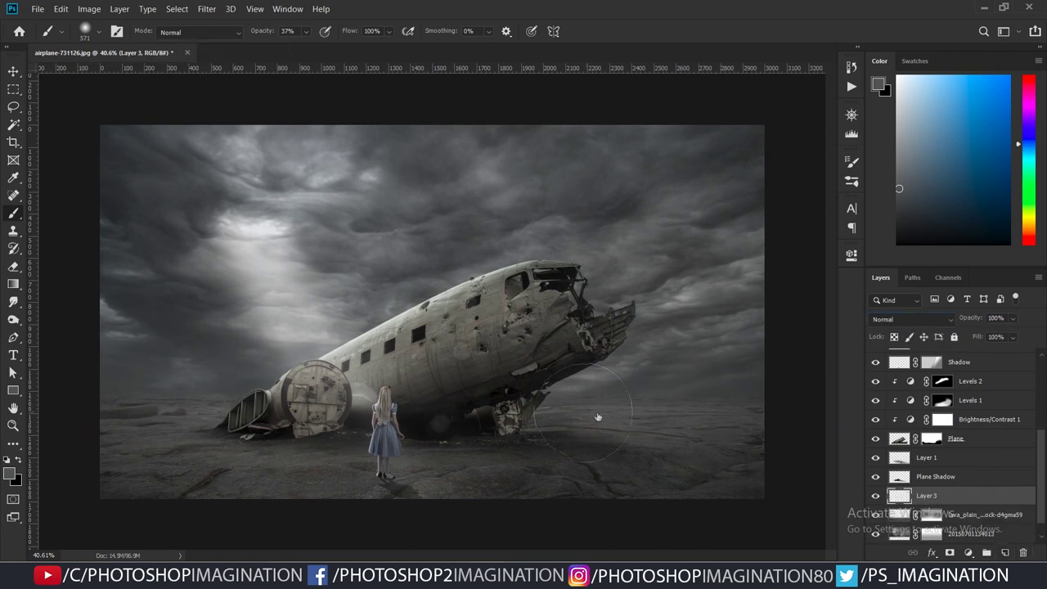
- Dab soft grey haze along the horizon at the left edge with a smaller brush
{"action": "mouse_move", "coordinate": [597, 417]}
{"action": "left_mouse_down"}
{"action": "mouse_move", "coordinate": [573, 415]}
{"action": "mouse_move", "coordinate": [583, 401]}
{"action": "left_mouse_up"}
{"action": "left_click", "coordinate": [112, 390]}
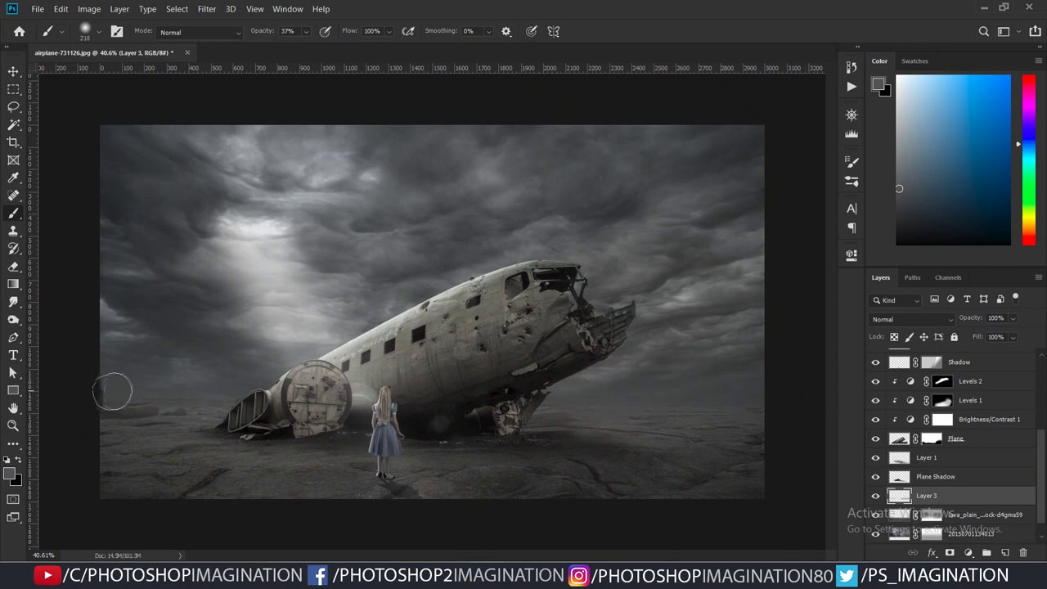
{"action": "left_click", "coordinate": [365, 386], "text": "ctrl"}
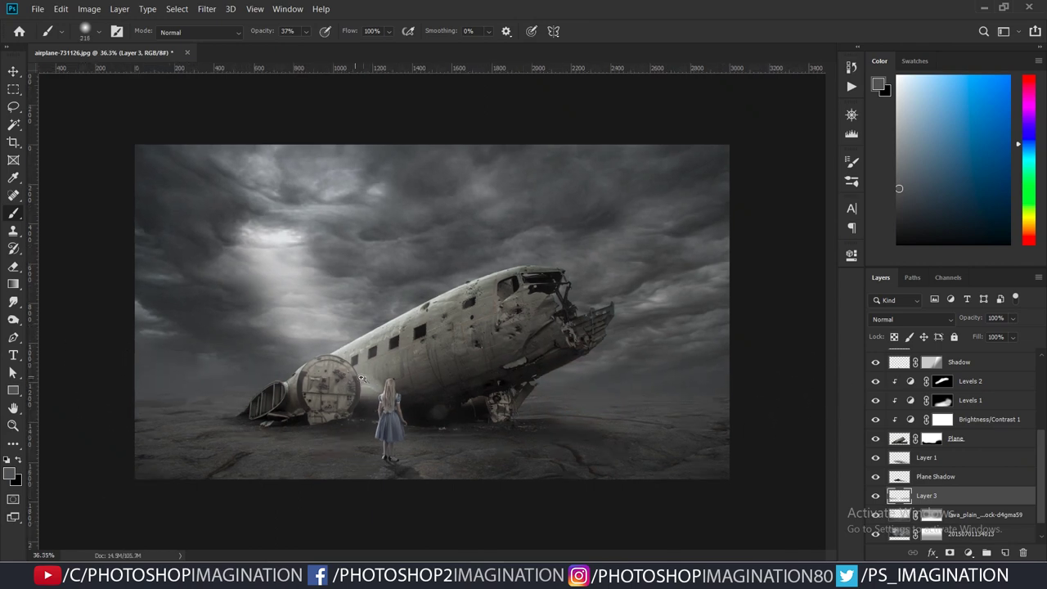
{"action": "key", "text": "ctrl+0"}
{"action": "key", "text": "v"}
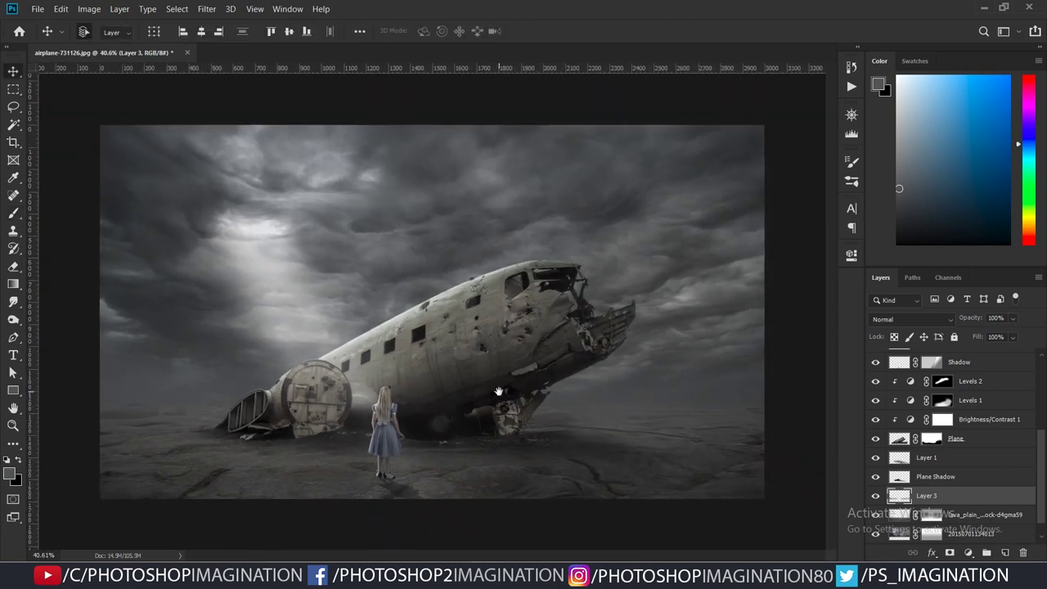
{"action": "scroll", "coordinate": [964, 437], "scroll_direction": "up", "scroll_amount": 4}
{"action": "scroll", "coordinate": [964, 438], "scroll_direction": "up", "scroll_amount": 3}
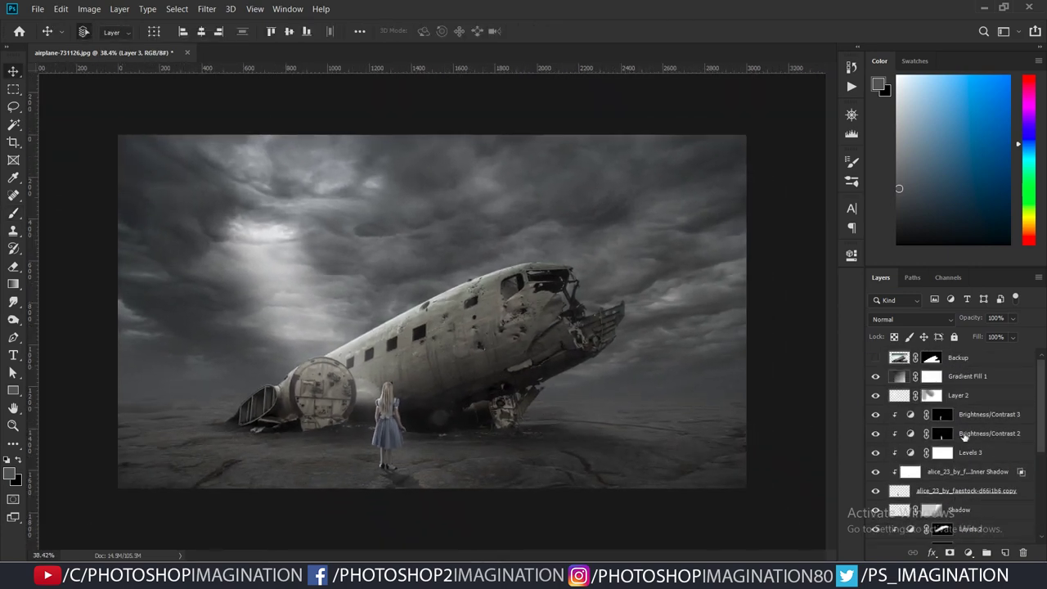
- Add a new Layer 4 positioned beneath Gradient Fill 1
{"action": "left_click", "coordinate": [992, 379]}
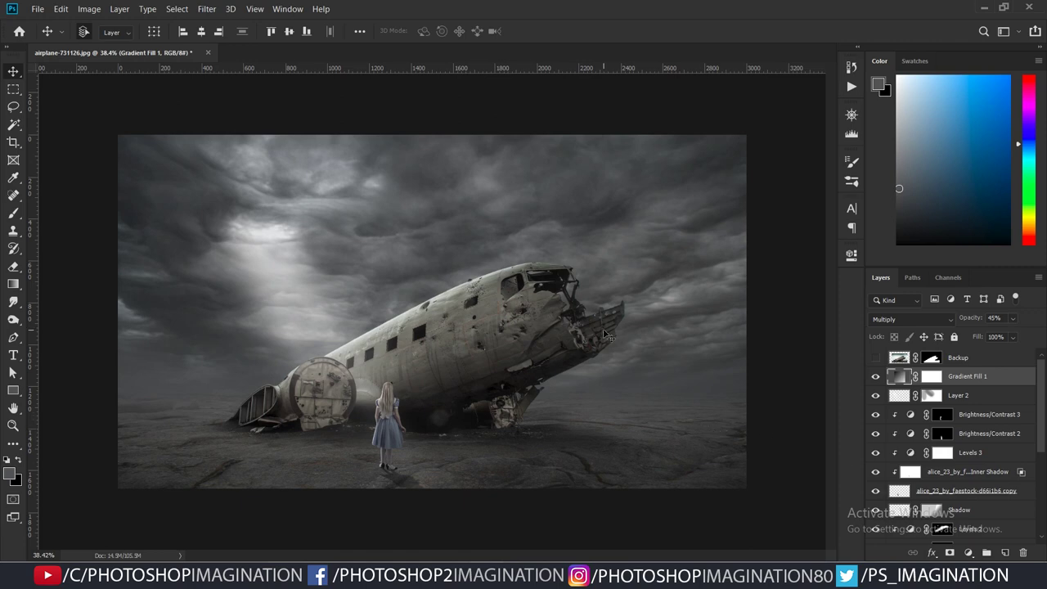
{"action": "key", "text": "b"}
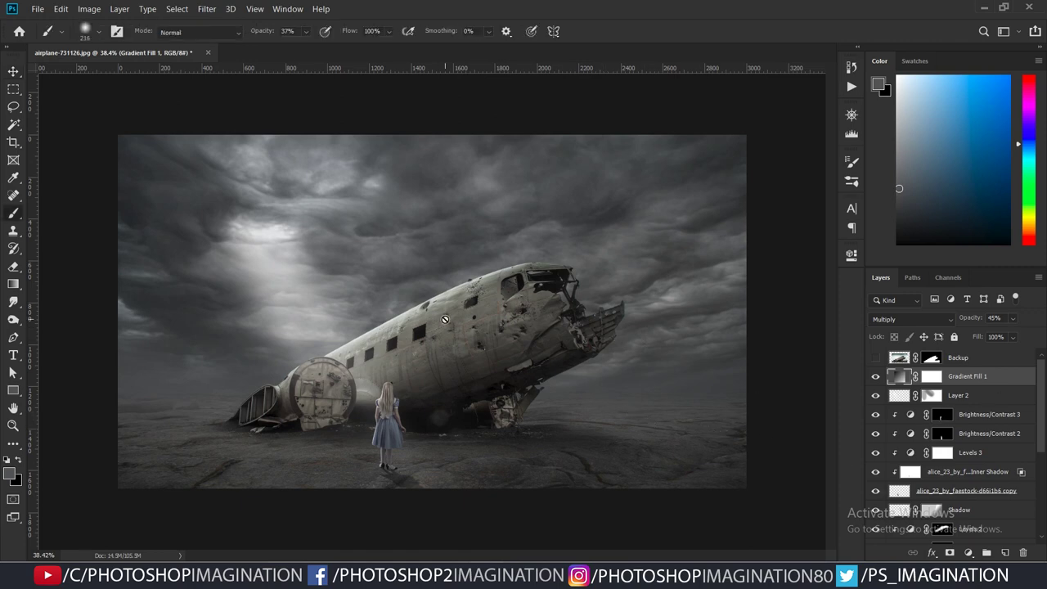
{"action": "left_click", "coordinate": [1005, 554]}
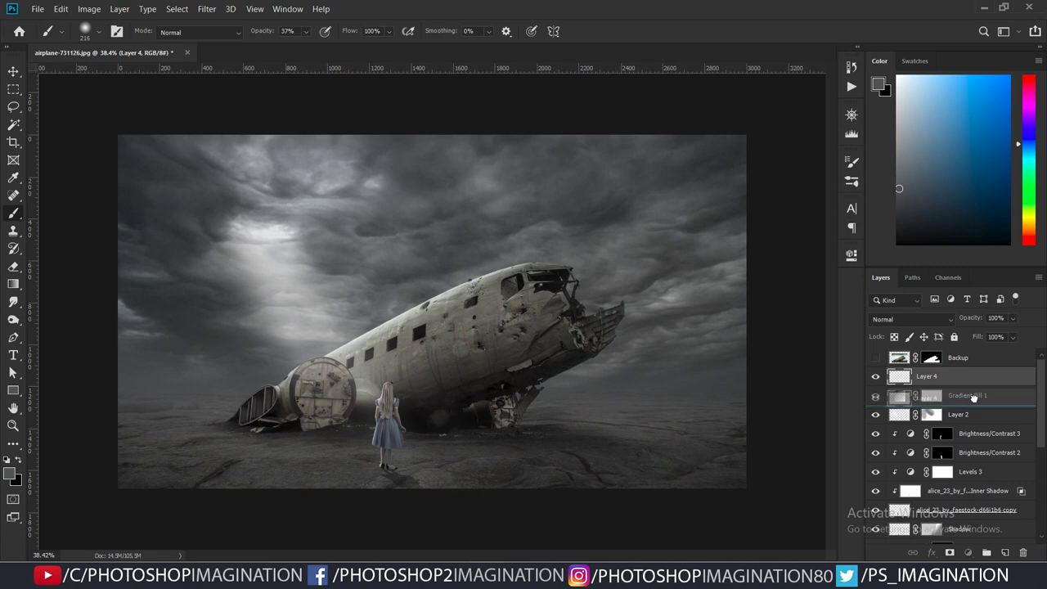
{"action": "left_click_drag", "start_coordinate": [965, 377], "coordinate": [967, 399]}
- Load the Birds brush with near-black colour at 100% brush opacity
{"action": "right_click", "coordinate": [376, 256]}
{"action": "scroll", "coordinate": [649, 386], "scroll_direction": "down", "scroll_amount": 5}
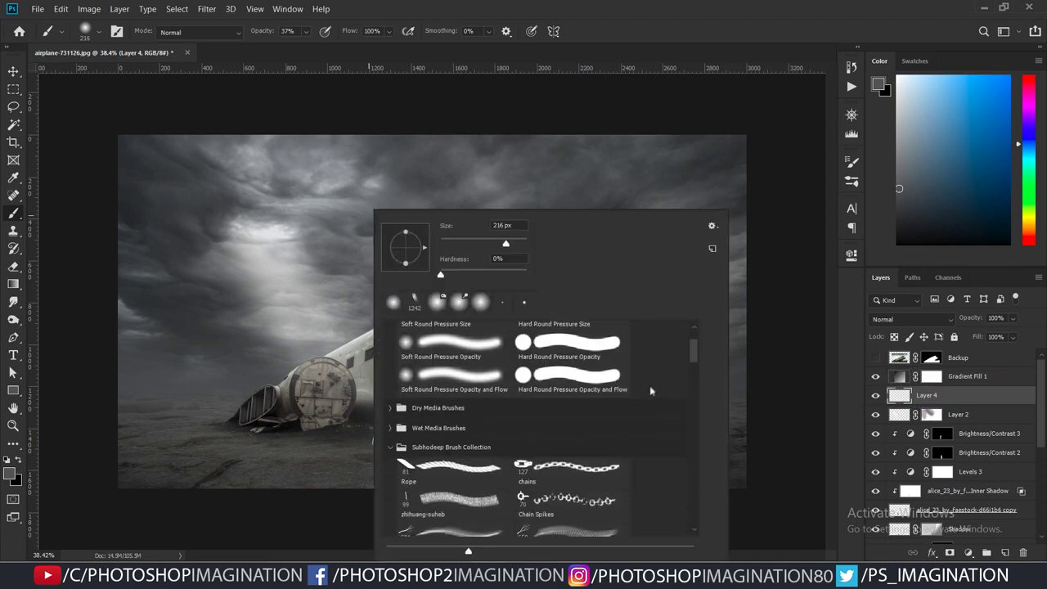
{"action": "left_click_drag", "start_coordinate": [691, 356], "coordinate": [689, 498]}
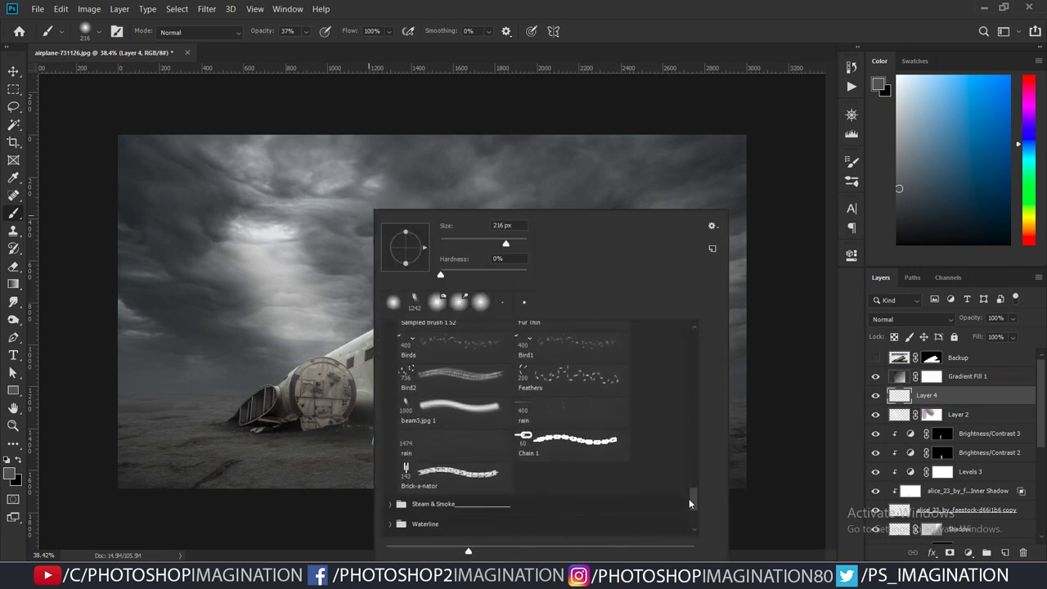
{"action": "left_click", "coordinate": [438, 419]}
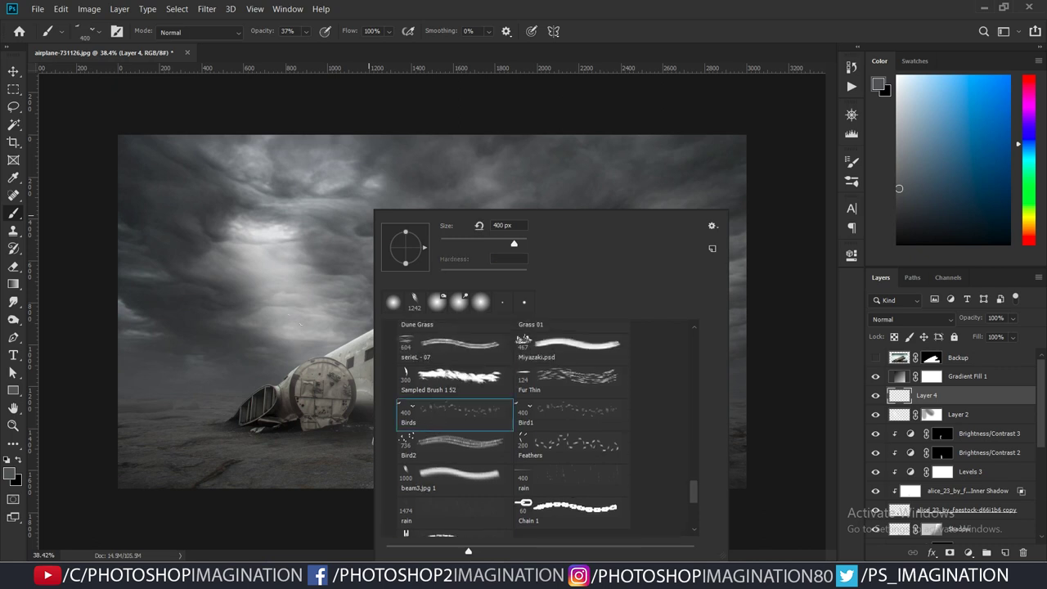
{"action": "key", "text": "Return"}
{"action": "left_click", "coordinate": [899, 226]}
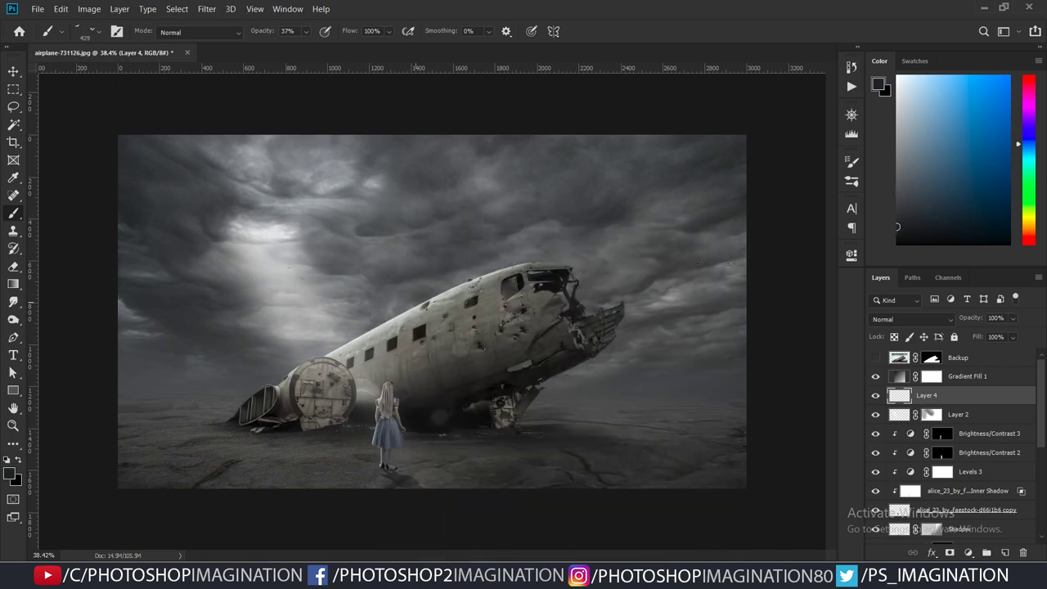
{"action": "left_click_drag", "start_coordinate": [897, 227], "coordinate": [884, 240]}
{"action": "left_click_drag", "start_coordinate": [265, 31], "coordinate": [293, 33]}
- Stamp several birds into the light-ray sky above the plane
{"action": "left_click", "coordinate": [279, 281]}
{"action": "left_click", "coordinate": [317, 301]}
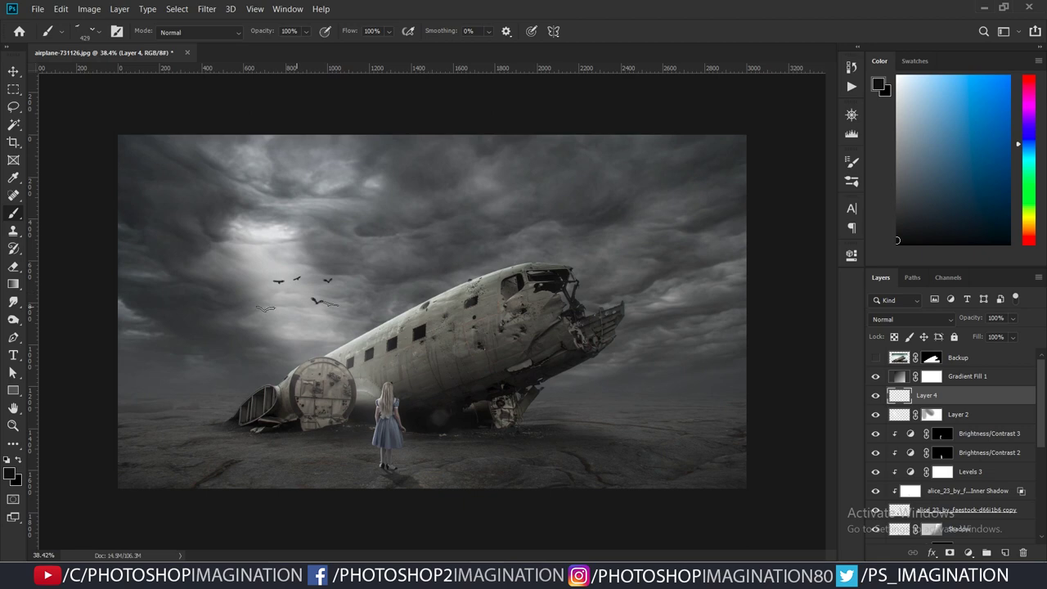
{"action": "left_click", "coordinate": [273, 307]}
{"action": "left_click", "coordinate": [336, 302]}
{"action": "right_click", "coordinate": [325, 301]}
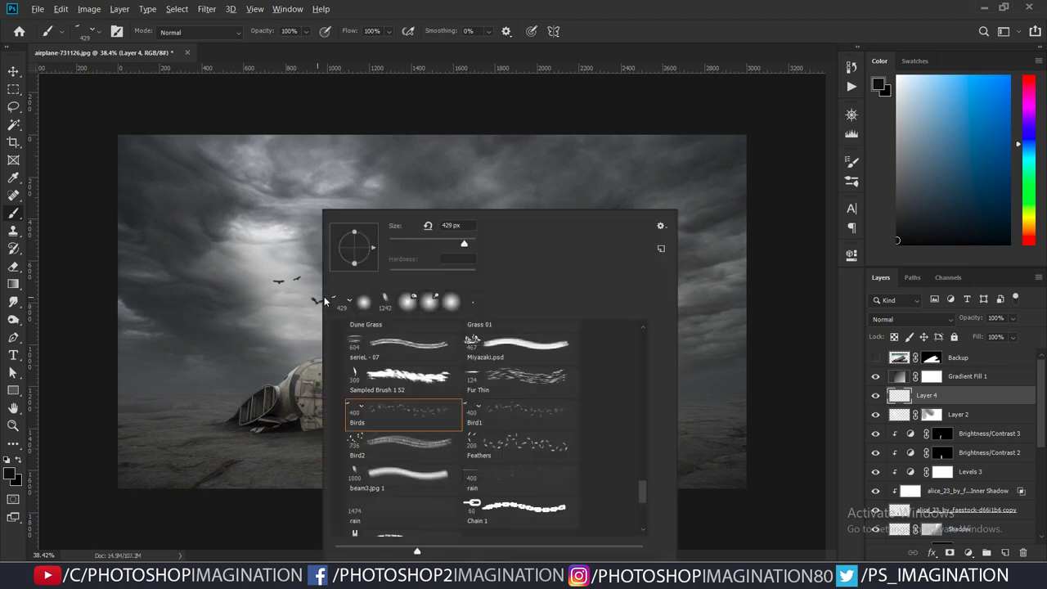
{"action": "left_click", "coordinate": [532, 5]}
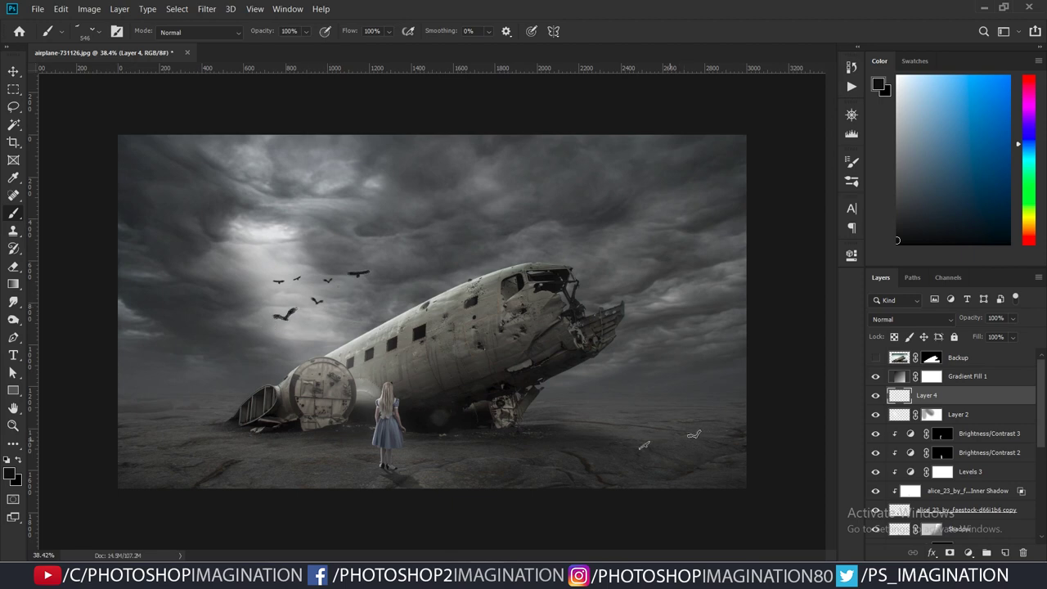
- Scale the bird flock down to about 73% and set Layer 4 opacity to 76%
{"action": "key", "text": "ctrl+t"}
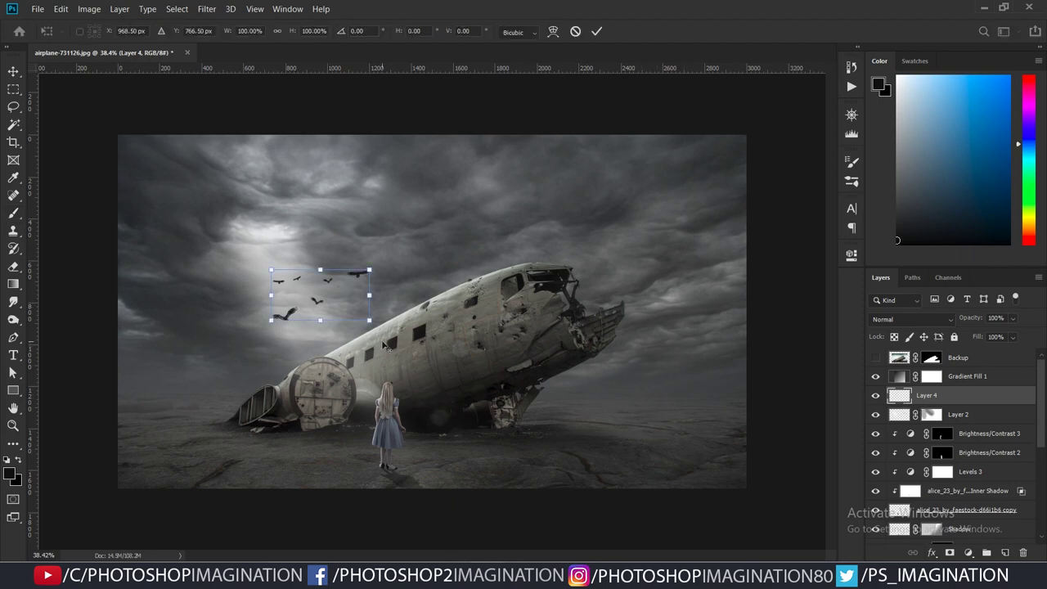
{"action": "left_click_drag", "start_coordinate": [361, 313], "coordinate": [357, 310]}
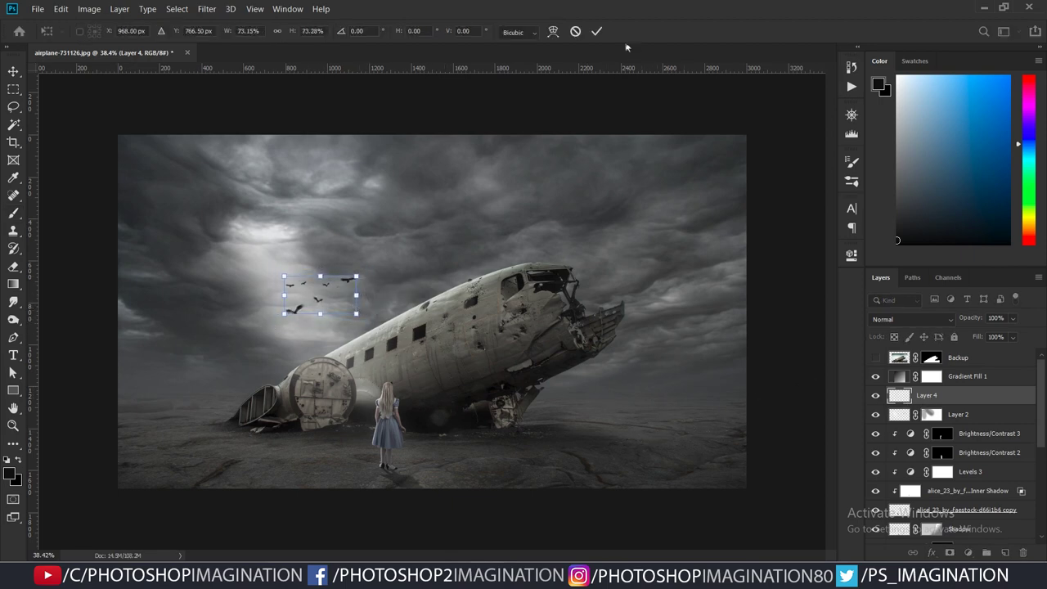
{"action": "key", "text": "Return"}
{"action": "left_click_drag", "start_coordinate": [969, 318], "coordinate": [952, 320]}
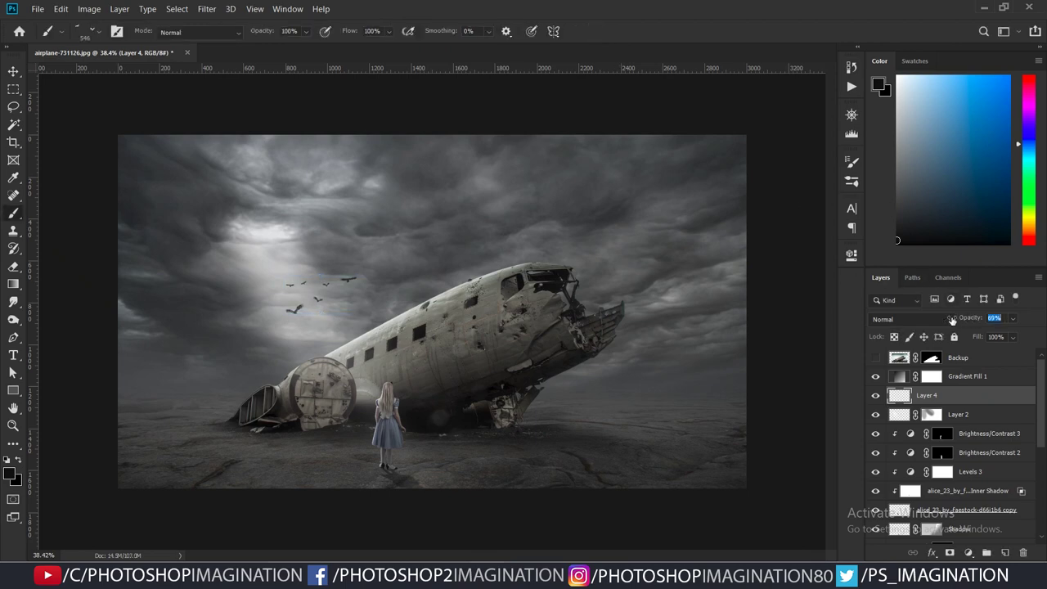
- Apply a Motion Blur to the birds with a -20° angle and 11-pixel distance
{"action": "left_click", "coordinate": [206, 9]}
{"action": "mouse_move", "coordinate": [212, 154]}
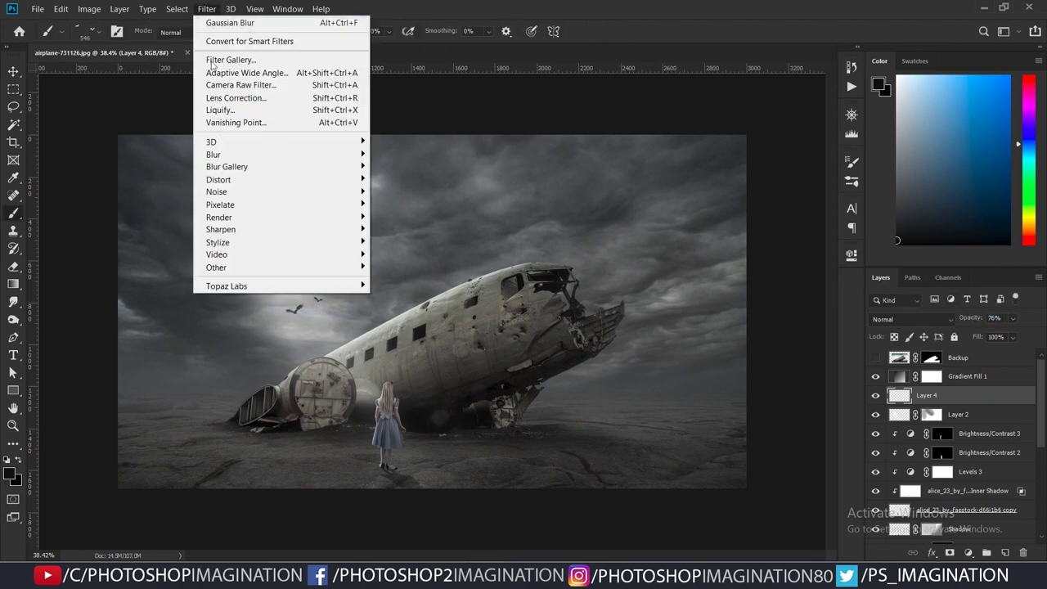
{"action": "left_click", "coordinate": [400, 229]}
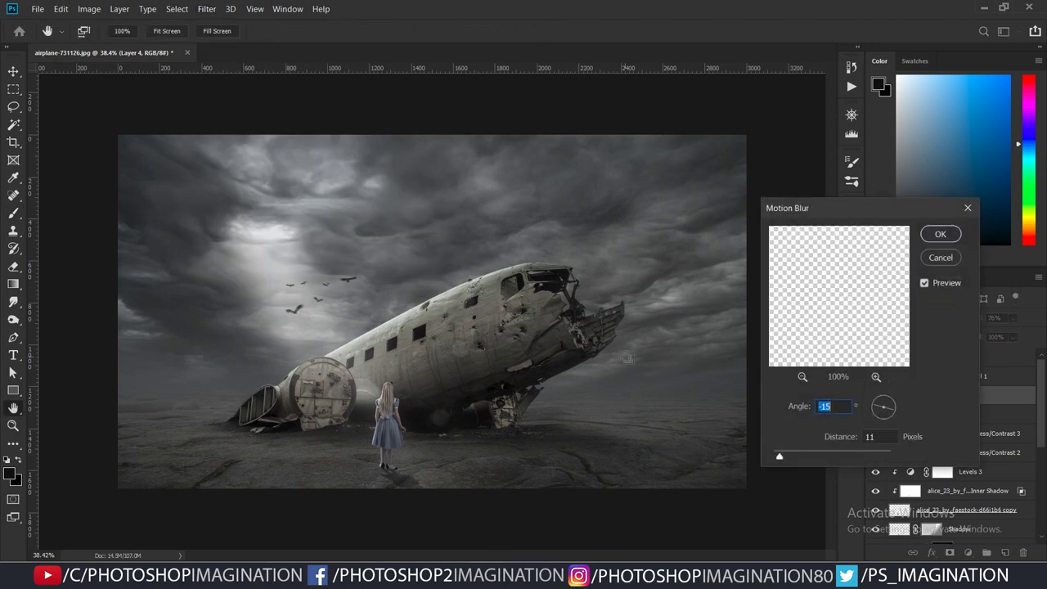
{"action": "scroll", "coordinate": [340, 349], "scroll_direction": "up", "scroll_amount": 3}
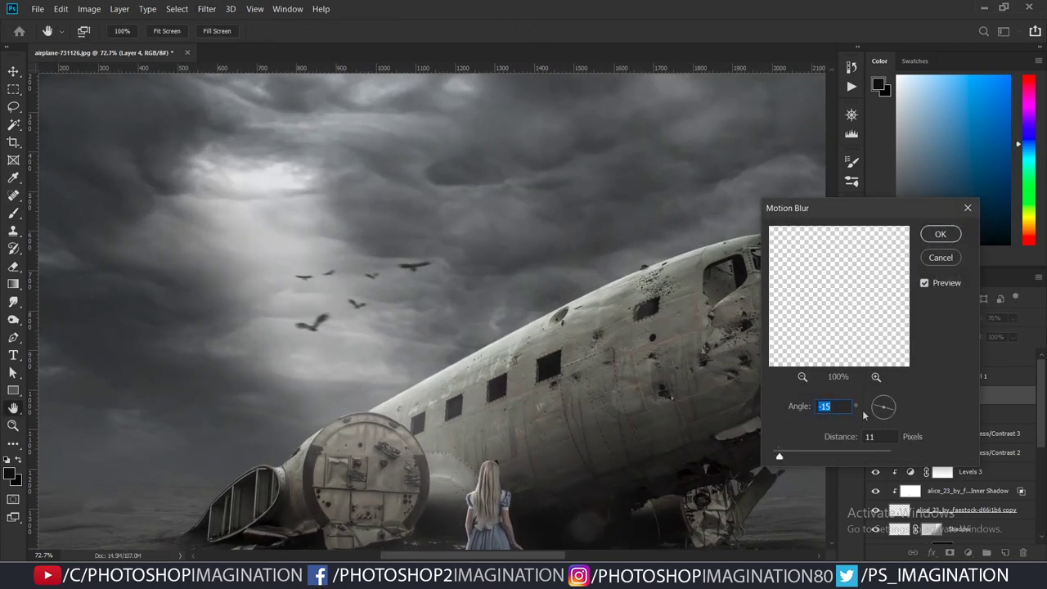
{"action": "type", "text": "120"}
{"action": "left_click", "coordinate": [845, 409]}
{"action": "left_click_drag", "start_coordinate": [891, 418], "coordinate": [896, 420]}
{"action": "left_click", "coordinate": [897, 414]}
{"action": "type", "text": "-20"}
{"action": "key", "text": "Tab"}
{"action": "left_click", "coordinate": [939, 233]}
- Switch to the Move tool and select the Gradient Fill 1 layer
{"action": "scroll", "coordinate": [464, 403], "scroll_direction": "down", "scroll_amount": 3}
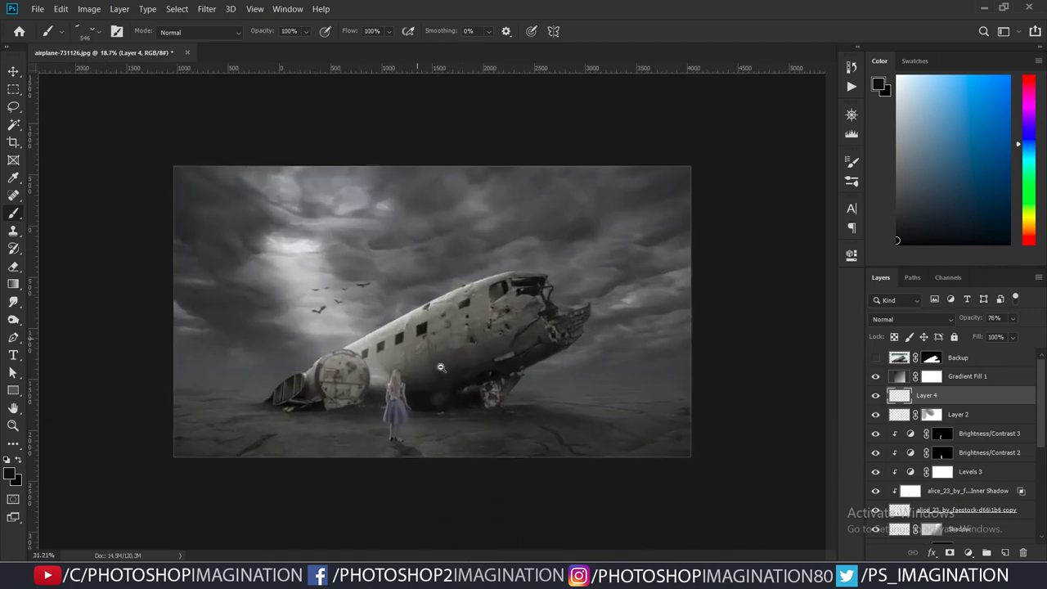
{"action": "key", "text": "b"}
{"action": "key", "text": "v"}
{"action": "scroll", "coordinate": [464, 402], "scroll_direction": "up", "scroll_amount": 2}
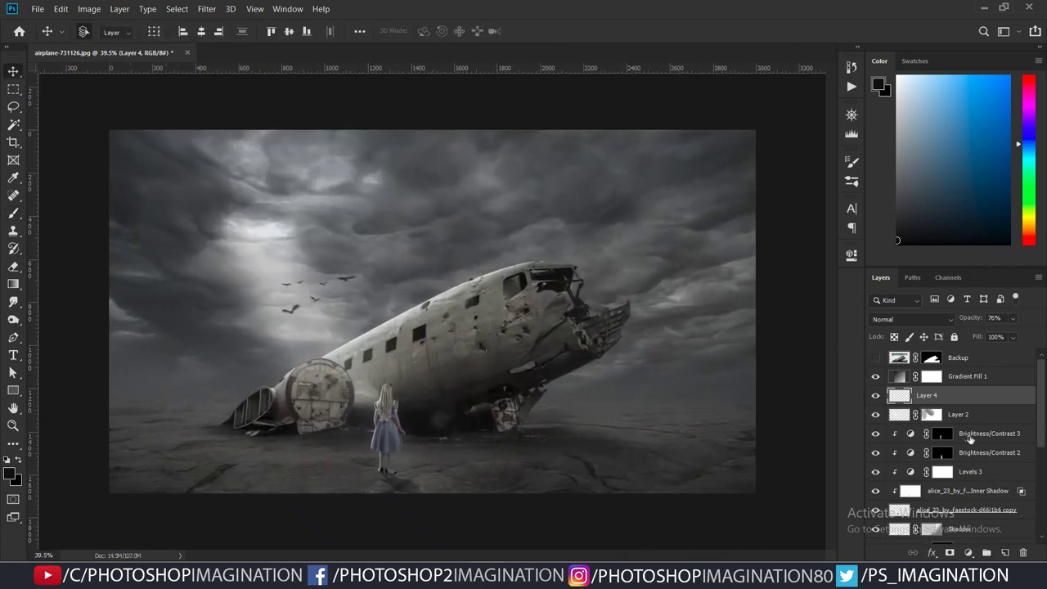
{"action": "left_click", "coordinate": [967, 376]}
- On the lava_plain mask, brush soft black at 46% opacity over the left sky and plane nose
{"action": "scroll", "coordinate": [963, 459], "scroll_direction": "down", "scroll_amount": 3}
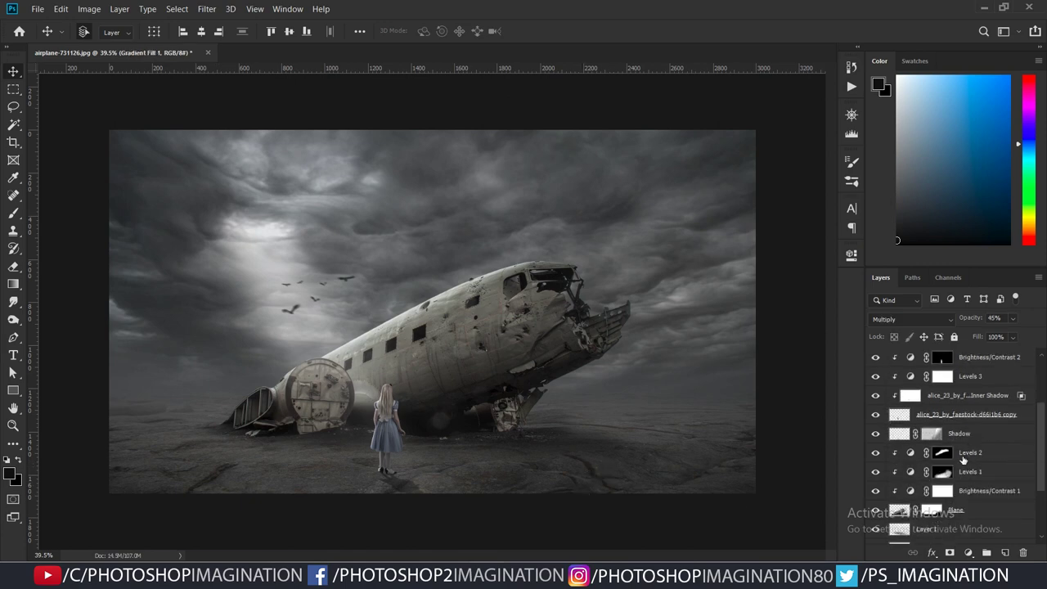
{"action": "scroll", "coordinate": [963, 460], "scroll_direction": "down", "scroll_amount": 3}
{"action": "left_click", "coordinate": [971, 495]}
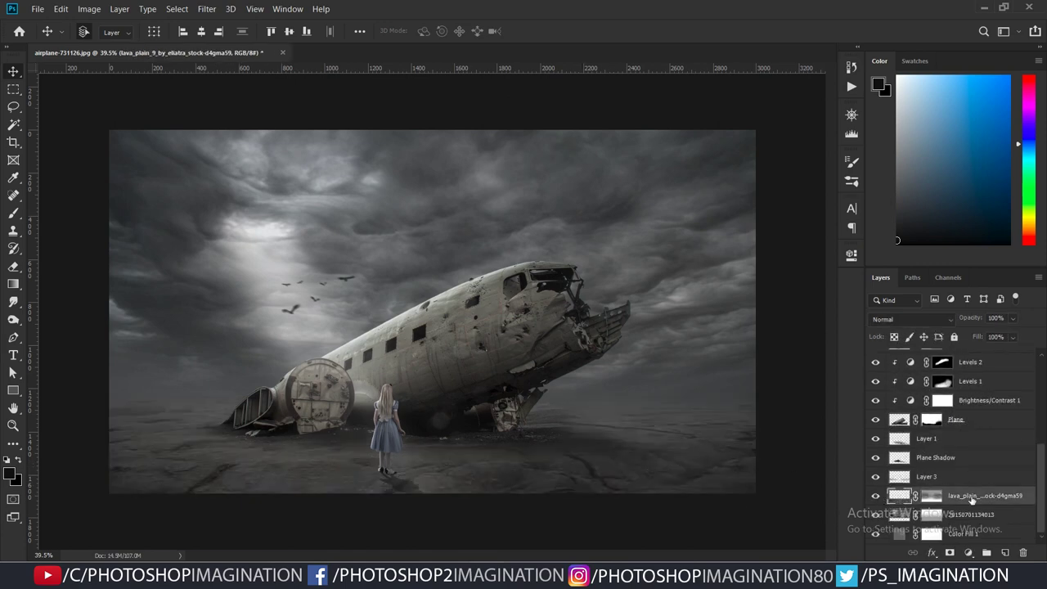
{"action": "left_click", "coordinate": [932, 495]}
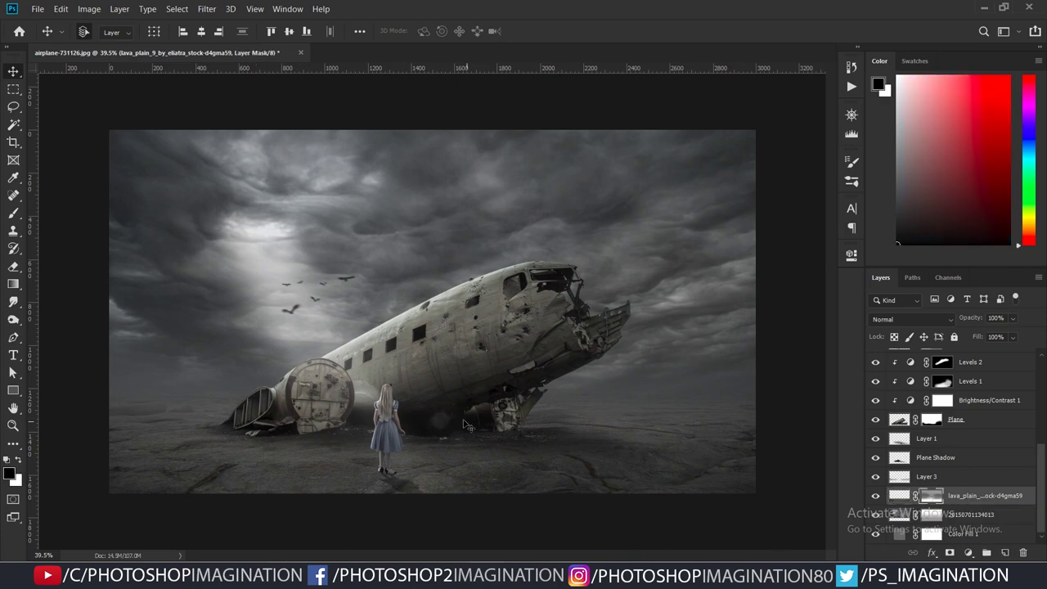
{"action": "key", "text": "b"}
{"action": "right_click", "coordinate": [535, 208]}
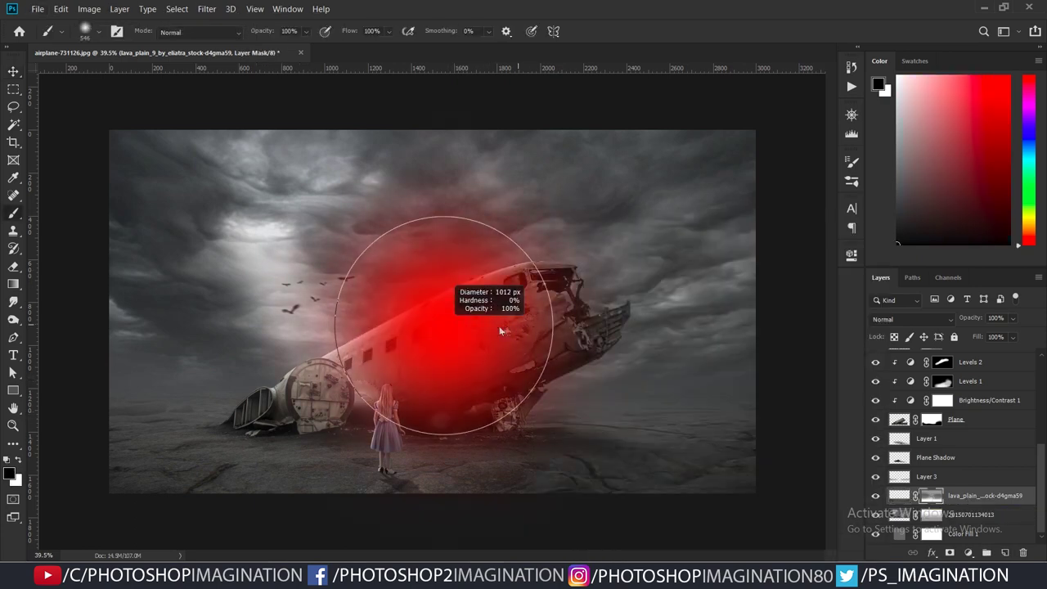
{"action": "left_click_drag", "start_coordinate": [260, 31], "coordinate": [220, 33]}
{"action": "right_click", "coordinate": [140, 276], "text": "alt"}
{"action": "left_click_drag", "start_coordinate": [140, 276], "coordinate": [198, 311]}
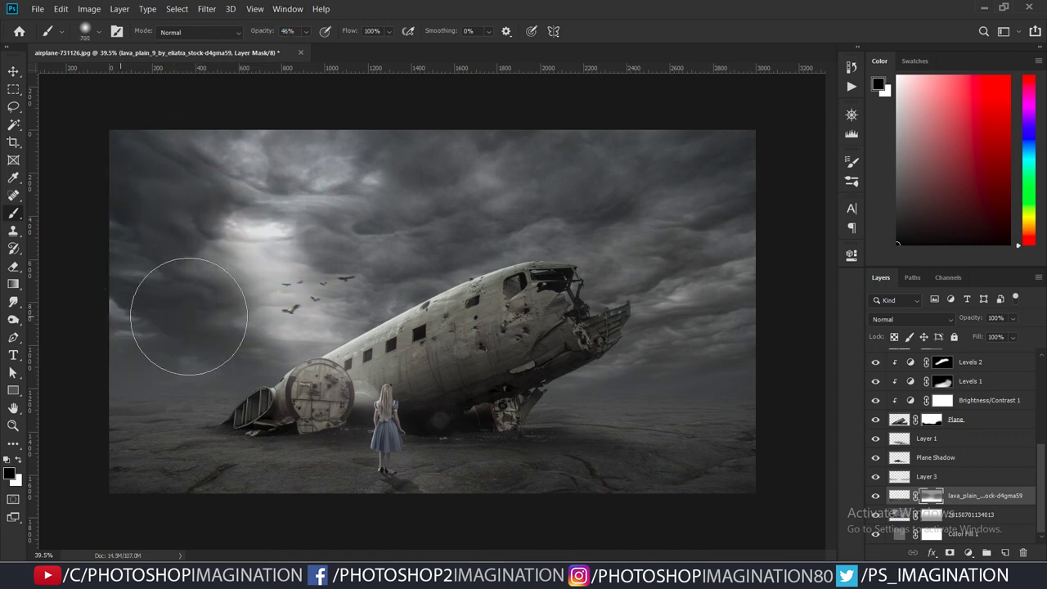
{"action": "right_click", "coordinate": [572, 337], "text": "alt"}
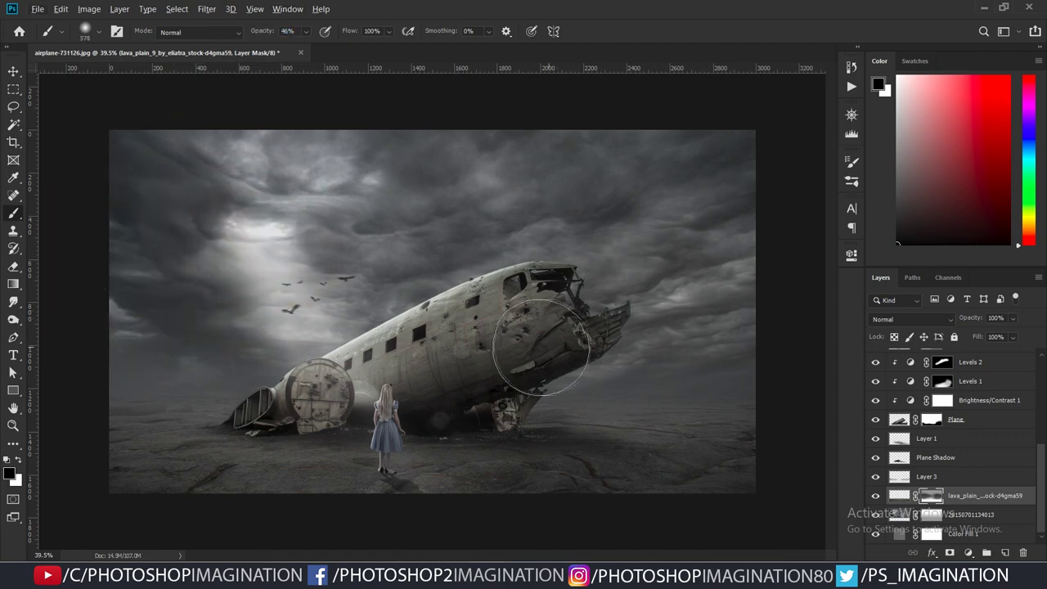
{"action": "scroll", "coordinate": [583, 357], "scroll_direction": "down", "scroll_amount": 2}
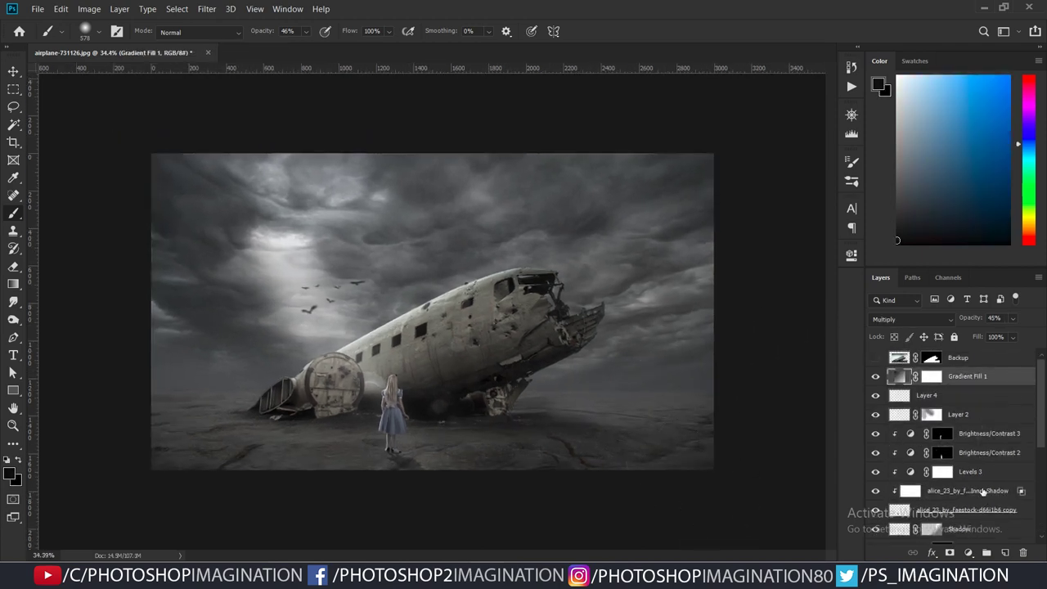
- Add a Levels adjustment layer with RGB output levels set to 7 and 240
{"action": "left_click", "coordinate": [968, 552]}
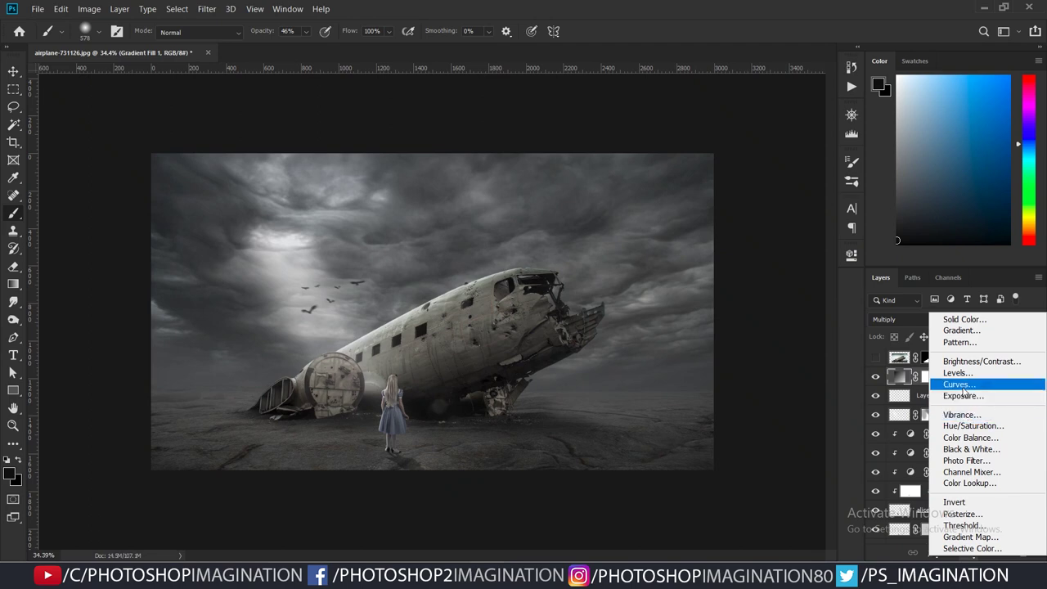
{"action": "left_click", "coordinate": [956, 373]}
{"action": "left_click_drag", "start_coordinate": [818, 399], "coordinate": [812, 401]}
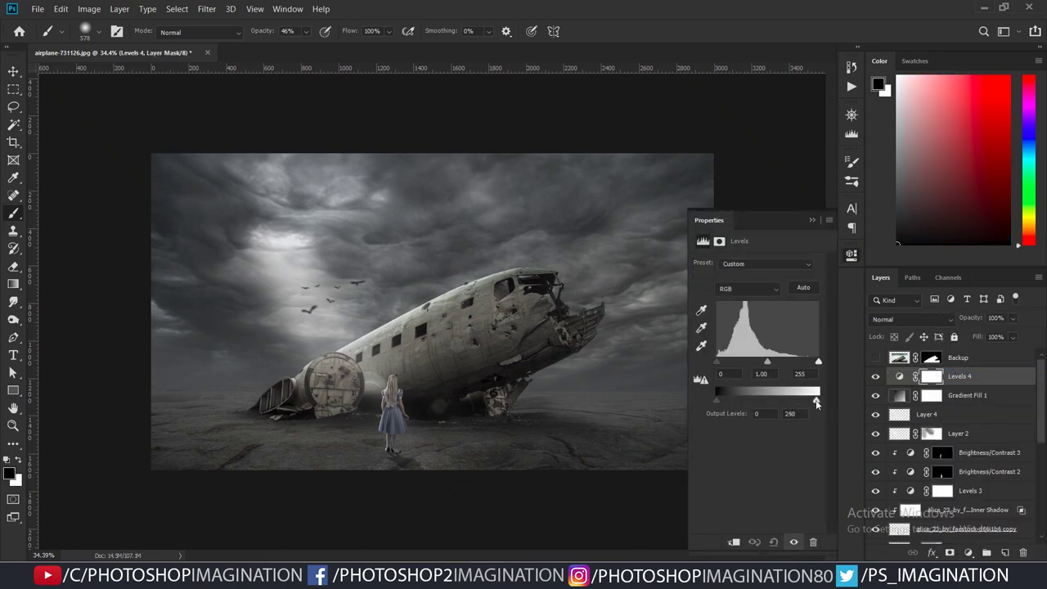
{"action": "left_click_drag", "start_coordinate": [716, 400], "coordinate": [718, 398]}
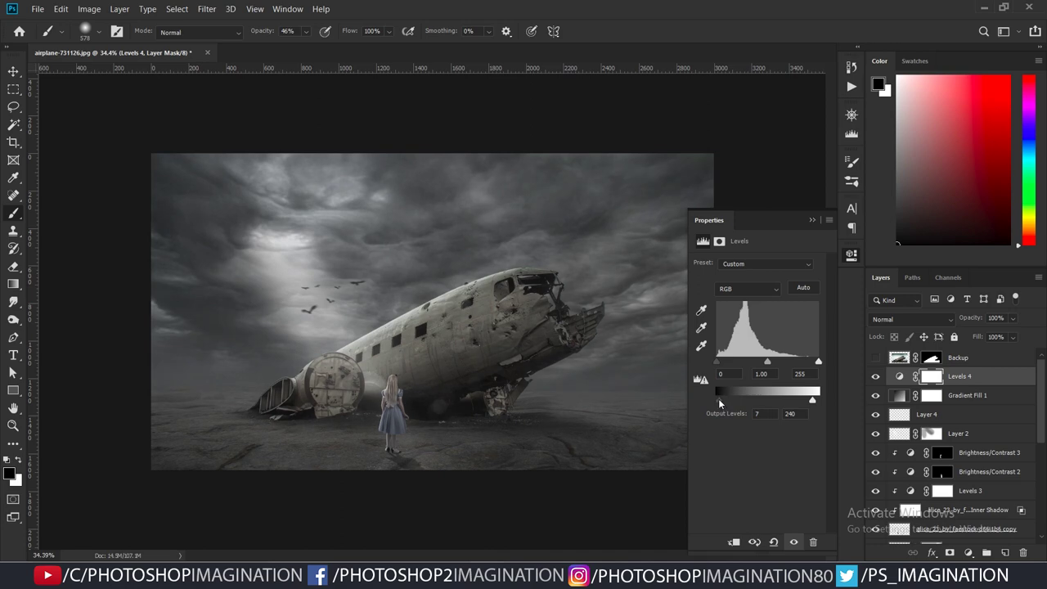
- Tint the Blue channel with input 3/1.10/255 and output 2–234
{"action": "left_click", "coordinate": [748, 288]}
{"action": "left_click", "coordinate": [723, 343]}
{"action": "left_click_drag", "start_coordinate": [717, 398], "coordinate": [722, 398]}
{"action": "left_click_drag", "start_coordinate": [817, 399], "coordinate": [806, 402]}
{"action": "left_click_drag", "start_coordinate": [716, 364], "coordinate": [764, 366]}
{"action": "left_click_drag", "start_coordinate": [720, 398], "coordinate": [716, 397]}
{"action": "left_click_drag", "start_coordinate": [802, 400], "coordinate": [807, 402]}
{"action": "left_click_drag", "start_coordinate": [810, 401], "coordinate": [807, 402]}
{"action": "left_click", "coordinate": [813, 220]}
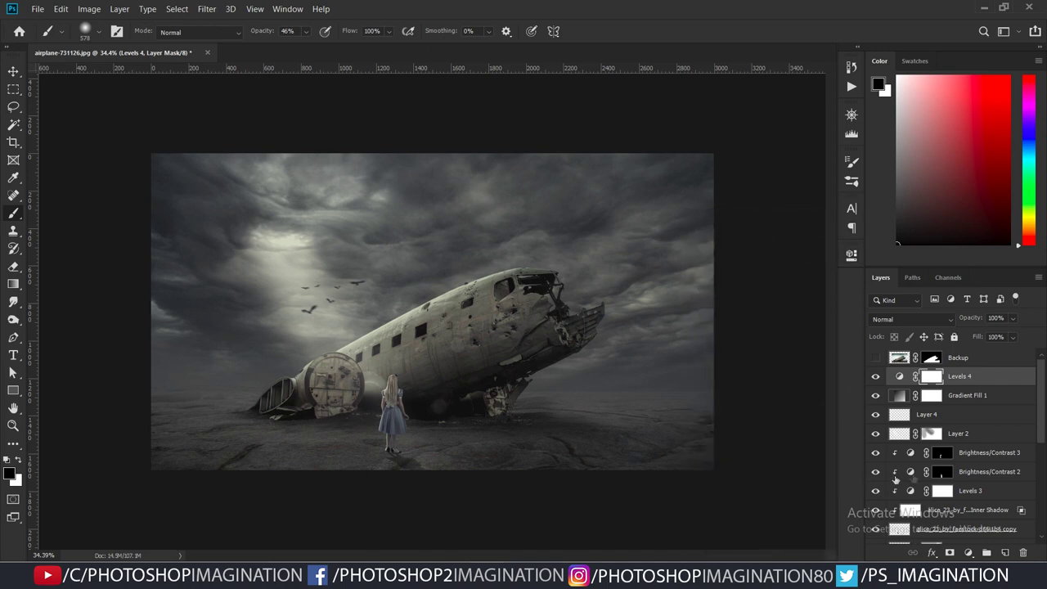
- Add a Color Balance layer and shift its midtones to -2 cyan and -10 yellow
{"action": "left_click", "coordinate": [969, 553]}
{"action": "left_click", "coordinate": [969, 435]}
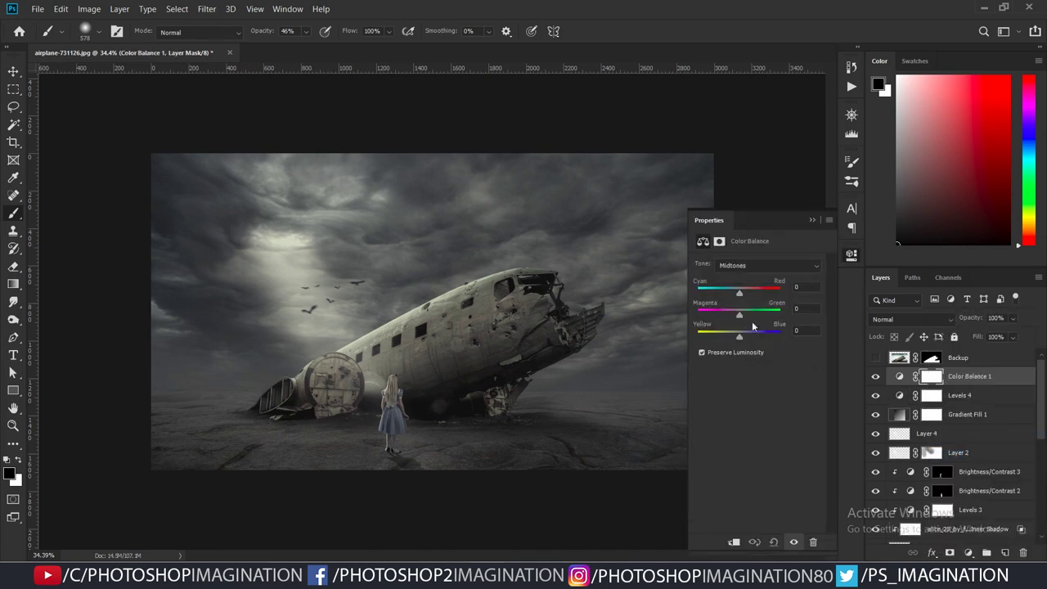
{"action": "left_click", "coordinate": [768, 265]}
{"action": "left_click", "coordinate": [736, 296]}
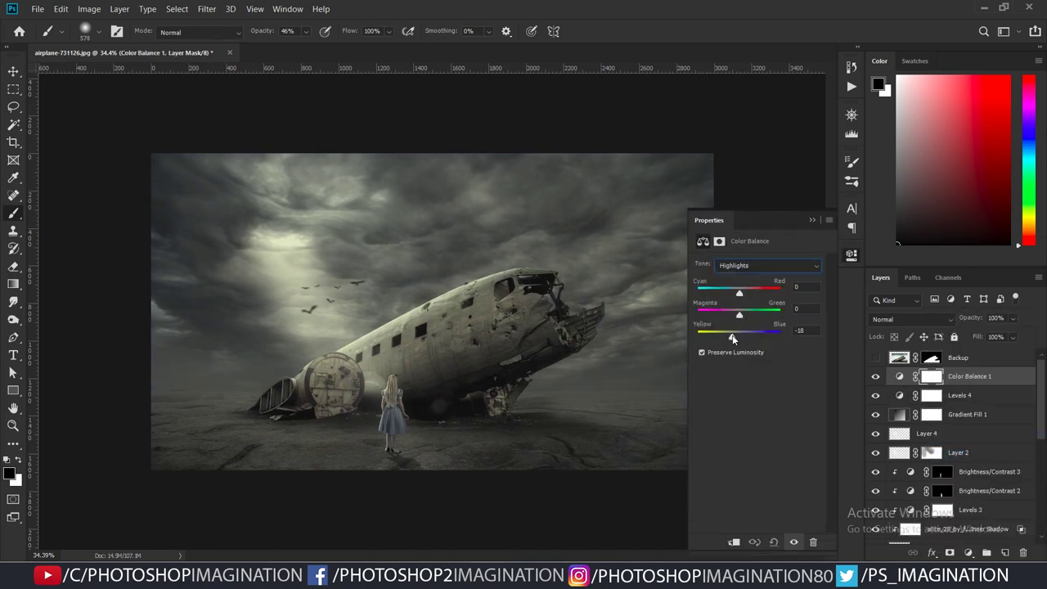
{"action": "left_click", "coordinate": [750, 267]}
{"action": "left_click", "coordinate": [744, 276]}
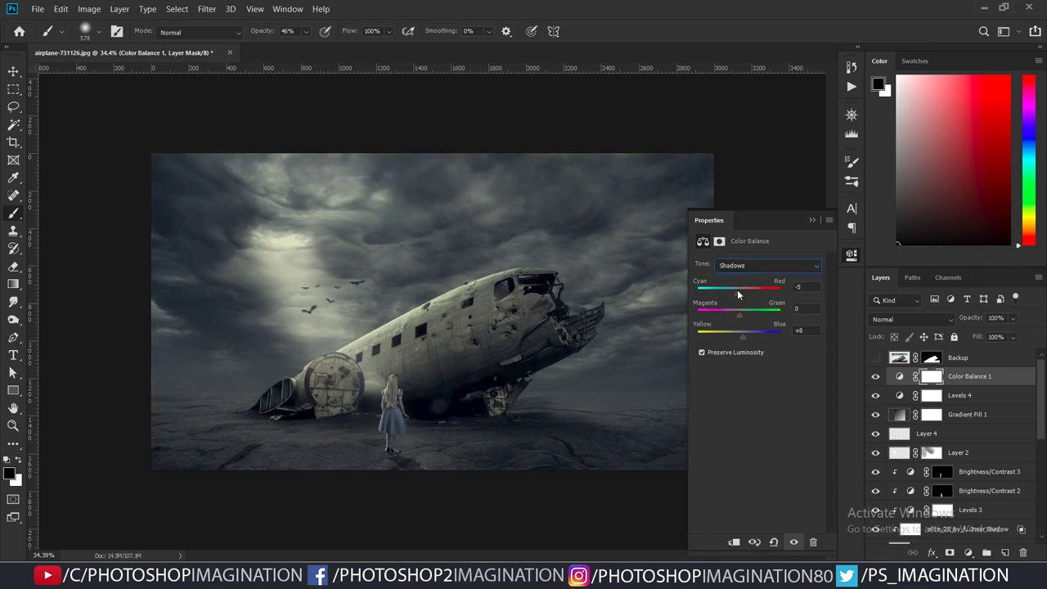
{"action": "left_click", "coordinate": [753, 265]}
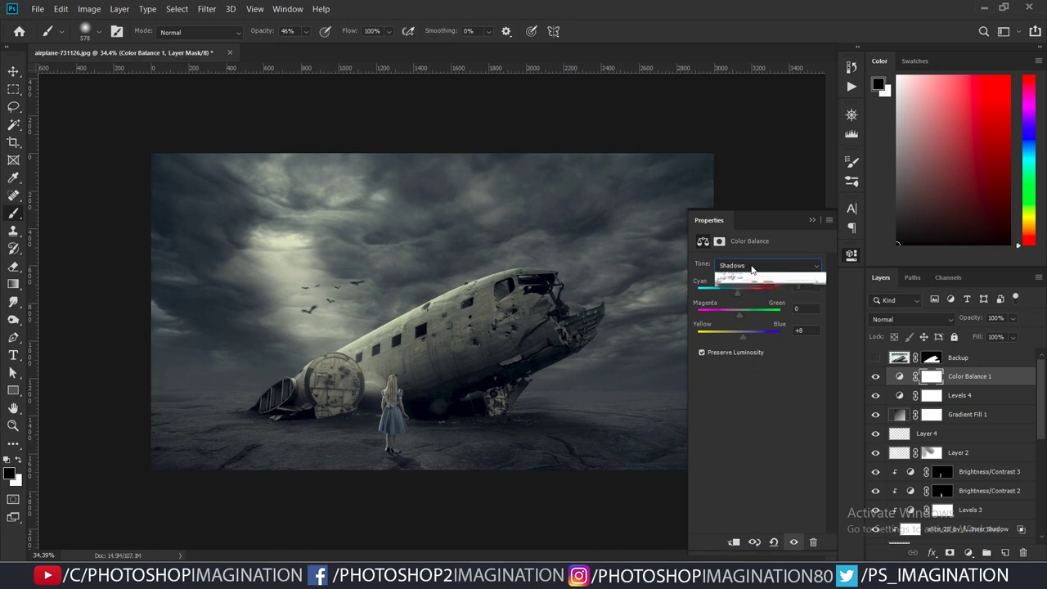
{"action": "left_click", "coordinate": [740, 279]}
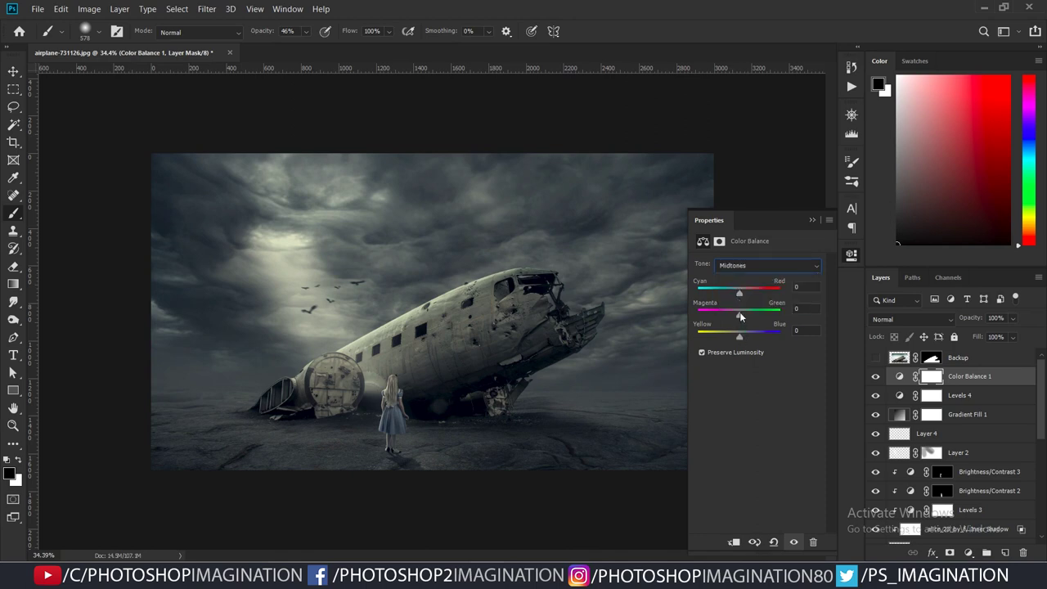
{"action": "left_click_drag", "start_coordinate": [739, 293], "coordinate": [738, 293]}
{"action": "left_click_drag", "start_coordinate": [738, 337], "coordinate": [738, 335]}
- Return Color Balance to Highlights, compare it on and off, and close its settings
{"action": "left_click", "coordinate": [769, 265]}
{"action": "left_click", "coordinate": [740, 279]}
{"action": "left_click", "coordinate": [793, 541]}
{"action": "left_click", "coordinate": [793, 542]}
{"action": "left_click", "coordinate": [812, 219]}
- Add a Color Lookup layer and preview Candlelight and the following film-stock LUT looks
{"action": "left_click", "coordinate": [969, 552]}
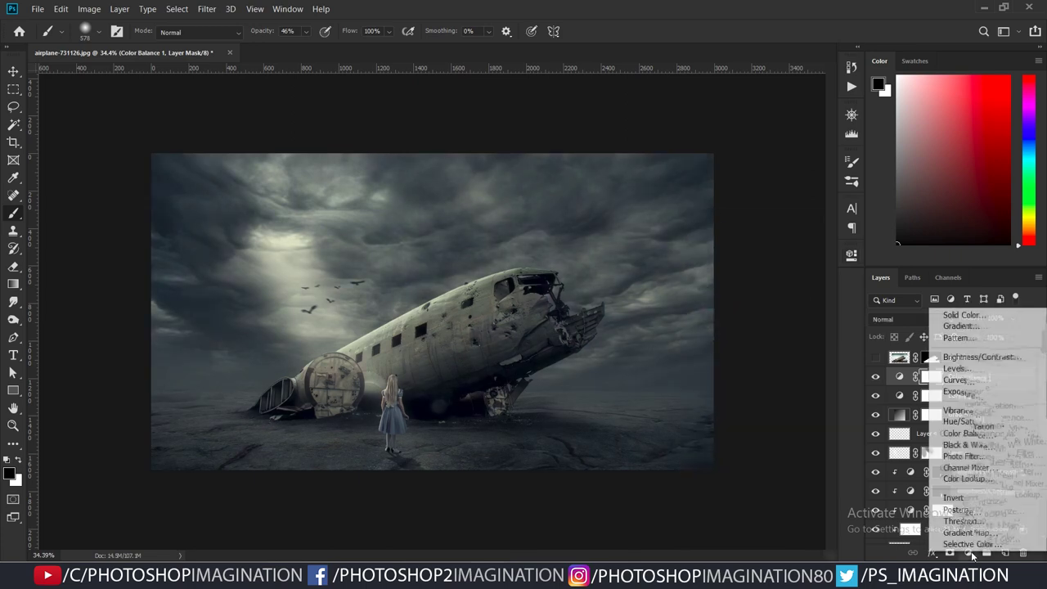
{"action": "left_click", "coordinate": [965, 476]}
{"action": "left_click", "coordinate": [777, 265]}
{"action": "left_click", "coordinate": [778, 82]}
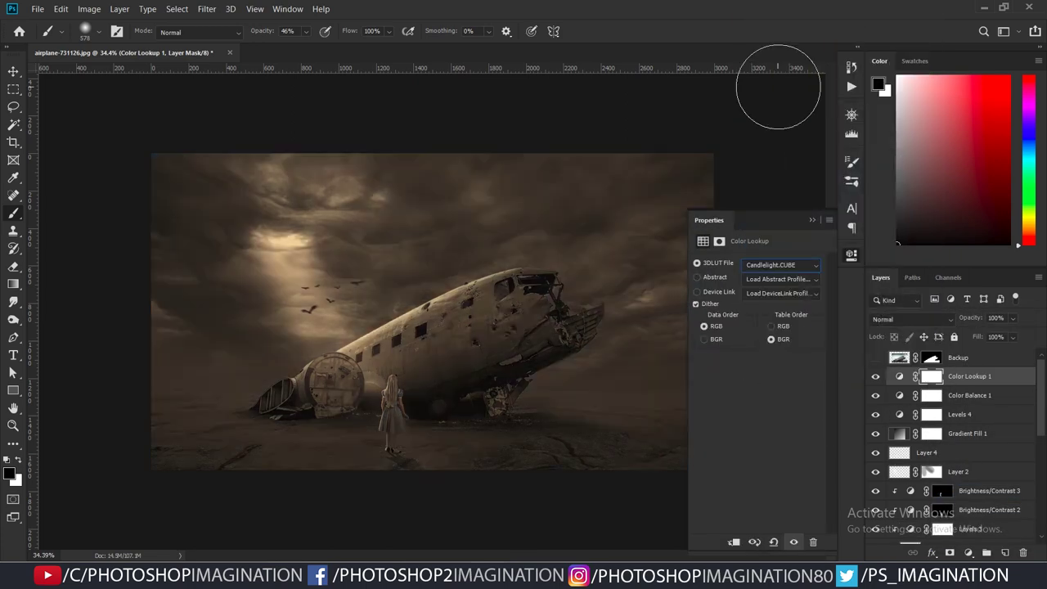
{"action": "key", "text": "Down"}
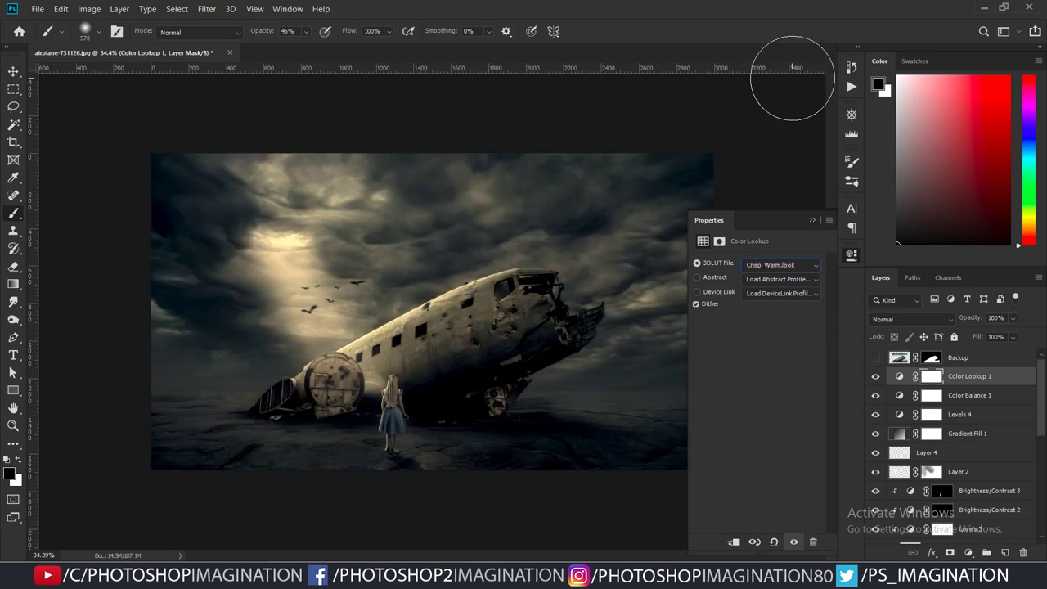
{"action": "key", "text": "Down"}
{"action": "key", "text": "Down"}
{"action": "key", "text": "Down"}
{"action": "key", "text": "Down"}
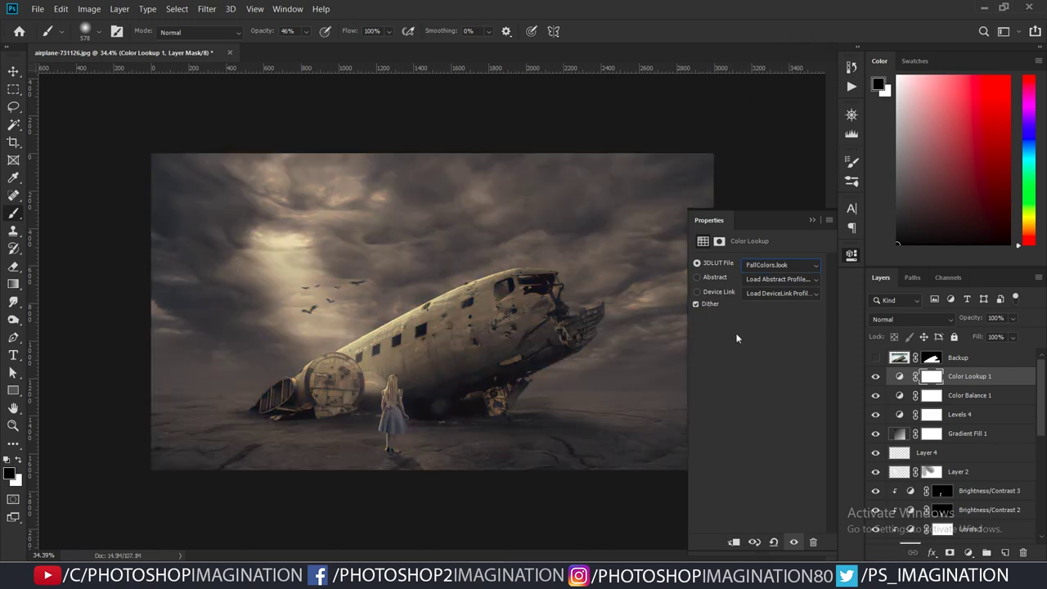
{"action": "key", "text": "Down"}
{"action": "key", "text": "Down"}
{"action": "key", "text": "Down"}
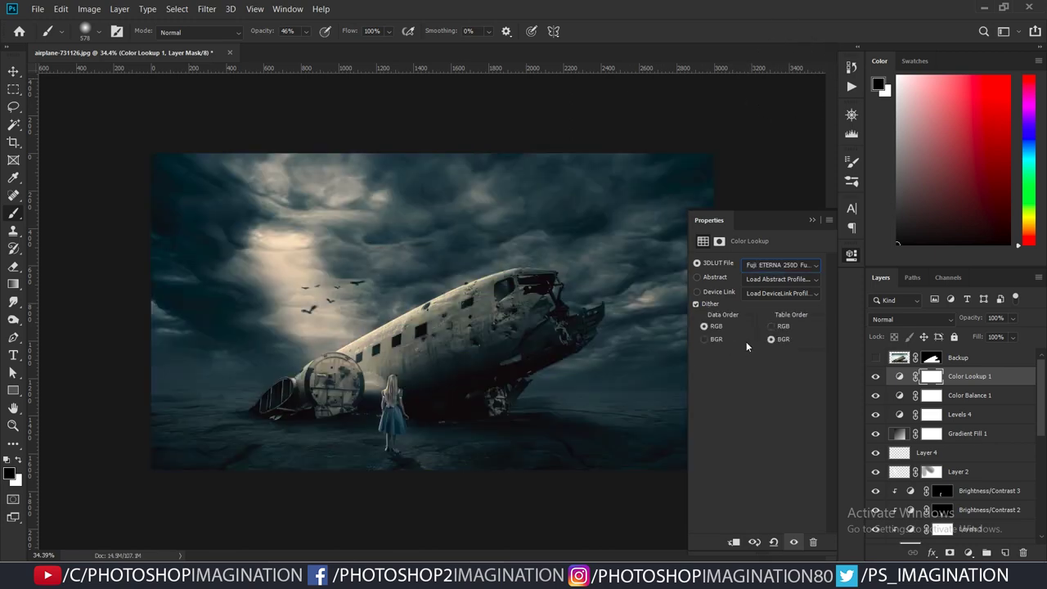
{"action": "key", "text": "Down"}
{"action": "key", "text": "Down"}
{"action": "key", "text": "Down"}
{"action": "key", "text": "Down"}
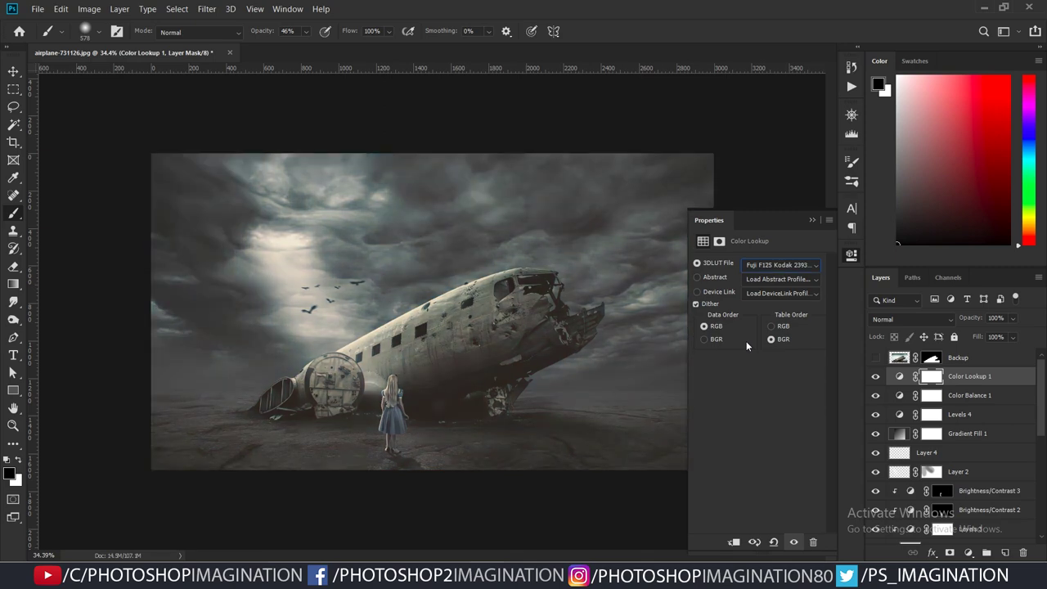
{"action": "key", "text": "Down"}
{"action": "key", "text": "Down"}
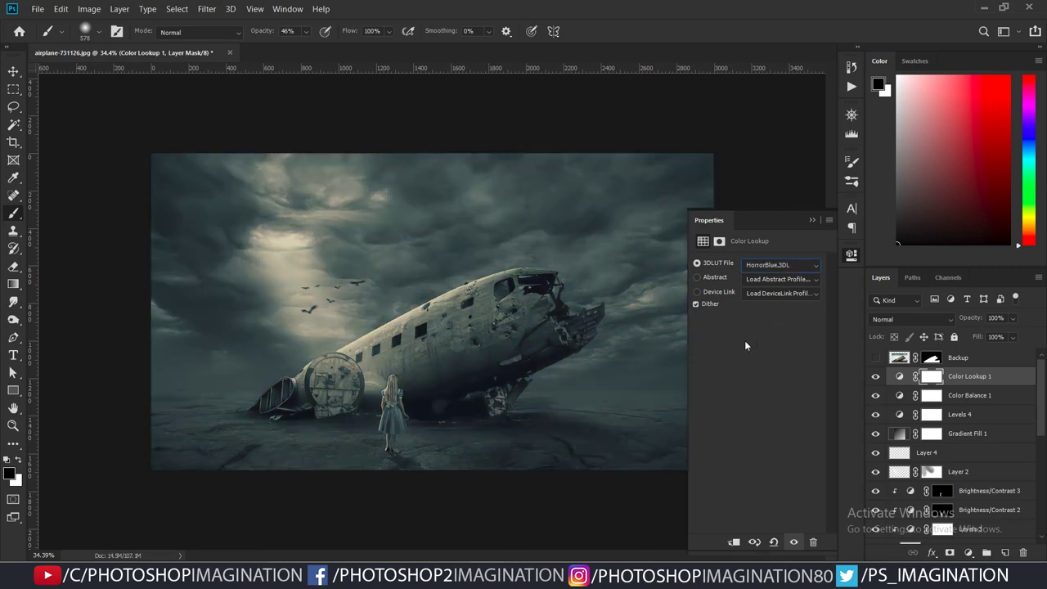
{"action": "key", "text": "Down"}
{"action": "key", "text": "Down"}
{"action": "key", "text": "Down"}
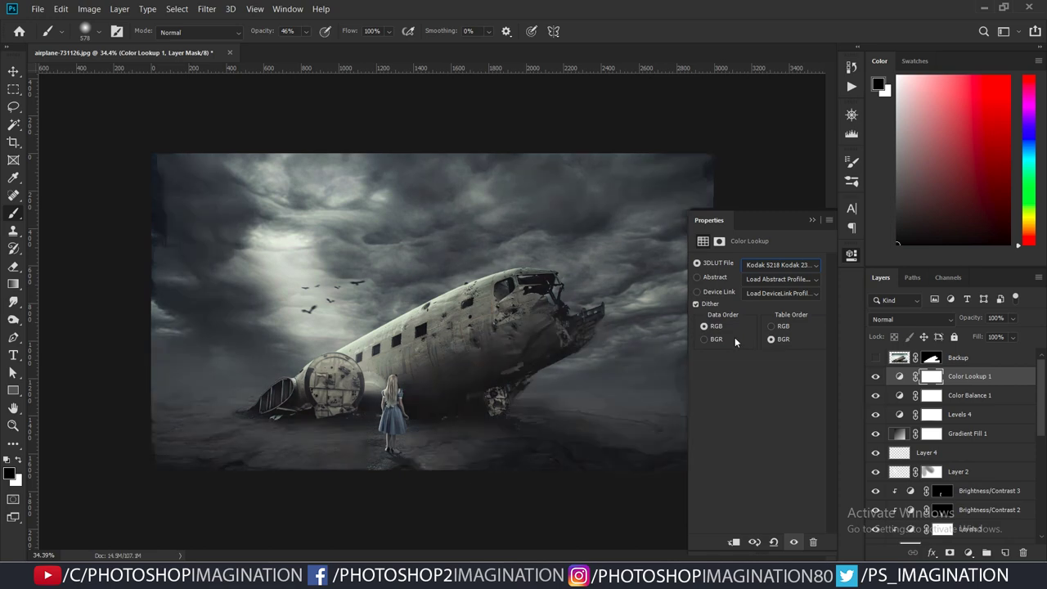
{"action": "key", "text": "Down"}
{"action": "key", "text": "Down"}
{"action": "key", "text": "Down"}
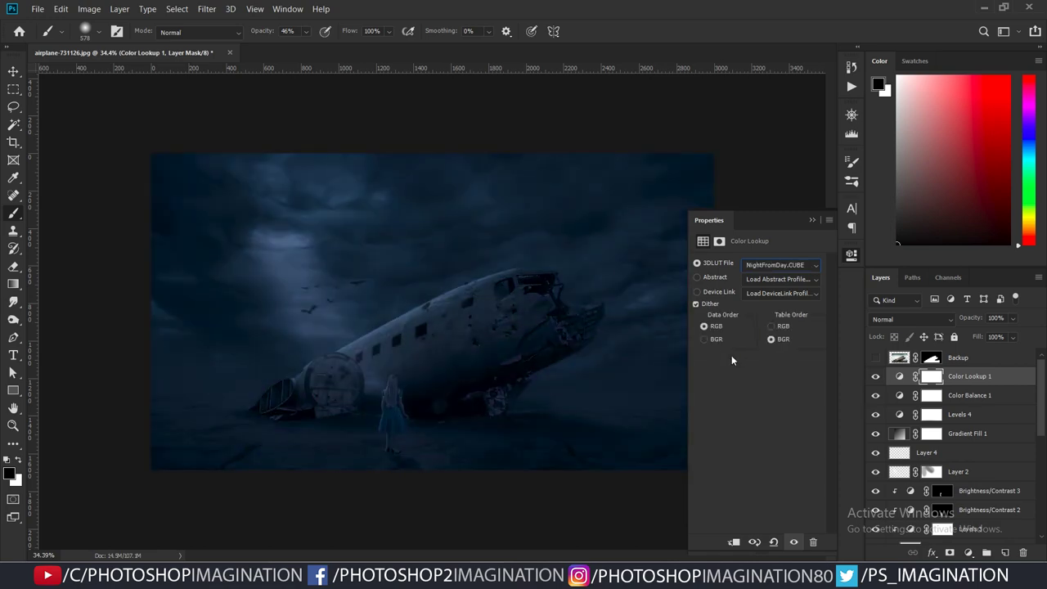
{"action": "key", "text": "Down"}
{"action": "key", "text": "Down"}
{"action": "key", "text": "Down"}
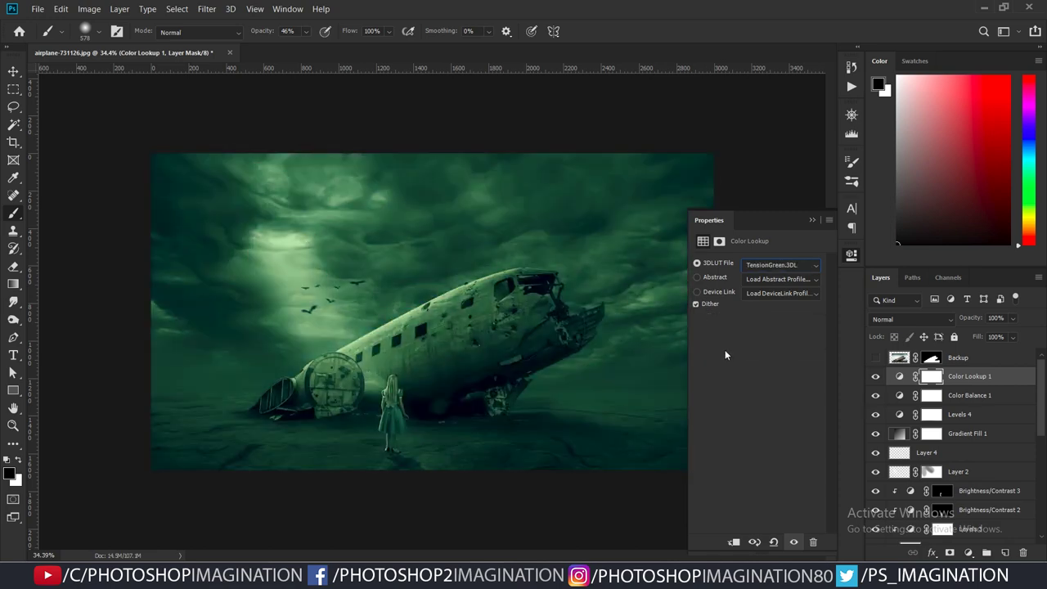
- Restart from Candlelight.CUBE and step down the LUT list to the Fuji ETERNA 250D look
{"action": "left_click", "coordinate": [794, 268]}
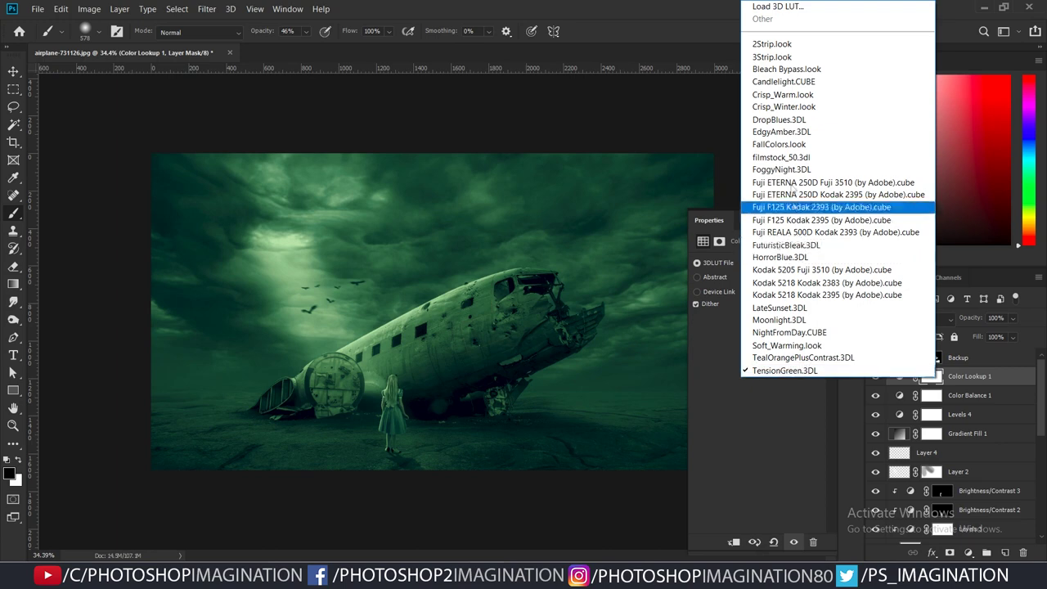
{"action": "left_click", "coordinate": [781, 81]}
{"action": "key", "text": "Down"}
{"action": "key", "text": "Down"}
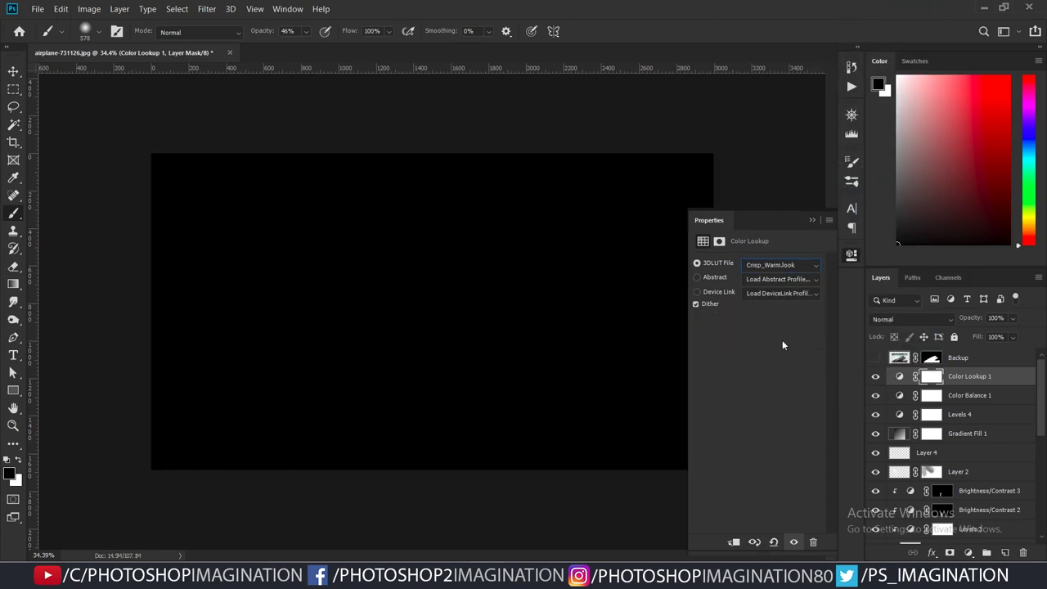
{"action": "key", "text": "Down"}
{"action": "key", "text": "Down"}
{"action": "key", "text": "Down"}
{"action": "key", "text": "Down"}
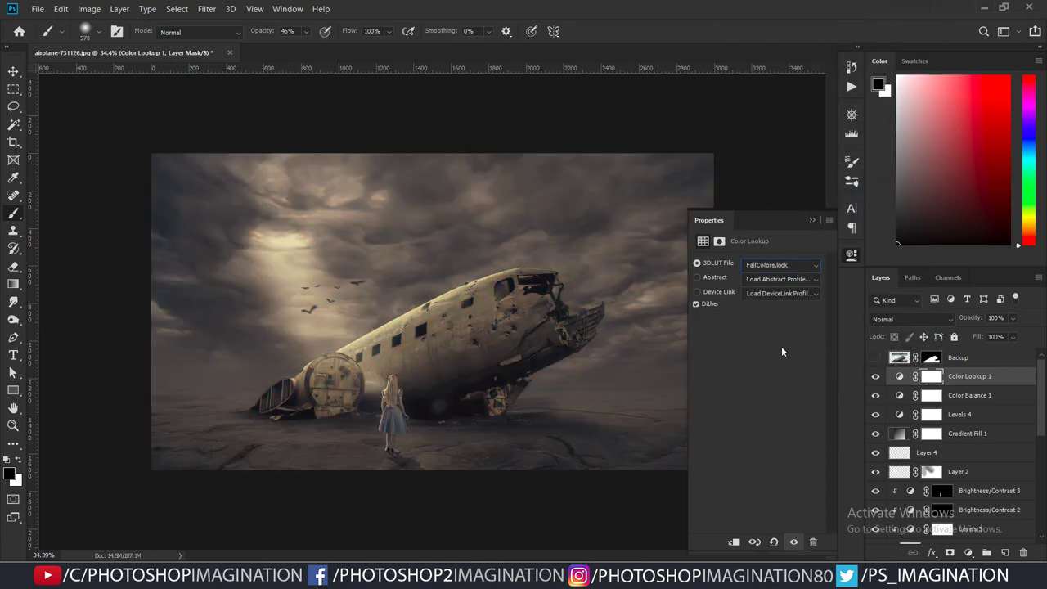
{"action": "key", "text": "Down"}
{"action": "key", "text": "Down"}
{"action": "key", "text": "Down"}
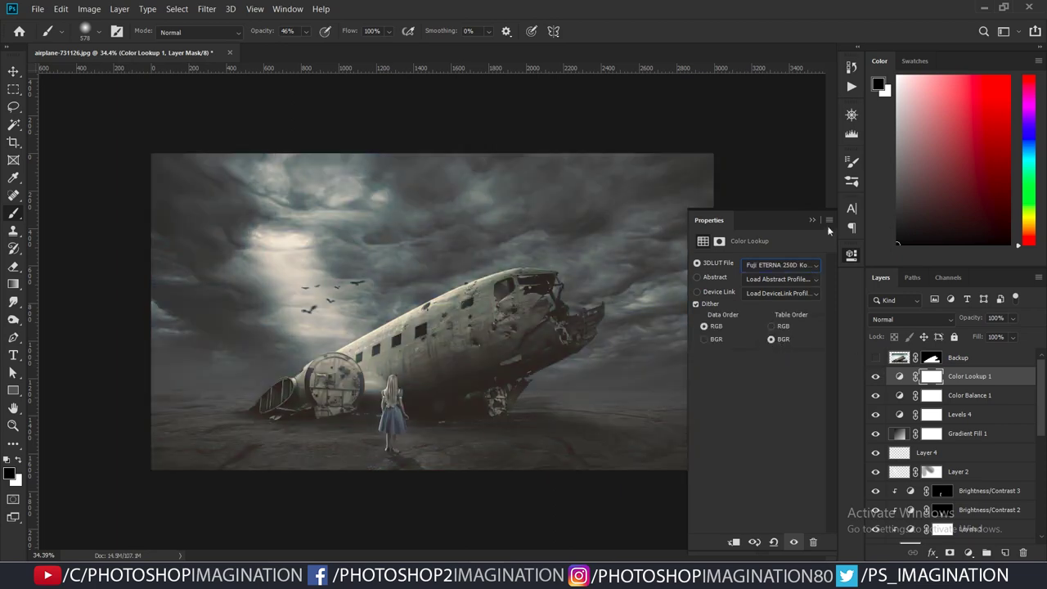
- Fade Color Lookup 1 to 45% then 33% opacity, hide it, and delete the layer
{"action": "left_click", "coordinate": [812, 219]}
{"action": "left_click_drag", "start_coordinate": [1014, 319], "coordinate": [993, 337]}
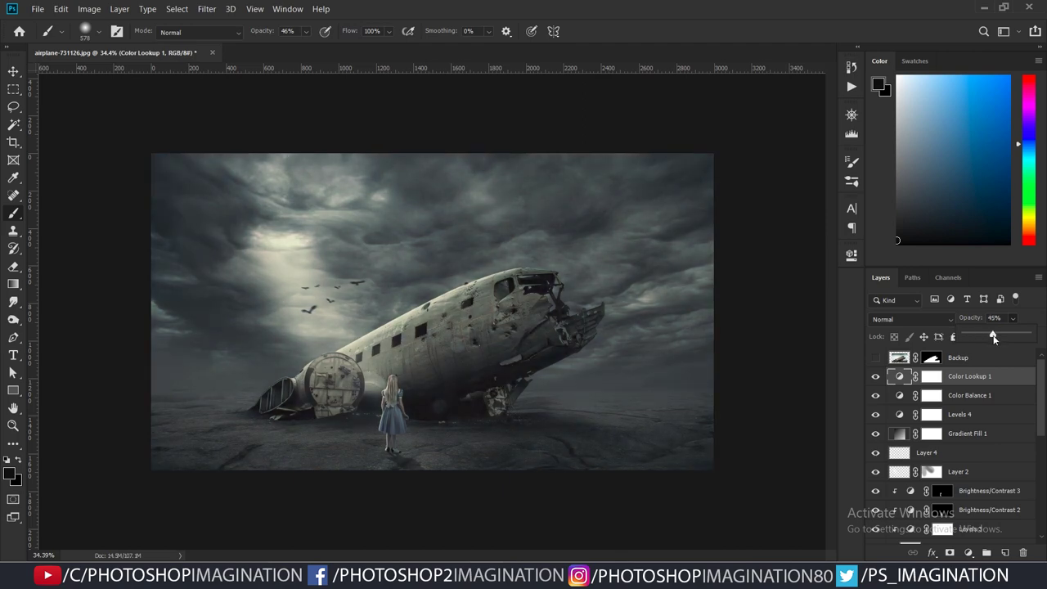
{"action": "left_click_drag", "start_coordinate": [994, 337], "coordinate": [986, 340]}
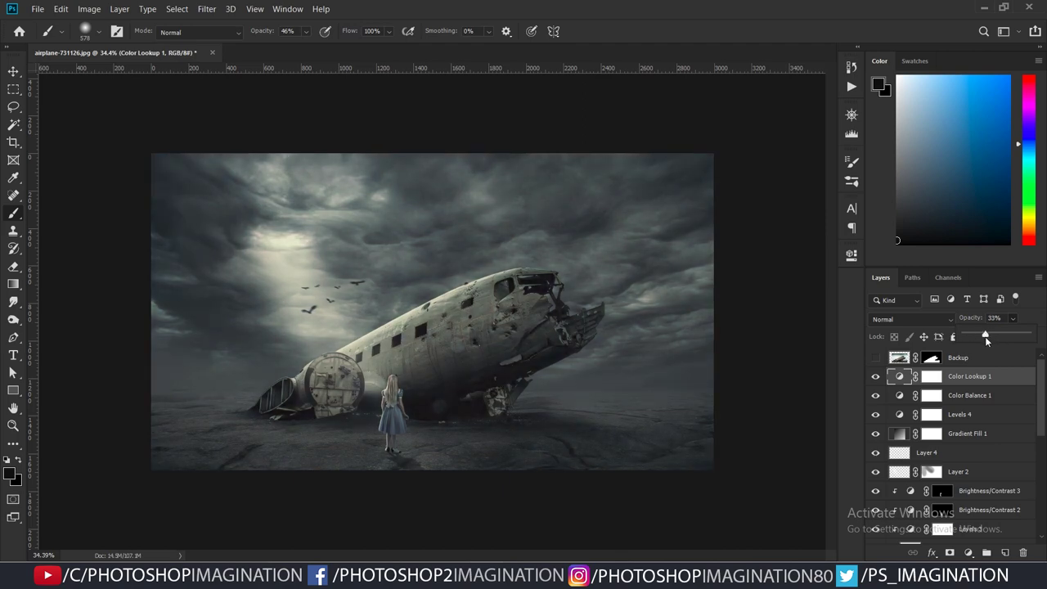
{"action": "left_click", "coordinate": [875, 377]}
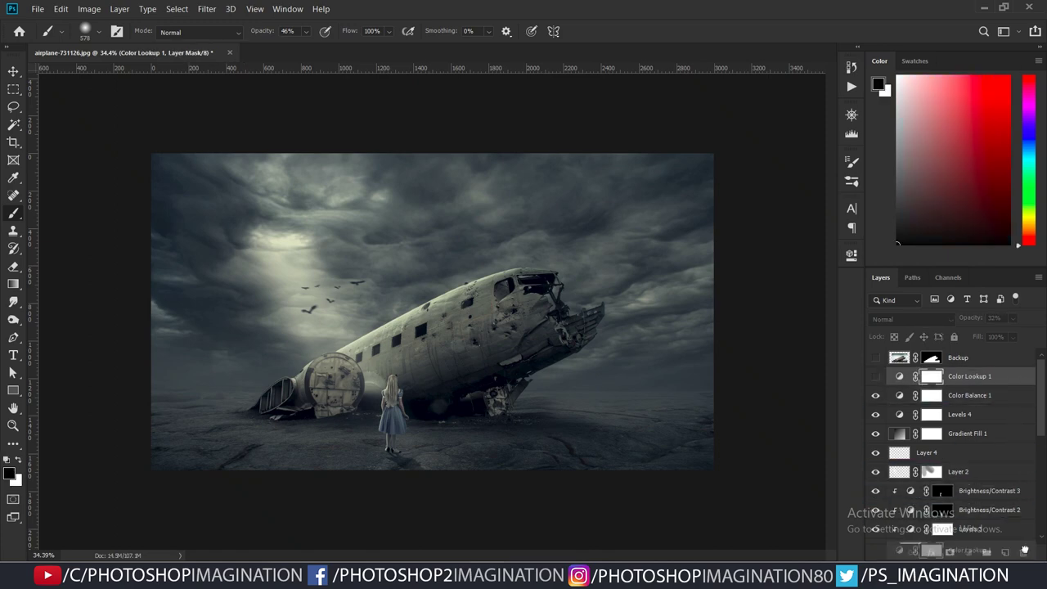
{"action": "left_click_drag", "start_coordinate": [973, 376], "coordinate": [1022, 552]}
- Add a Curves adjustment layer and pull the RGB curve down to darken slightly
{"action": "left_click", "coordinate": [969, 552]}
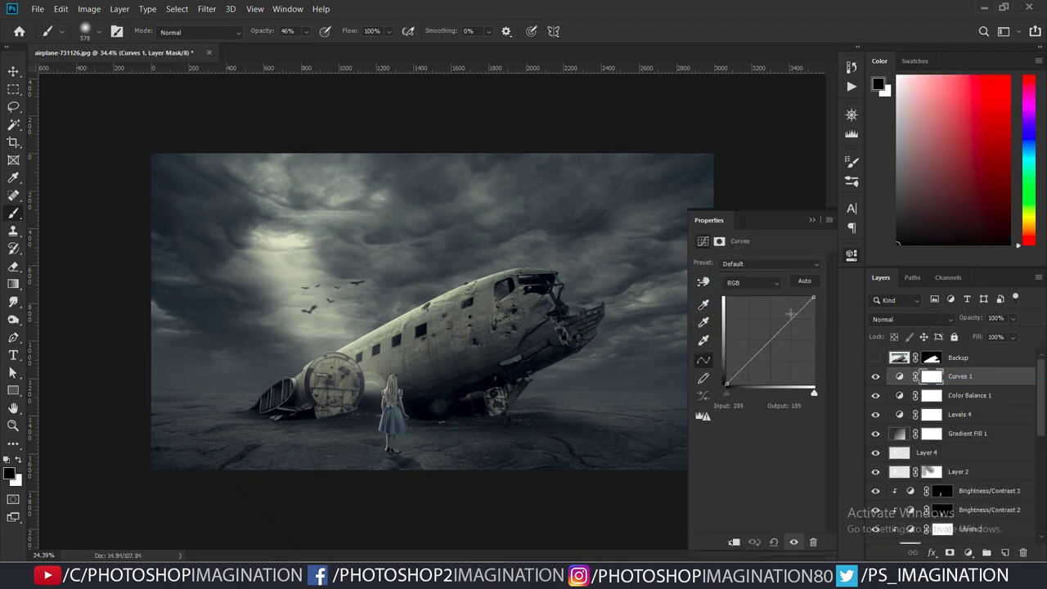
{"action": "left_click_drag", "start_coordinate": [813, 296], "coordinate": [787, 321]}
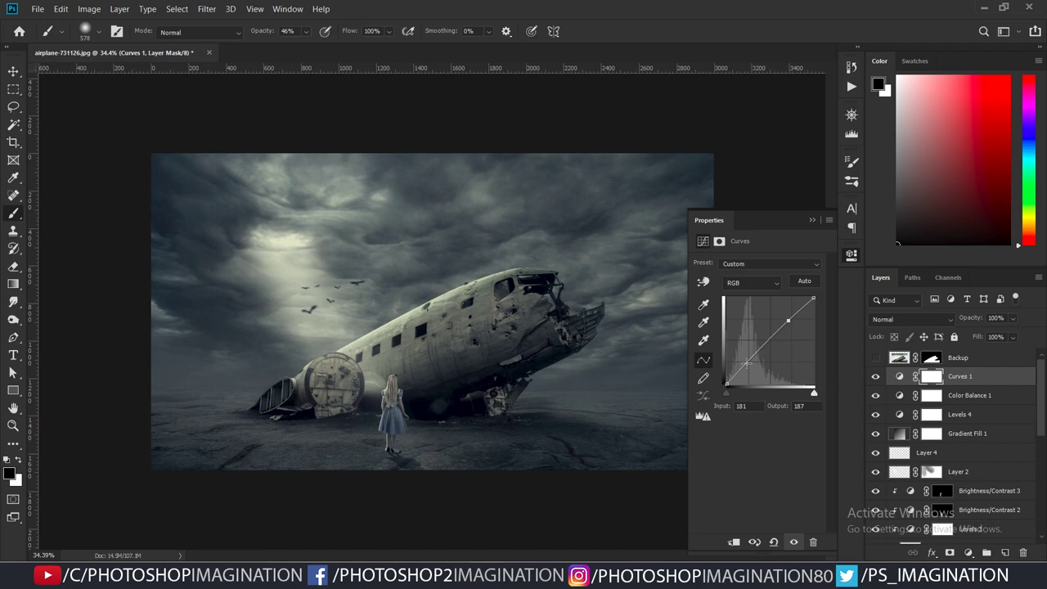
{"action": "mouse_move", "coordinate": [746, 363]}
{"action": "left_mouse_down"}
{"action": "mouse_move", "coordinate": [725, 379]}
{"action": "mouse_move", "coordinate": [747, 364]}
{"action": "left_mouse_up"}
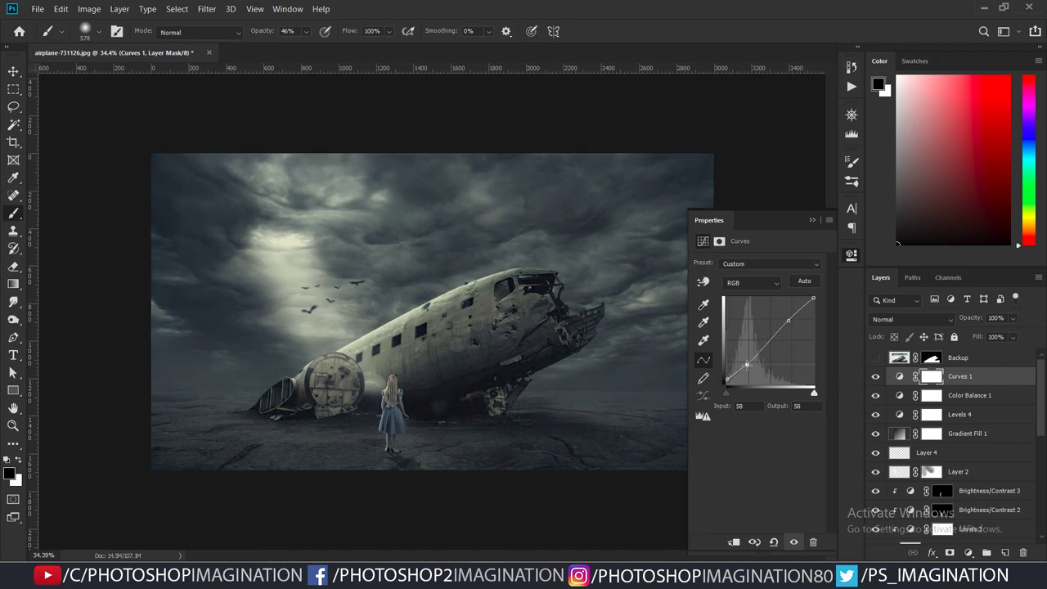
- Lower the Blue channel curve with a point at input 82, output 78
{"action": "left_click", "coordinate": [752, 282]}
{"action": "left_click", "coordinate": [744, 328]}
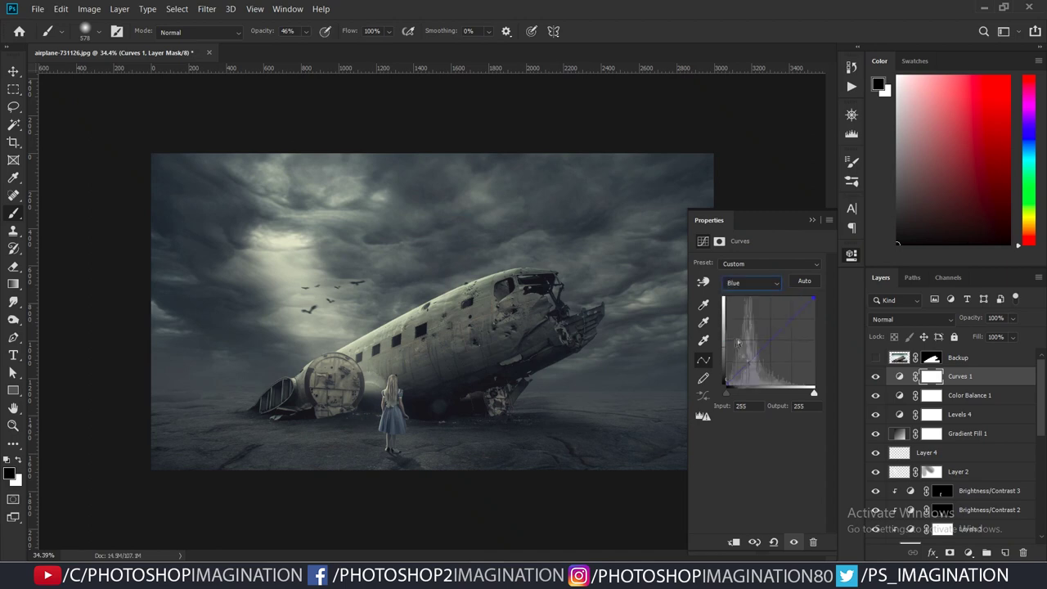
{"action": "left_click_drag", "start_coordinate": [726, 389], "coordinate": [724, 386]}
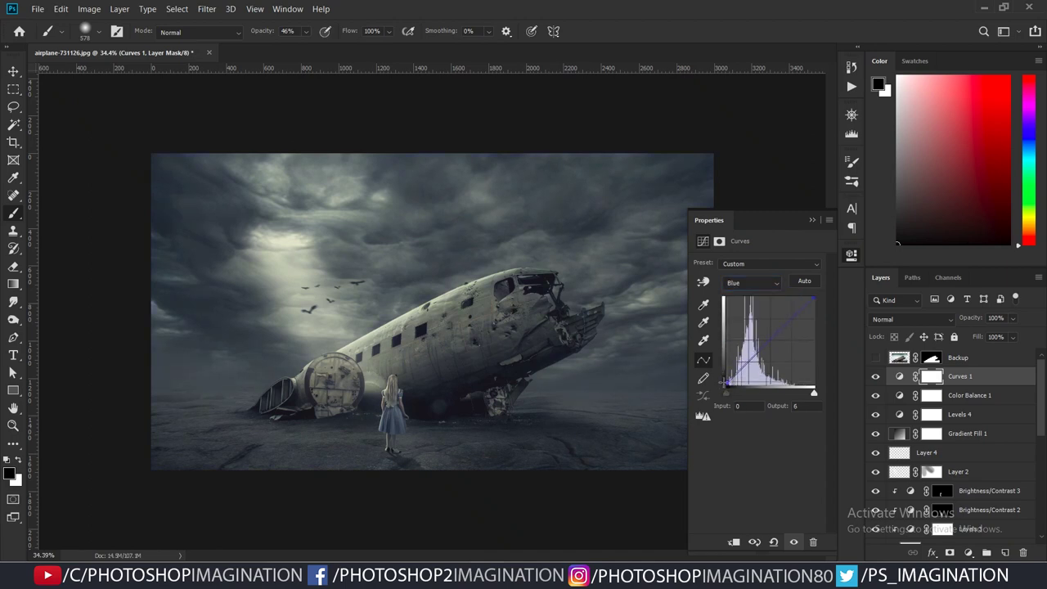
{"action": "left_click_drag", "start_coordinate": [753, 359], "coordinate": [754, 361]}
{"action": "key", "text": "ctrl+2"}
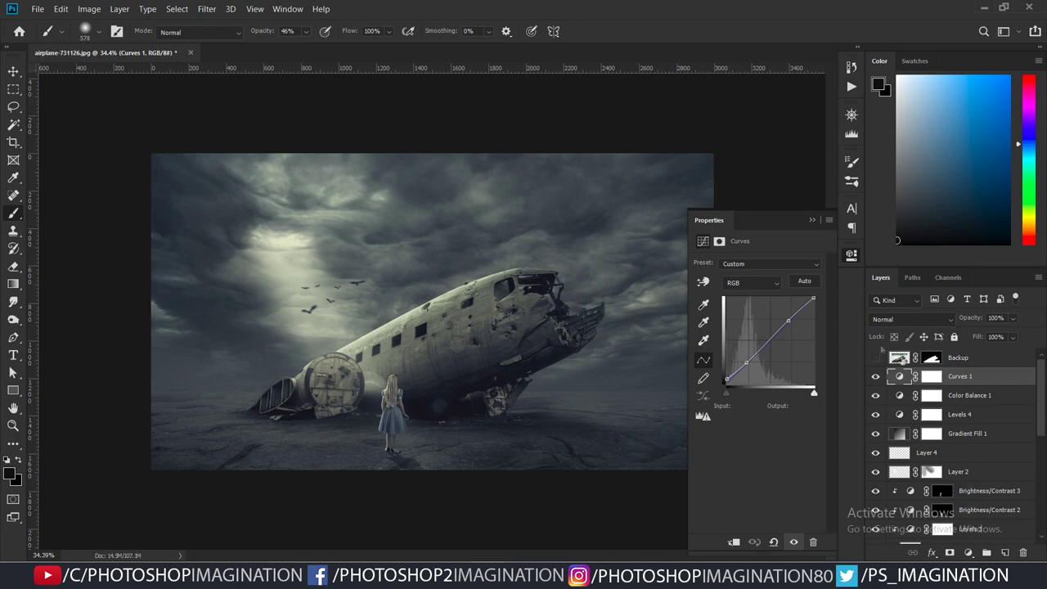
{"action": "left_click", "coordinate": [812, 221]}
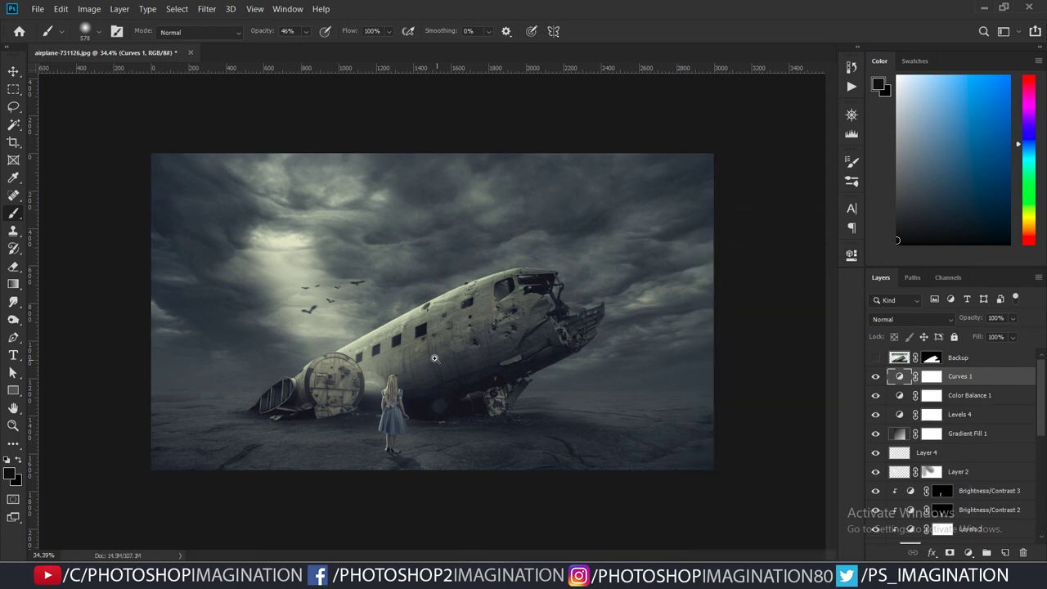
{"action": "scroll", "coordinate": [436, 359], "scroll_direction": "up", "scroll_amount": 1}
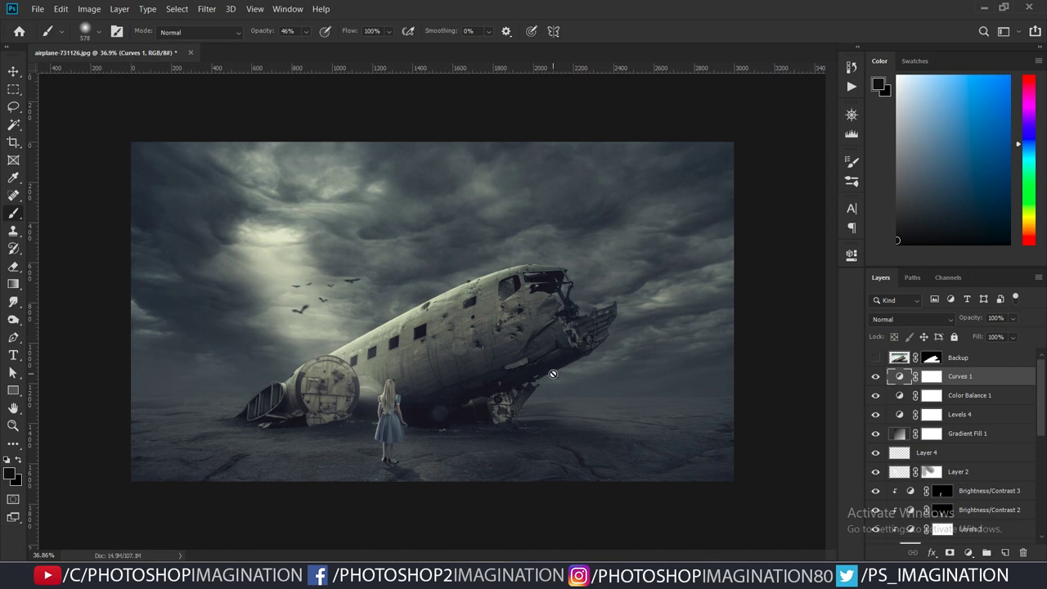
{"action": "left_click", "coordinate": [971, 554]}
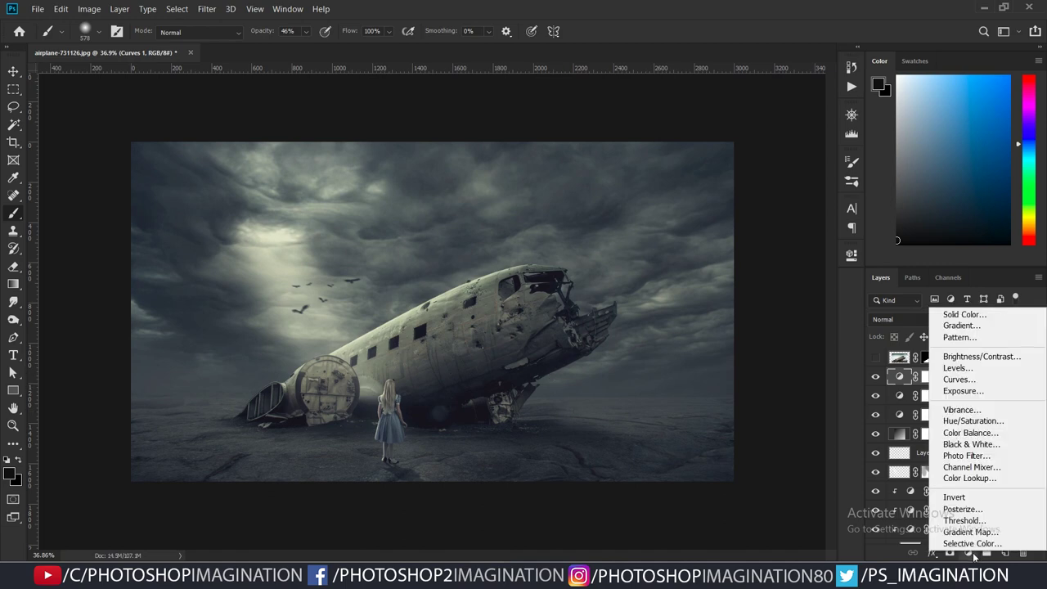
{"action": "left_click", "coordinate": [972, 552]}
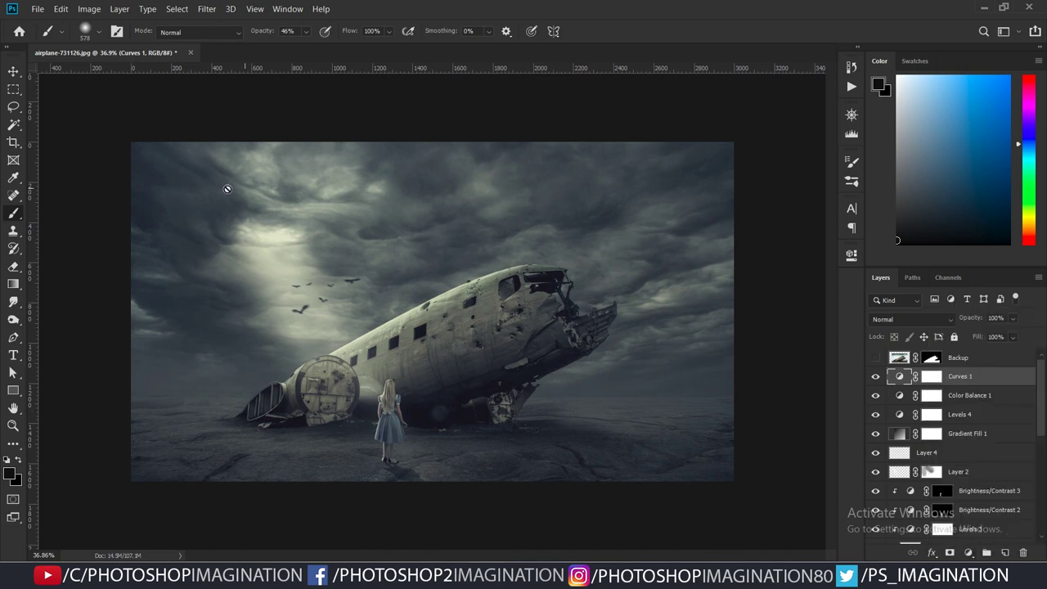
- Stamp visible layers into Layer 5 and apply Camera Raw: +0.15 exposure, lifted shadows, clarity, warmer temperature
{"action": "key", "text": "ctrl+shift+alt+e"}
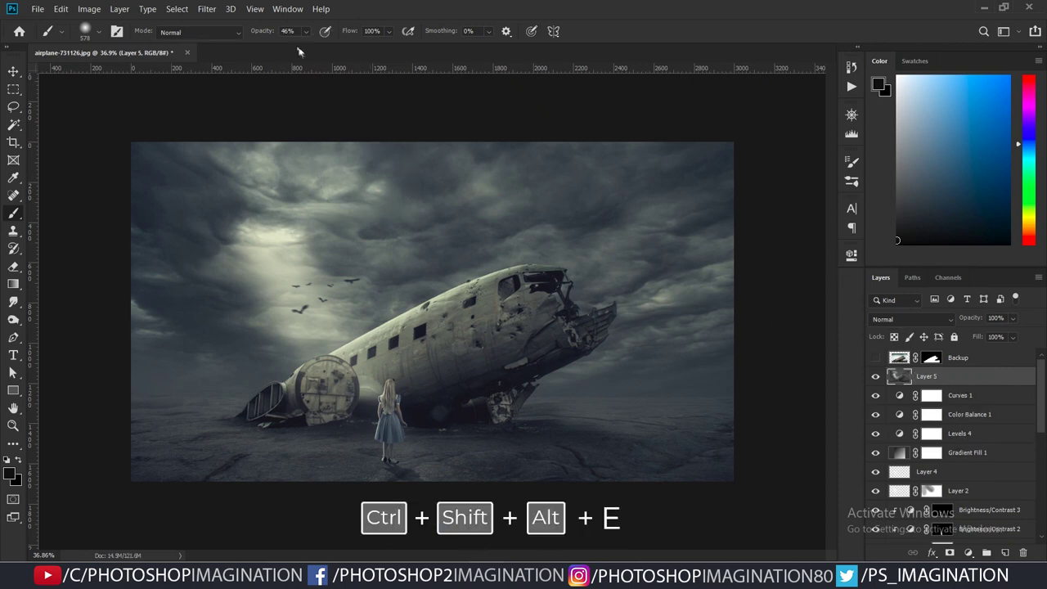
{"action": "left_click", "coordinate": [206, 9]}
{"action": "left_click", "coordinate": [245, 85]}
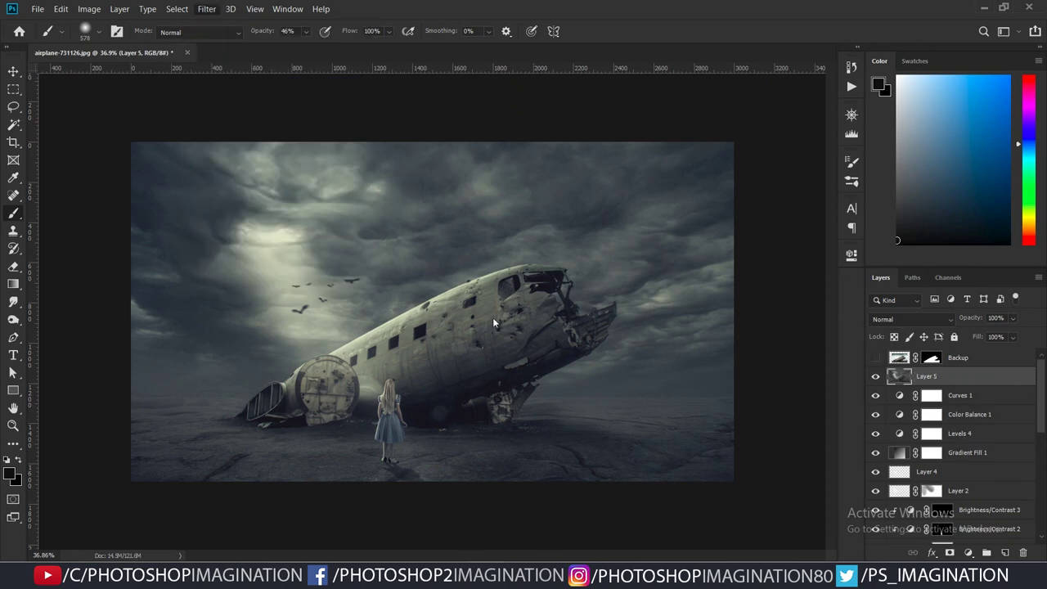
{"action": "left_click_drag", "start_coordinate": [767, 268], "coordinate": [735, 300]}
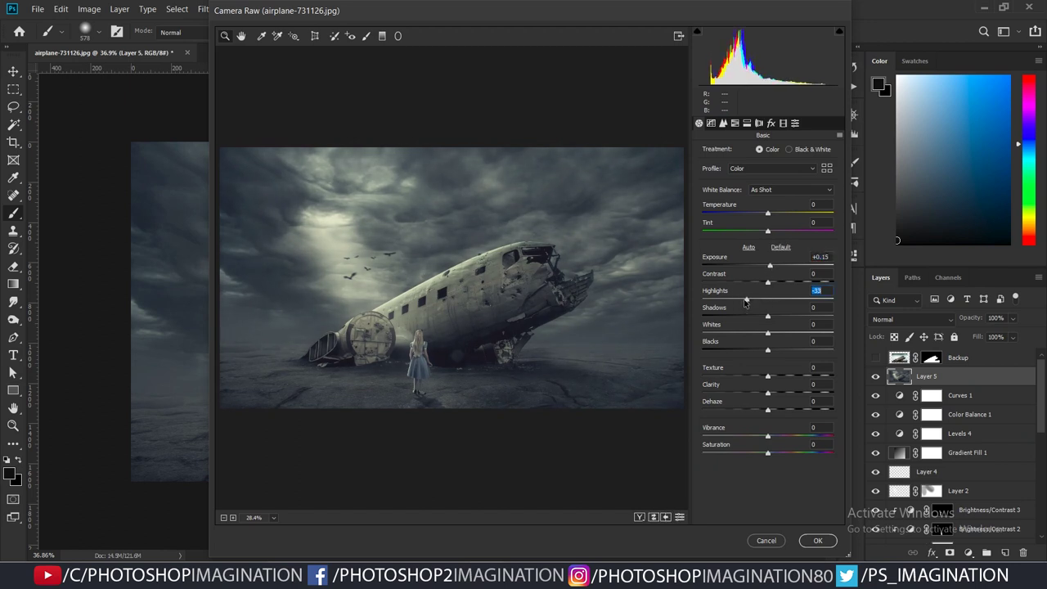
{"action": "left_click", "coordinate": [766, 437]}
{"action": "left_click_drag", "start_coordinate": [767, 214], "coordinate": [771, 217]}
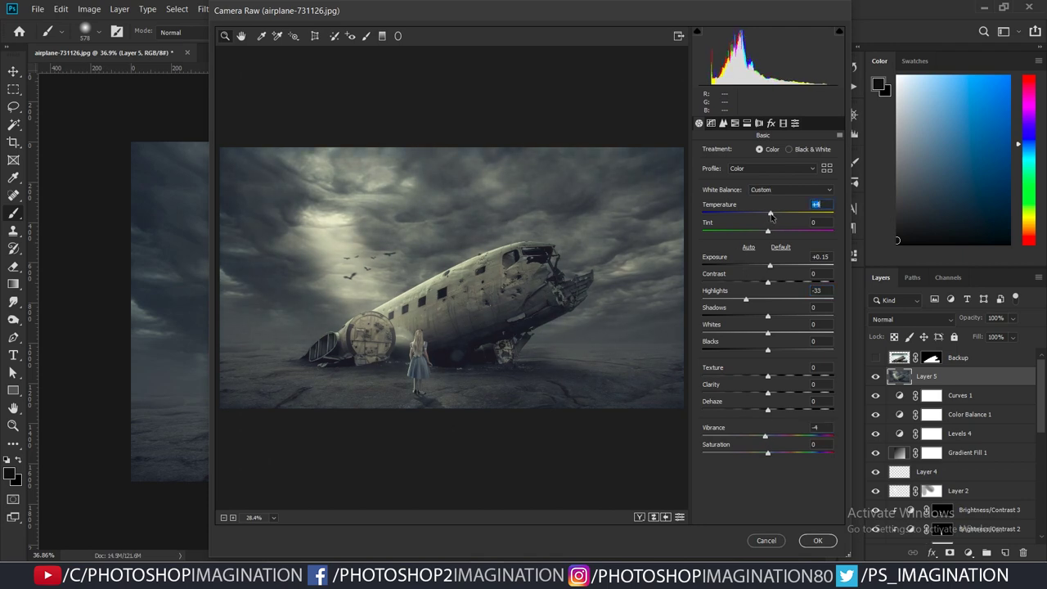
{"action": "mouse_move", "coordinate": [772, 347]}
{"action": "left_mouse_down"}
{"action": "mouse_move", "coordinate": [783, 319]}
{"action": "mouse_move", "coordinate": [794, 318]}
{"action": "mouse_move", "coordinate": [744, 300]}
{"action": "mouse_move", "coordinate": [764, 350]}
{"action": "left_mouse_up"}
{"action": "mouse_move", "coordinate": [767, 394]}
{"action": "left_mouse_down"}
{"action": "mouse_move", "coordinate": [788, 395]}
{"action": "mouse_move", "coordinate": [773, 413]}
{"action": "mouse_move", "coordinate": [768, 377]}
{"action": "left_mouse_up"}
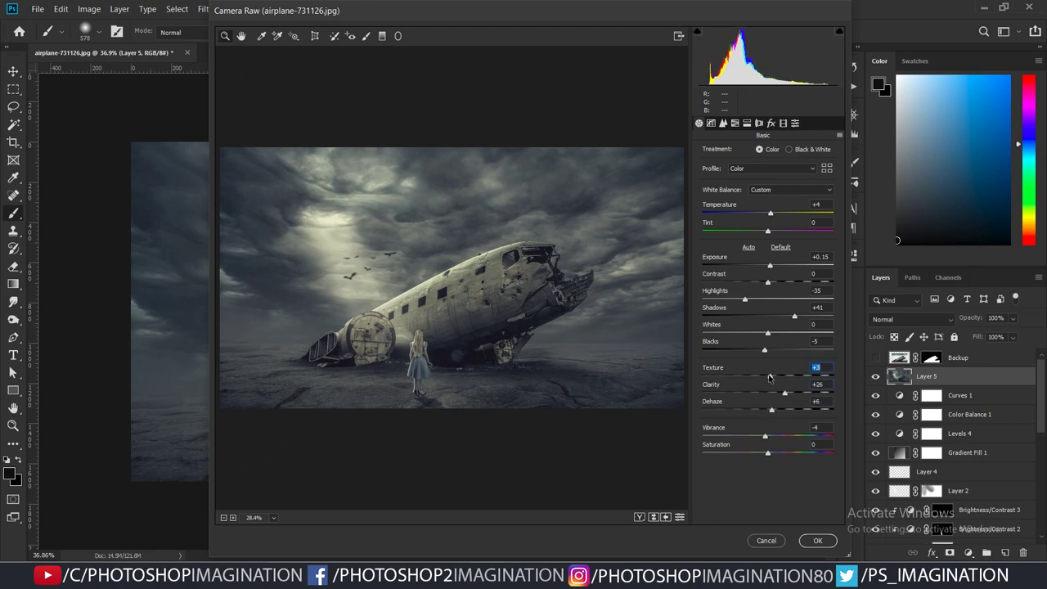
{"action": "left_click", "coordinate": [722, 123]}
{"action": "left_click", "coordinate": [817, 540]}
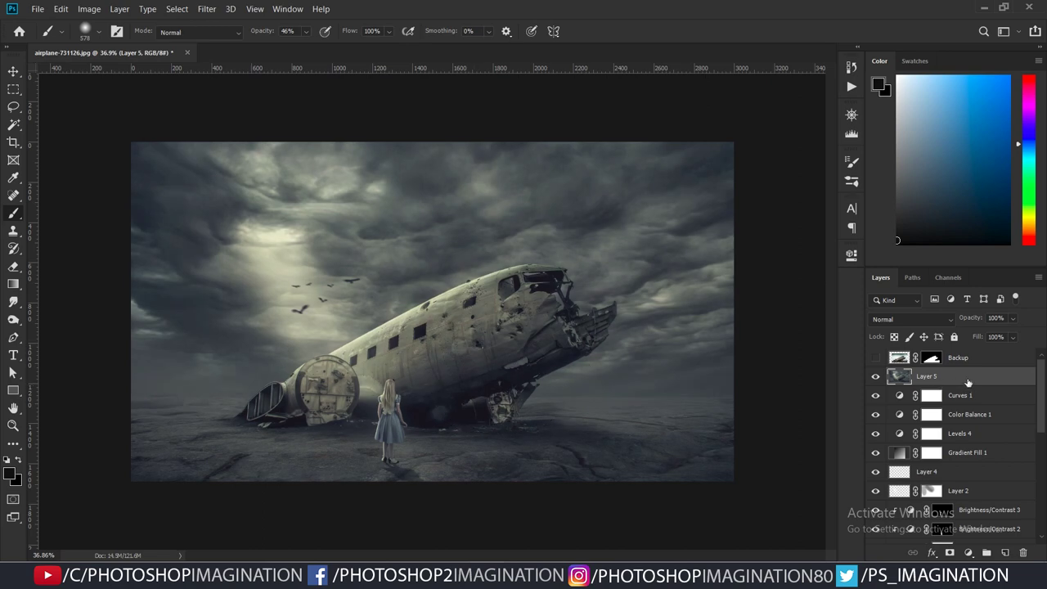
- Add 4% Gaussian monochromatic noise to Layer 5, judging the grain up close on the plane
{"action": "left_click", "coordinate": [206, 8]}
{"action": "mouse_move", "coordinate": [237, 191]}
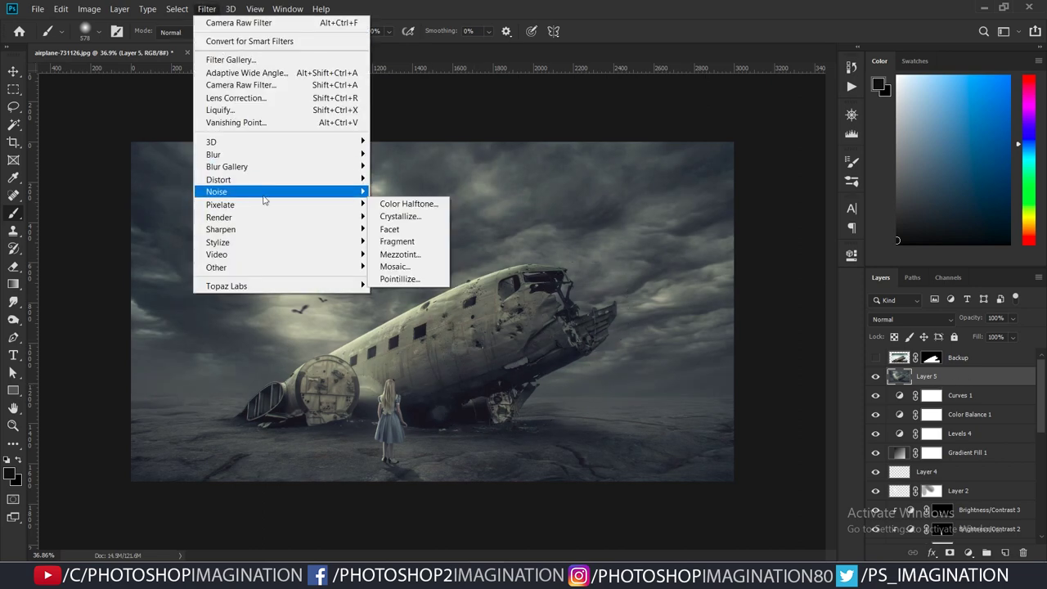
{"action": "left_click", "coordinate": [389, 193]}
{"action": "left_click_drag", "start_coordinate": [514, 61], "coordinate": [693, 107]}
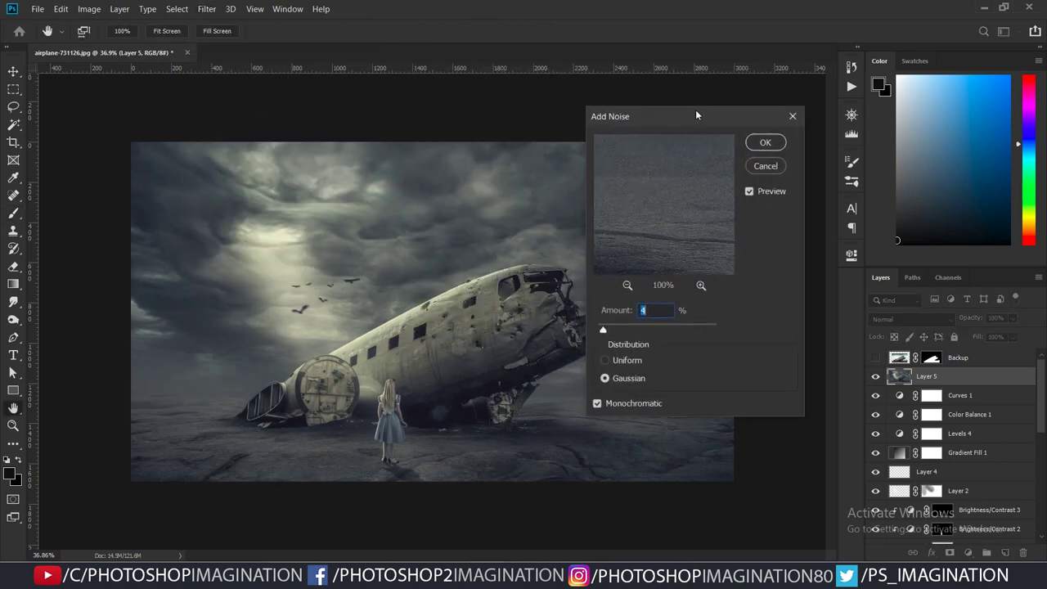
{"action": "left_click_drag", "start_coordinate": [434, 254], "coordinate": [505, 321]}
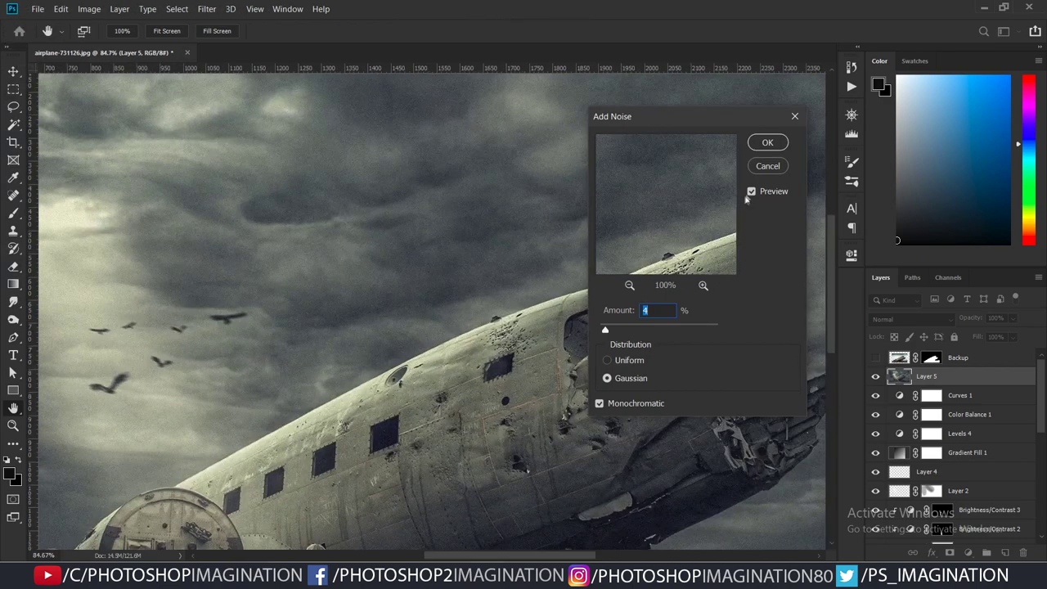
{"action": "left_click", "coordinate": [767, 143]}
{"action": "key", "text": "b"}
{"action": "scroll", "coordinate": [456, 373], "scroll_direction": "down", "scroll_amount": 5}
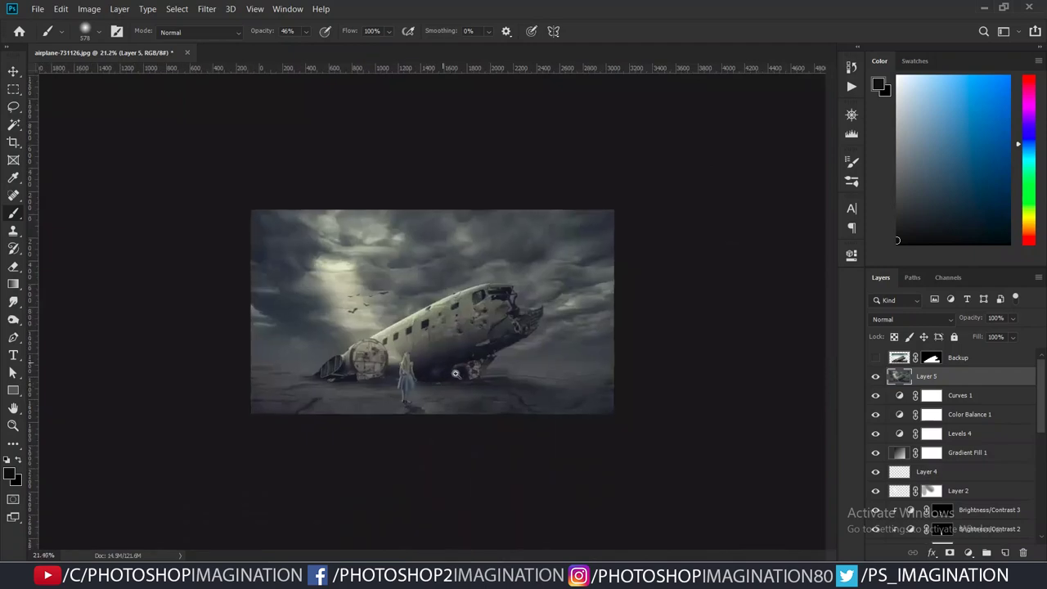
{"action": "scroll", "coordinate": [433, 313], "scroll_direction": "up", "scroll_amount": 3}
{"action": "key", "text": "v"}
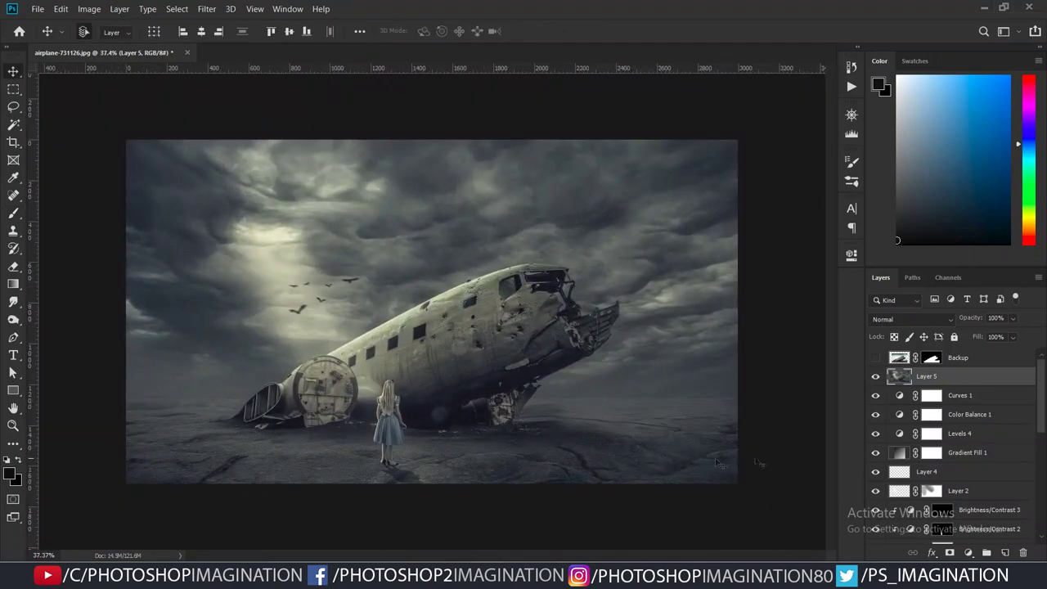